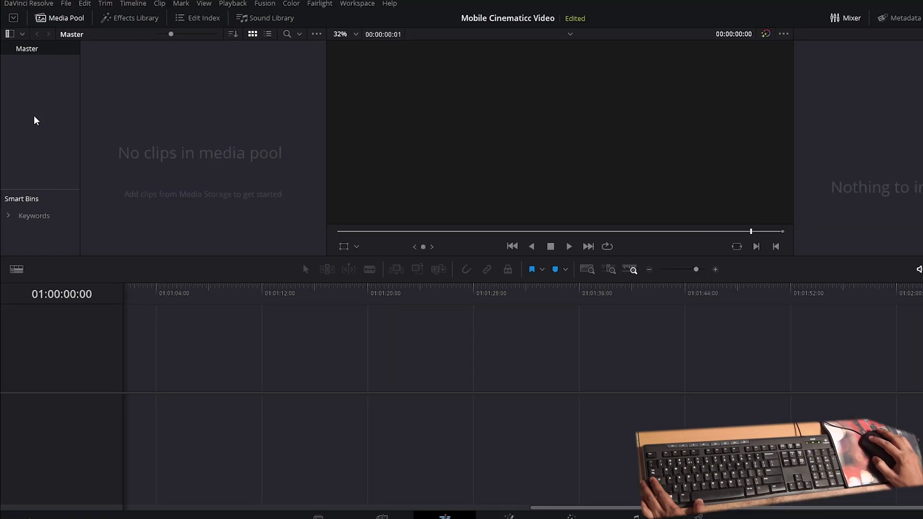
# Step: Create a new bin under Master and name it 'Realme'
pyautogui.rightClick(30, 94)
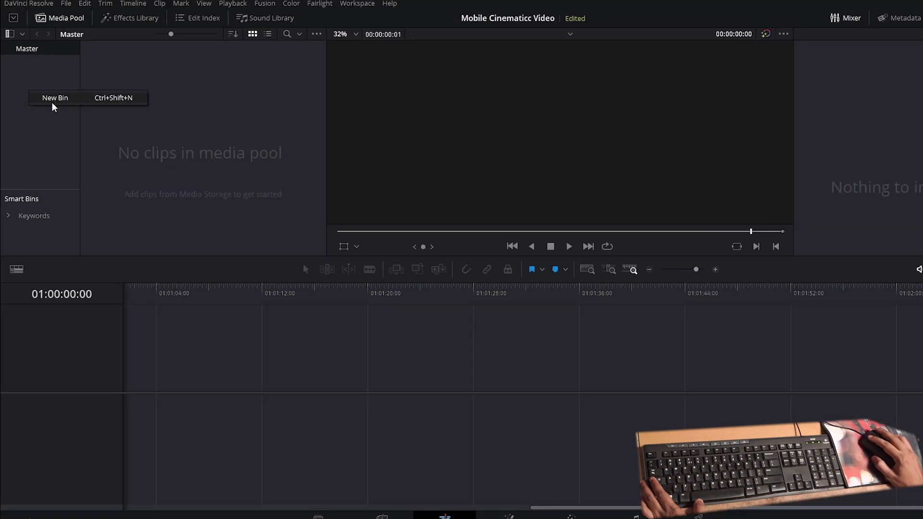
pyautogui.click(73, 99)
pyautogui.press('BackSpace')
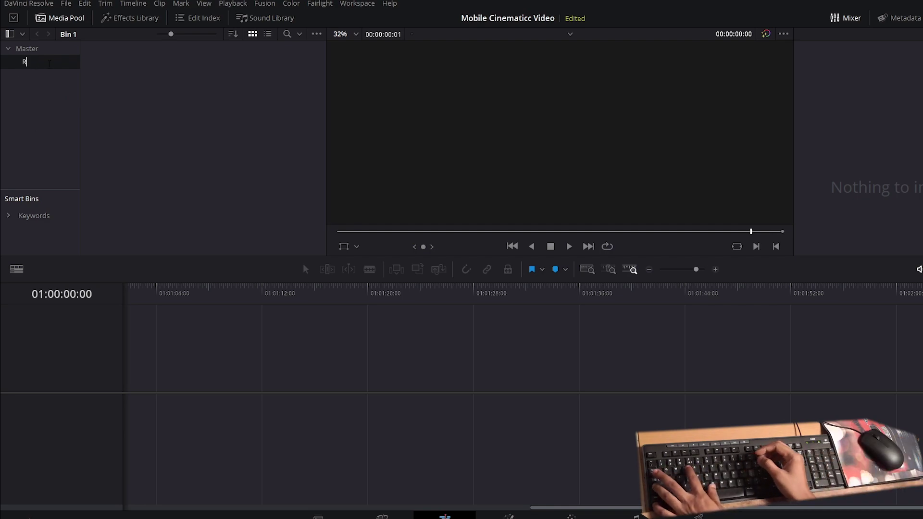
pyautogui.write('Real')
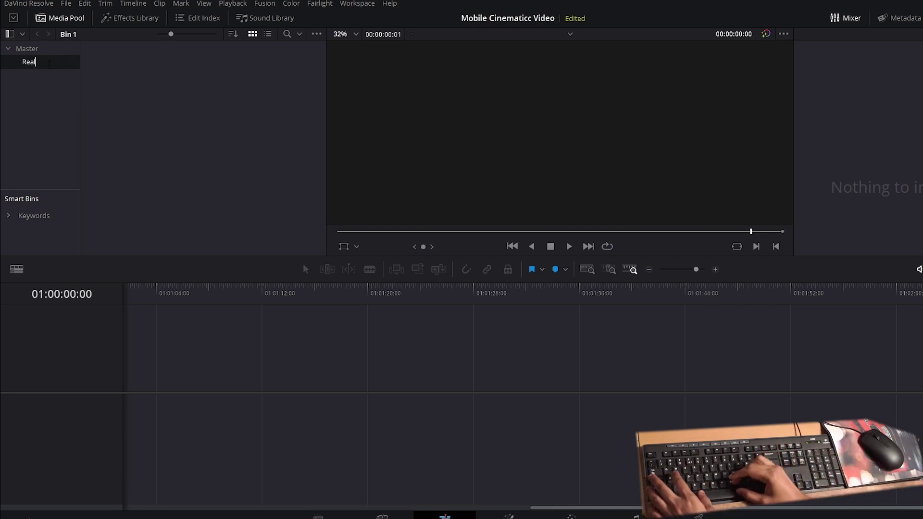
pyautogui.write('me')
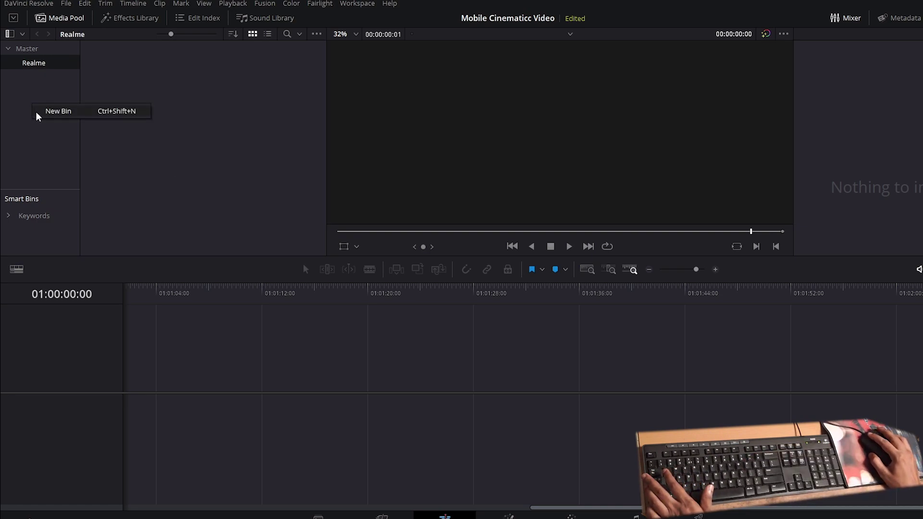
# Step: Add a second bin under Master named 'FX'
pyautogui.click(58, 112)
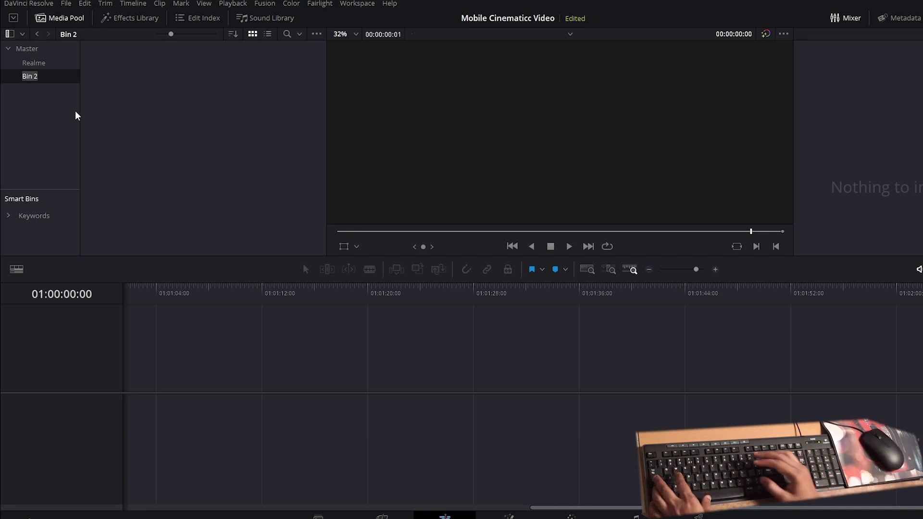
pyautogui.write('F')
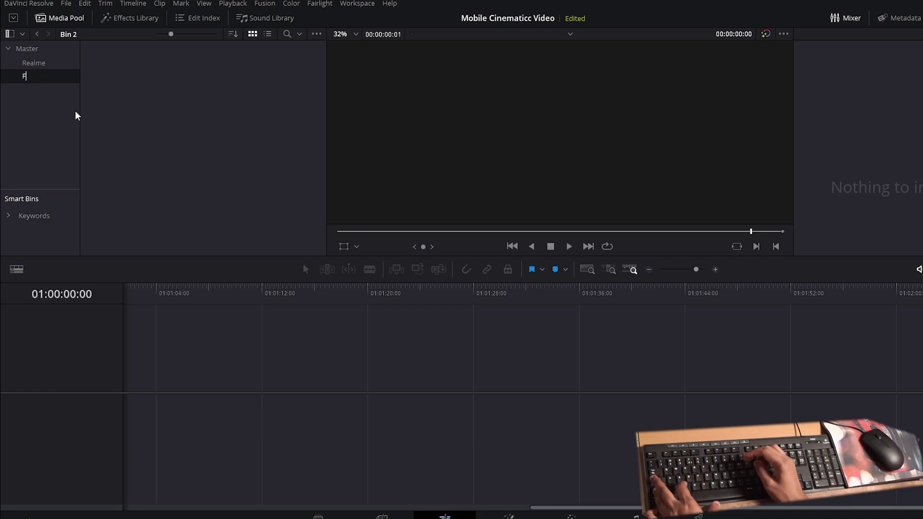
pyautogui.write('X')
pyautogui.click(74, 63)
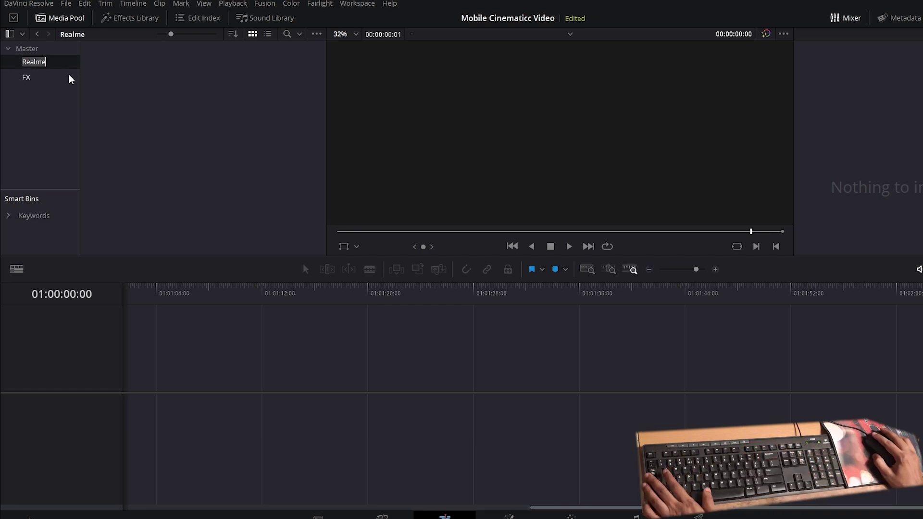
# Step: Import clips 1.mp4–11.mp4 from Realme X2pro into the Realme bin, keeping the project frame rate
pyautogui.rightClick(142, 164)
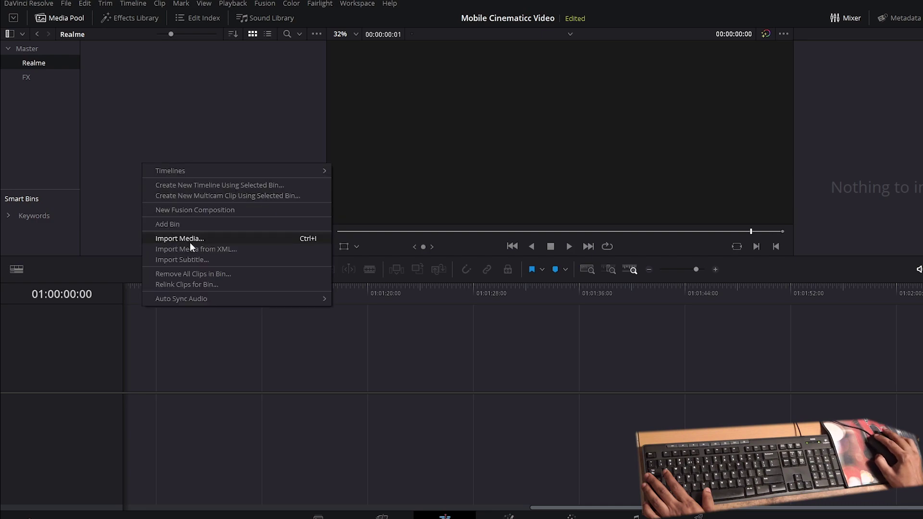
pyautogui.click(214, 118)
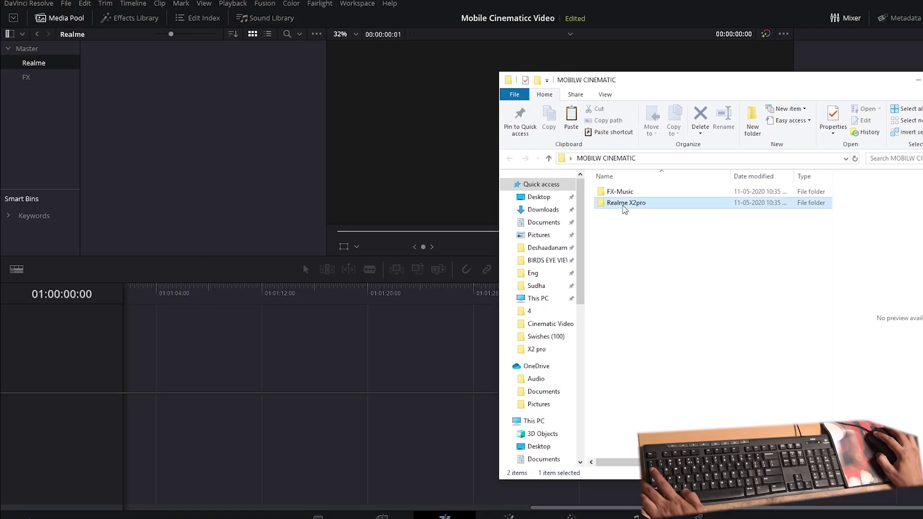
pyautogui.doubleClick(624, 208)
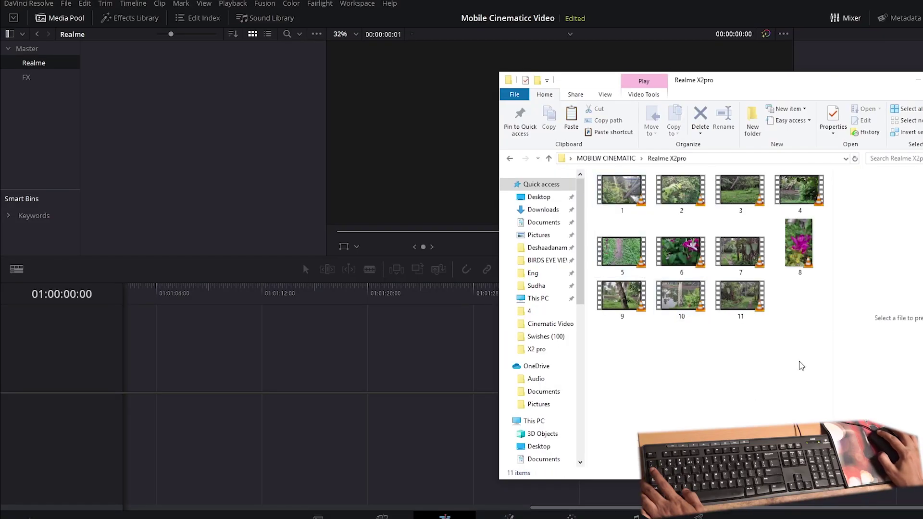
pyautogui.hotkey('ctrl', 'a')
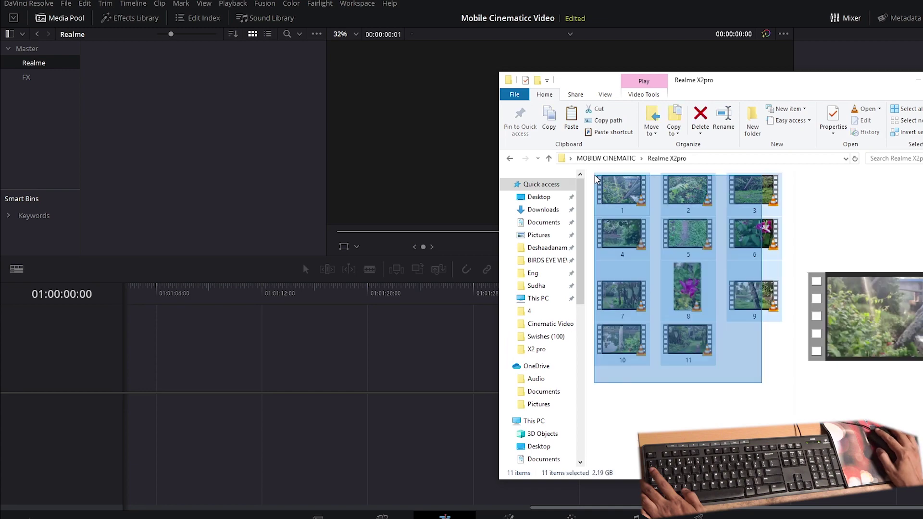
pyautogui.moveTo(688, 236); pyautogui.dragTo(153, 113)
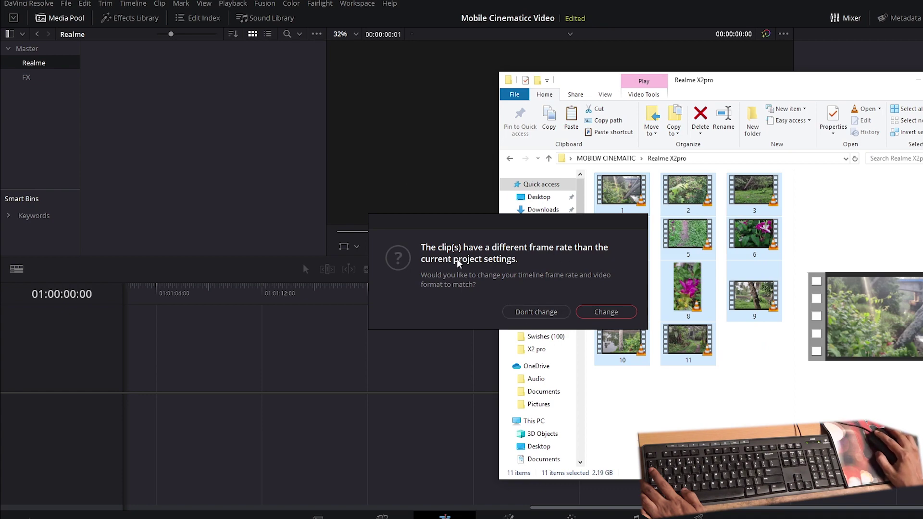
pyautogui.click(532, 313)
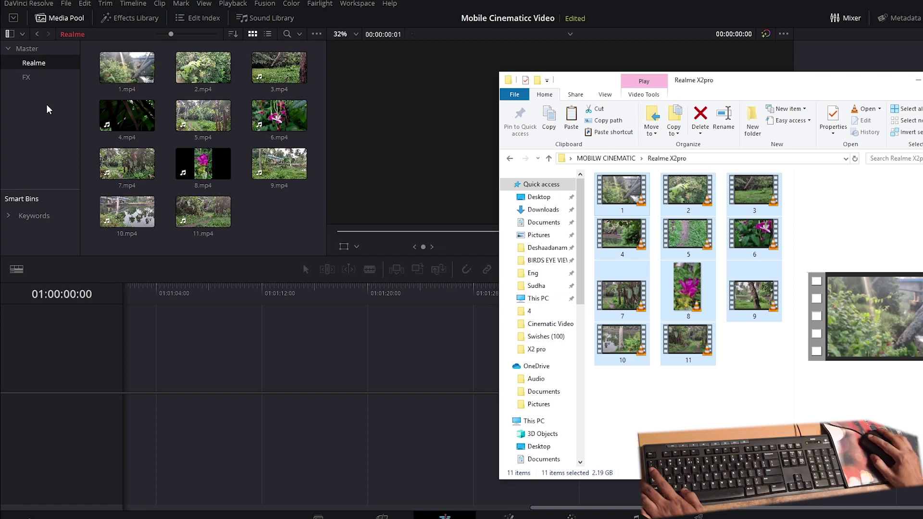
pyautogui.click(28, 79)
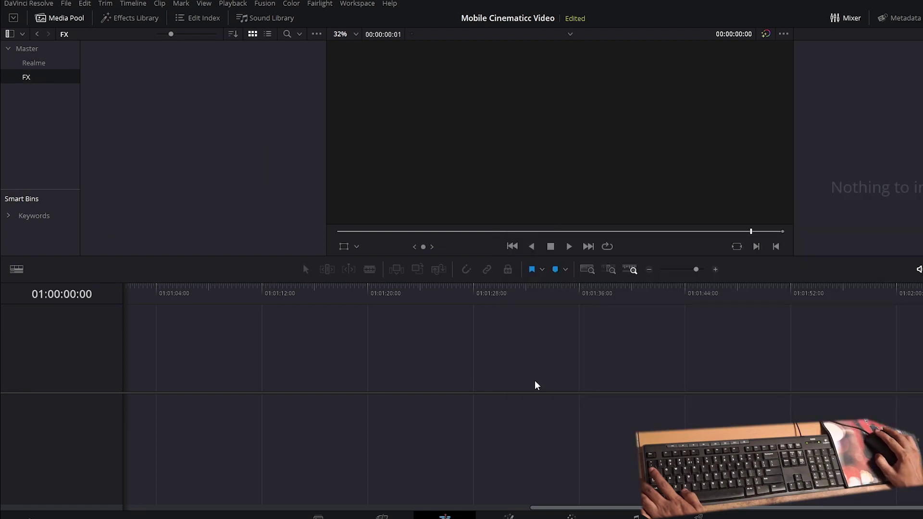
# Step: Bring all 15 sound-effect files from the FX-Music folder into the FX bin
pyautogui.hotkey('alt', 'Tab')
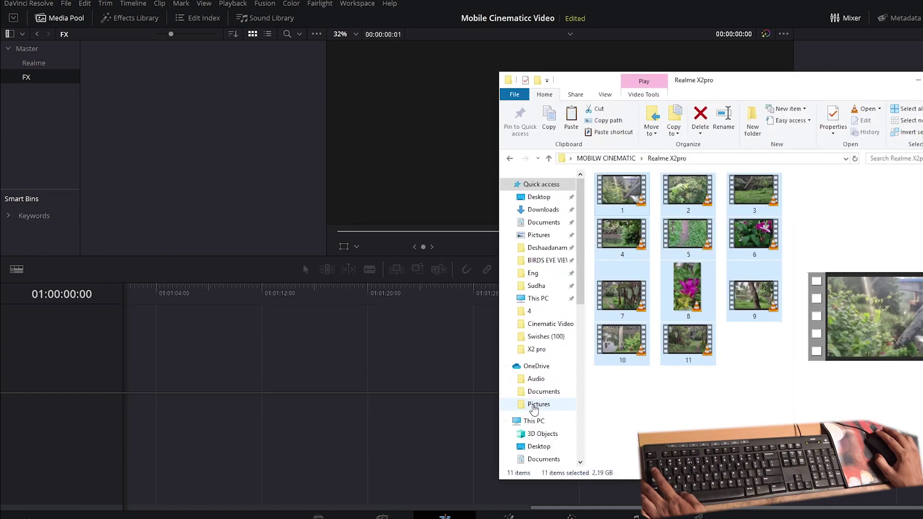
pyautogui.click(614, 161)
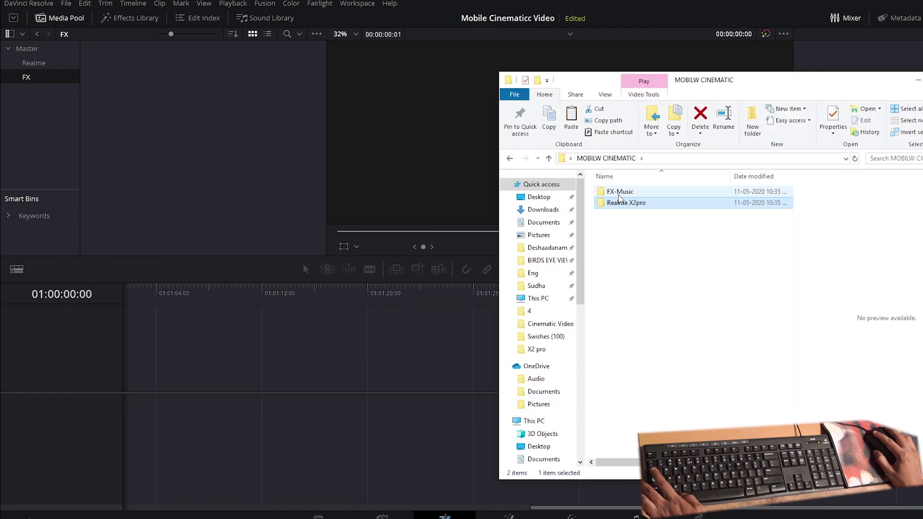
pyautogui.doubleClick(621, 191)
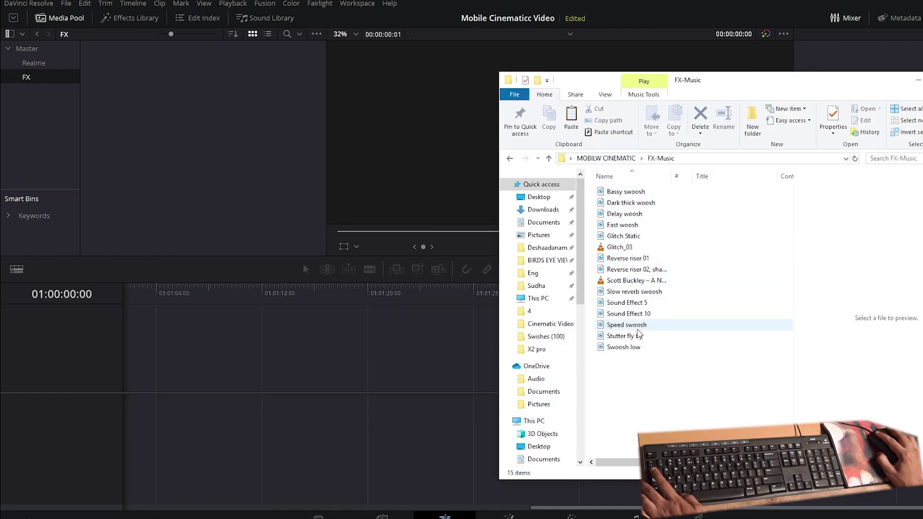
pyautogui.moveTo(637, 369); pyautogui.dragTo(599, 188)
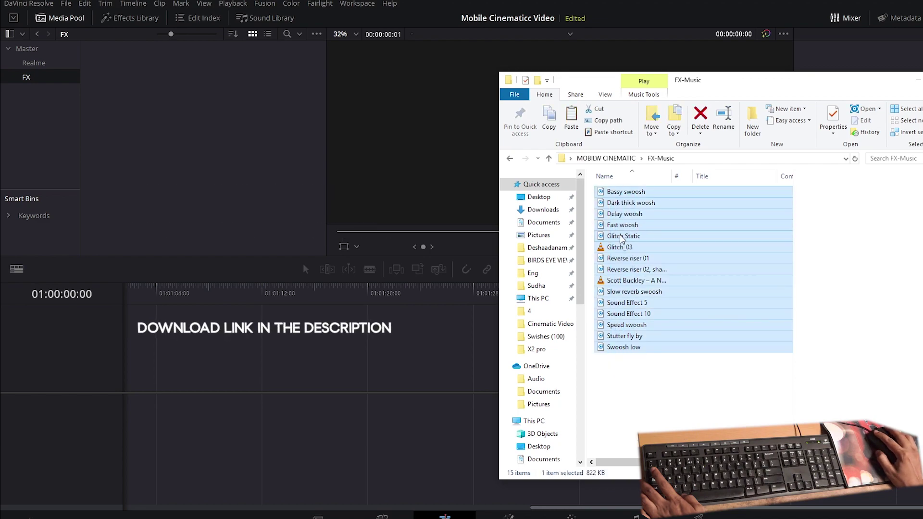
pyautogui.moveTo(623, 239); pyautogui.dragTo(207, 177)
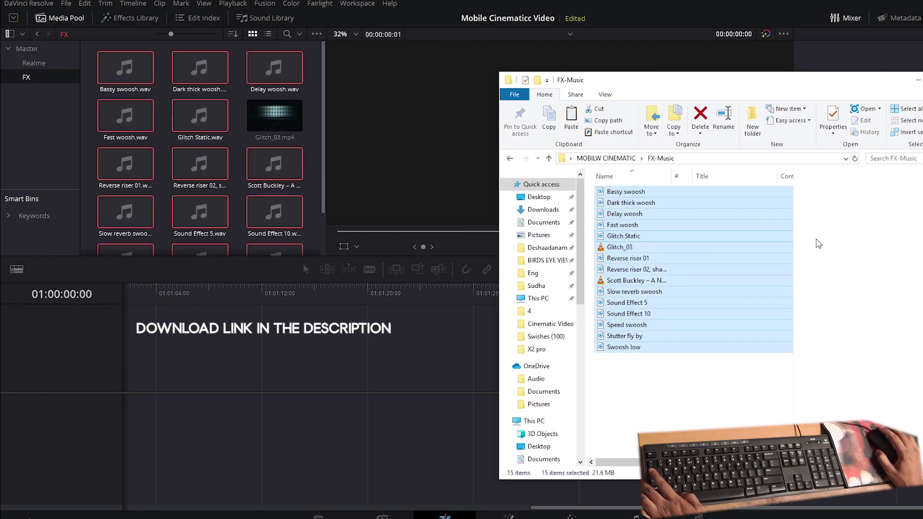
pyautogui.click(34, 64)
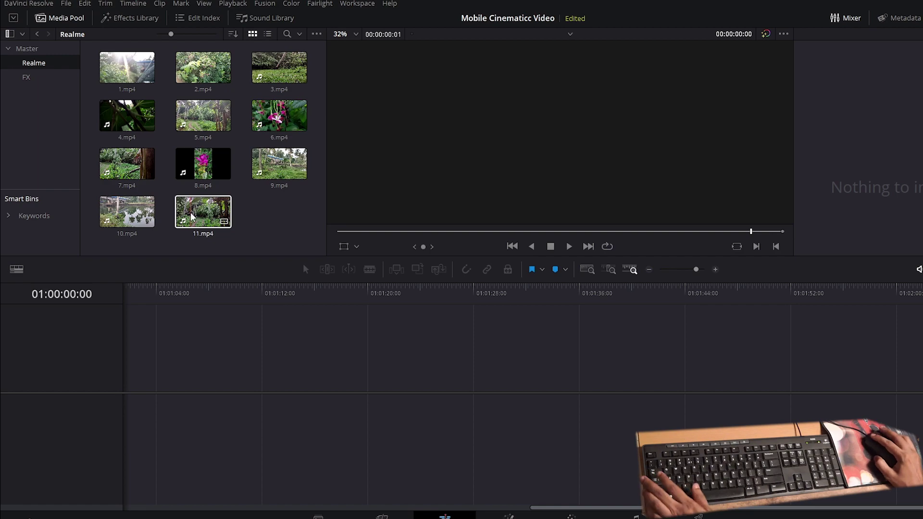
# Step: Change all eleven Realme clips to a 25 fps video frame rate in Clip Attributes
pyautogui.click(191, 208)
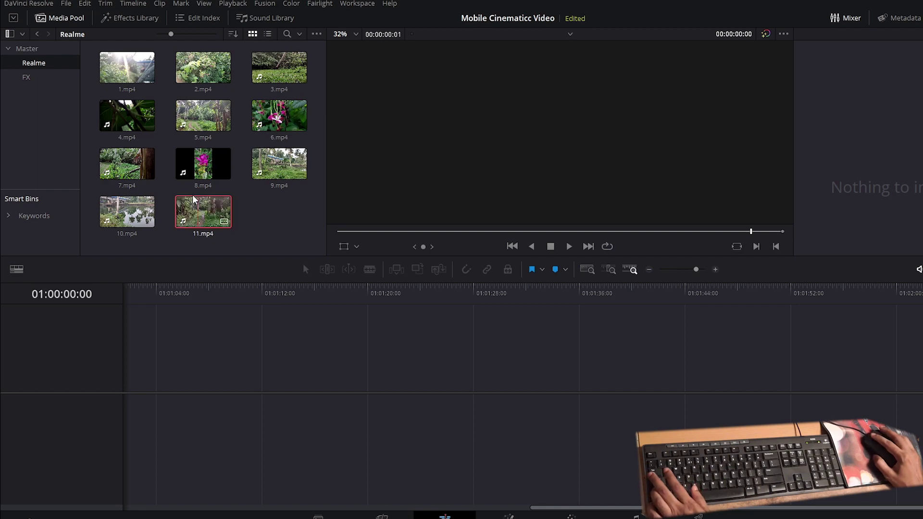
pyautogui.keyDown('shift'); pyautogui.click(128, 68); pyautogui.keyUp('shift')
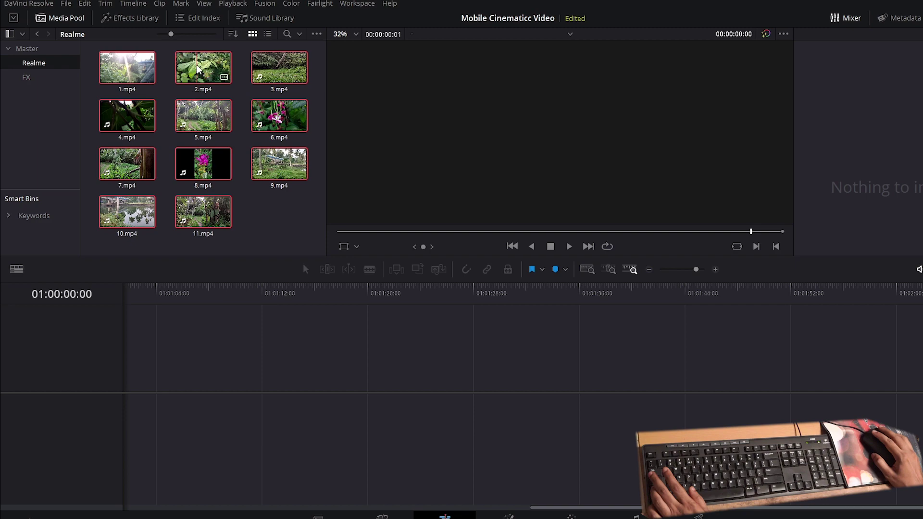
pyautogui.rightClick(279, 63)
pyautogui.click(316, 168)
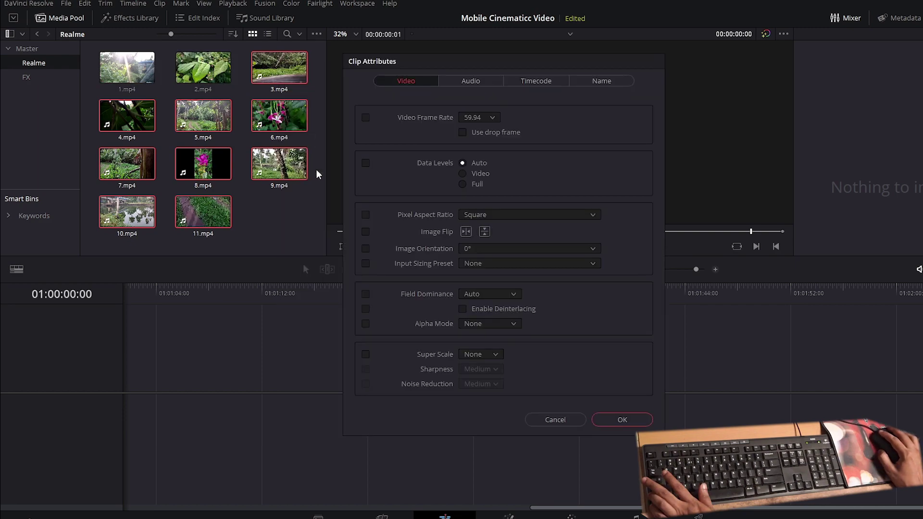
pyautogui.click(478, 120)
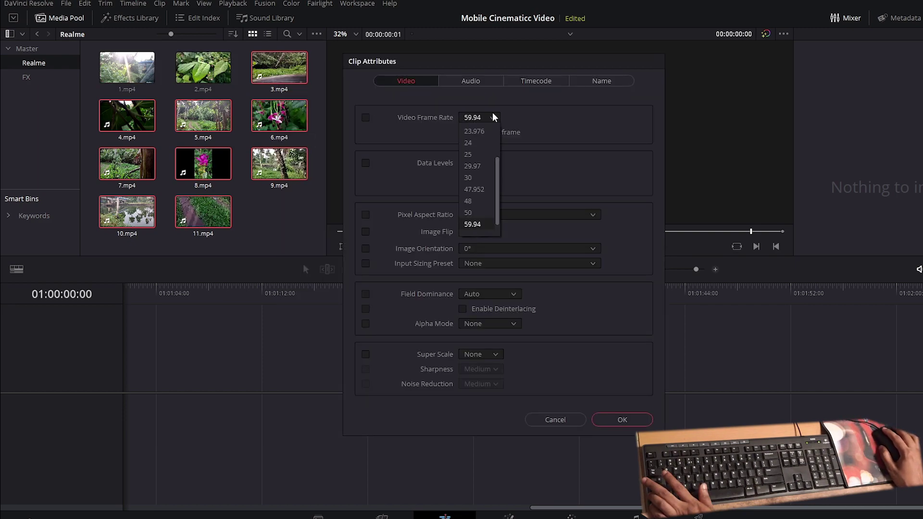
pyautogui.click(481, 152)
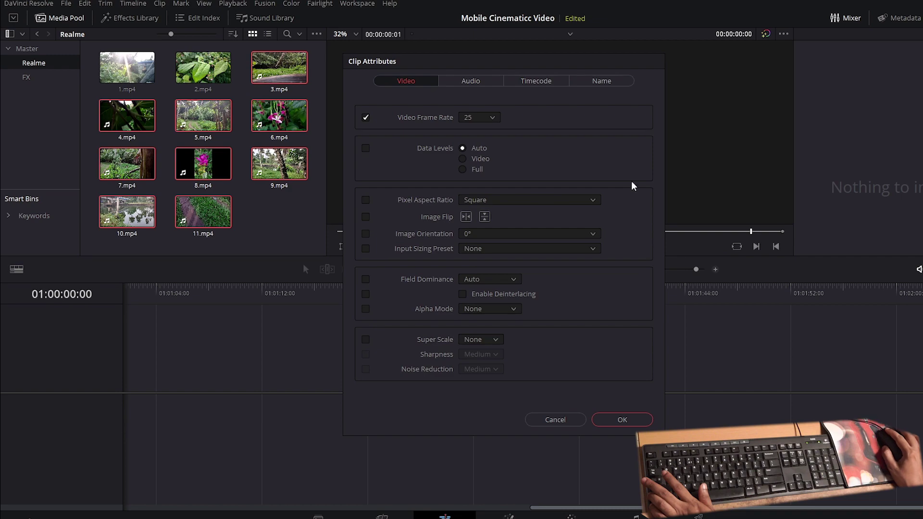
pyautogui.click(622, 420)
pyautogui.click(120, 62)
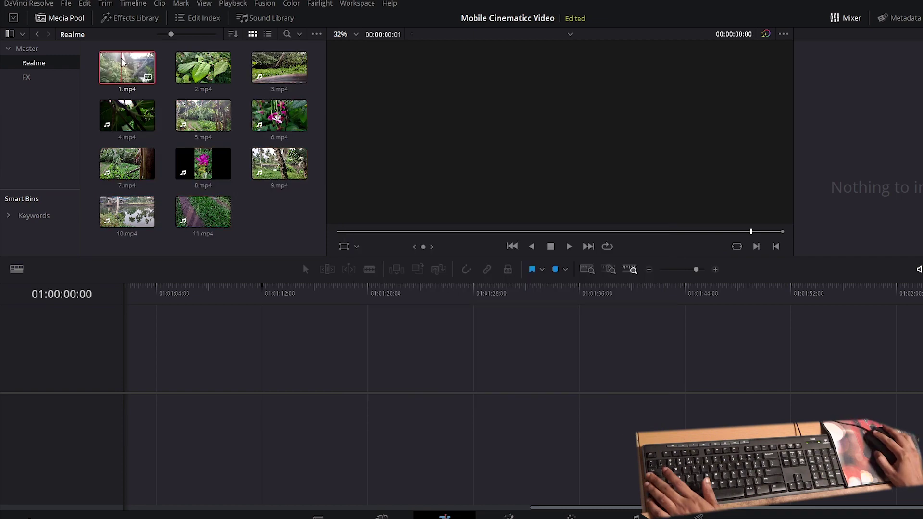
pyautogui.doubleClick(120, 62)
# Step: Preview 1.mp4 and place it at the start of the timeline
pyautogui.moveTo(340, 232)
pyautogui.mouseDown()
pyautogui.moveTo(391, 235)
pyautogui.moveTo(380, 235)
pyautogui.mouseUp()
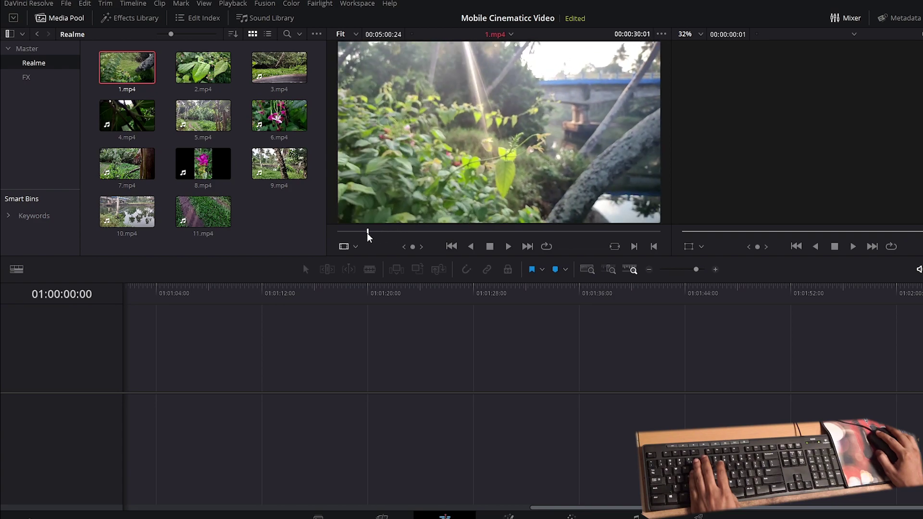
pyautogui.moveTo(380, 234)
pyautogui.mouseDown()
pyautogui.moveTo(397, 237)
pyautogui.moveTo(381, 233)
pyautogui.mouseUp()
pyautogui.moveTo(481, 145)
pyautogui.mouseDown()
pyautogui.moveTo(183, 332)
pyautogui.moveTo(96, 374)
pyautogui.mouseUp()
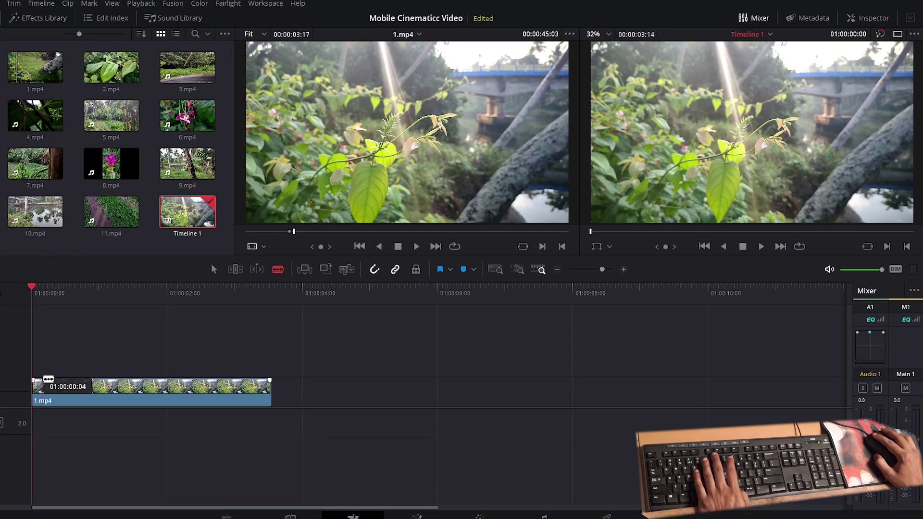
pyautogui.hotkey('ctrl', 'z')
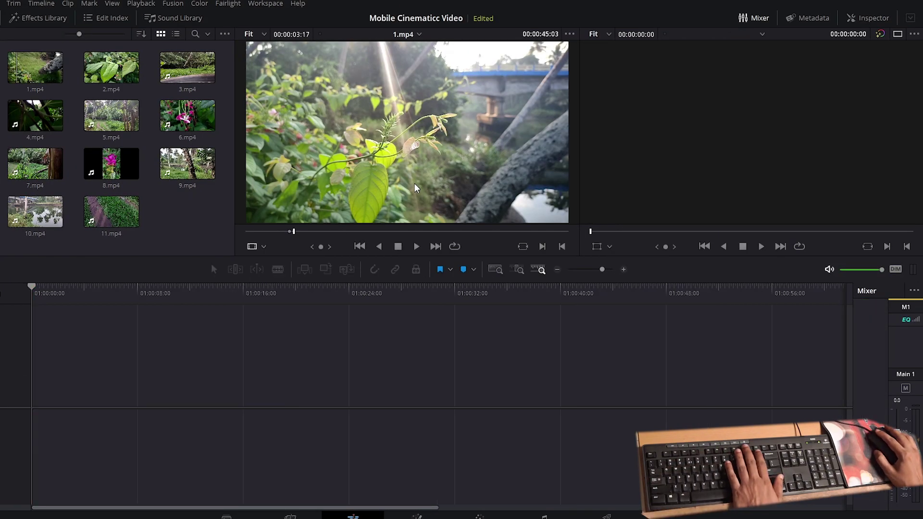
pyautogui.hotkey('ctrl', 'shift', 'z')
pyautogui.press('space')
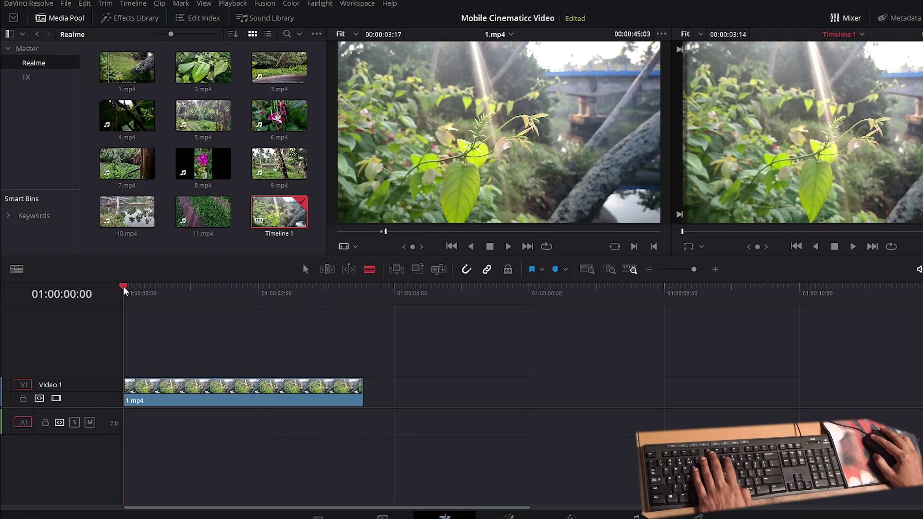
# Step: Lay the 'A New Year' music from the FX bin on the audio track under 1.mp4
pyautogui.moveTo(124, 292); pyautogui.dragTo(322, 306)
pyautogui.press('Home')
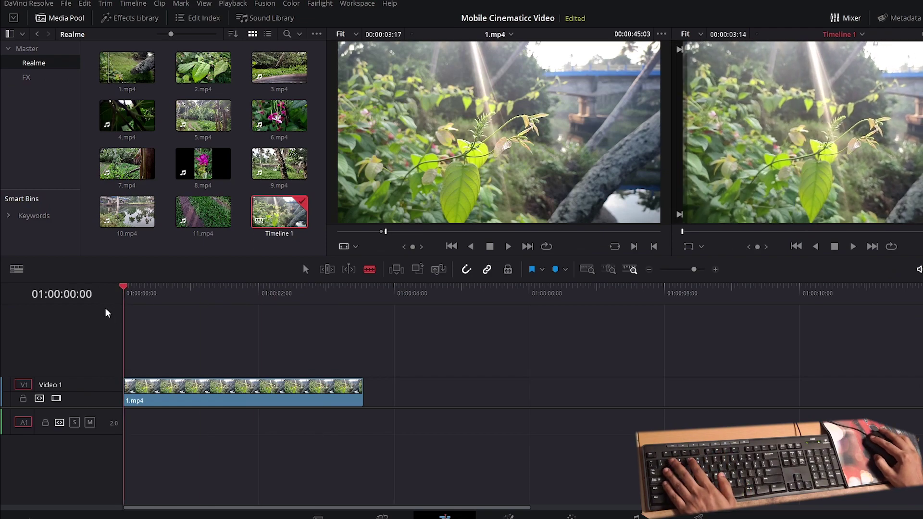
pyautogui.click(27, 79)
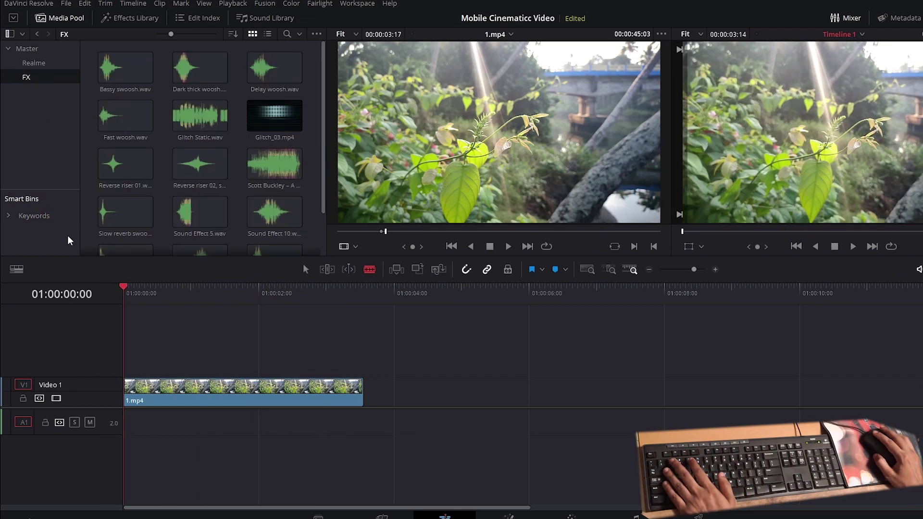
pyautogui.moveTo(274, 164)
pyautogui.mouseDown()
pyautogui.moveTo(265, 300)
pyautogui.moveTo(126, 422)
pyautogui.mouseUp()
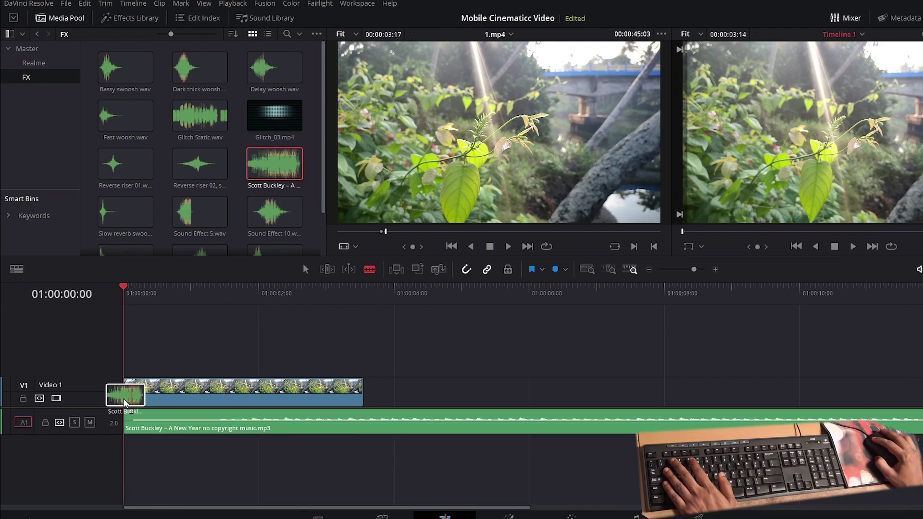
# Step: Browse YouTube Studio's Audio Library to its free Sound effects page
pyautogui.click(163, 289)
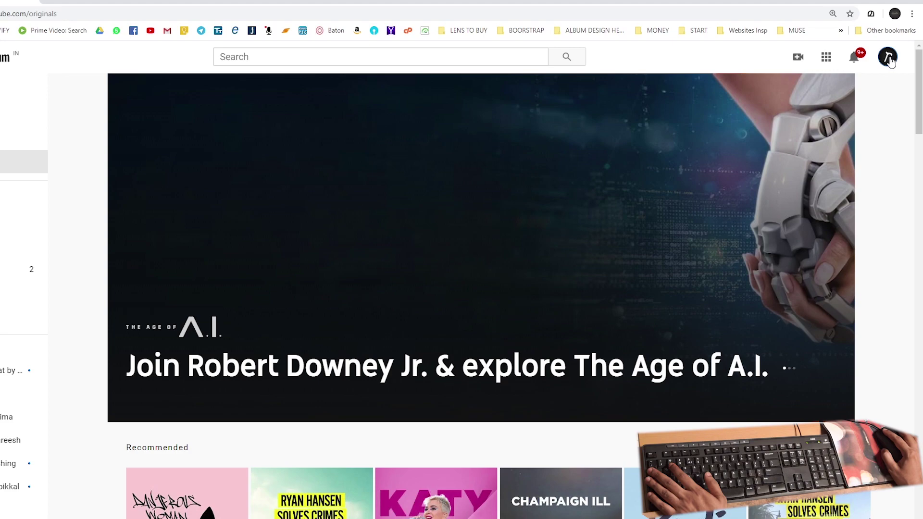
pyautogui.click(889, 57)
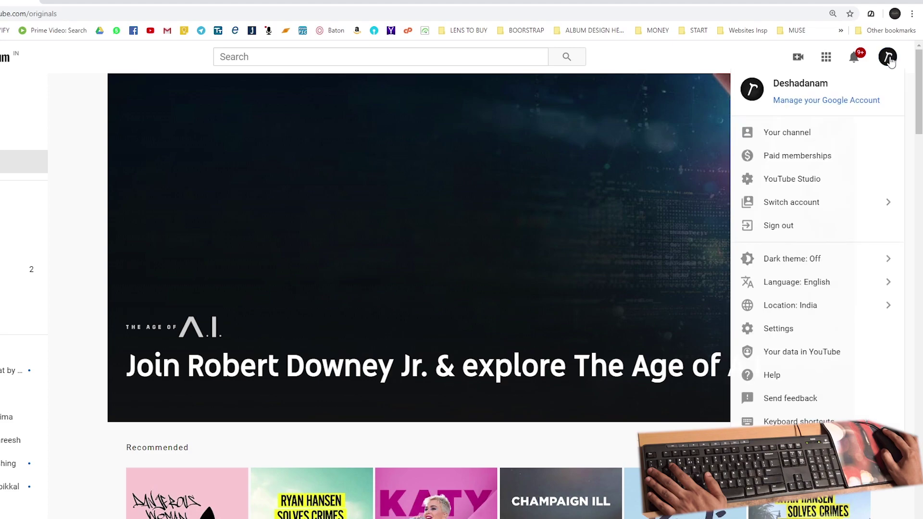
pyautogui.click(809, 184)
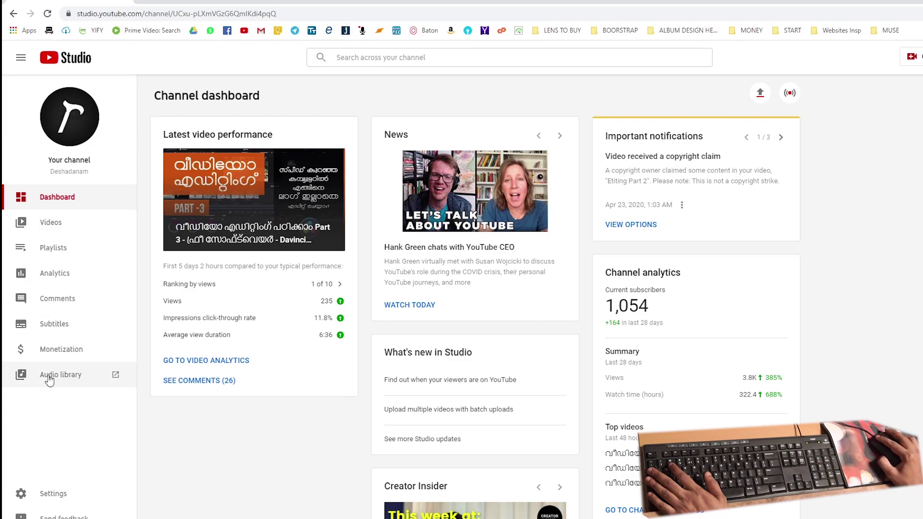
pyautogui.click(49, 380)
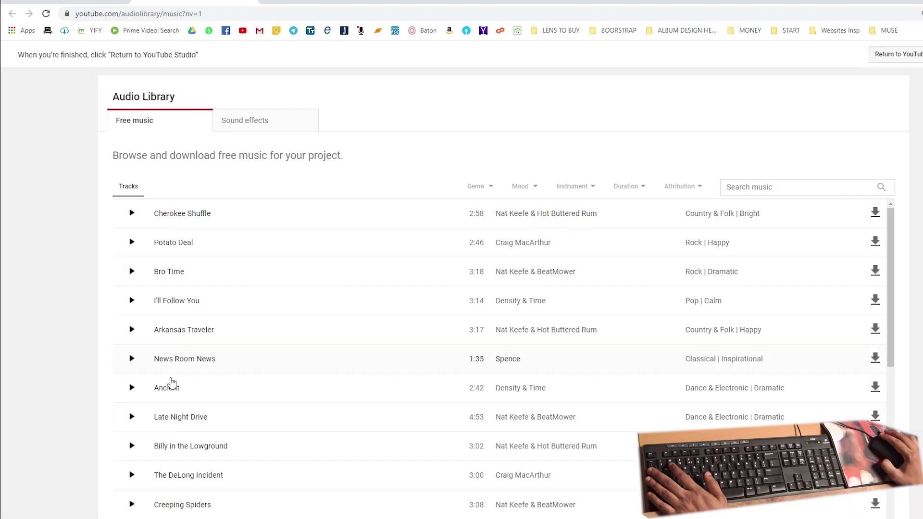
pyautogui.moveTo(890, 289); pyautogui.dragTo(920, 284)
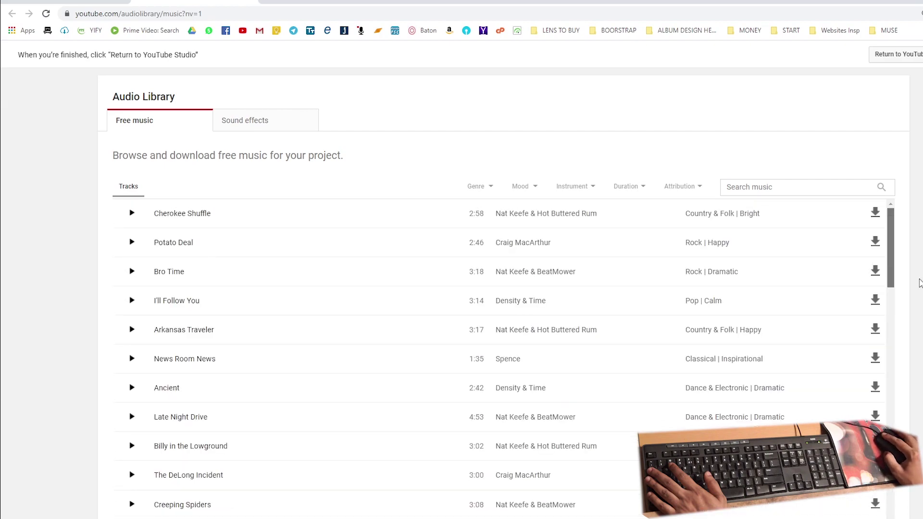
pyautogui.click(243, 124)
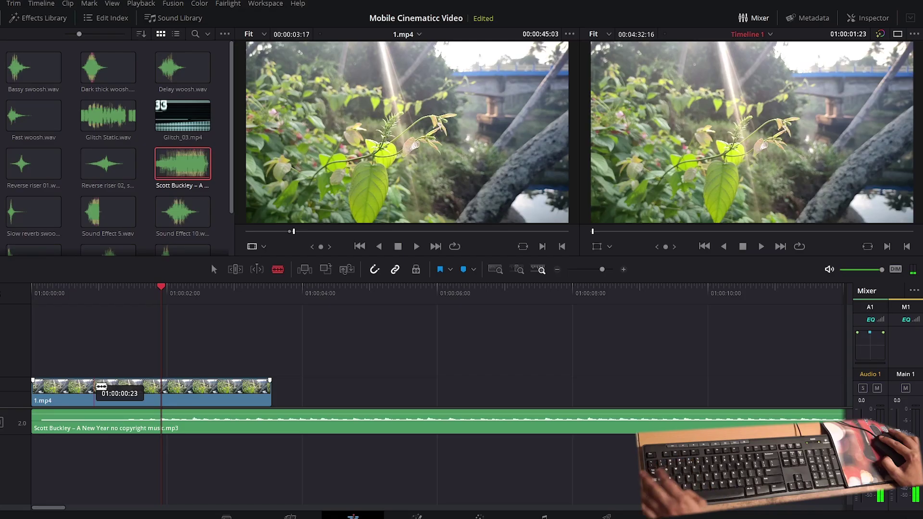
# Step: Move 1.mp4 later in the timeline and play back its start
pyautogui.press('a')
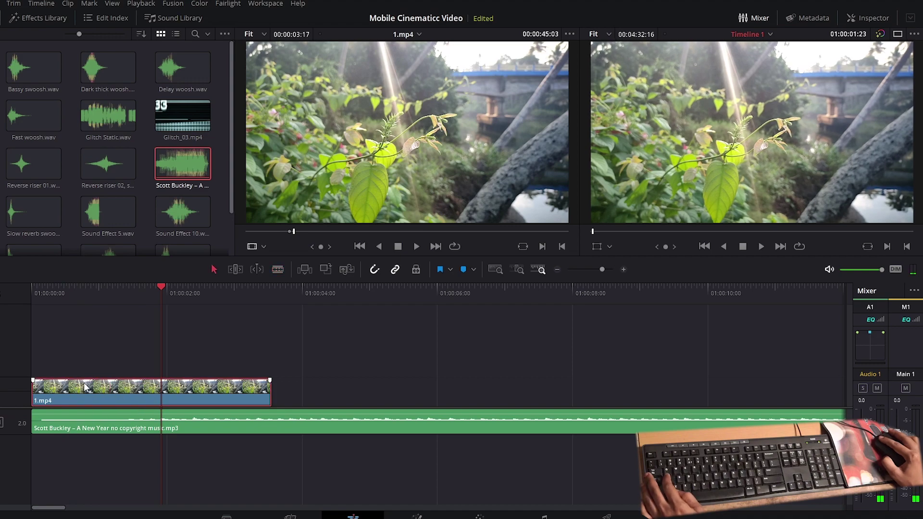
pyautogui.moveTo(85, 387); pyautogui.dragTo(187, 389)
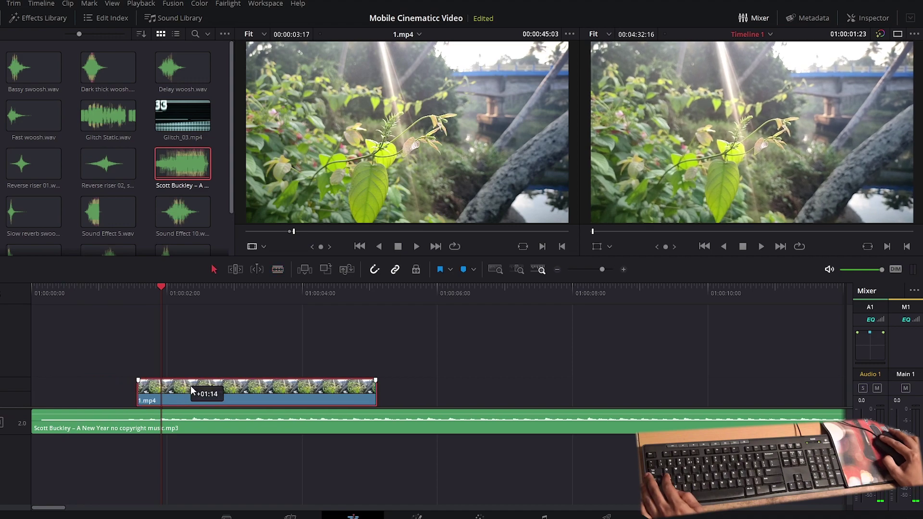
pyautogui.click(107, 287)
pyautogui.press('space')
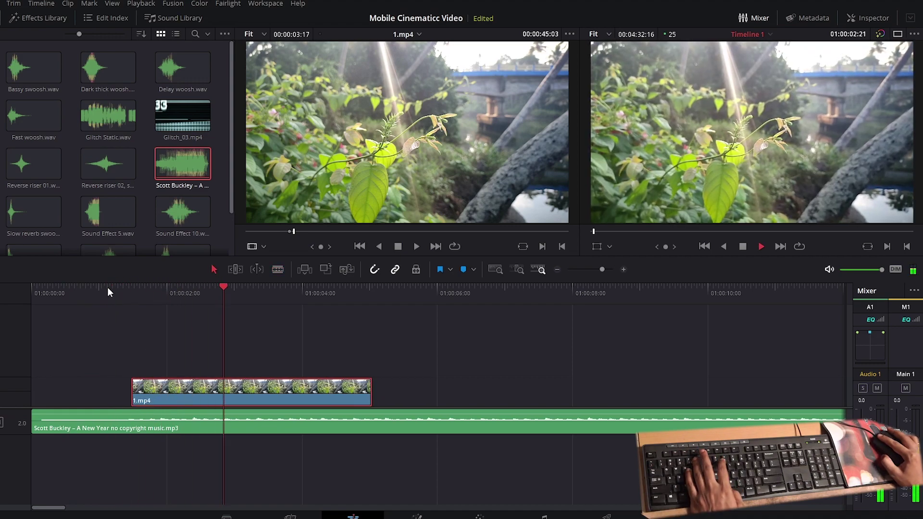
pyautogui.click(108, 288)
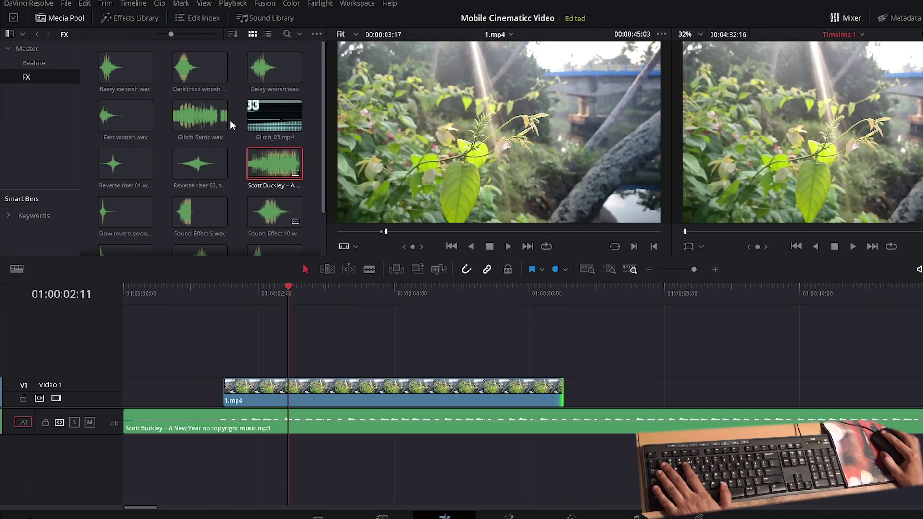
# Step: Add a Text title from the Effects Library onto Video 2 above 1.mp4
pyautogui.click(125, 17)
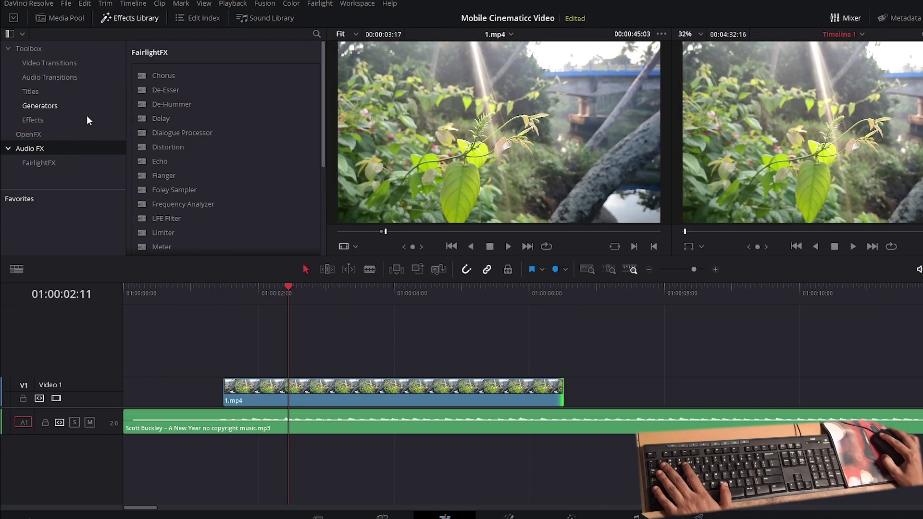
pyautogui.click(23, 93)
pyautogui.moveTo(161, 134)
pyautogui.mouseDown()
pyautogui.moveTo(288, 307)
pyautogui.moveTo(309, 361)
pyautogui.mouseUp()
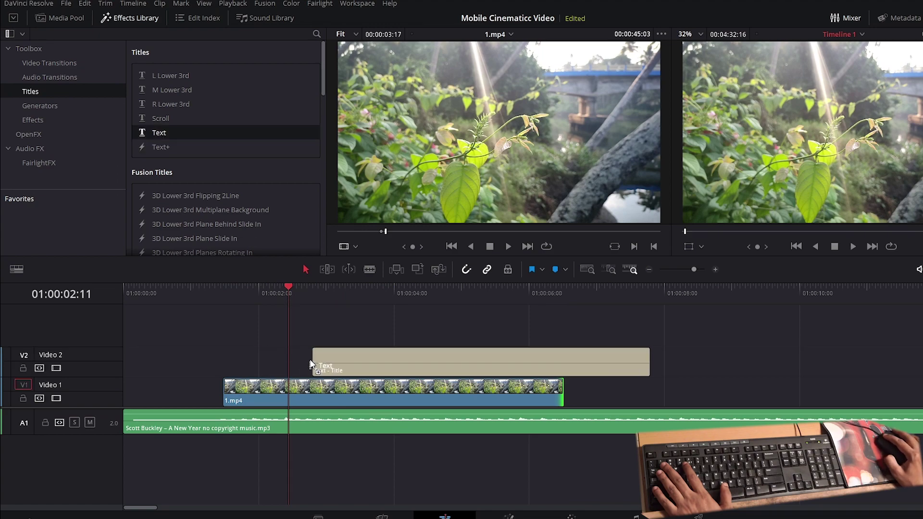
pyautogui.click(222, 299)
# Step: Trim the Text title so it ends together with 1.mp4
pyautogui.moveTo(649, 368); pyautogui.dragTo(564, 368)
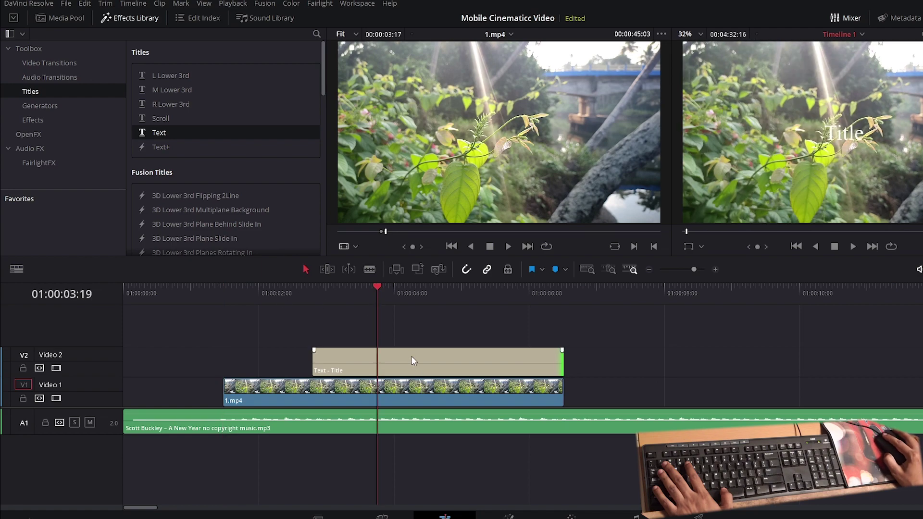
pyautogui.click(412, 358)
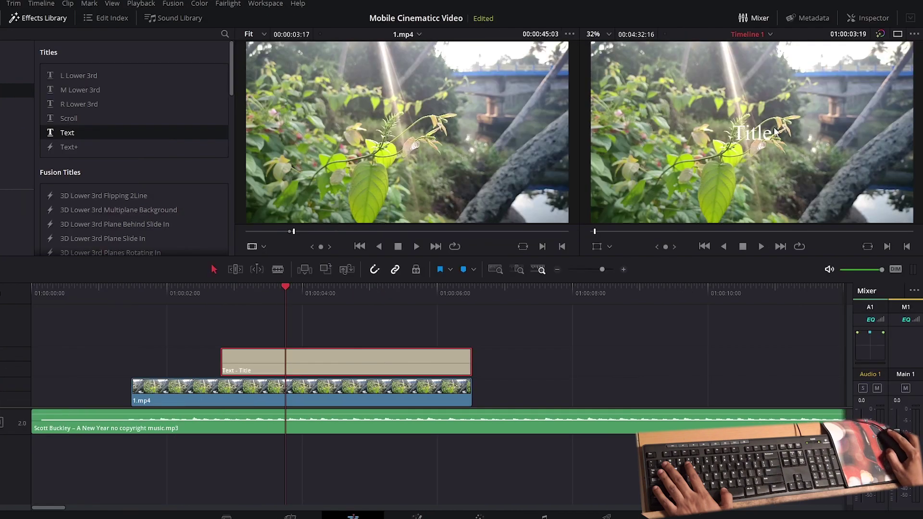
pyautogui.click(855, 20)
# Step: Change the title text to 'morning glory' and set its font to Gabriely
pyautogui.click(774, 95)
pyautogui.hotkey('ctrl', 'a')
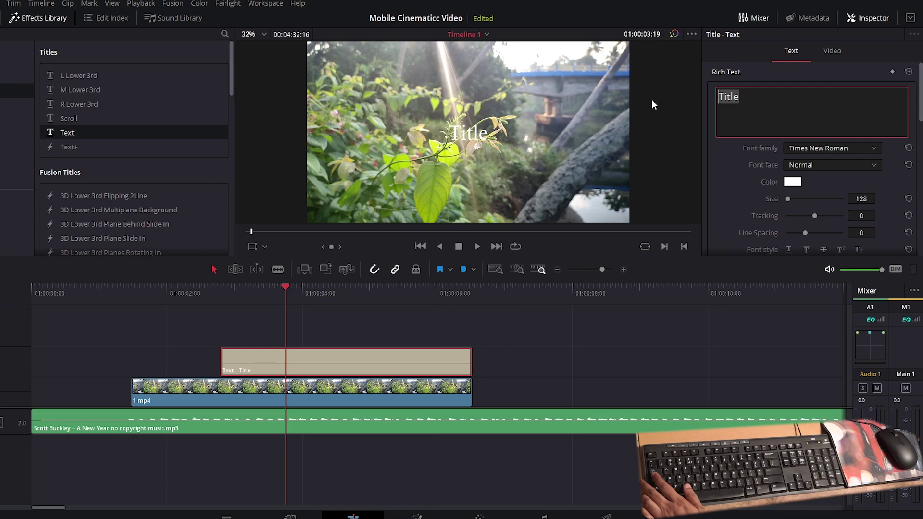
pyautogui.write('m')
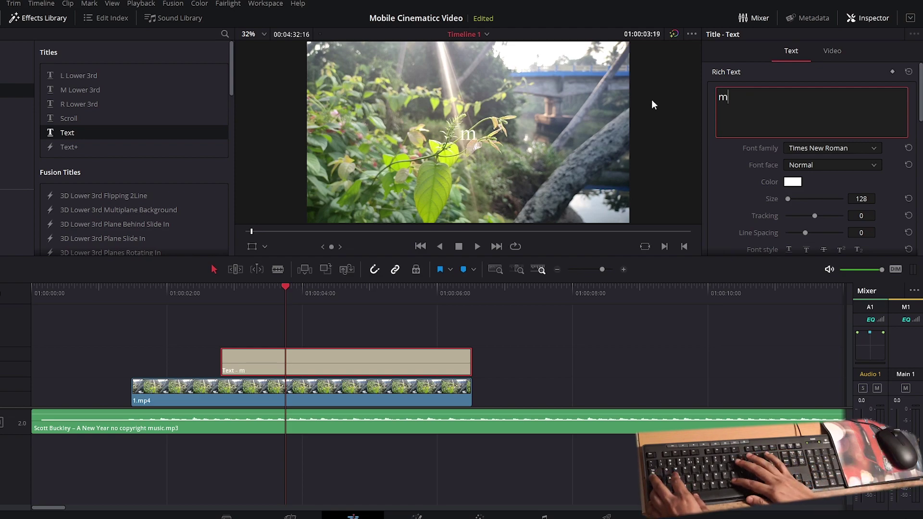
pyautogui.write('orning glory')
pyautogui.click(303, 293)
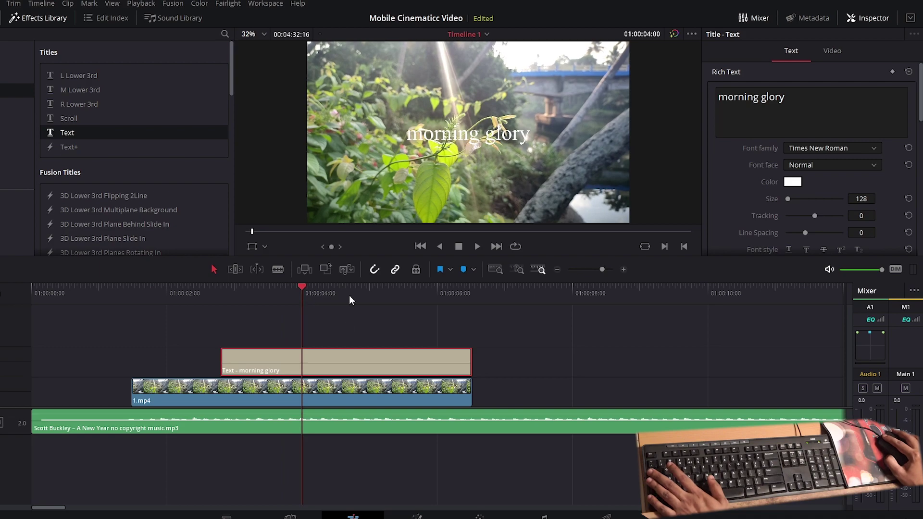
pyautogui.click(846, 148)
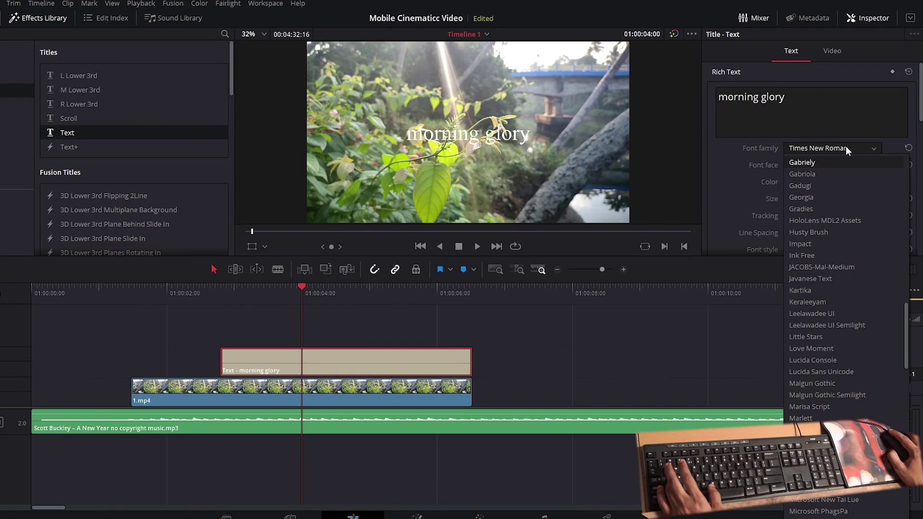
pyautogui.click(806, 164)
# Step: Set the title's tracking to 72 and shift its drop shadow X offset to 2
pyautogui.scroll(-2, 806, 164)
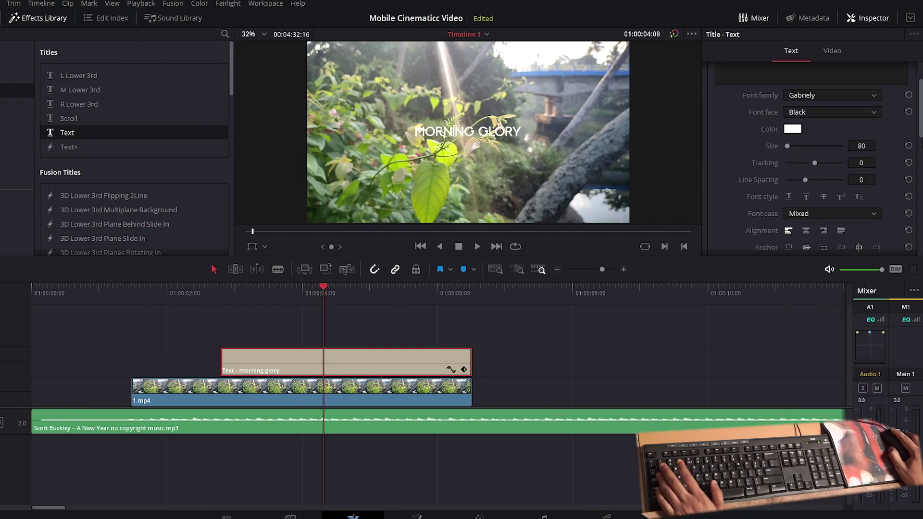
pyautogui.moveTo(817, 163); pyautogui.dragTo(835, 163)
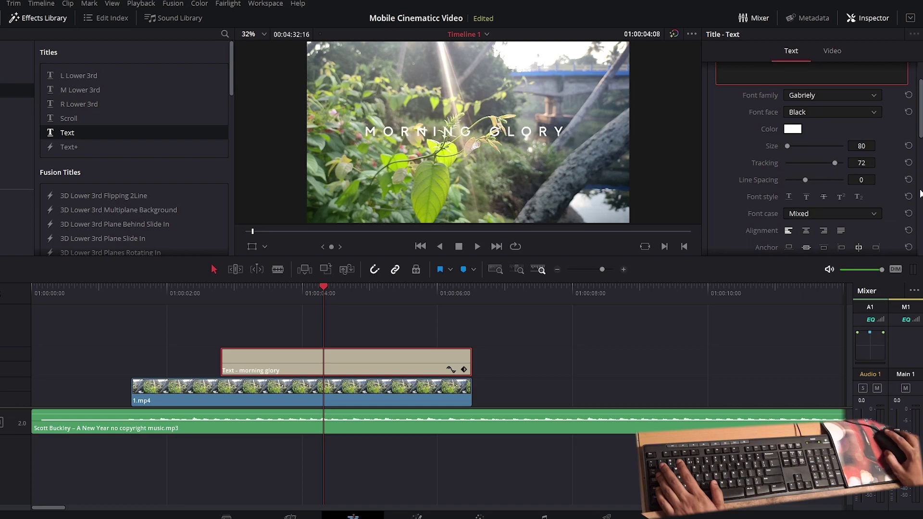
pyautogui.moveTo(920, 129); pyautogui.dragTo(921, 186)
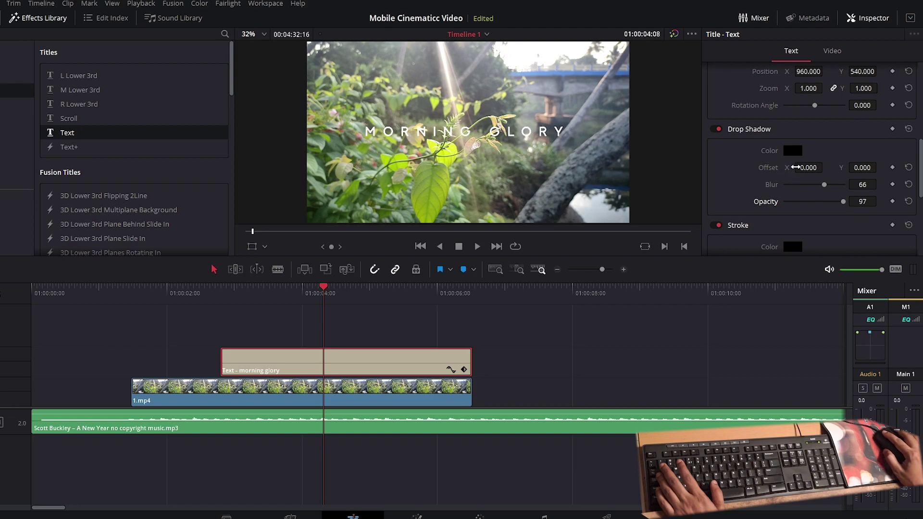
pyautogui.moveTo(796, 168); pyautogui.dragTo(826, 168)
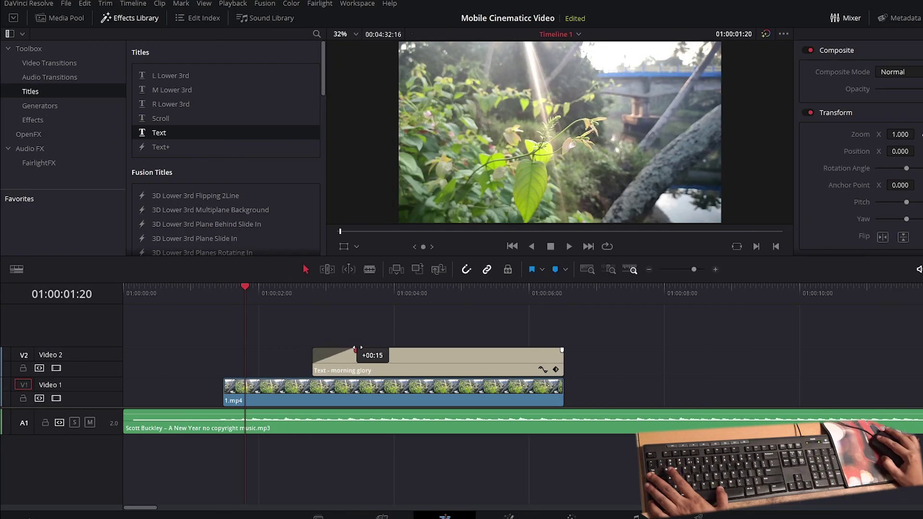
pyautogui.moveTo(314, 349); pyautogui.dragTo(390, 350)
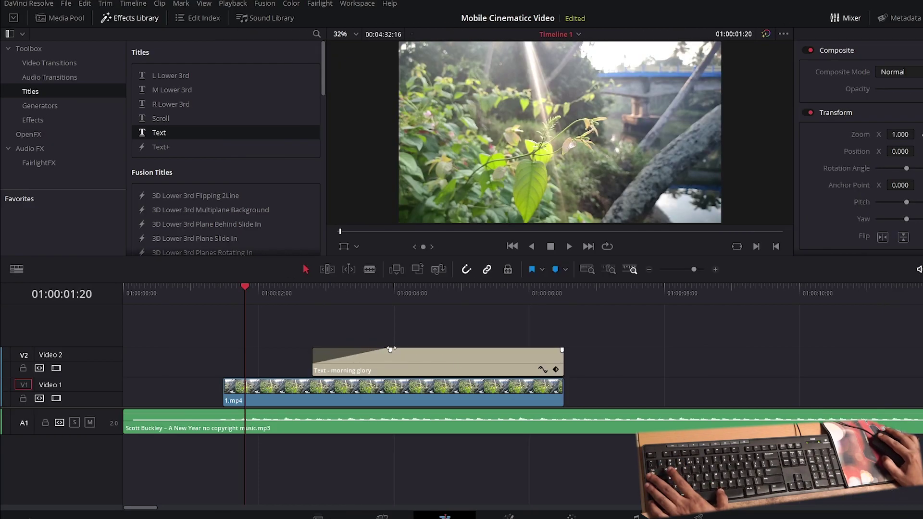
pyautogui.press('space')
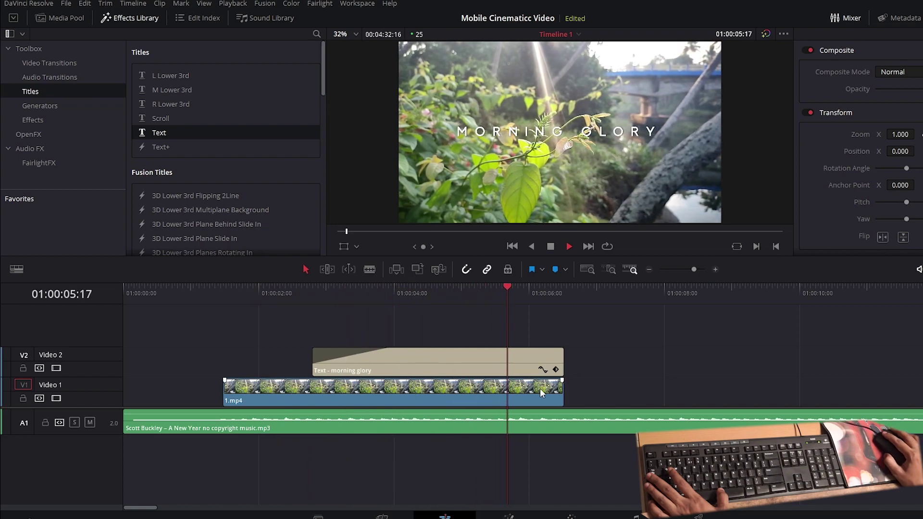
pyautogui.press('space')
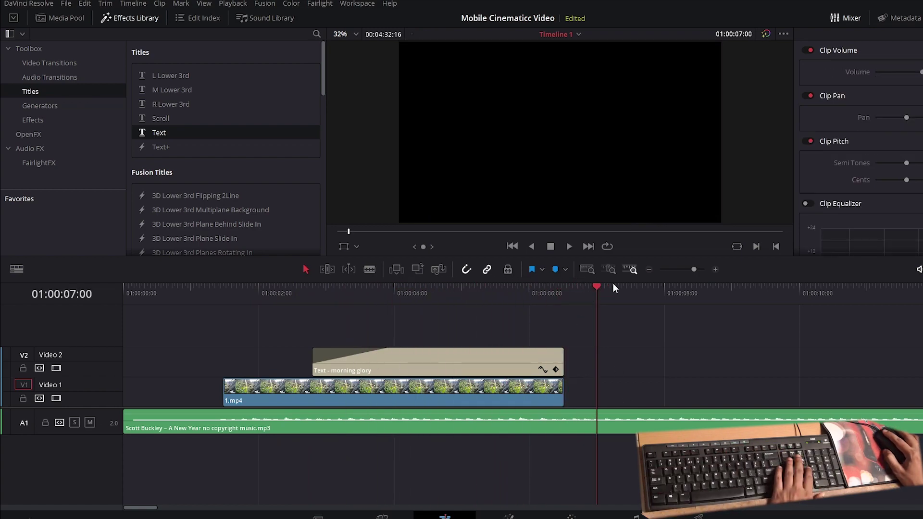
pyautogui.click(613, 287)
pyautogui.moveTo(613, 286); pyautogui.dragTo(713, 303)
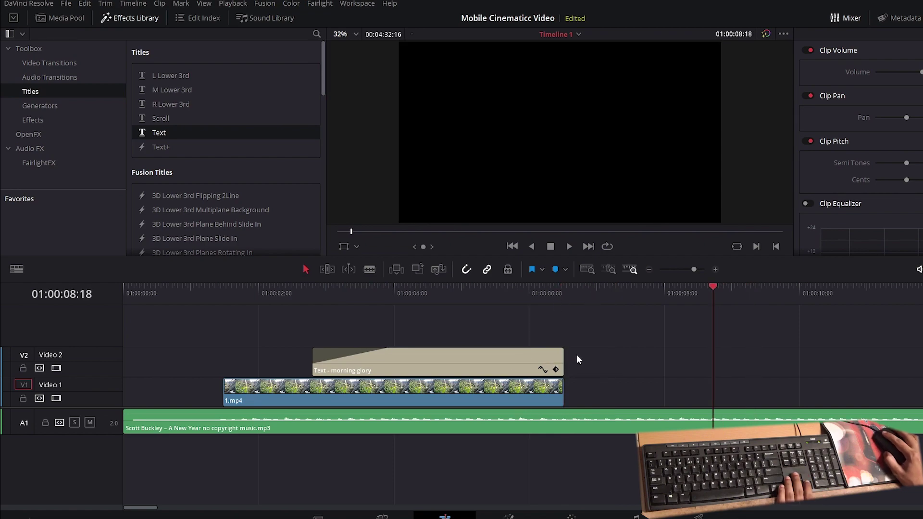
pyautogui.moveTo(714, 287); pyautogui.dragTo(564, 300)
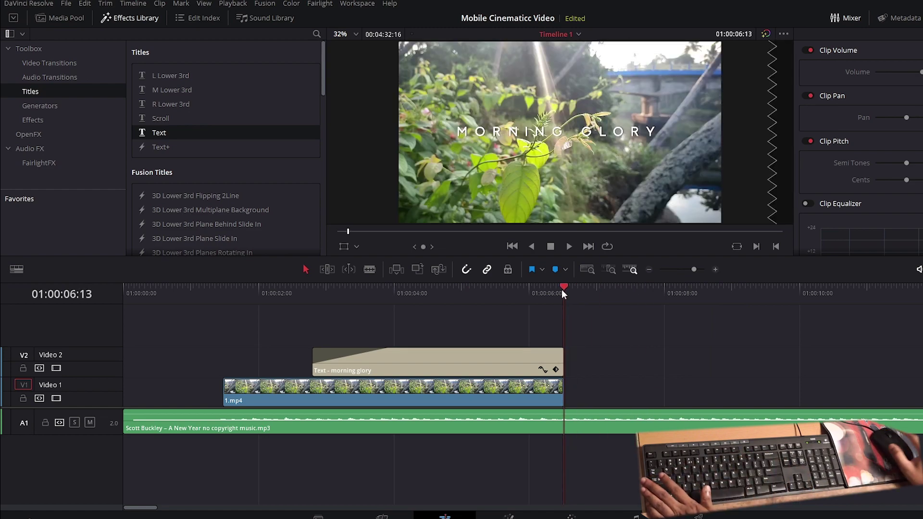
pyautogui.moveTo(561, 289); pyautogui.dragTo(729, 307)
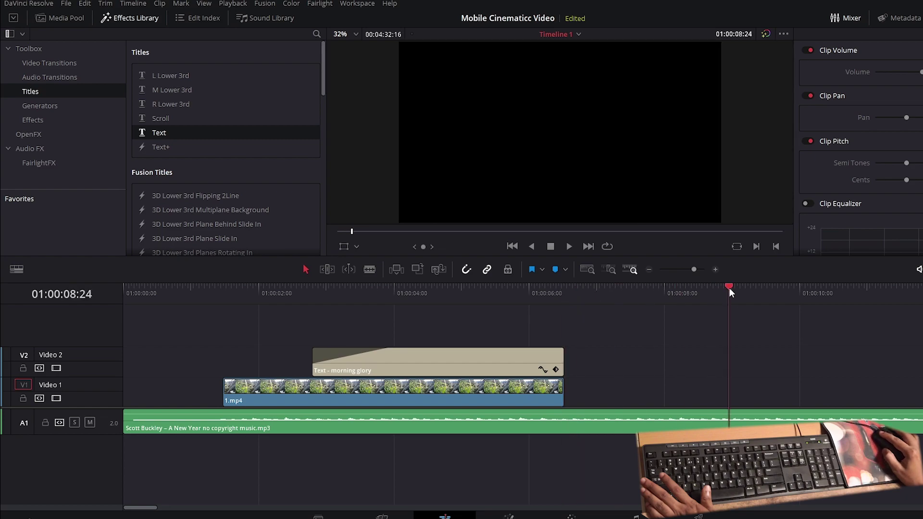
pyautogui.moveTo(586, 313)
pyautogui.mouseDown()
pyautogui.moveTo(665, 327)
pyautogui.moveTo(592, 332)
pyautogui.mouseUp()
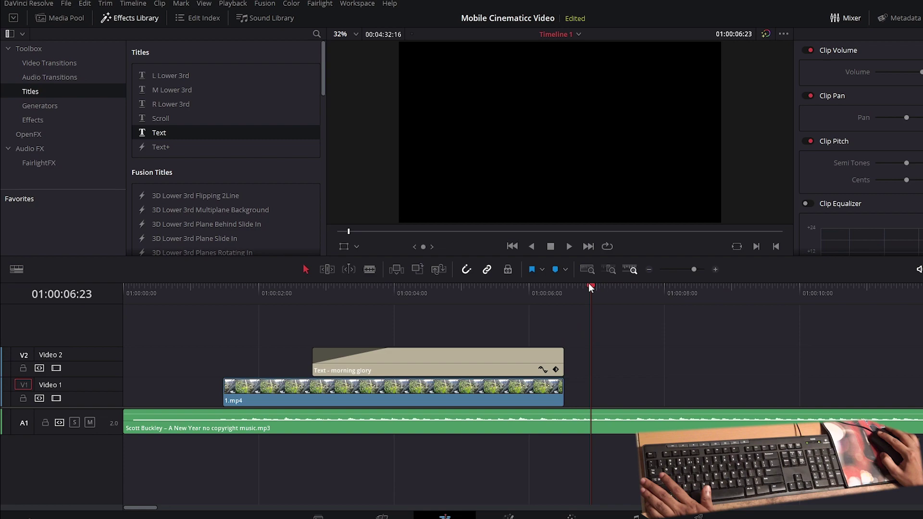
pyautogui.moveTo(594, 287); pyautogui.dragTo(570, 291)
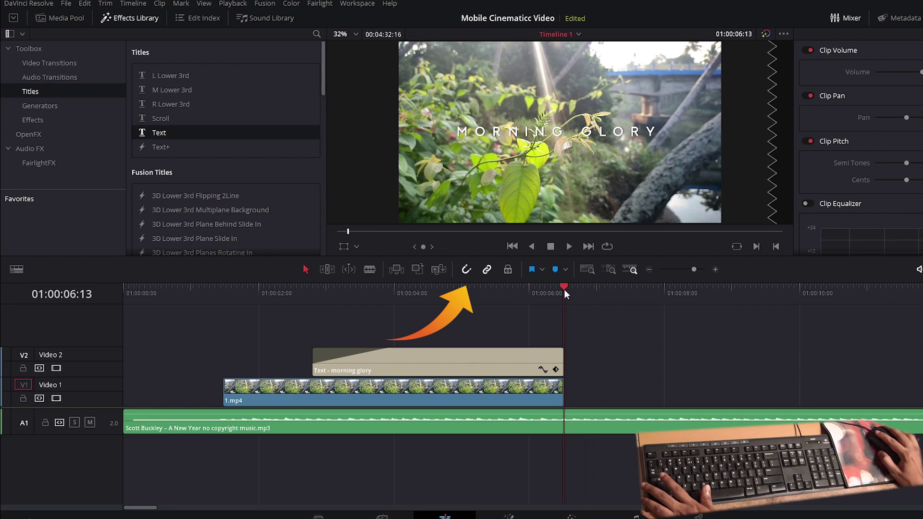
pyautogui.moveTo(565, 289)
pyautogui.mouseDown()
pyautogui.moveTo(649, 295)
pyautogui.moveTo(563, 299)
pyautogui.moveTo(603, 308)
pyautogui.moveTo(572, 315)
pyautogui.mouseUp()
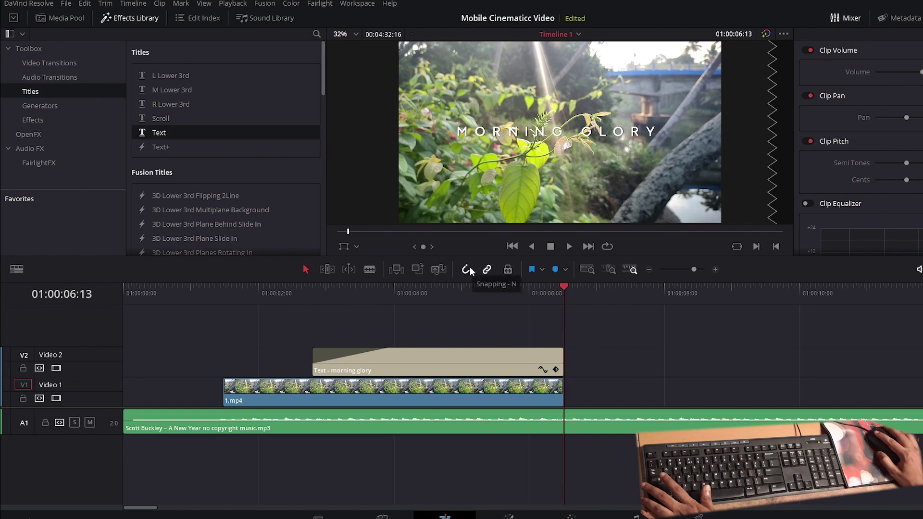
pyautogui.moveTo(562, 292)
pyautogui.mouseDown()
pyautogui.moveTo(591, 290)
pyautogui.moveTo(526, 307)
pyautogui.moveTo(631, 328)
pyautogui.mouseUp()
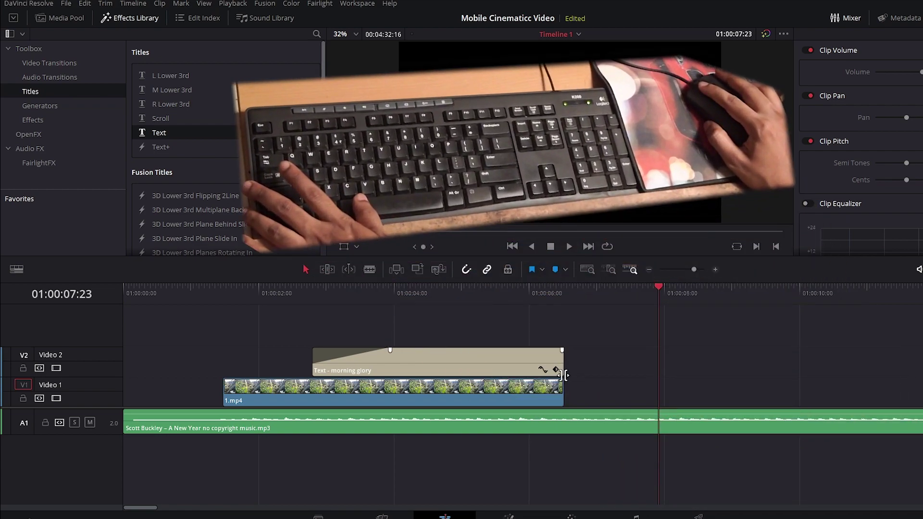
# Step: Step the playhead back through the edit points to 1.mp4's start, then forward to the clips' end
pyautogui.press('Up')
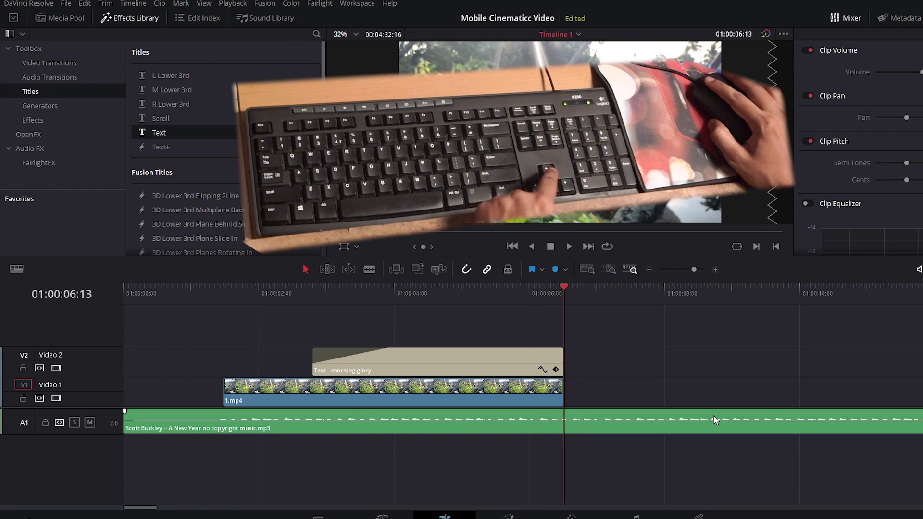
pyautogui.click(642, 296)
pyautogui.press('Up')
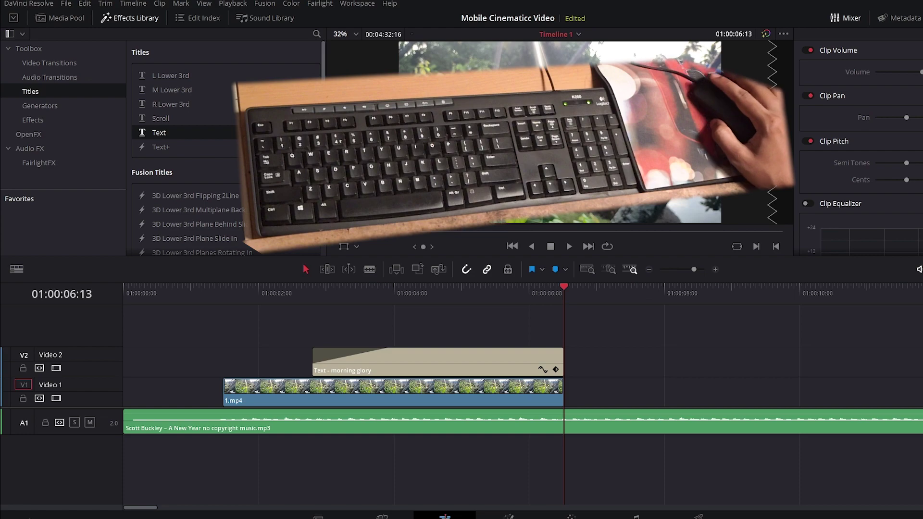
pyautogui.press('Up')
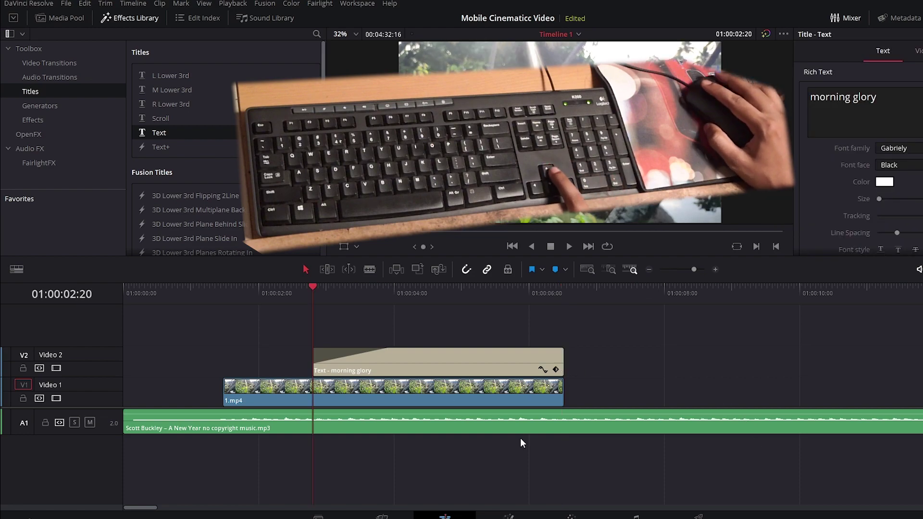
pyautogui.press('Up')
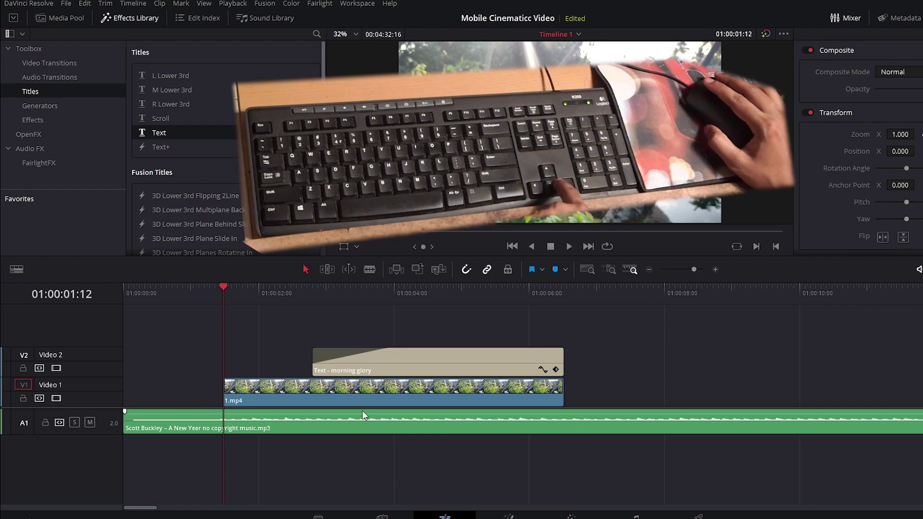
pyautogui.press('Down')
pyautogui.press('Down')
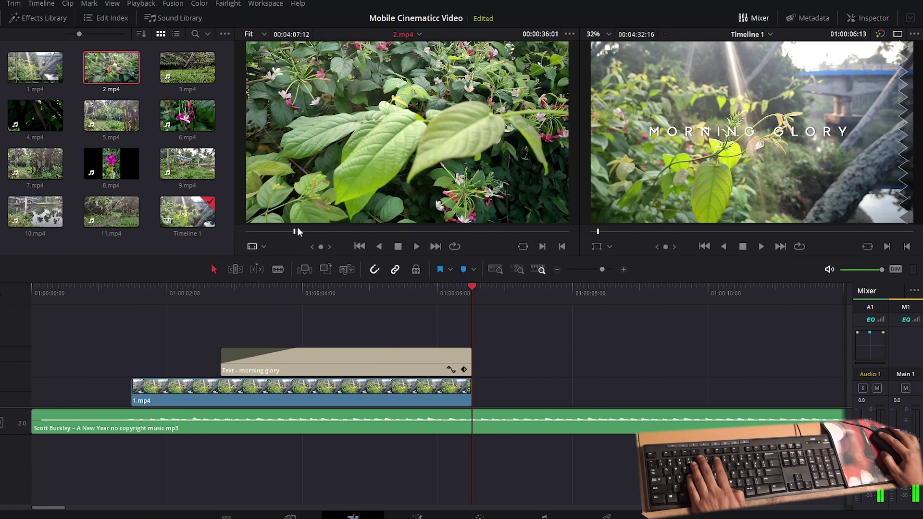
# Step: Mark an out point on 2.mp4 in the source viewer and place the trimmed clip after 1.mp4
pyautogui.moveTo(328, 231)
pyautogui.mouseDown()
pyautogui.moveTo(449, 233)
pyautogui.moveTo(368, 236)
pyautogui.mouseUp()
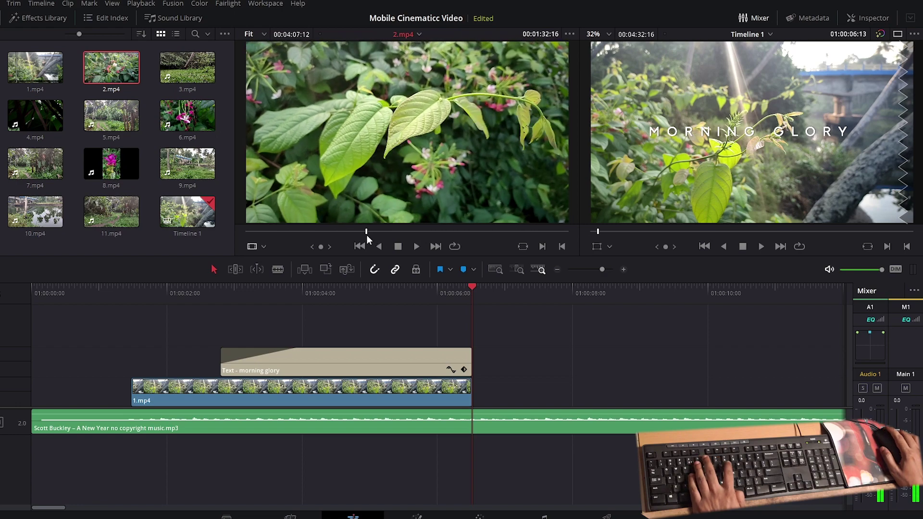
pyautogui.press('space')
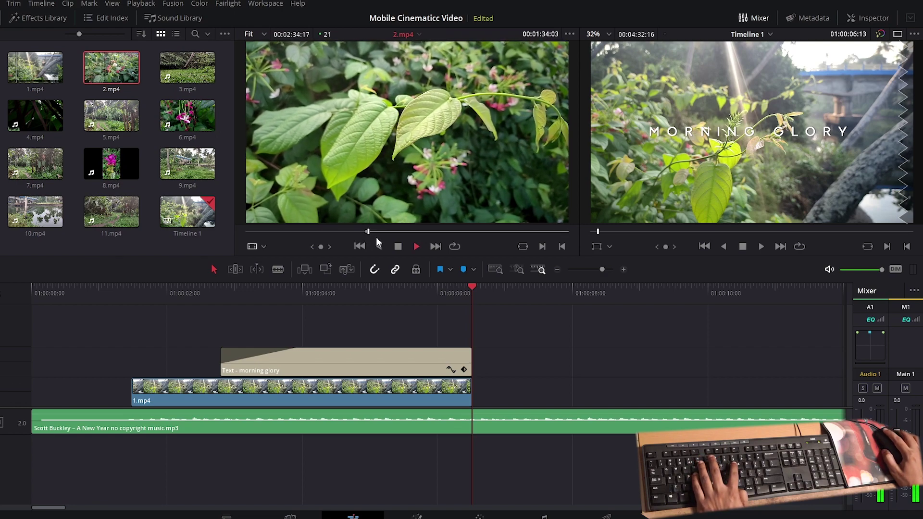
pyautogui.moveTo(376, 232); pyautogui.dragTo(444, 232)
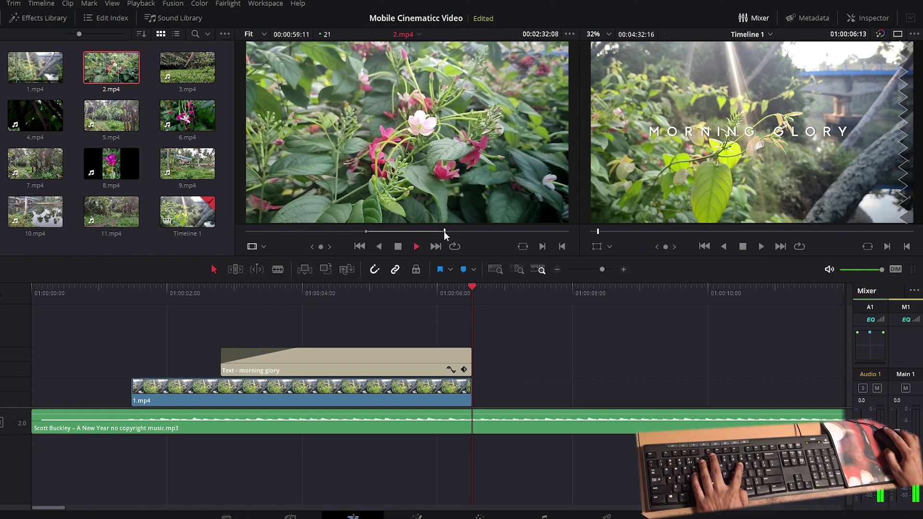
pyautogui.press('o')
pyautogui.moveTo(449, 202); pyautogui.dragTo(474, 386)
# Step: Review the new cut, then select 2.mp4 and show its speed retime controls with Ctrl+R
pyautogui.click(460, 290)
pyautogui.press('space')
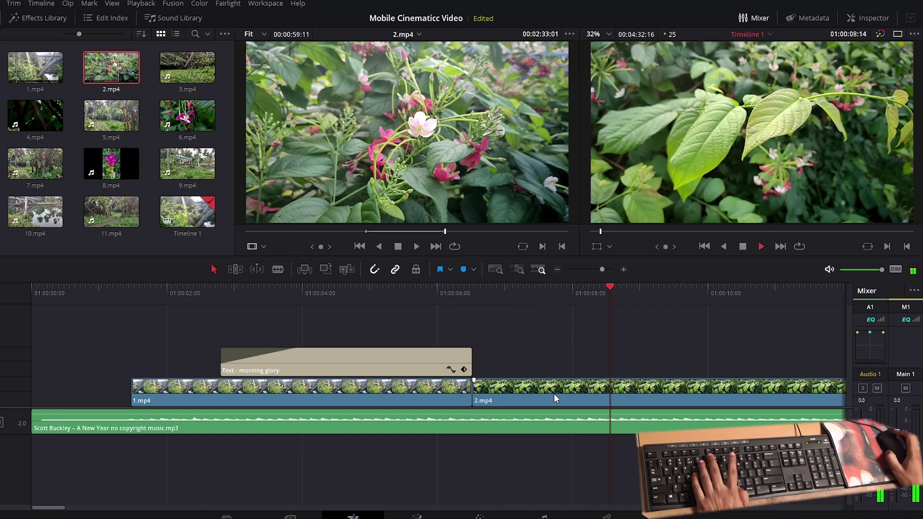
pyautogui.click(475, 289)
pyautogui.click(486, 289)
pyautogui.click(588, 289)
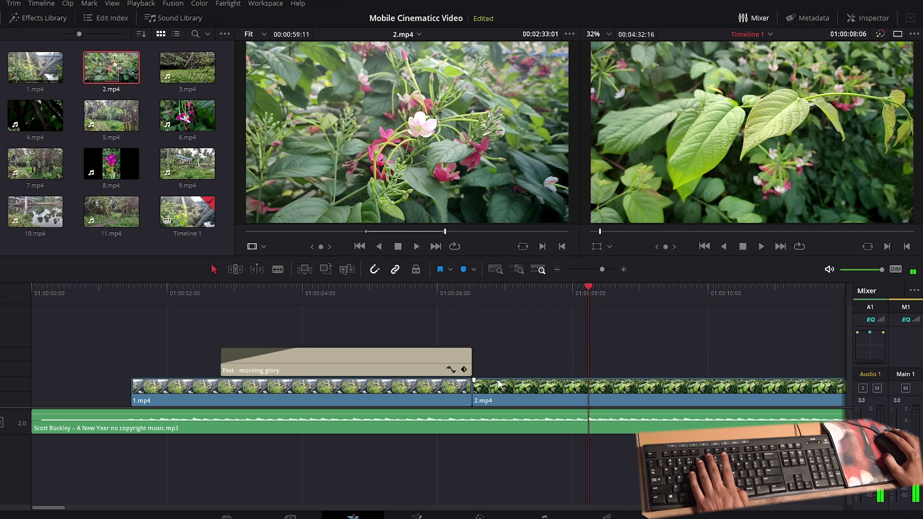
pyautogui.click(554, 387)
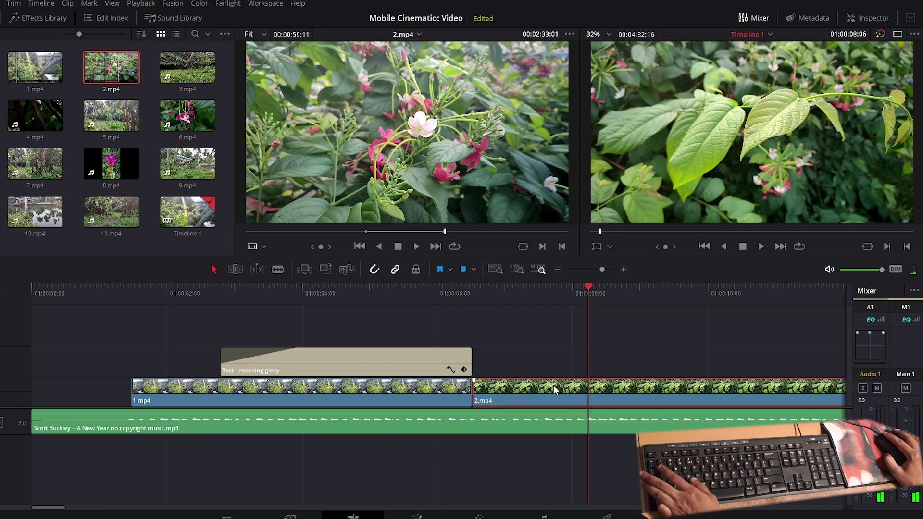
pyautogui.hotkey('ctrl', 'r')
# Step: Add Marker 1 at 01:00:09:04 inside 2.mp4, where the speed change will begin
pyautogui.click(495, 290)
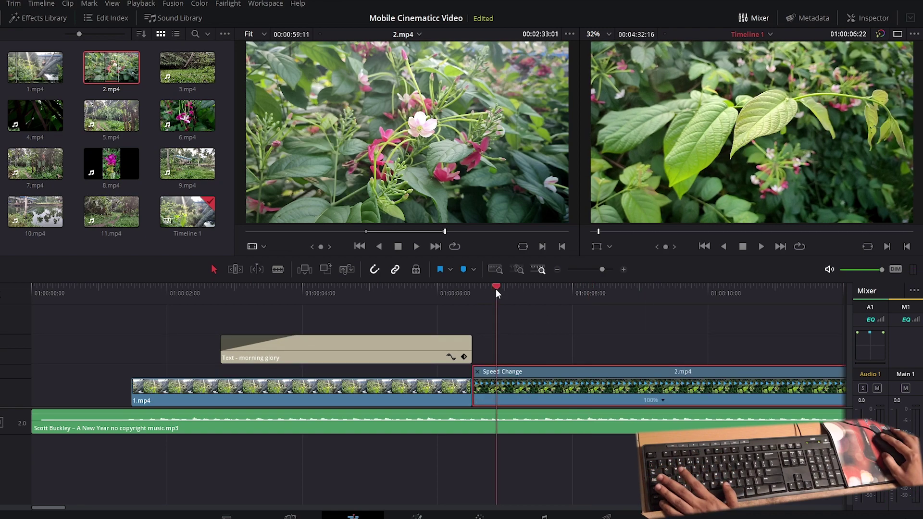
pyautogui.press('space')
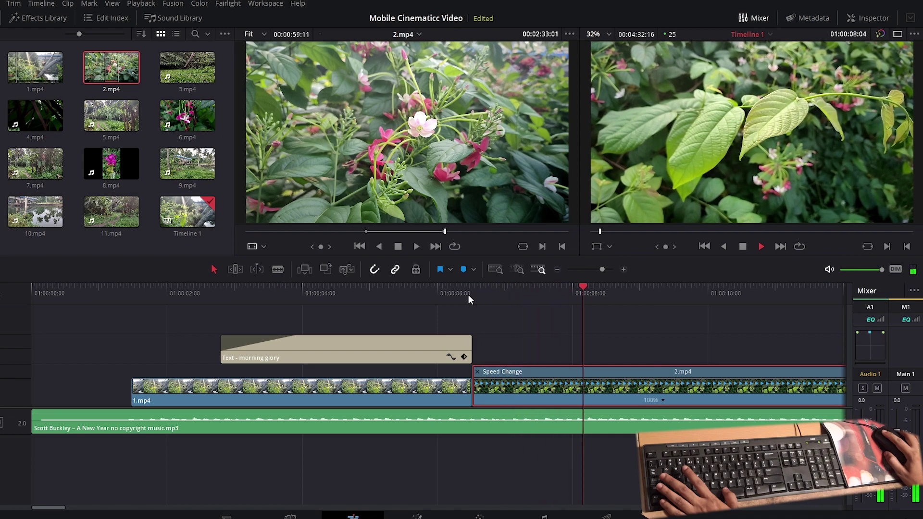
pyautogui.press('space')
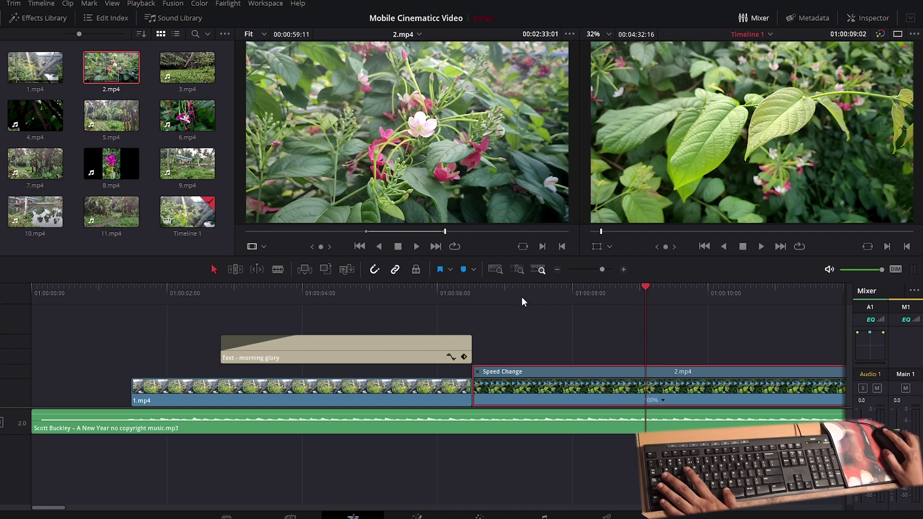
pyautogui.click(471, 302)
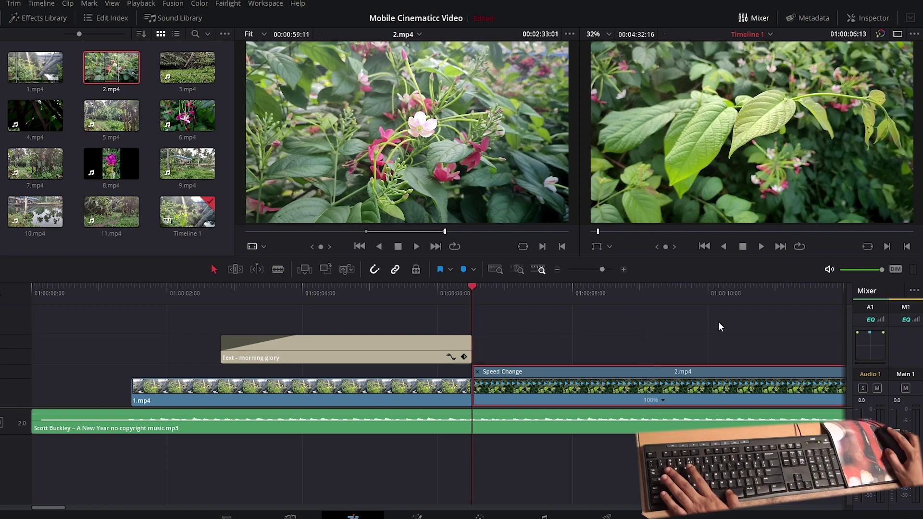
pyautogui.press('space')
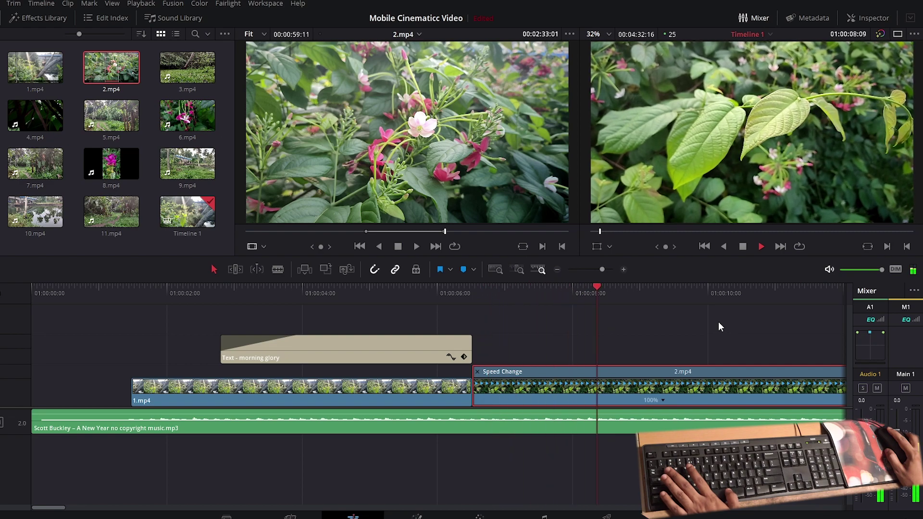
pyautogui.press('space')
pyautogui.click(448, 290)
pyautogui.press('space')
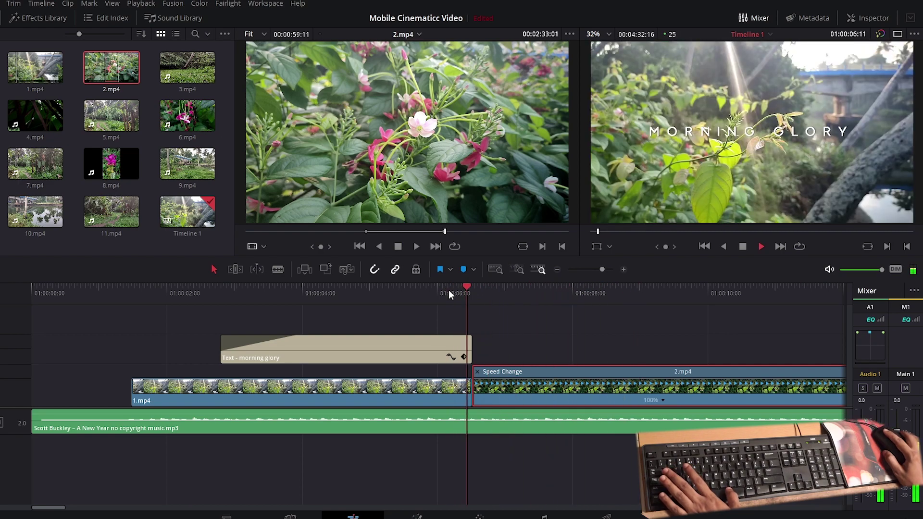
pyautogui.click(331, 288)
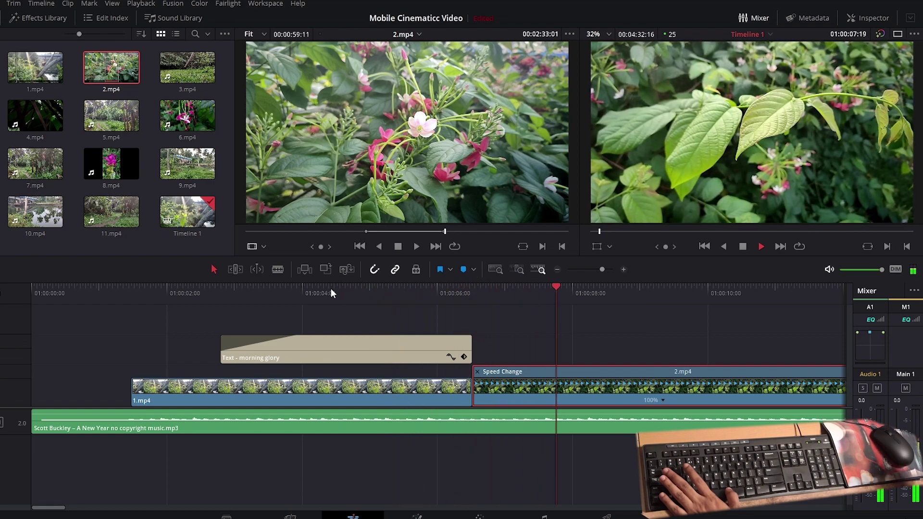
pyautogui.press('space')
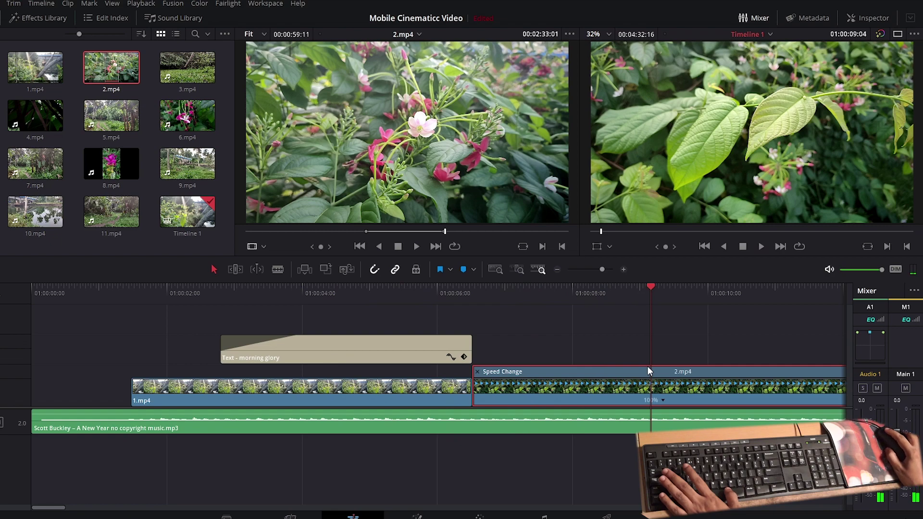
pyautogui.click(733, 355)
pyautogui.press('m')
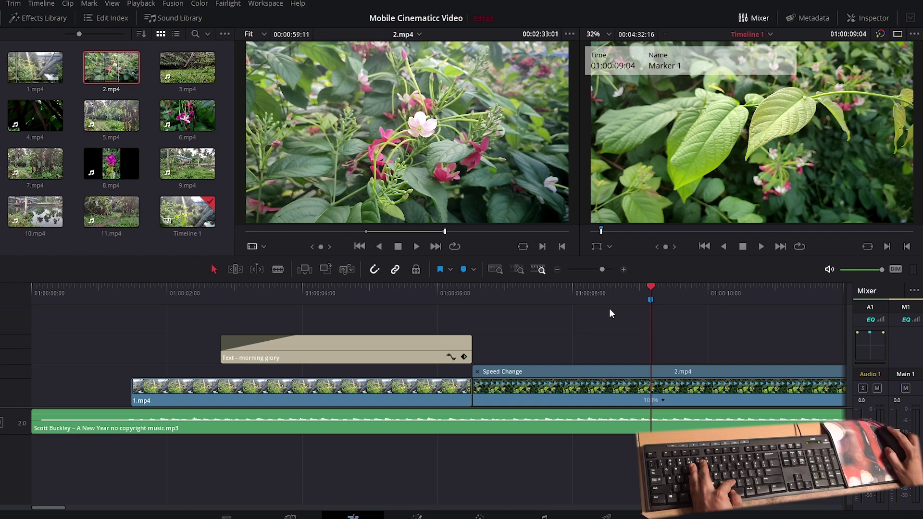
# Step: Place Marker 2 at 01:00:08:06 in 2.mp4, just ahead of Marker 1
pyautogui.click(471, 295)
pyautogui.press('space')
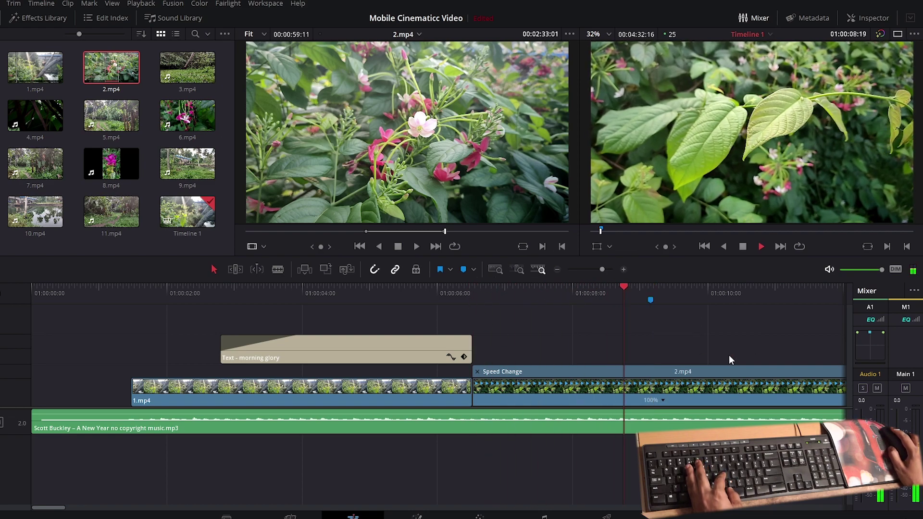
pyautogui.click(592, 288)
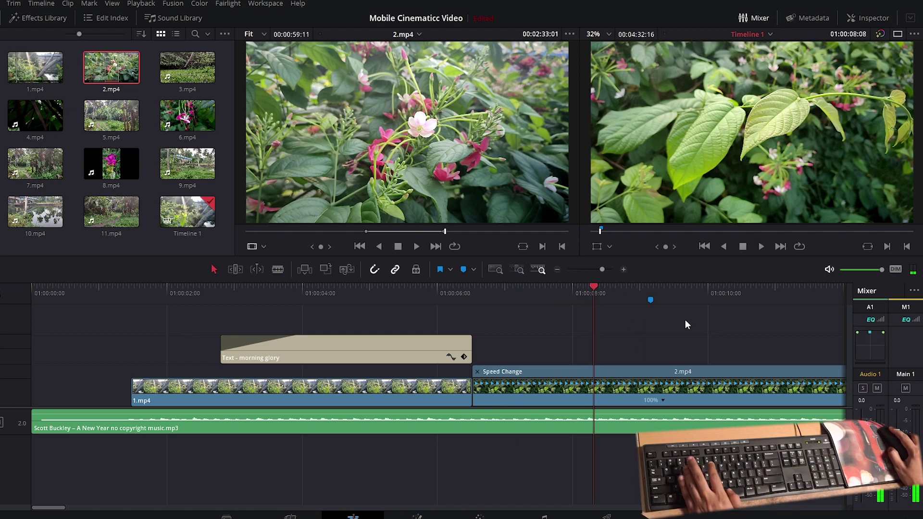
pyautogui.moveTo(651, 302)
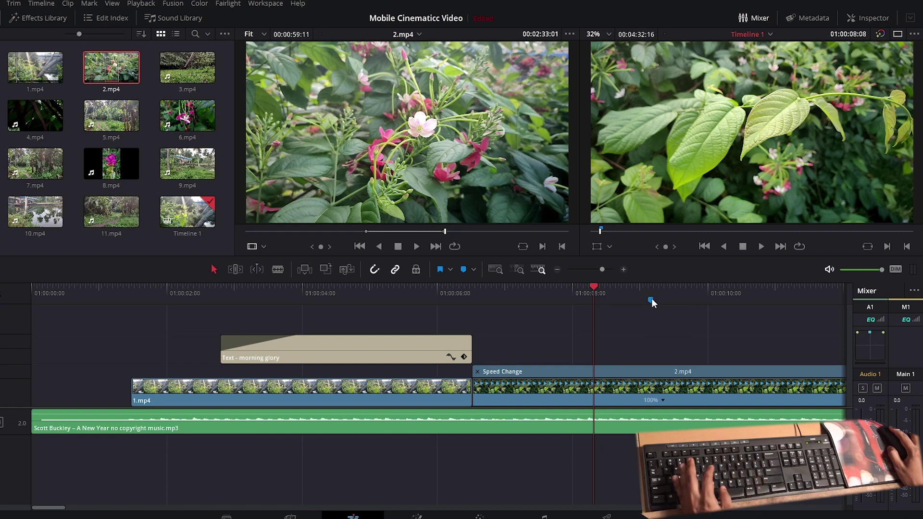
pyautogui.press('space')
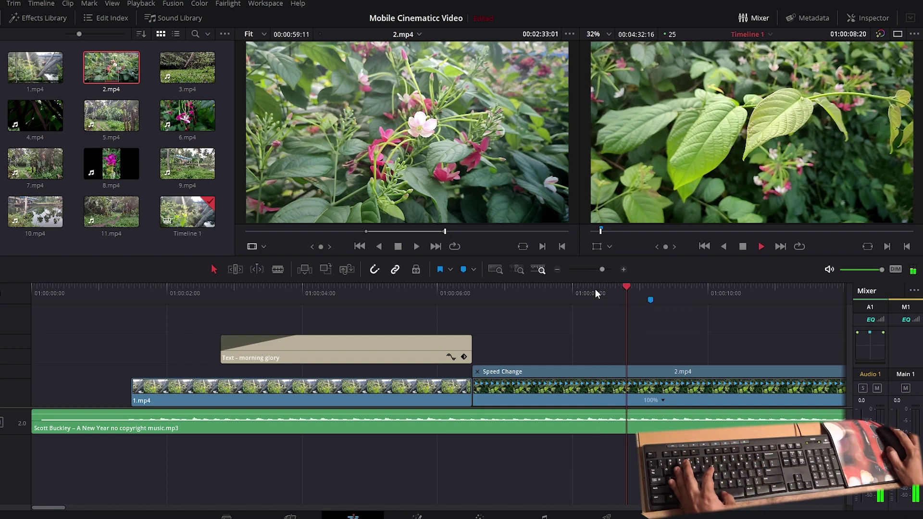
pyautogui.click(590, 291)
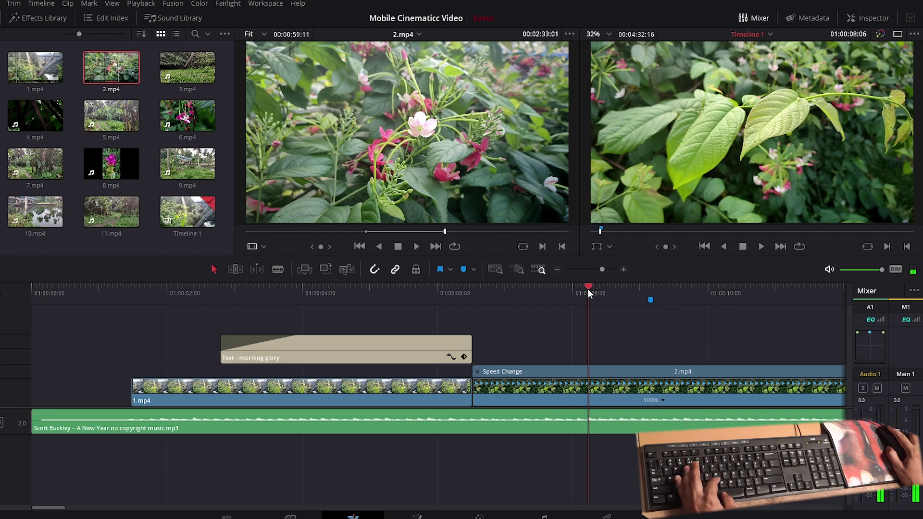
pyautogui.press('m')
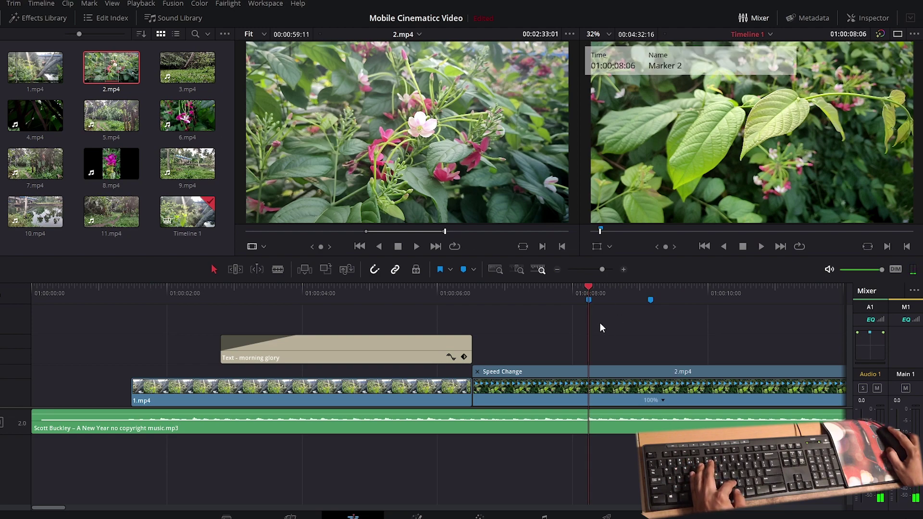
# Step: Add two speed points to 2.mp4 with Add Speed Point
pyautogui.click(590, 386)
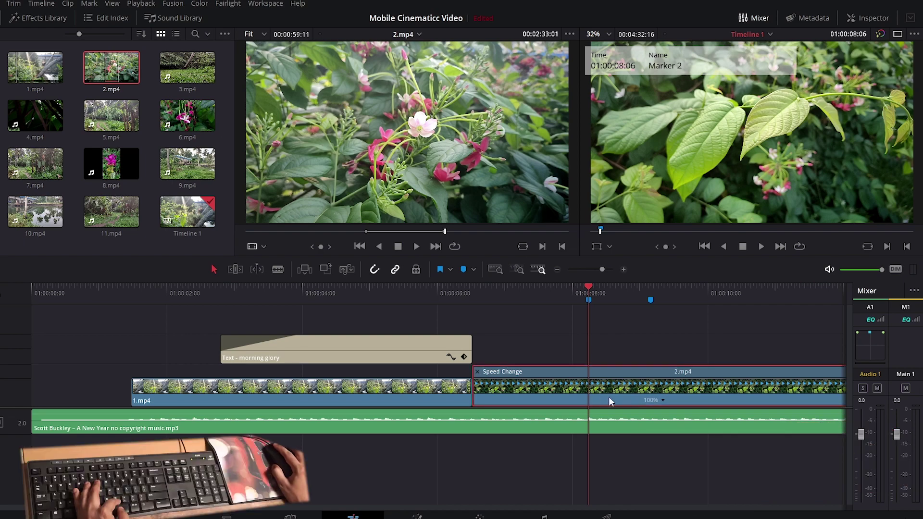
pyautogui.click(663, 399)
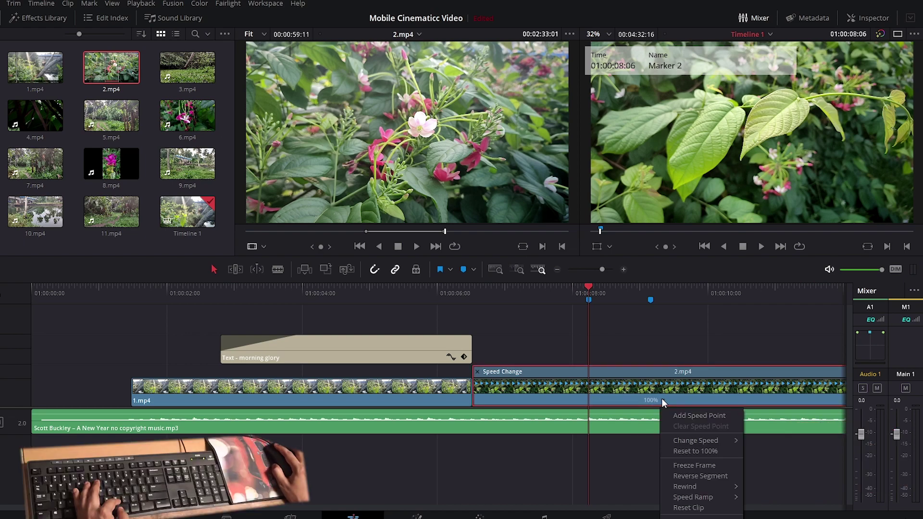
pyautogui.click(705, 415)
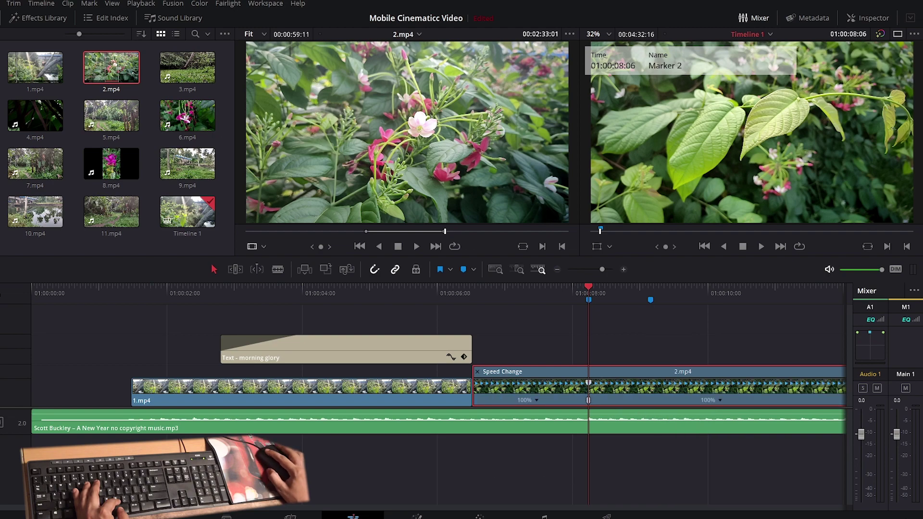
pyautogui.hscroll(15, 439, 361)
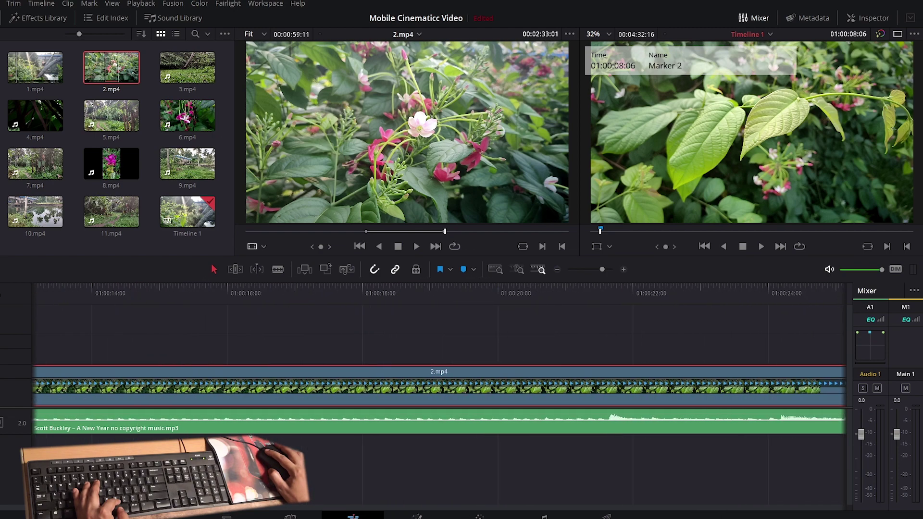
pyautogui.hotkey('shift', 'z')
pyautogui.moveTo(474, 297)
pyautogui.mouseDown()
pyautogui.moveTo(515, 297)
pyautogui.moveTo(500, 313)
pyautogui.moveTo(512, 358)
pyautogui.mouseUp()
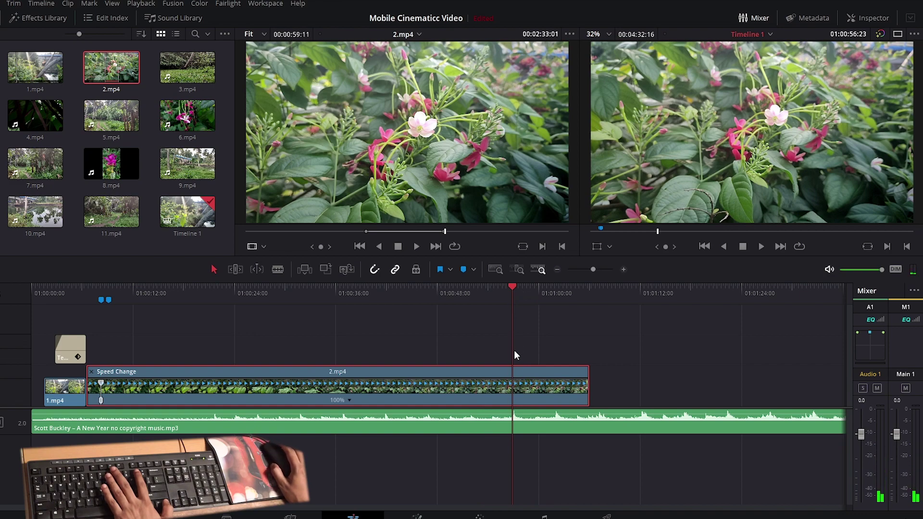
pyautogui.click(350, 399)
pyautogui.click(380, 414)
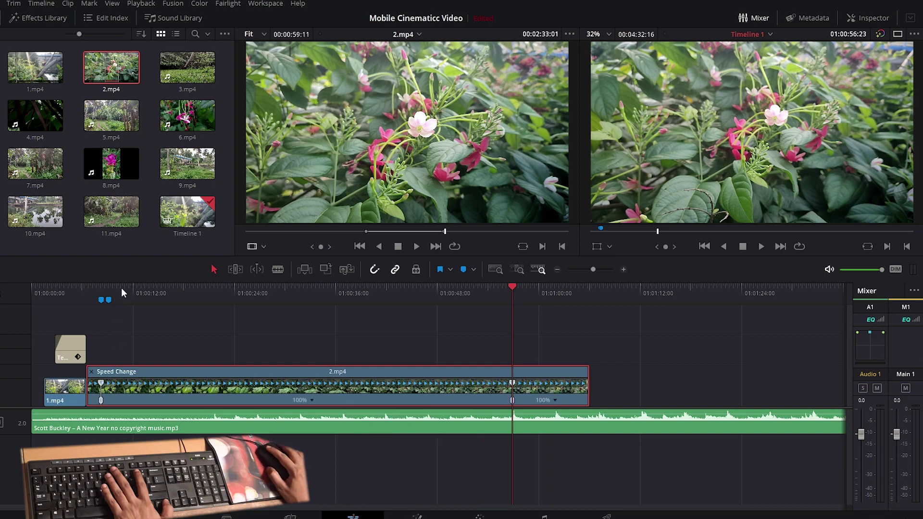
# Step: Drag the speed points so the middle section of 2.mp4 runs at 5291%
pyautogui.moveTo(512, 386); pyautogui.dragTo(117, 389)
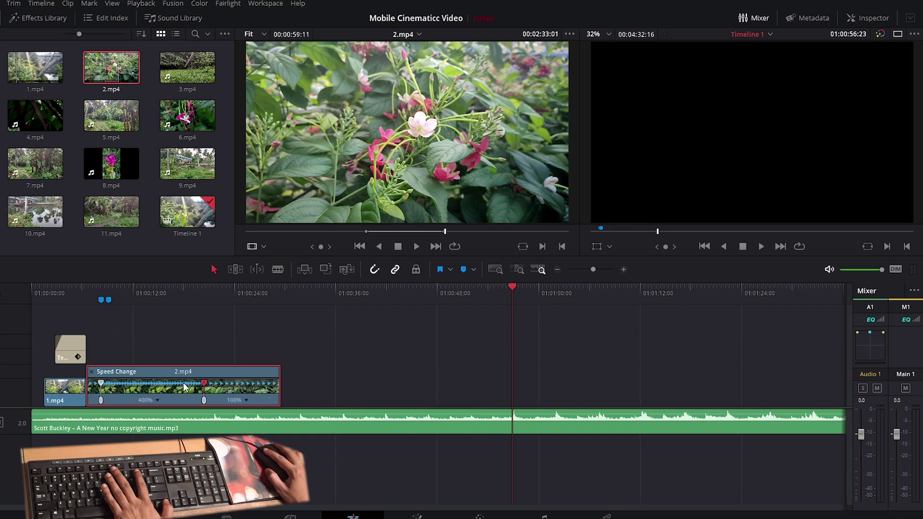
pyautogui.click(105, 301)
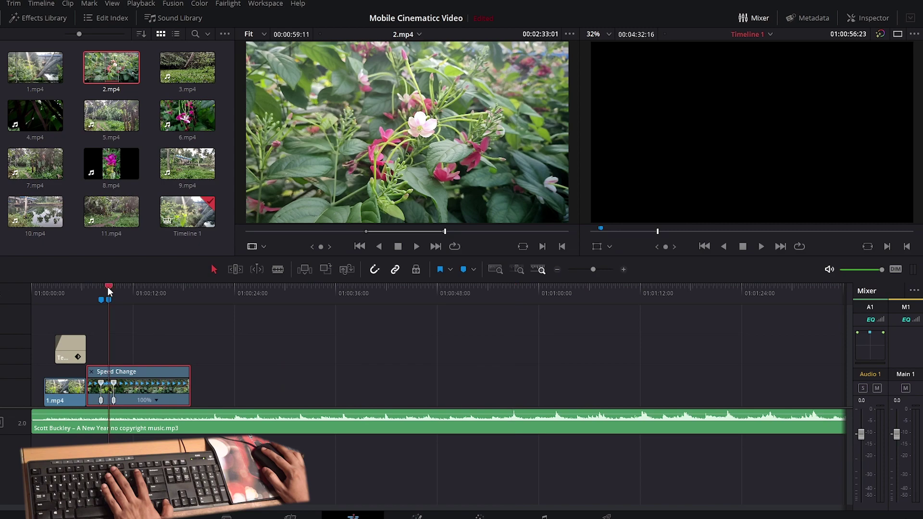
pyautogui.scroll(5, 154, 297)
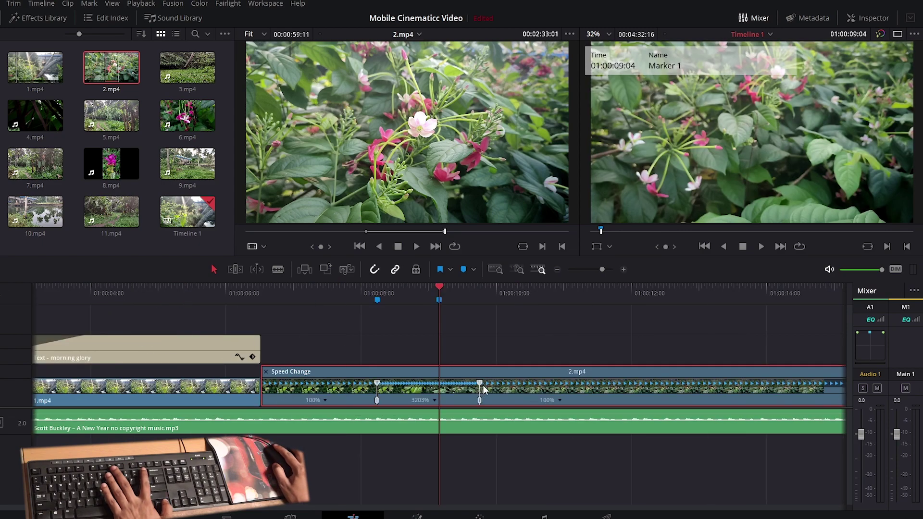
pyautogui.moveTo(480, 384); pyautogui.dragTo(439, 387)
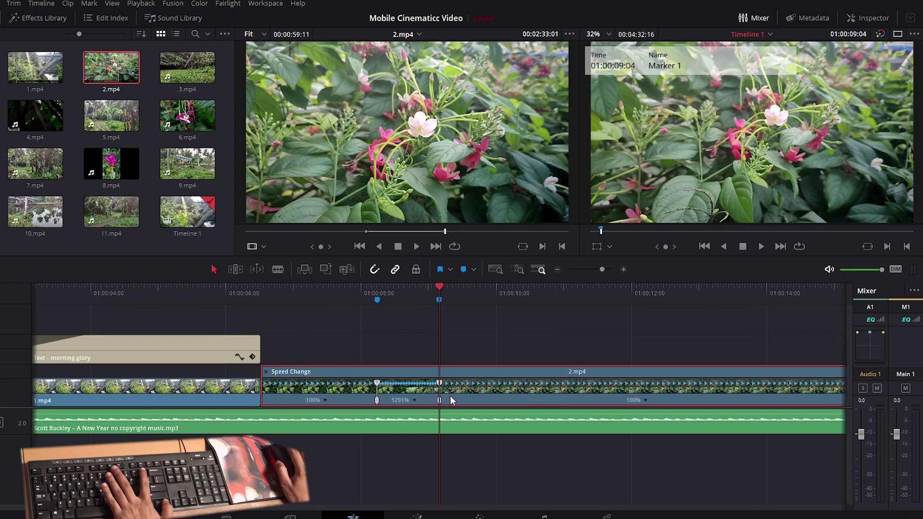
# Step: Play the speed ramp back from the MORNING GLORY title to review it
pyautogui.click(213, 293)
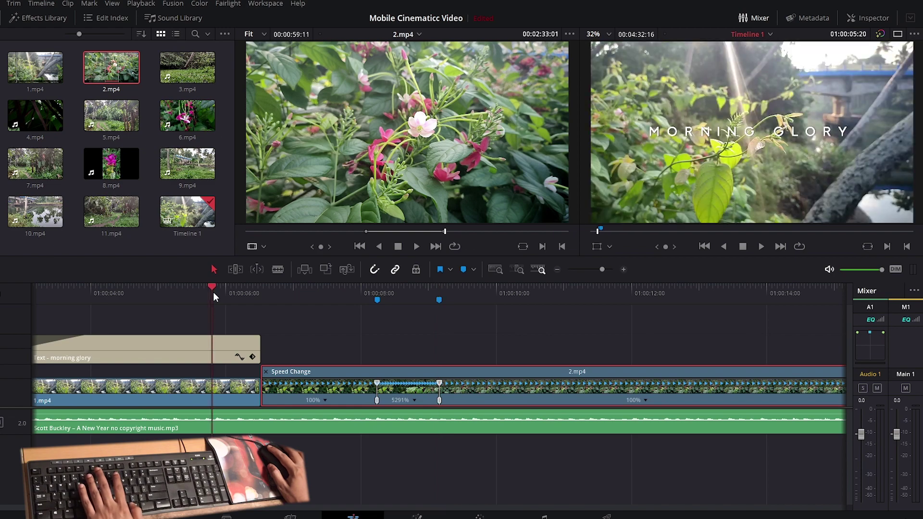
pyautogui.press('space')
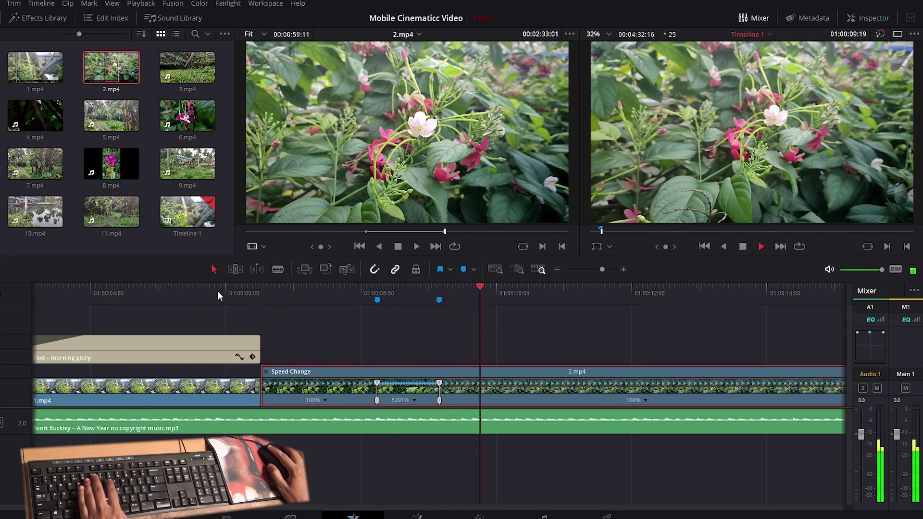
pyautogui.click(398, 310)
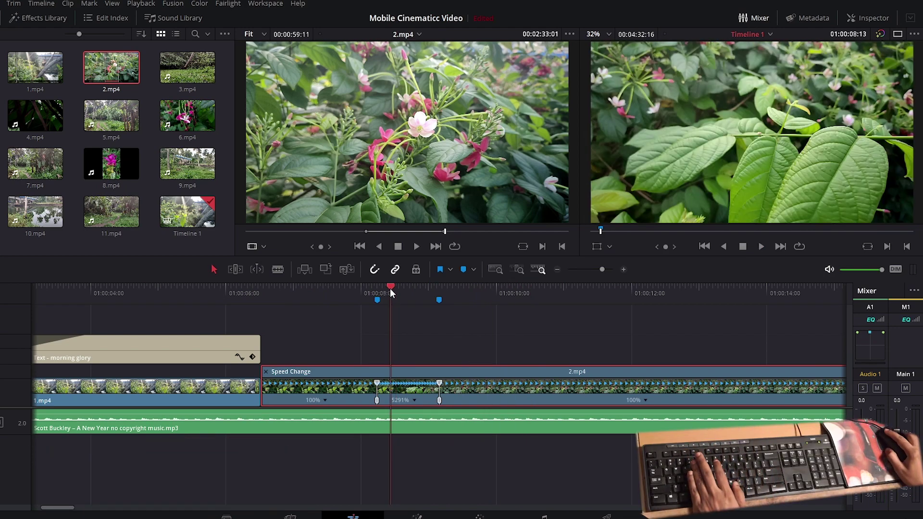
pyautogui.click(358, 297)
pyautogui.press('space')
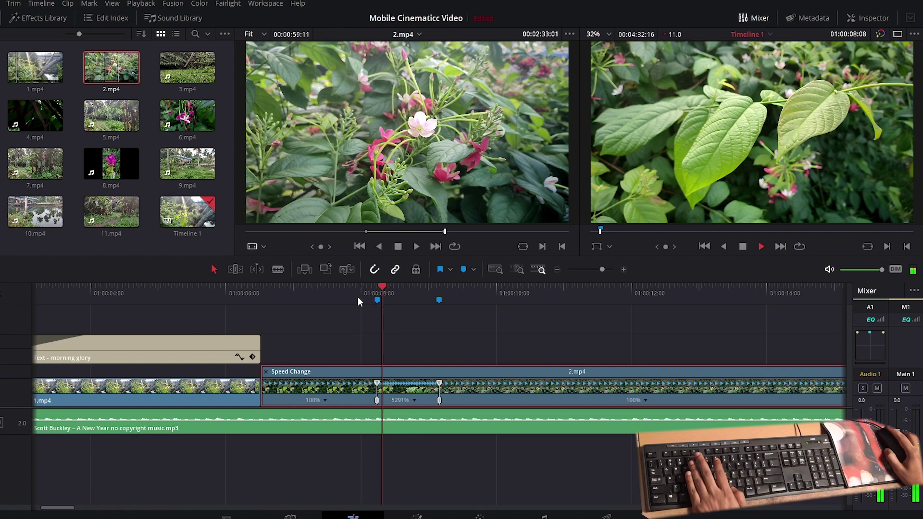
pyautogui.click(340, 291)
pyautogui.press('space')
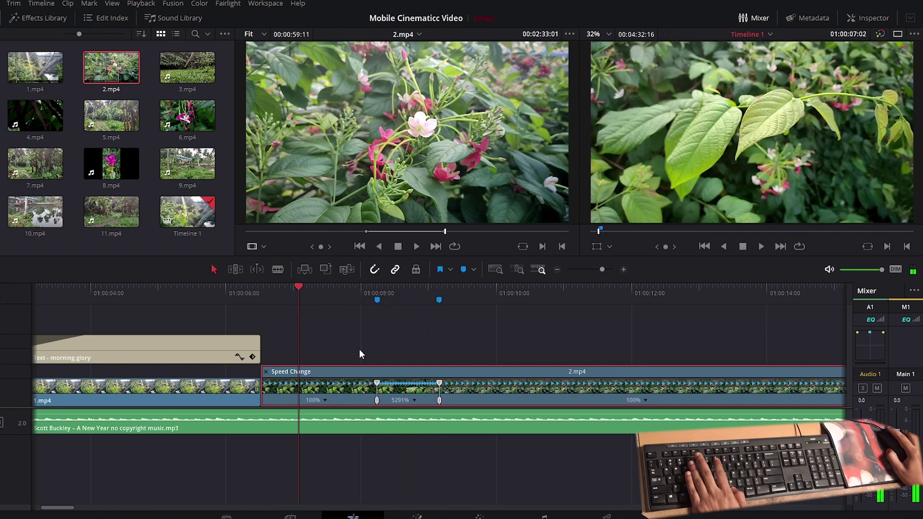
# Step: Generate optimized media for 2.mp4 and stop playback at 01:00:10:24
pyautogui.rightClick(469, 385)
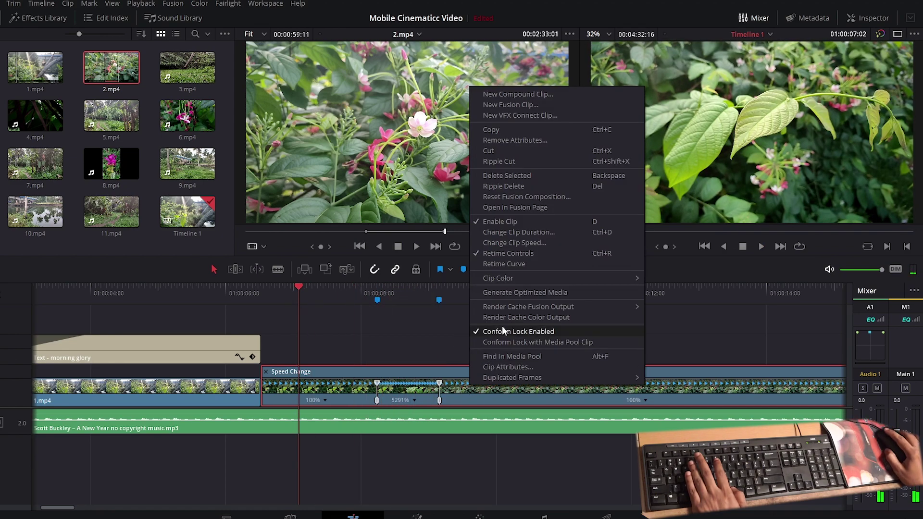
pyautogui.click(558, 292)
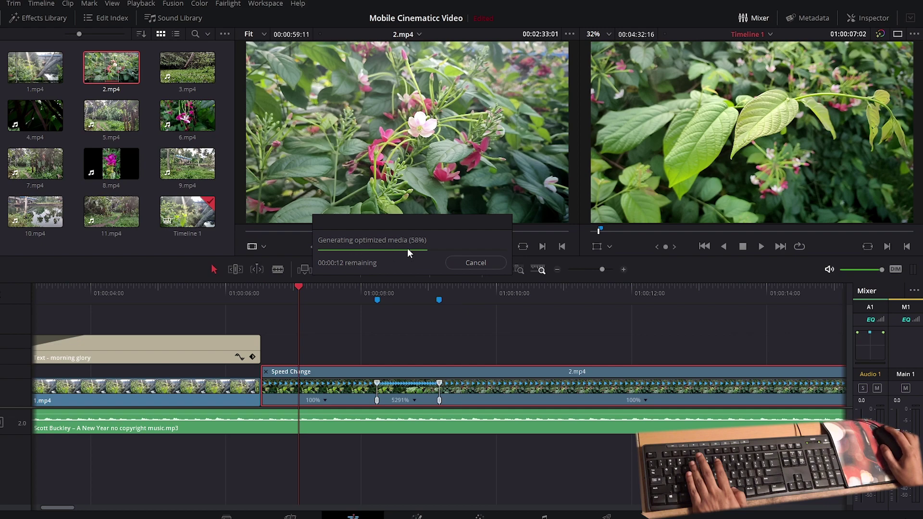
pyautogui.click(250, 292)
pyautogui.press('space')
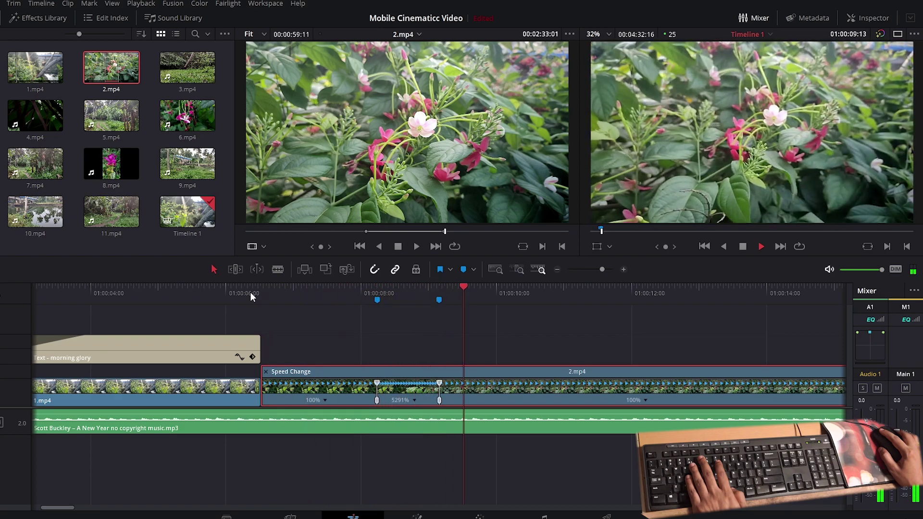
pyautogui.press('space')
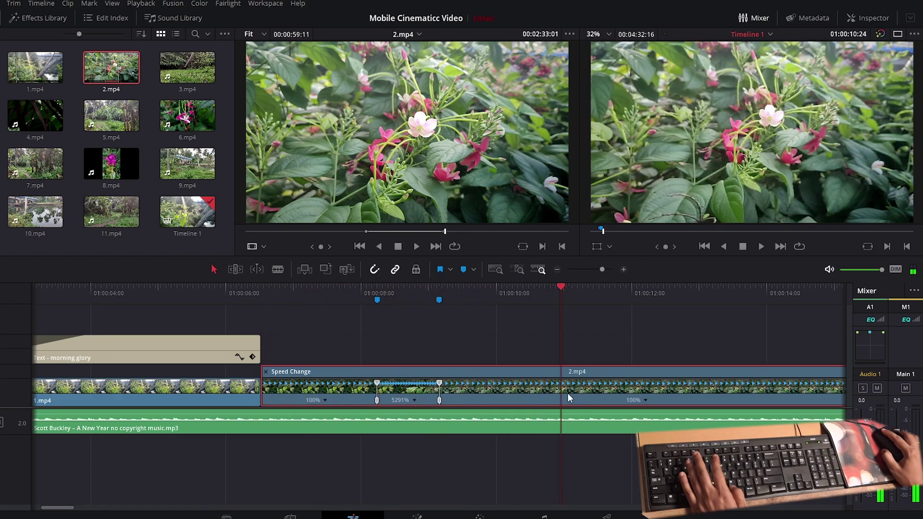
# Step: Split both 2.mp4 and the music clip at 01:00:10:24 with Ctrl+B
pyautogui.hotkey('ctrl', 'b')
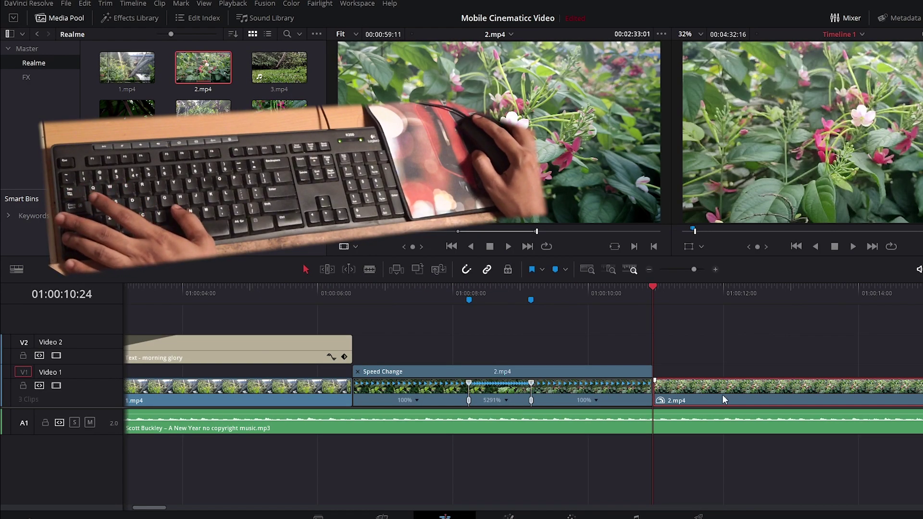
pyautogui.click(661, 425)
pyautogui.hotkey('ctrl', 'b')
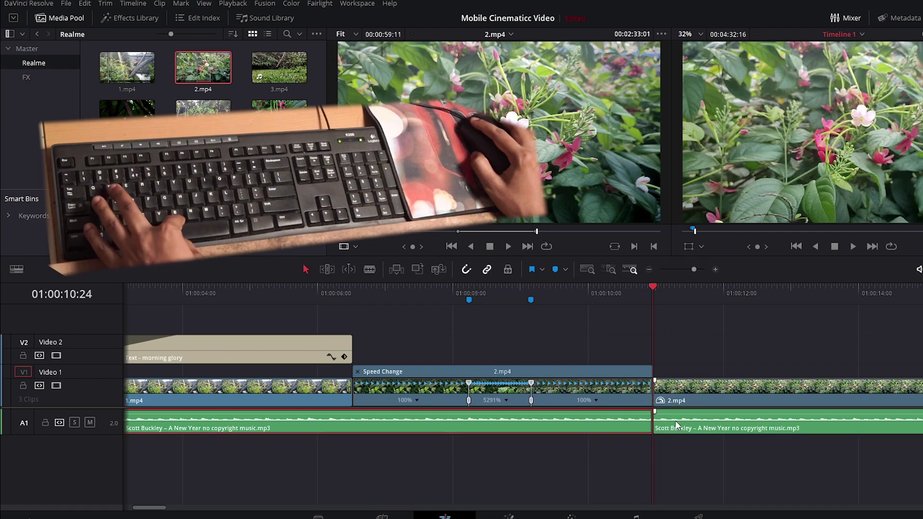
pyautogui.press('b')
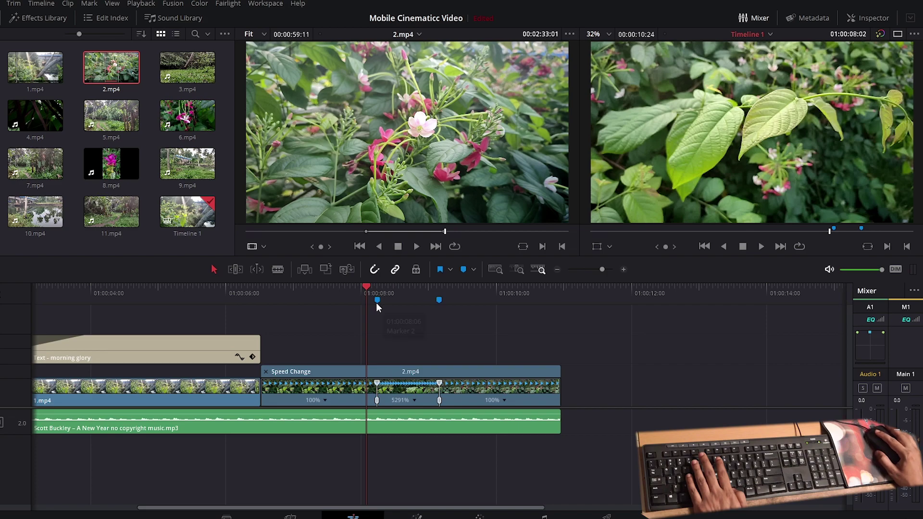
# Step: Review the trimmed ramp and show 2.mp4's Retime Speed curve in place of Retime Frame
pyautogui.click(334, 297)
pyautogui.press('space')
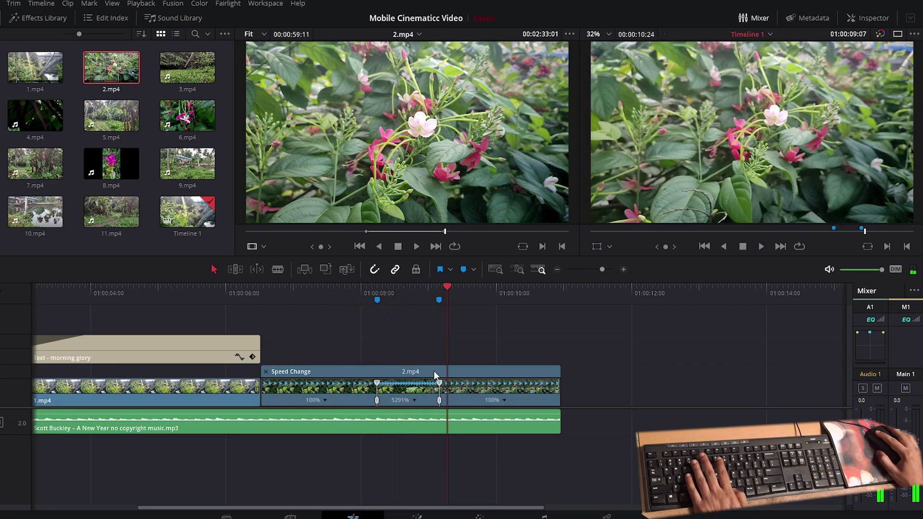
pyautogui.click(365, 296)
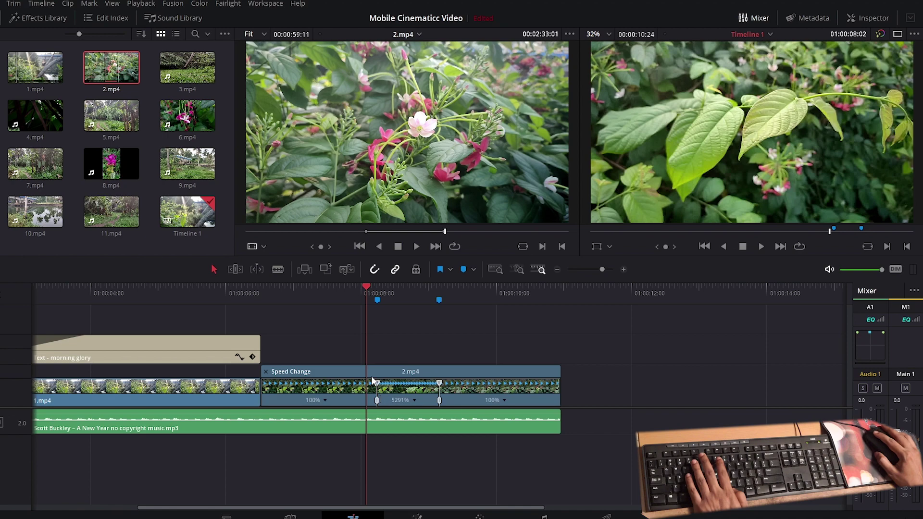
pyautogui.rightClick(382, 381)
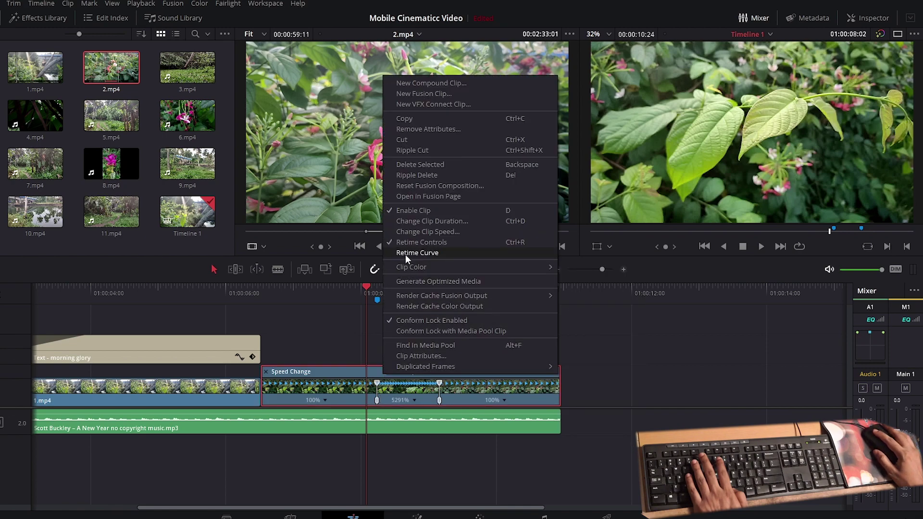
pyautogui.click(428, 253)
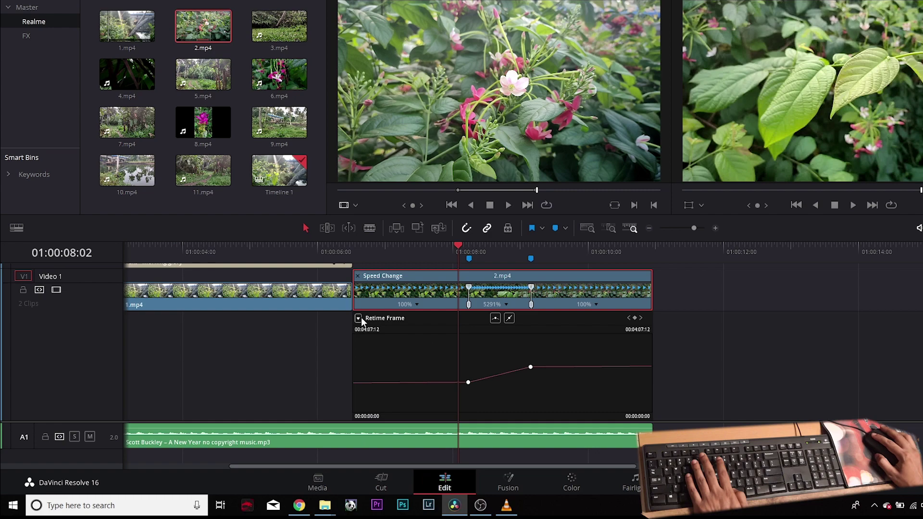
pyautogui.click(359, 319)
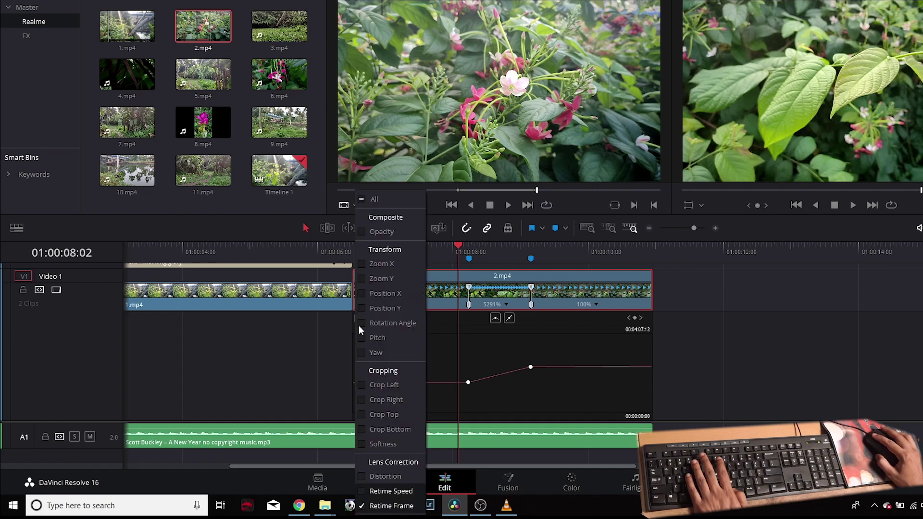
pyautogui.click(361, 492)
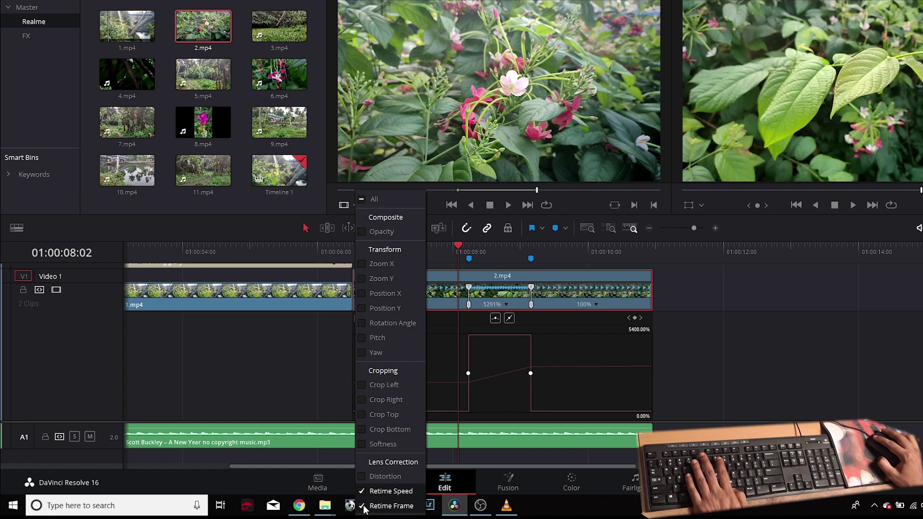
pyautogui.click(362, 507)
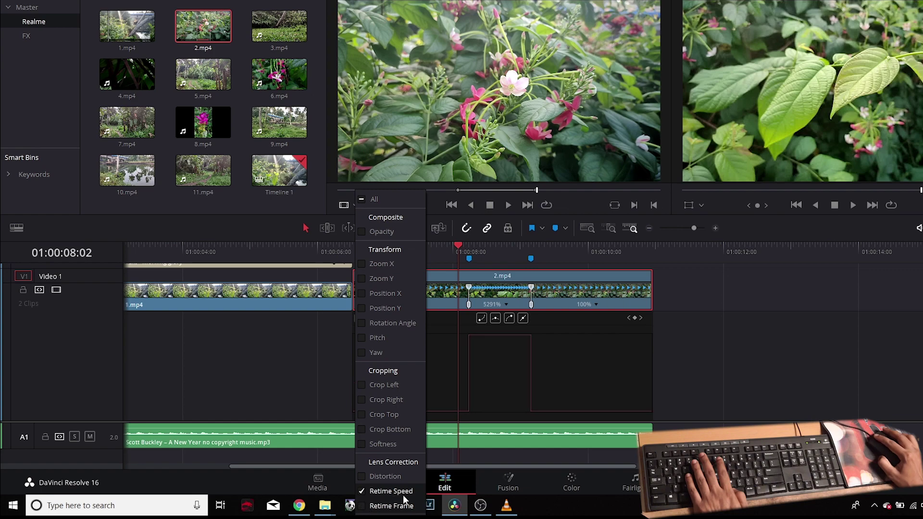
pyautogui.click(505, 379)
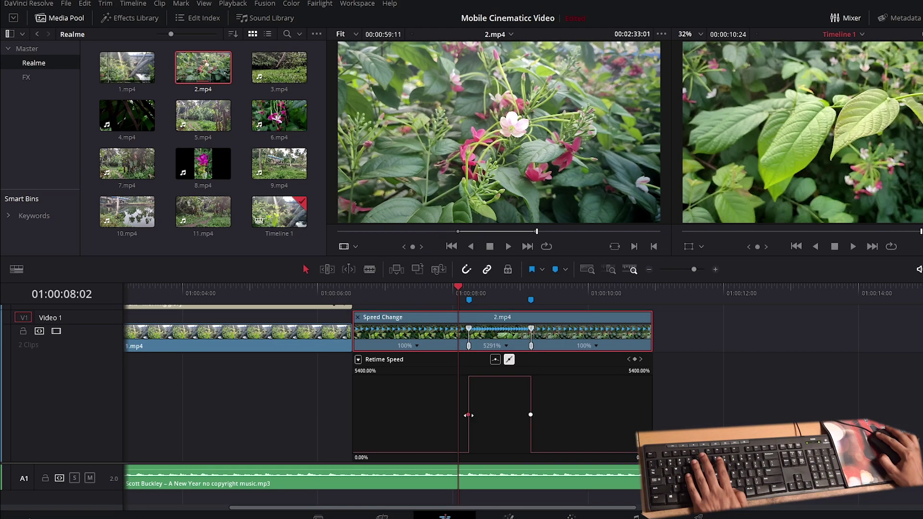
# Step: Smooth the speed keyframe and pull its Bezier handle so speed eases into 5291%
pyautogui.click(495, 360)
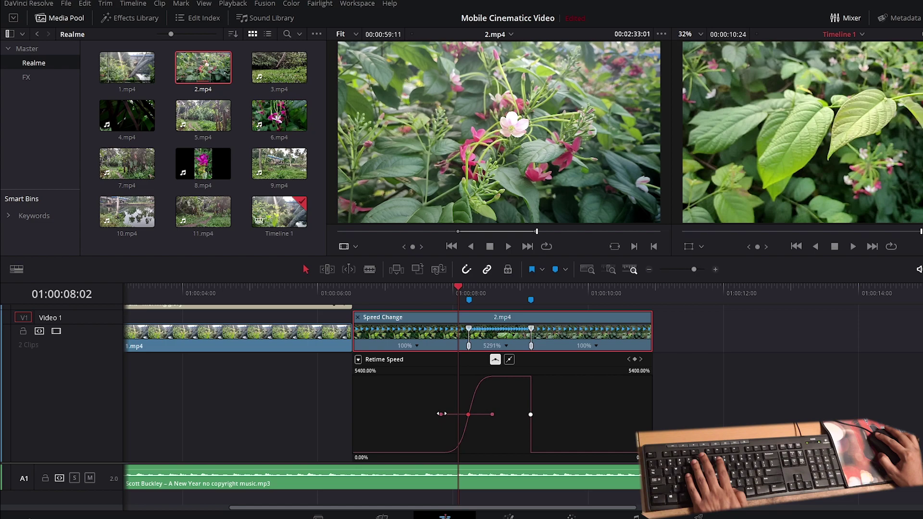
pyautogui.moveTo(452, 414); pyautogui.dragTo(431, 414)
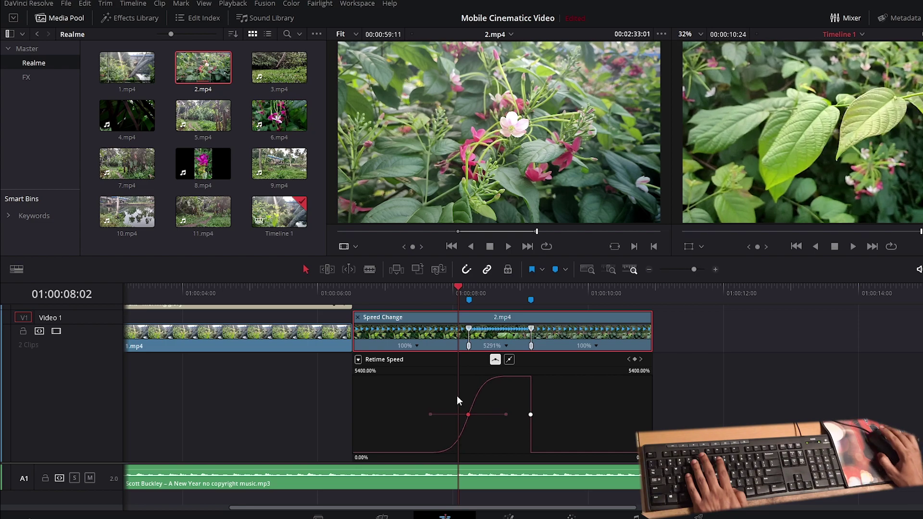
pyautogui.click(410, 299)
pyautogui.press('space')
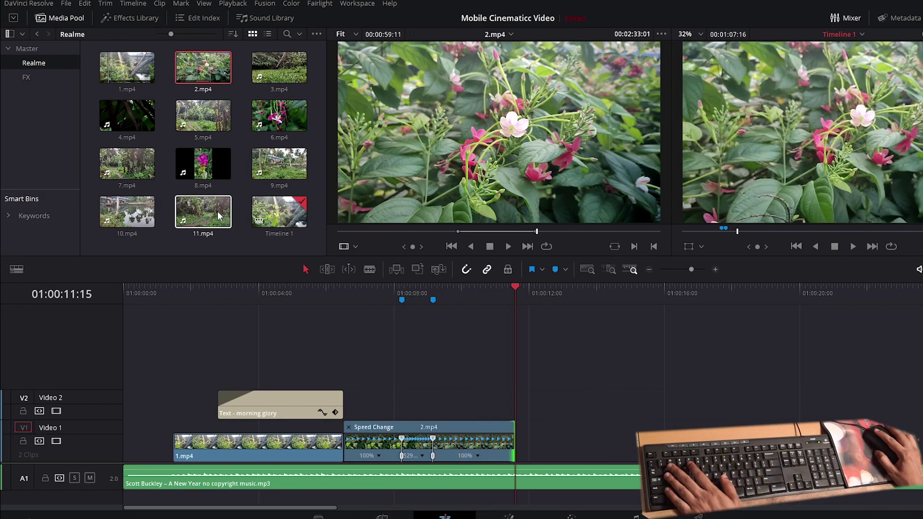
# Step: Preview 3.mp4 and place it on the timeline right after 2.mp4
pyautogui.click(255, 70)
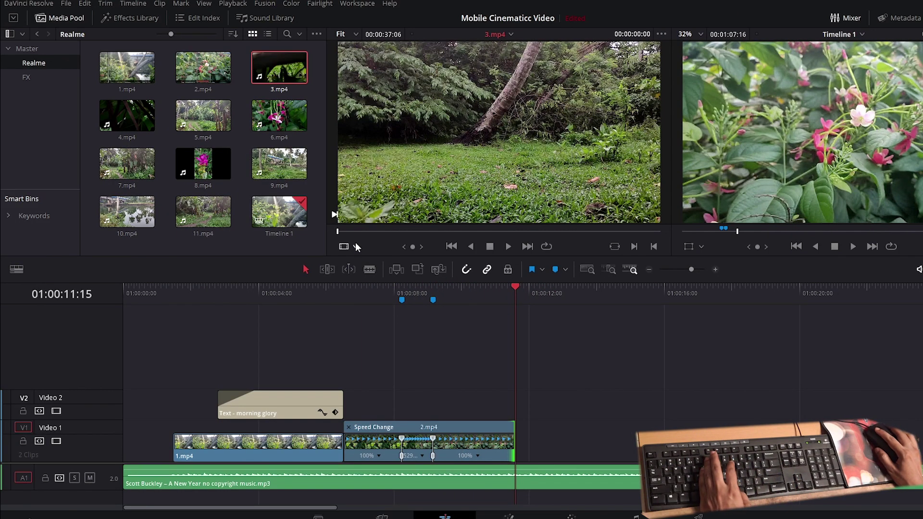
pyautogui.click(374, 236)
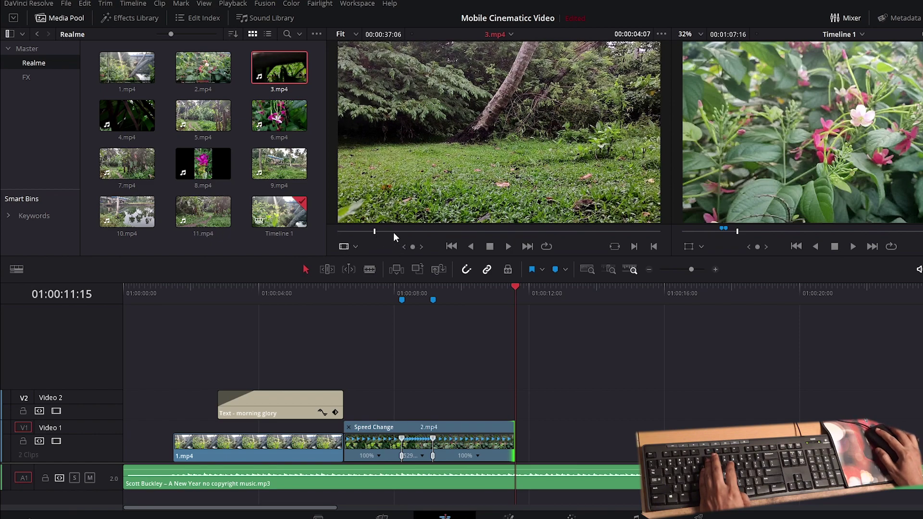
pyautogui.moveTo(394, 232); pyautogui.dragTo(579, 236)
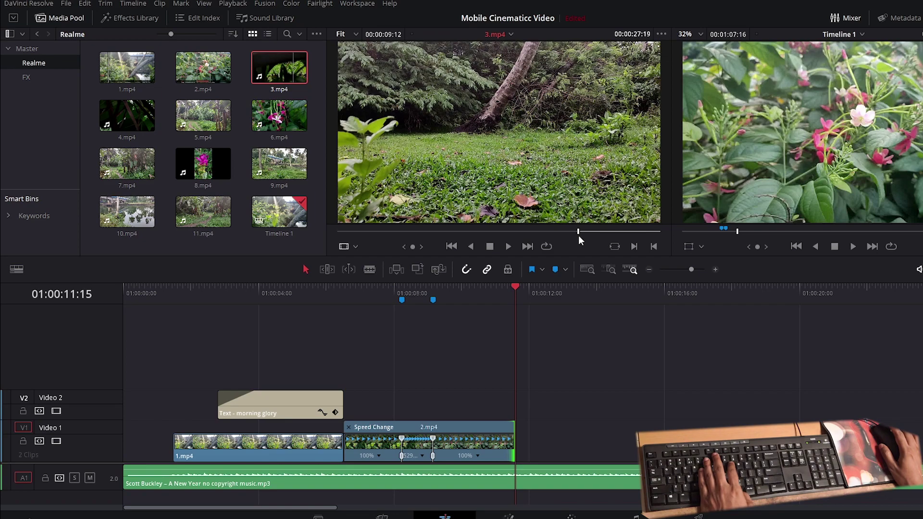
pyautogui.press('space')
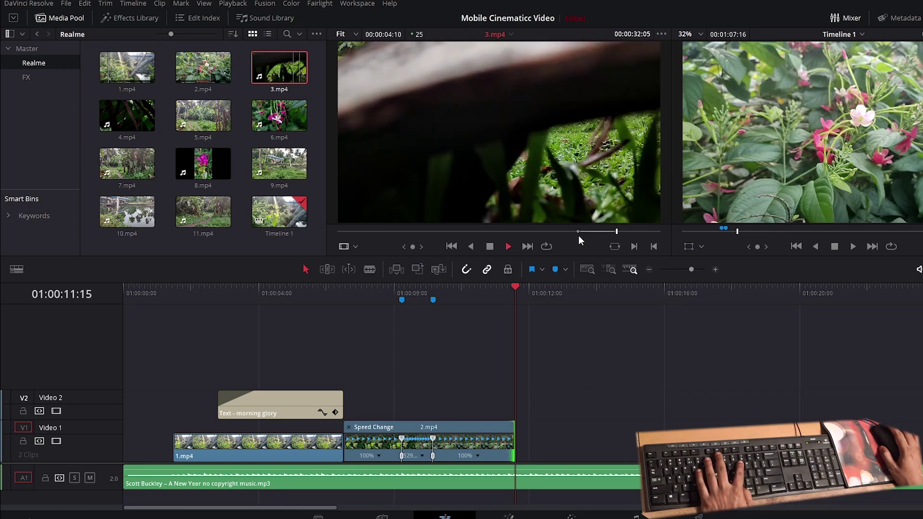
pyautogui.press('space')
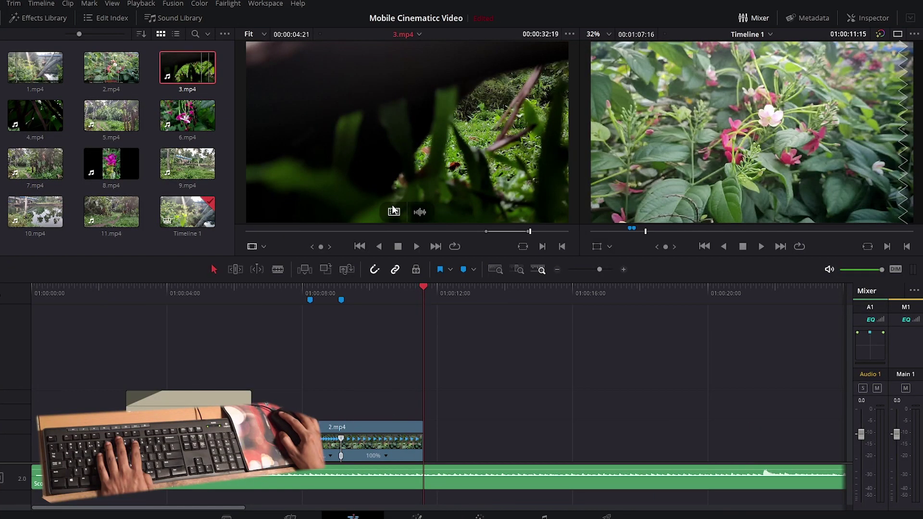
pyautogui.moveTo(393, 210); pyautogui.dragTo(430, 434)
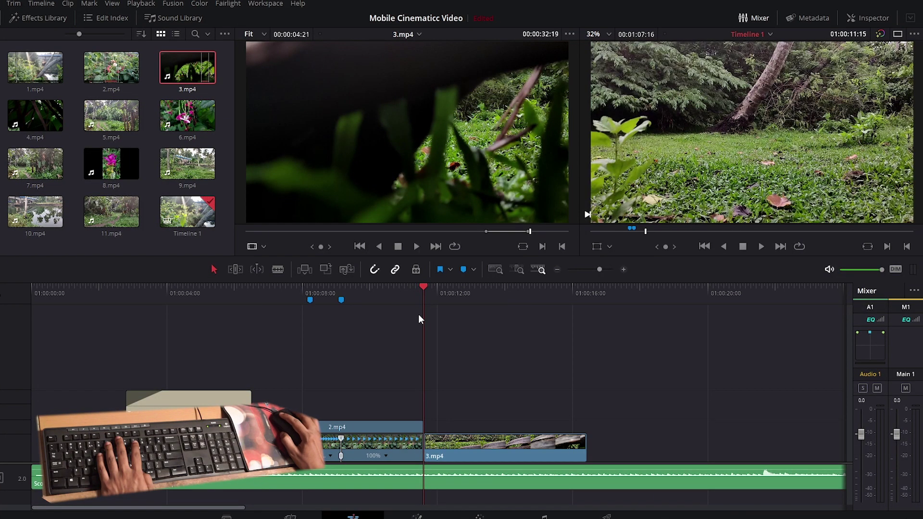
# Step: Review the new clip and move 3.mp4 up onto video track V2
pyautogui.click(407, 292)
pyautogui.press('space')
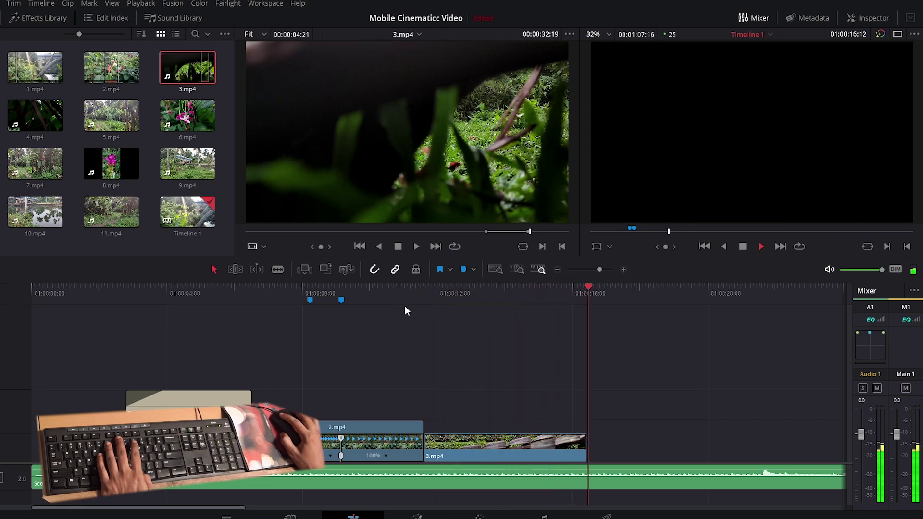
pyautogui.press('space')
pyautogui.click(445, 310)
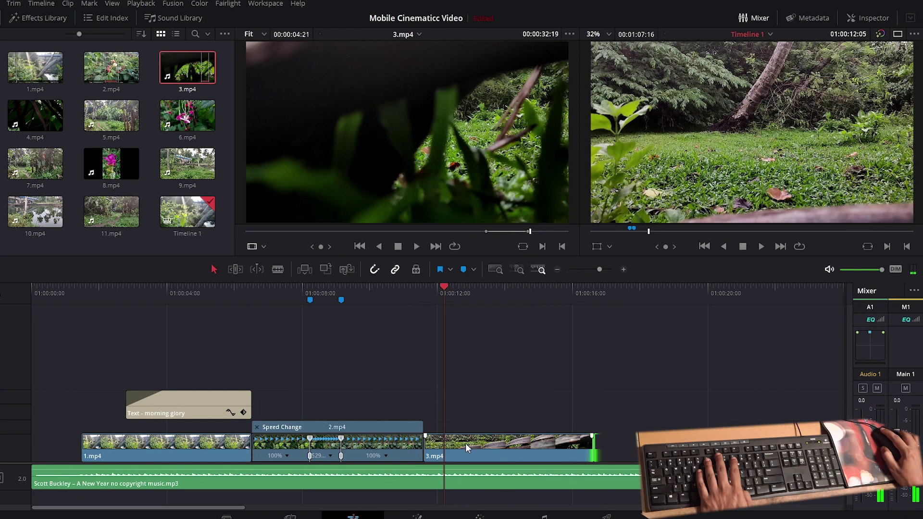
pyautogui.moveTo(466, 443); pyautogui.dragTo(470, 410)
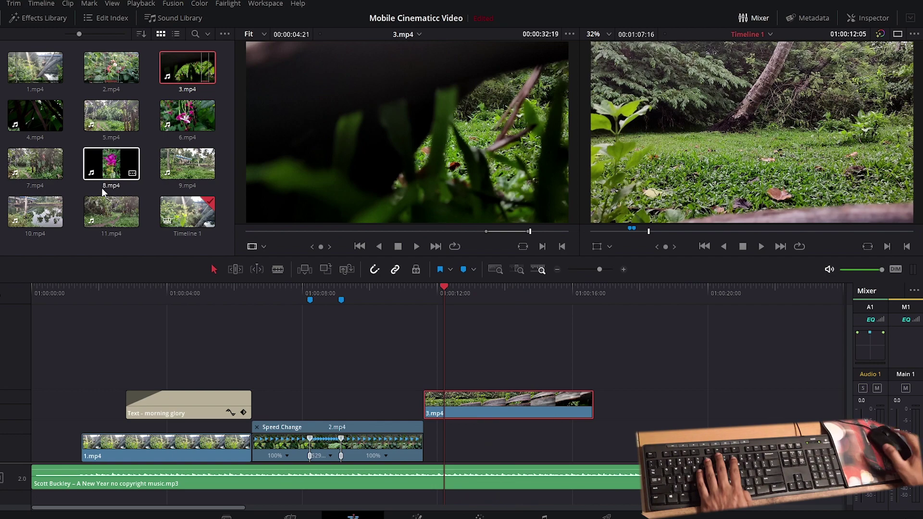
# Step: Preview 4.mp4 and drop only its video onto V1 beneath the later part of 3.mp4
pyautogui.click(26, 110)
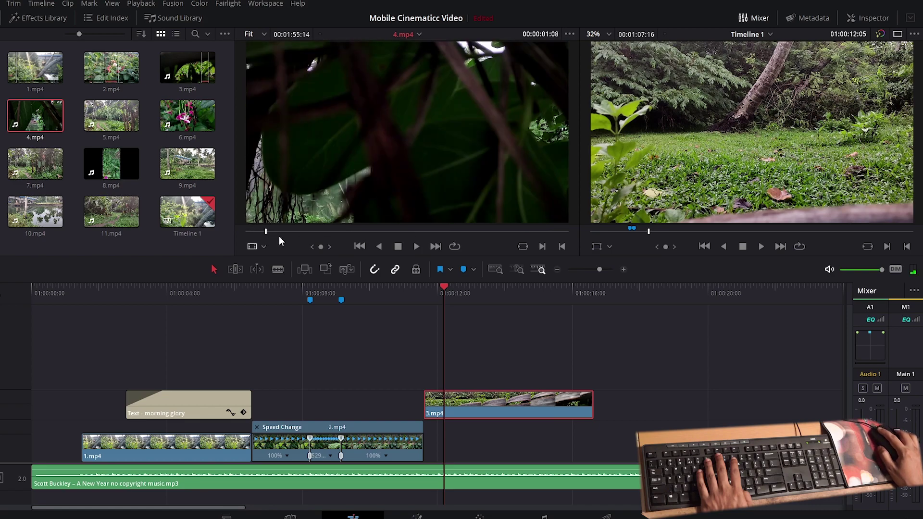
pyautogui.moveTo(417, 231)
pyautogui.mouseDown()
pyautogui.moveTo(372, 232)
pyautogui.moveTo(511, 242)
pyautogui.mouseUp()
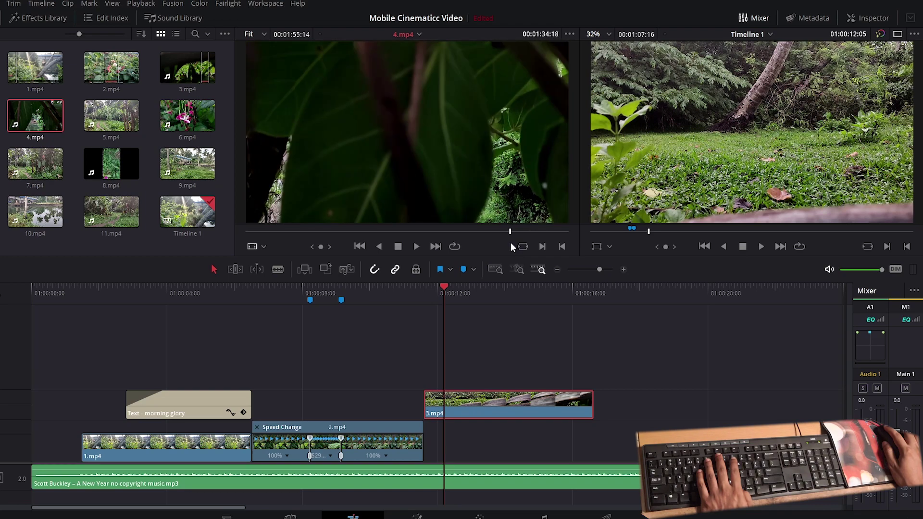
pyautogui.press('space')
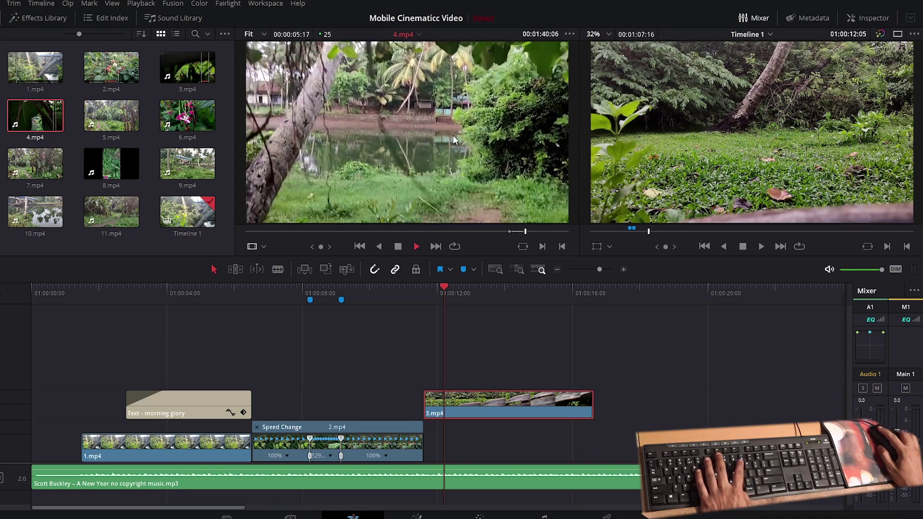
pyautogui.press('space')
pyautogui.moveTo(389, 210)
pyautogui.moveTo(389, 210)
pyautogui.mouseDown()
pyautogui.moveTo(452, 431)
pyautogui.moveTo(470, 431)
pyautogui.mouseUp()
pyautogui.click(425, 293)
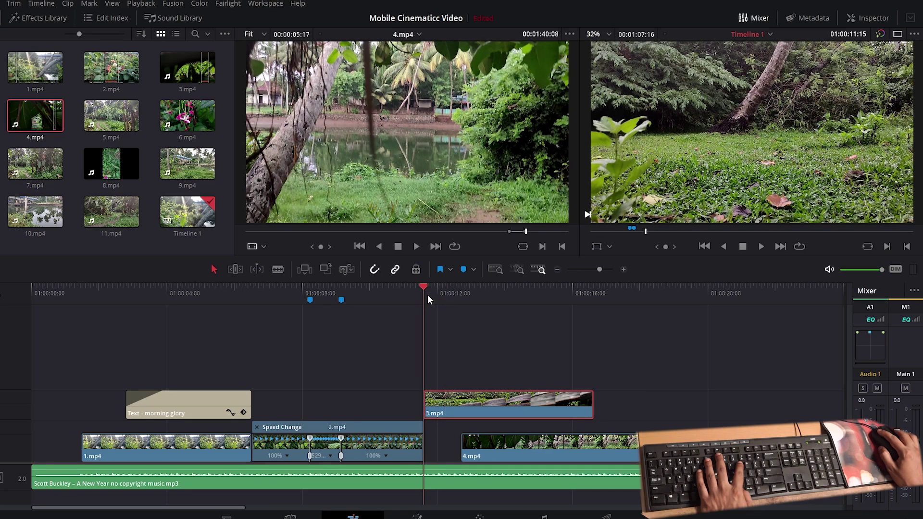
# Step: Play and scrub the clip overlap, then select 3.mp4 on the log frame at 01:00:14:17
pyautogui.press('space')
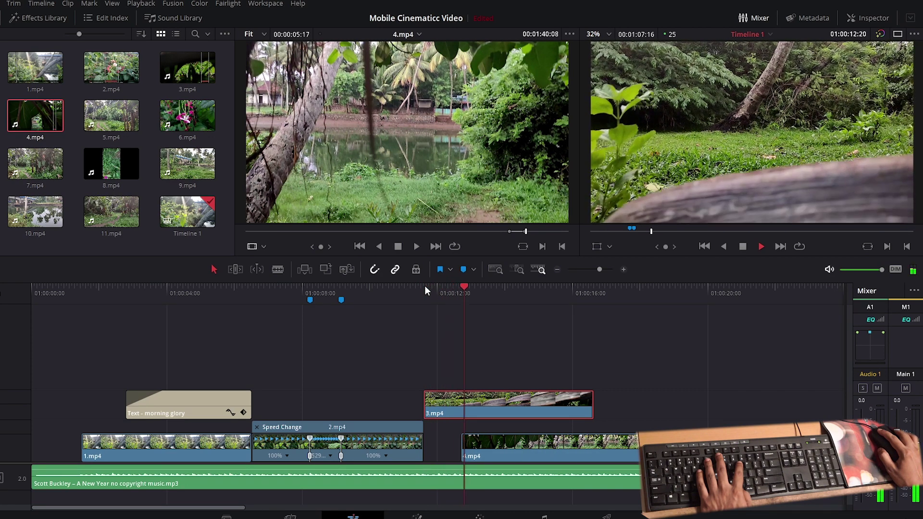
pyautogui.press('space')
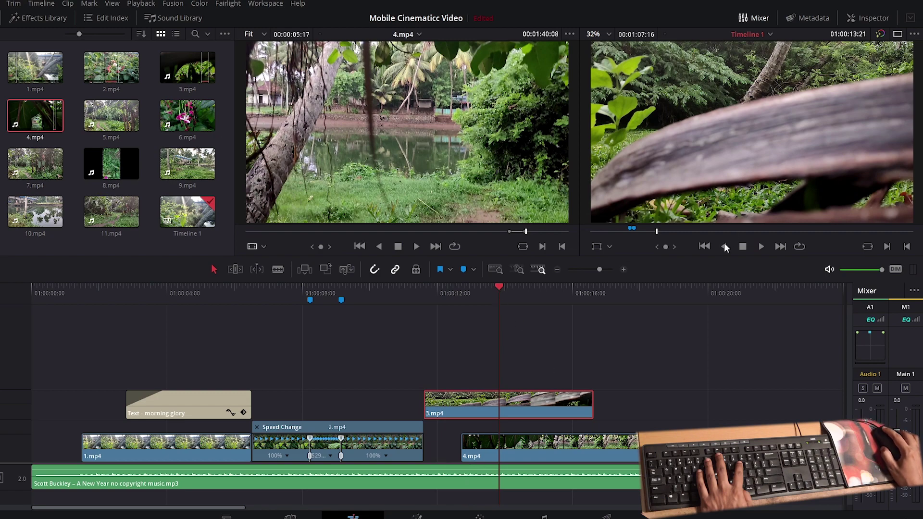
pyautogui.moveTo(500, 286); pyautogui.dragTo(526, 304)
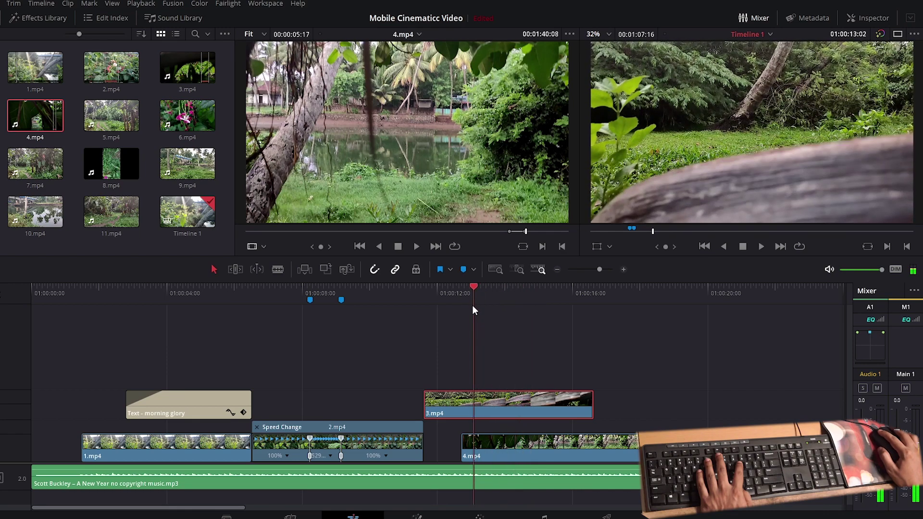
pyautogui.moveTo(526, 305); pyautogui.dragTo(522, 303)
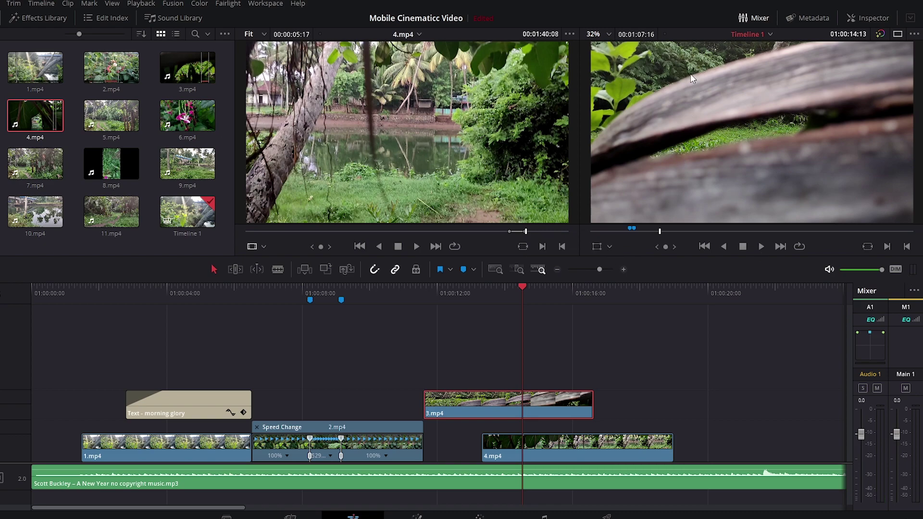
pyautogui.moveTo(521, 287); pyautogui.dragTo(573, 288)
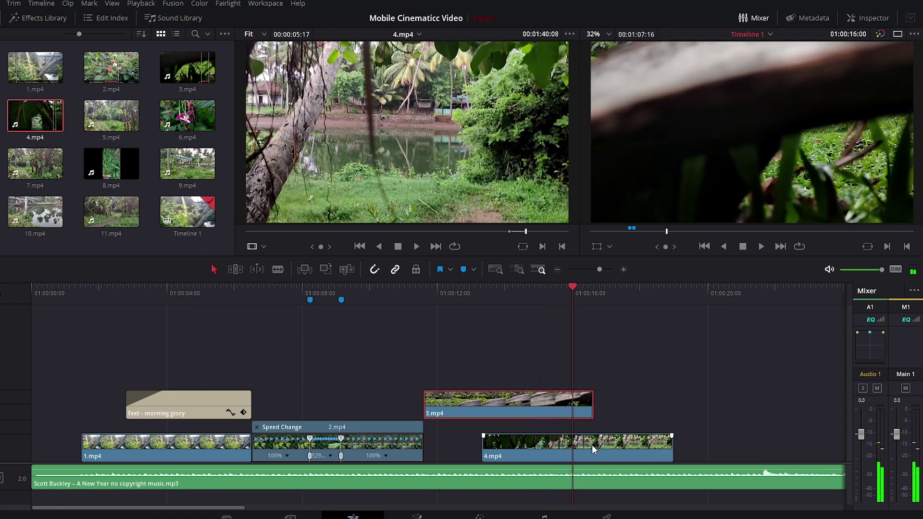
pyautogui.click(538, 445)
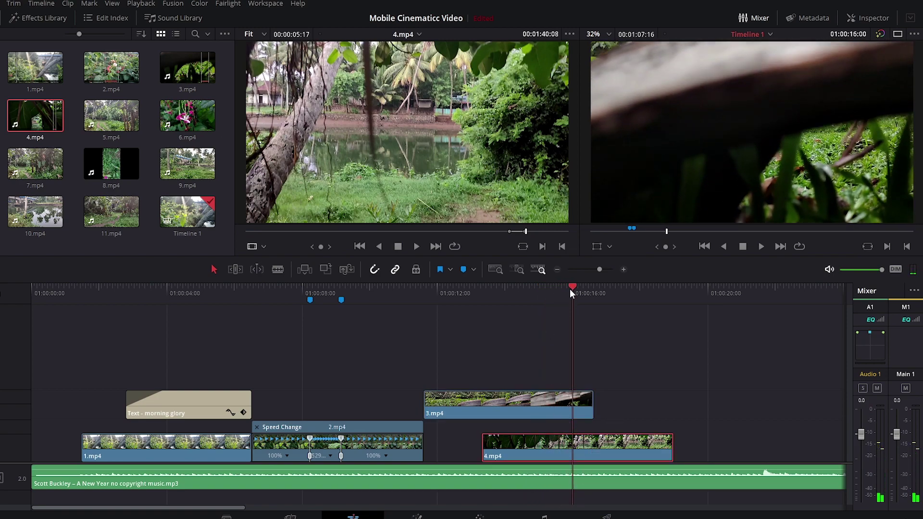
pyautogui.moveTo(572, 293); pyautogui.dragTo(528, 293)
pyautogui.click(502, 397)
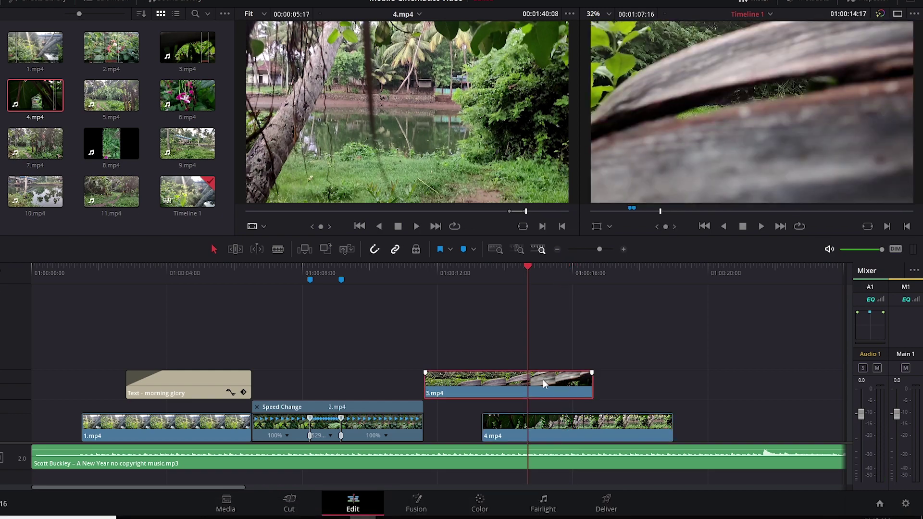
# Step: On the Color page, start a Curve window and trace points along the log's upper edge
pyautogui.click(480, 503)
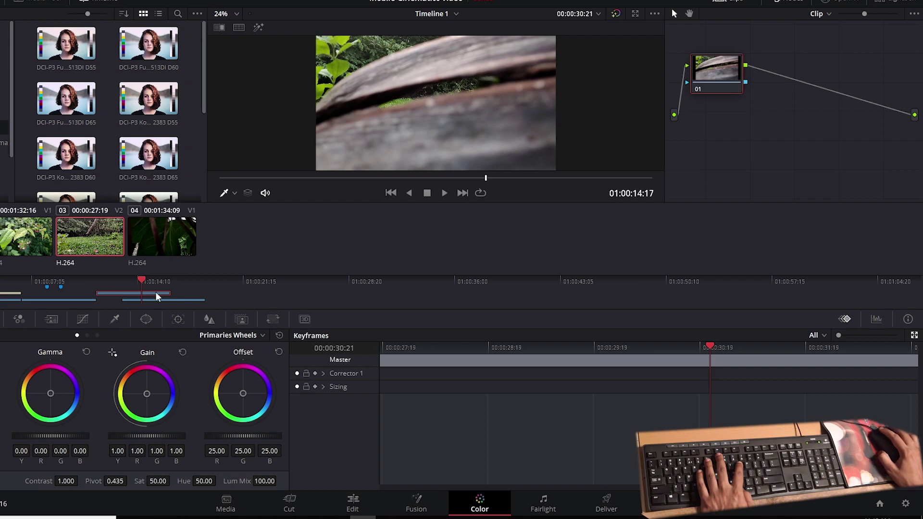
pyautogui.click(147, 320)
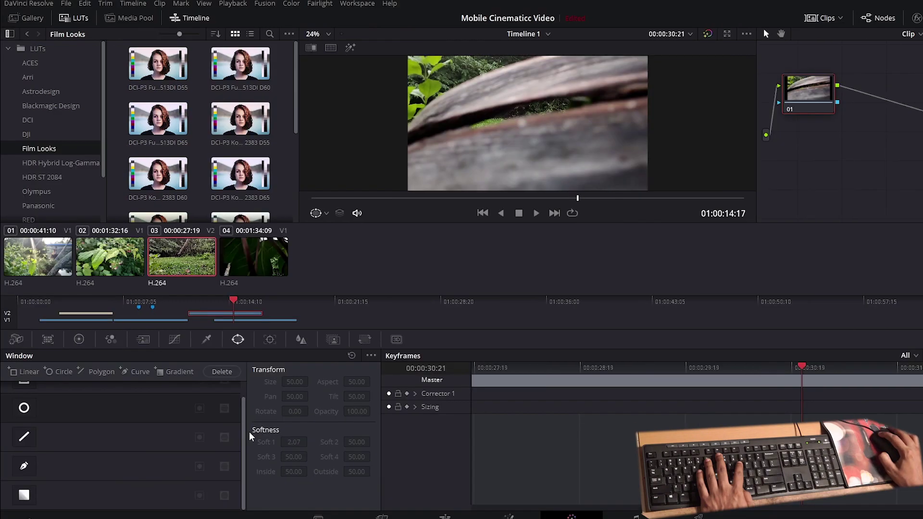
pyautogui.click(23, 467)
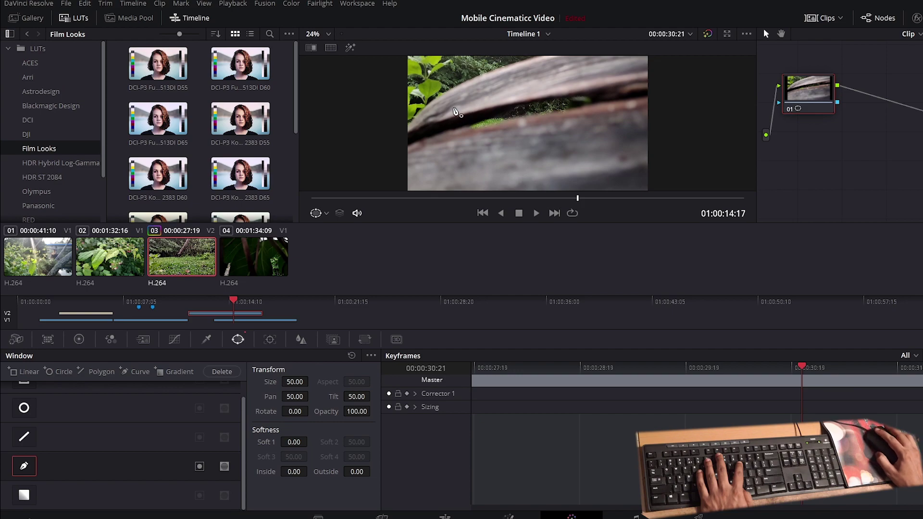
pyautogui.click(398, 137)
pyautogui.click(418, 129)
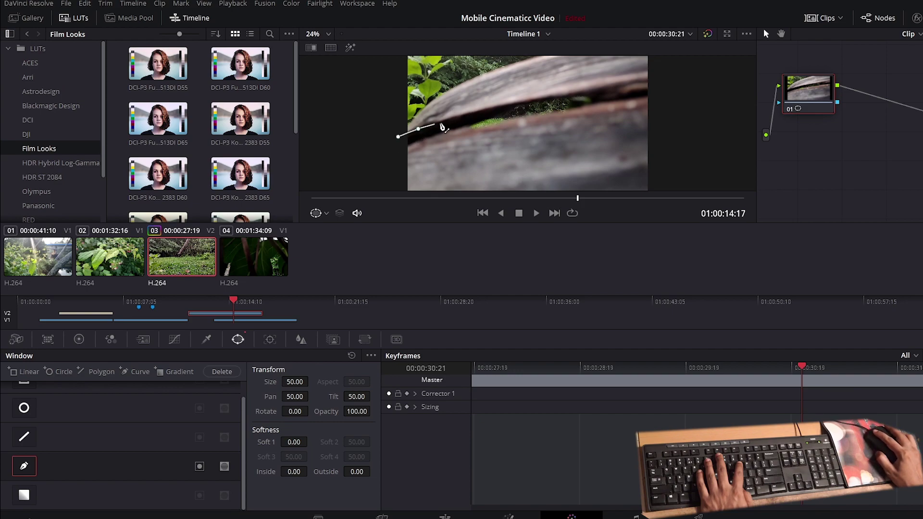
pyautogui.click(469, 114)
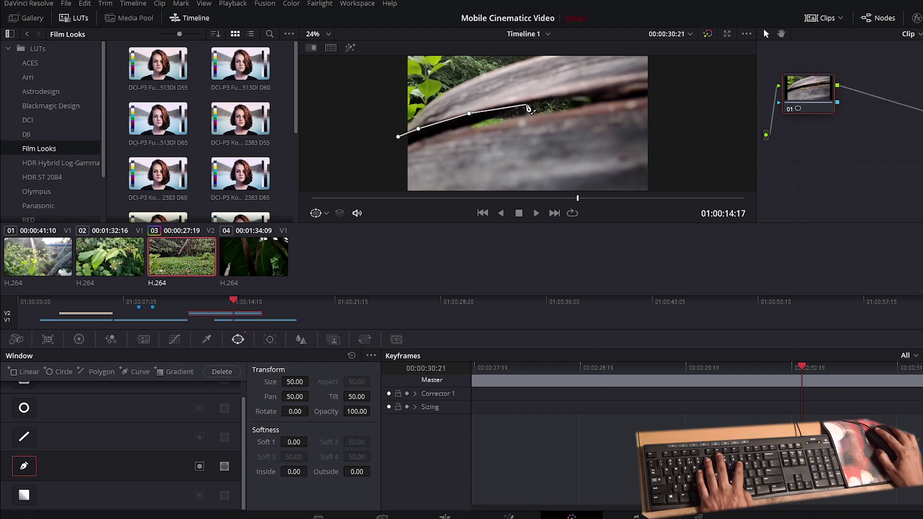
pyautogui.click(532, 101)
pyautogui.click(598, 91)
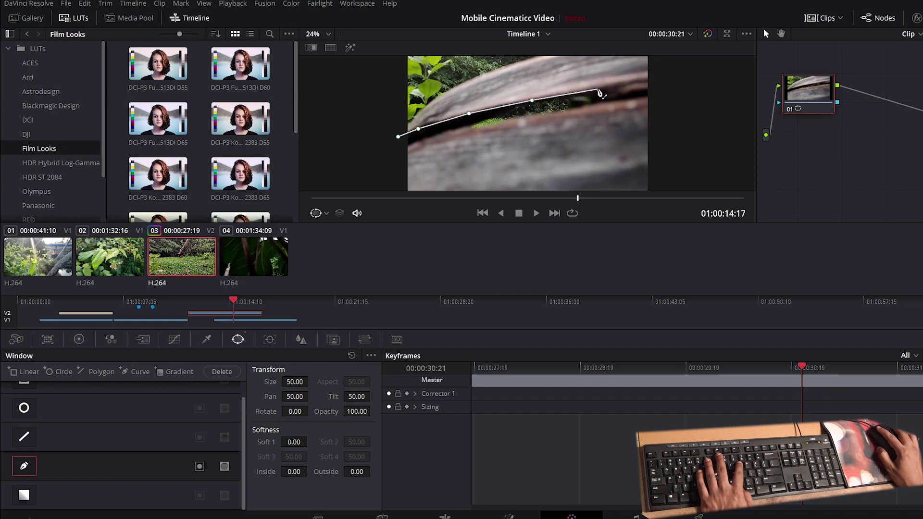
pyautogui.click(662, 80)
# Step: Extend the mask down the right side and across the bottom, closing it at the first point
pyautogui.scroll(-1, 660, 186)
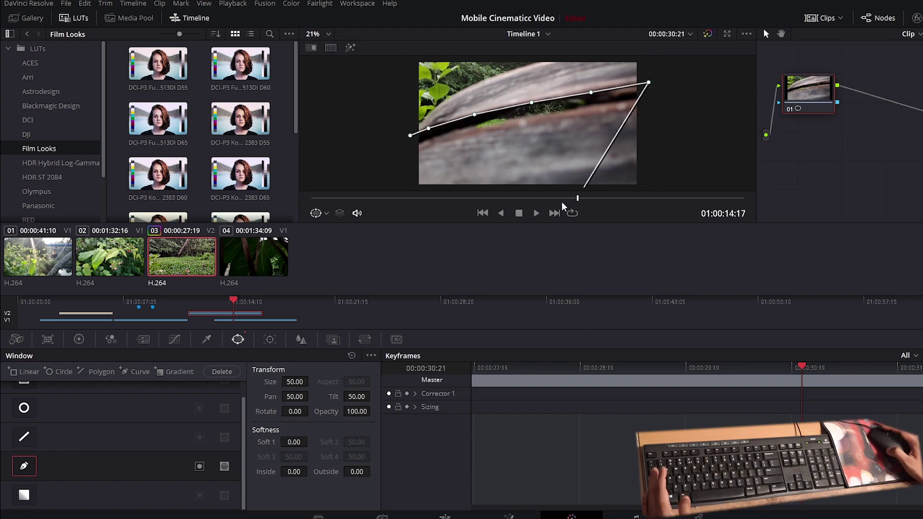
pyautogui.click(645, 166)
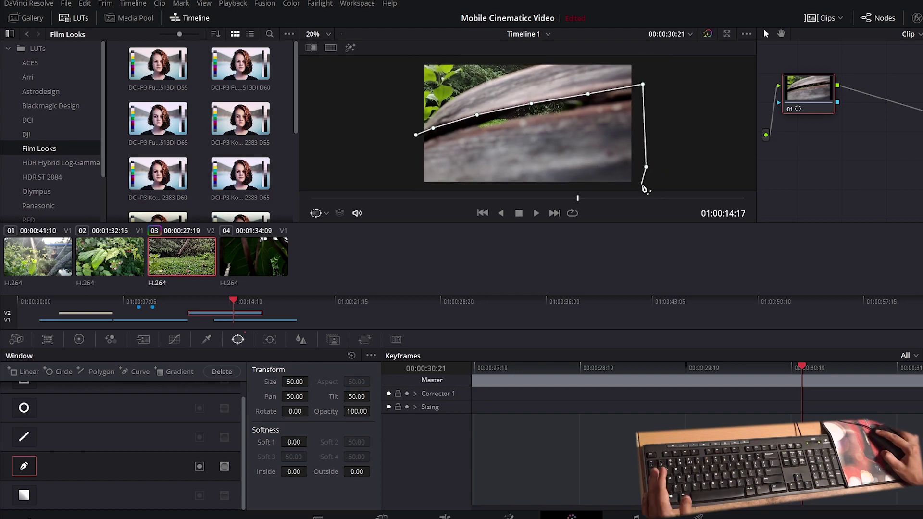
pyautogui.click(644, 187)
pyautogui.click(518, 196)
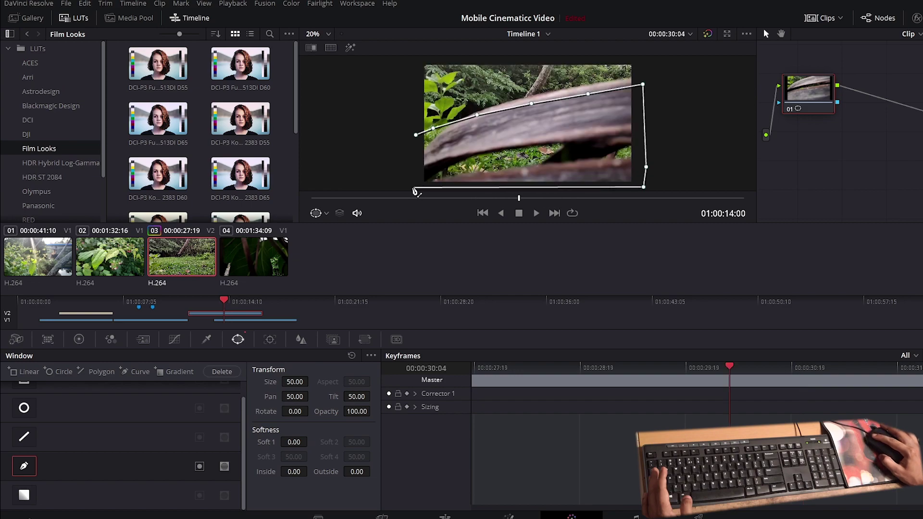
pyautogui.click(409, 189)
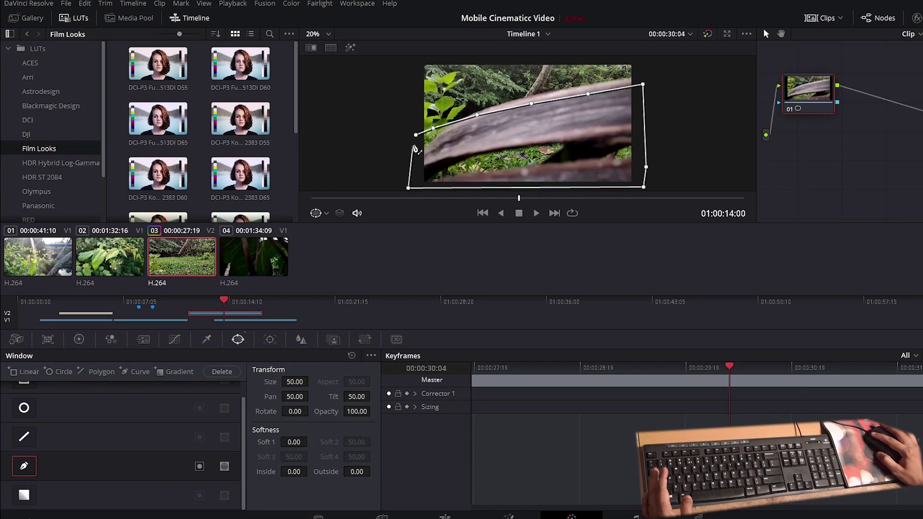
pyautogui.click(415, 136)
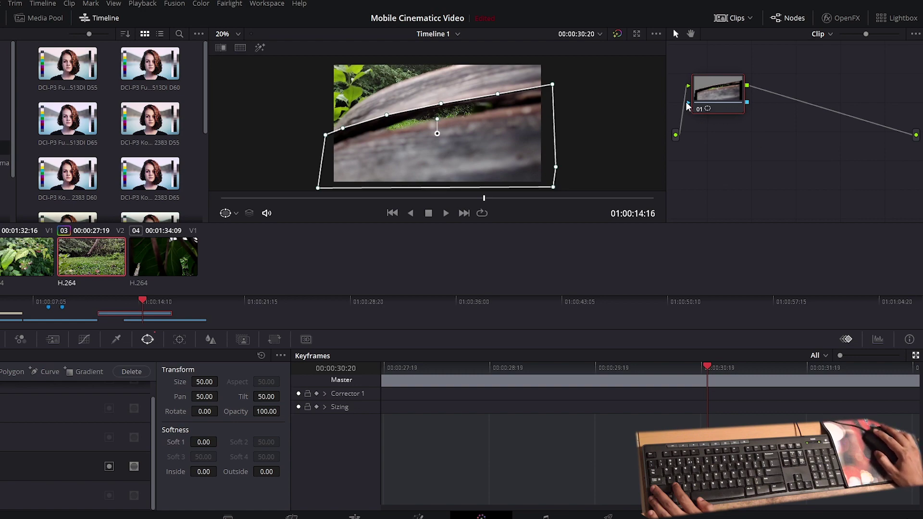
# Step: Add an alpha output, wire node 01's alpha to it, invert the mask, and return to Edit
pyautogui.rightClick(765, 120)
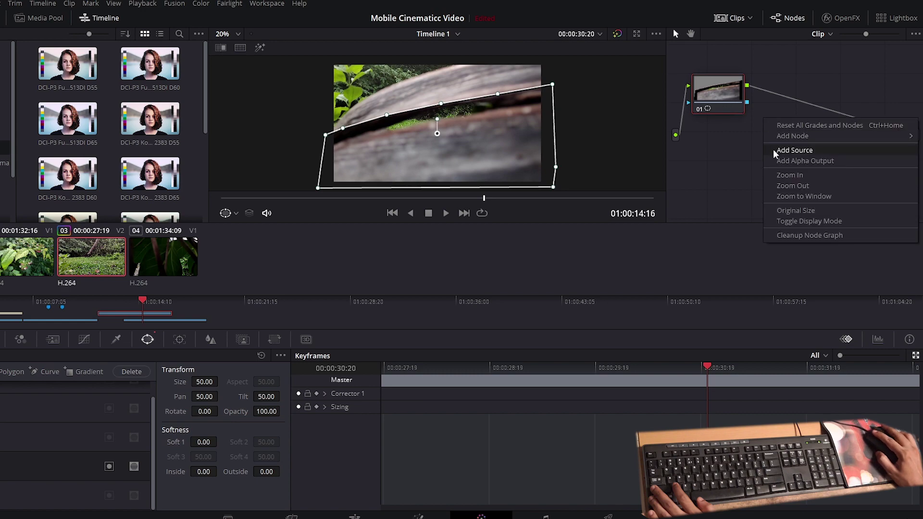
pyautogui.click(844, 163)
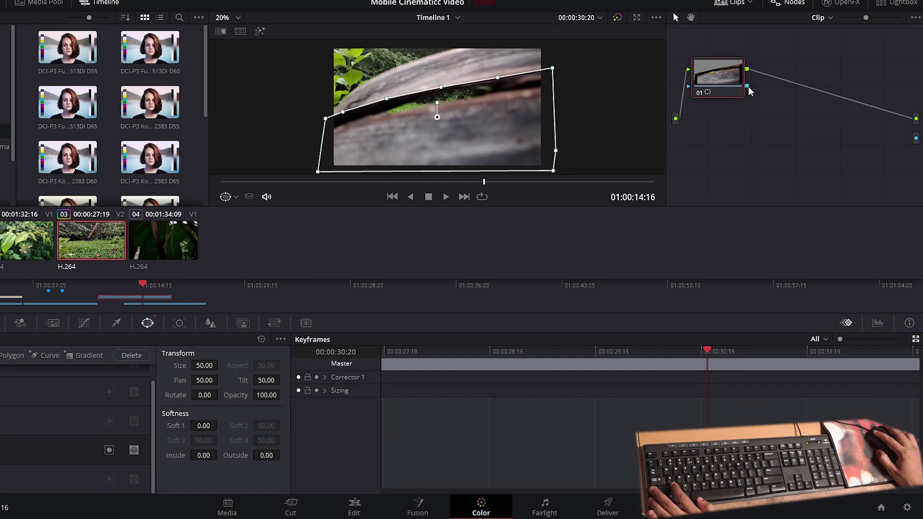
pyautogui.moveTo(748, 87); pyautogui.dragTo(833, 128)
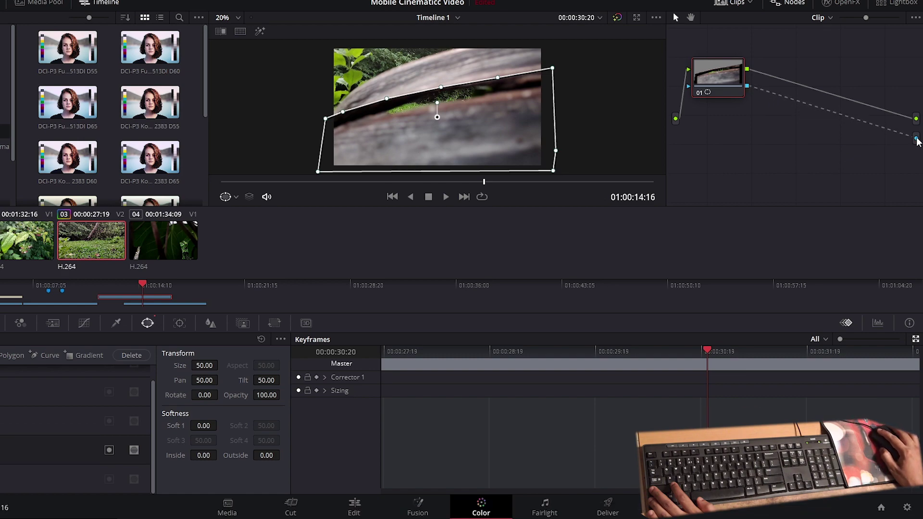
pyautogui.moveTo(917, 139); pyautogui.dragTo(918, 139)
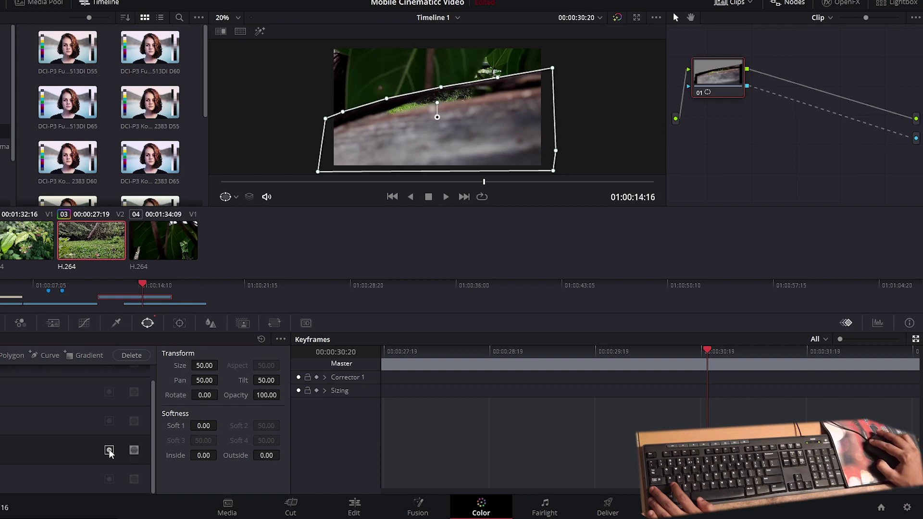
pyautogui.click(109, 450)
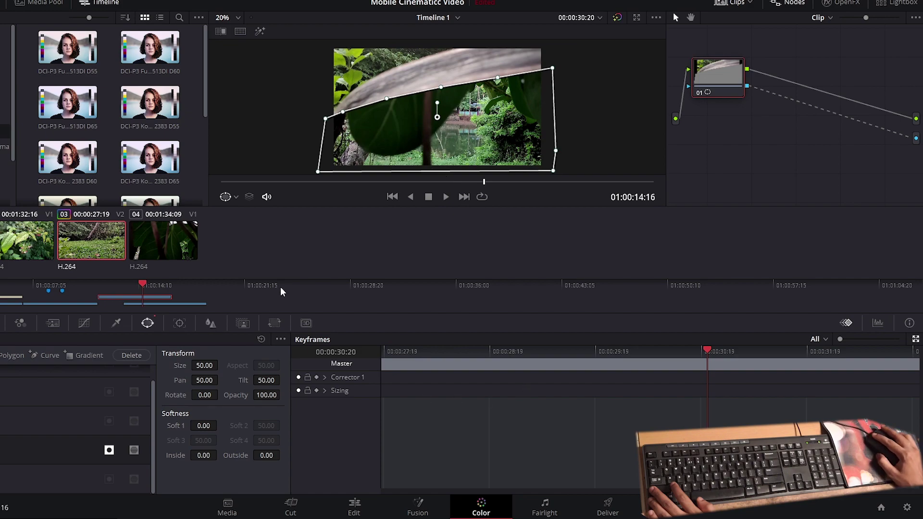
pyautogui.click(353, 507)
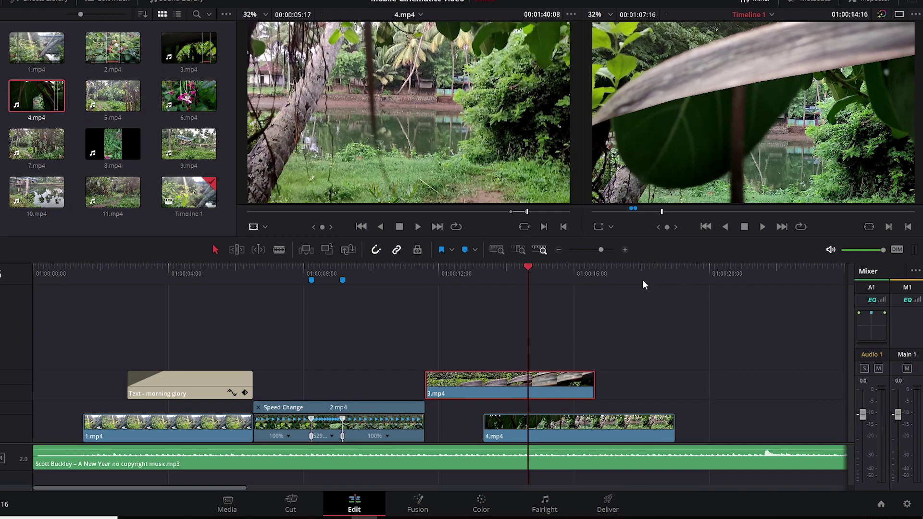
# Step: Soften the reveal mask edge to Soft 1 1.18, checking the reveal on the Edit page
pyautogui.moveTo(524, 265)
pyautogui.mouseDown()
pyautogui.moveTo(535, 271)
pyautogui.moveTo(533, 291)
pyautogui.mouseUp()
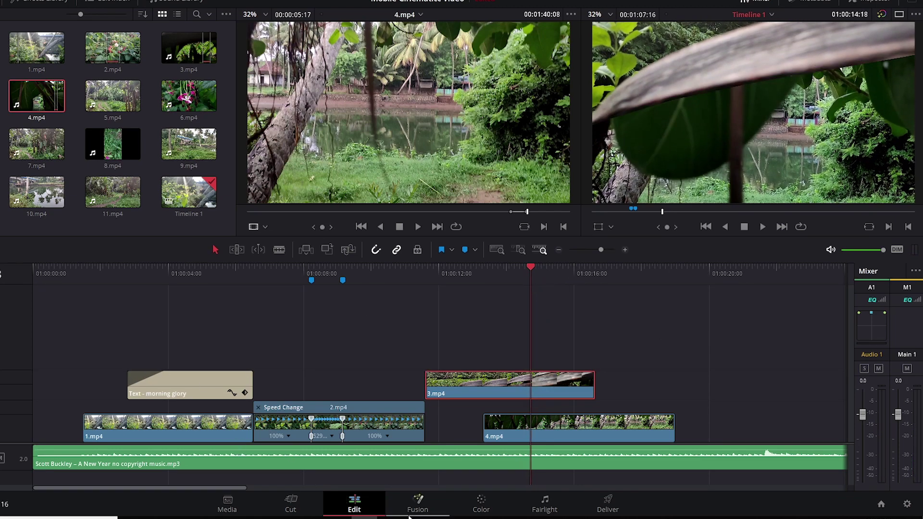
pyautogui.click(481, 504)
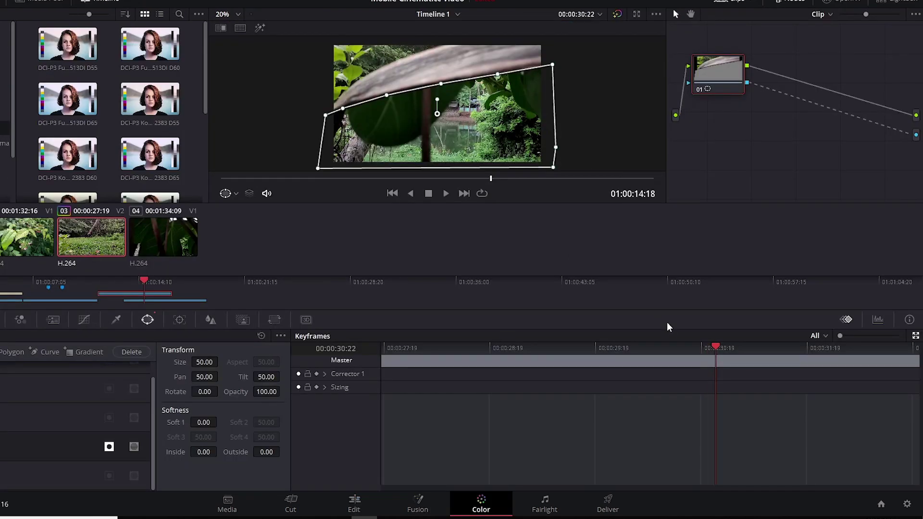
pyautogui.moveTo(715, 346); pyautogui.dragTo(714, 347)
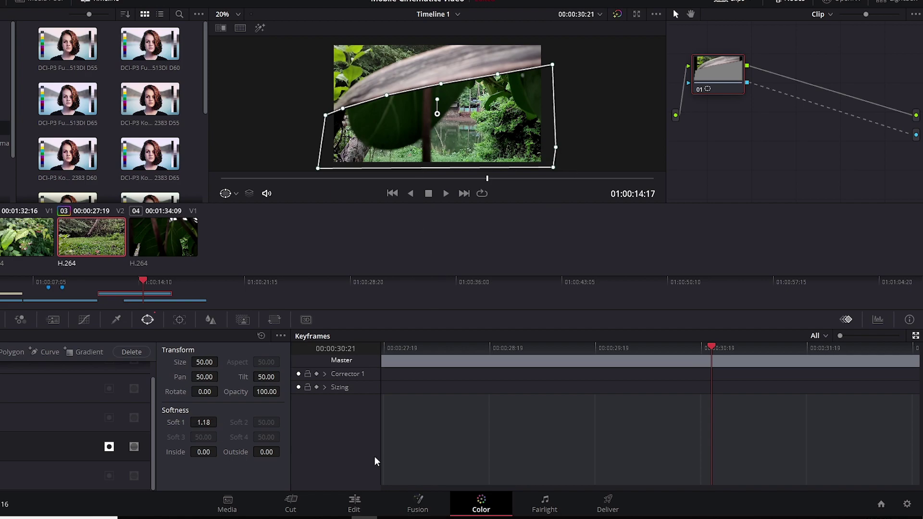
pyautogui.click(356, 508)
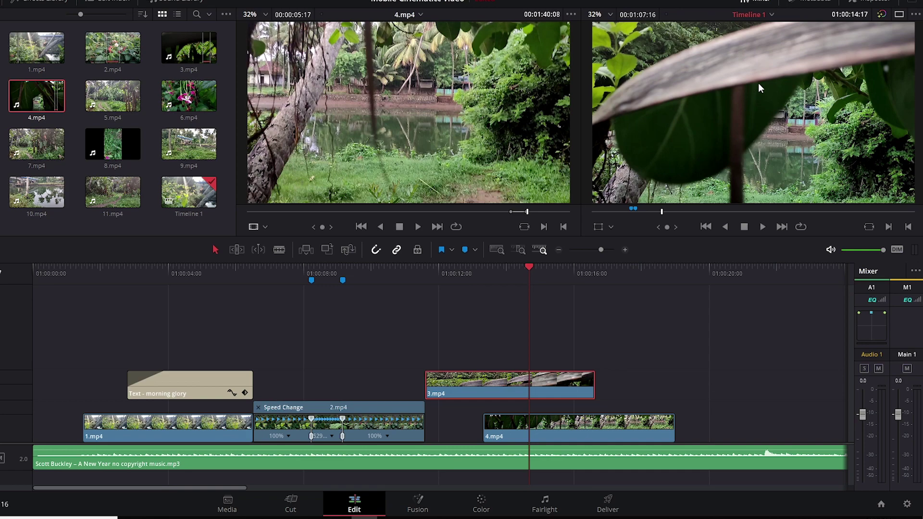
pyautogui.click(481, 503)
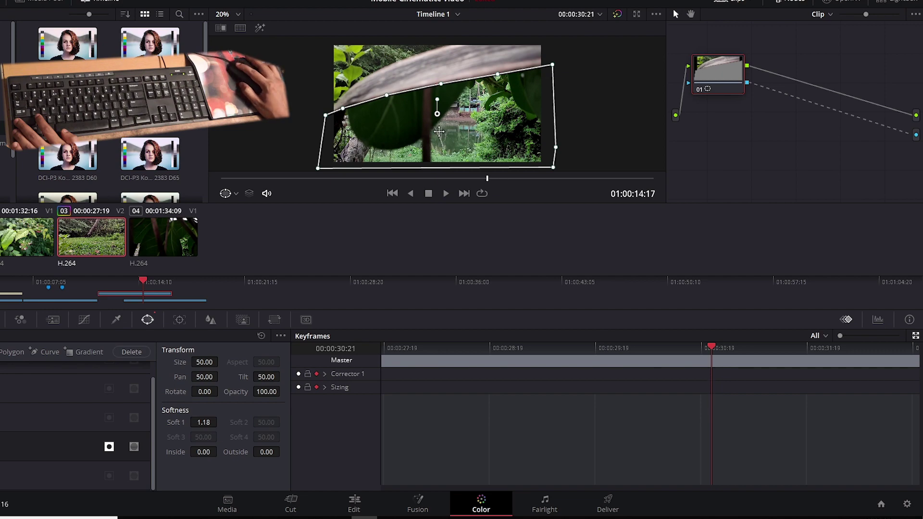
# Step: Keyframe the mask nudge, then at 00:00:31:04 raise the mask and reshape its corners to the leaf
pyautogui.moveTo(451, 139); pyautogui.dragTo(453, 139)
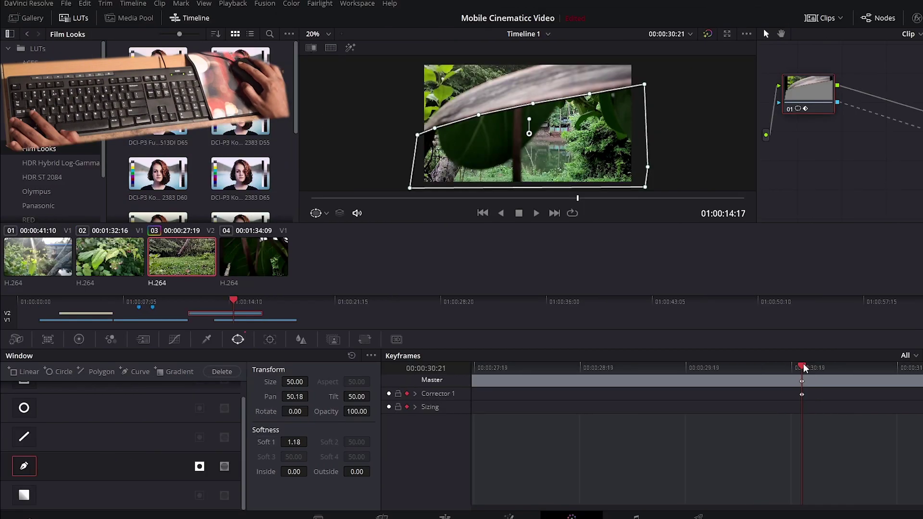
pyautogui.moveTo(807, 369); pyautogui.dragTo(837, 368)
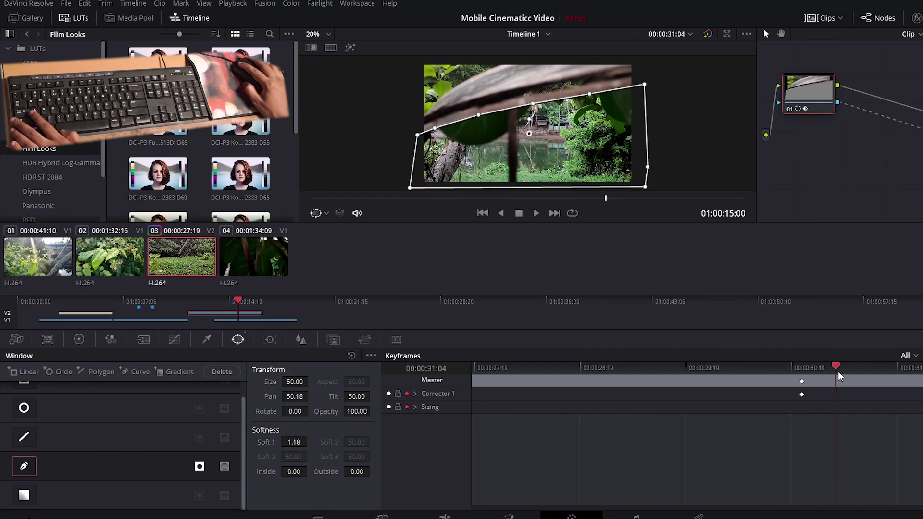
pyautogui.moveTo(539, 149); pyautogui.dragTo(541, 133)
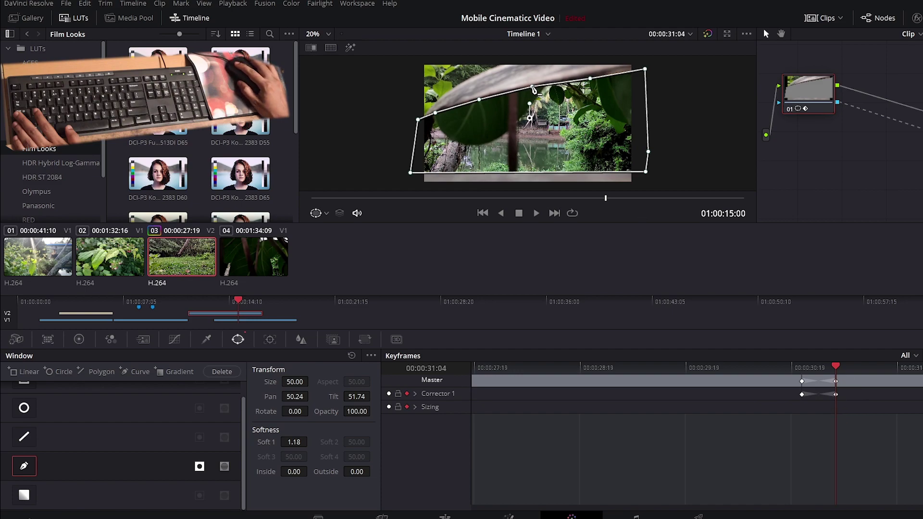
pyautogui.moveTo(590, 78); pyautogui.dragTo(590, 75)
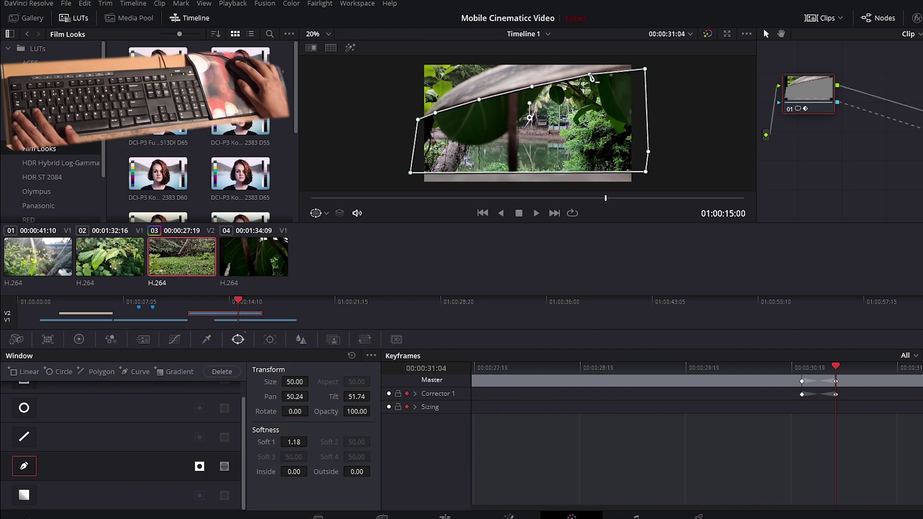
pyautogui.moveTo(645, 70); pyautogui.dragTo(648, 64)
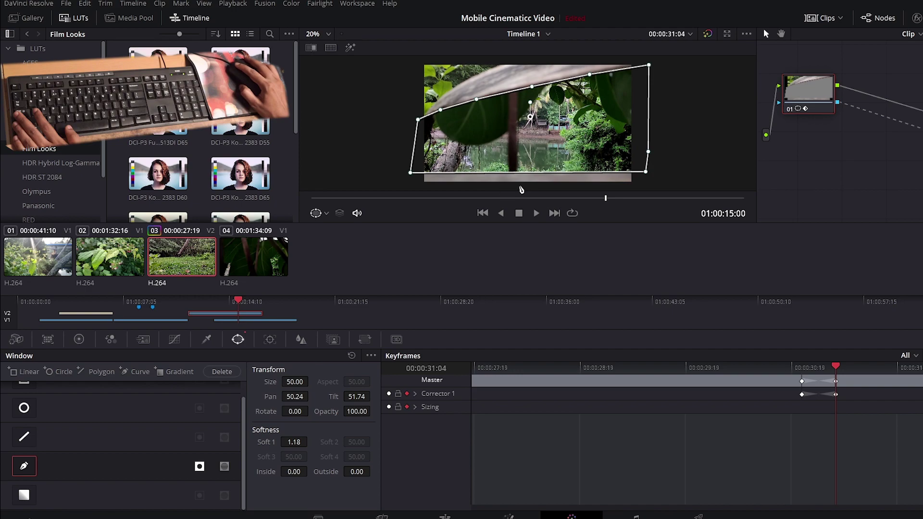
pyautogui.moveTo(646, 173); pyautogui.dragTo(648, 187)
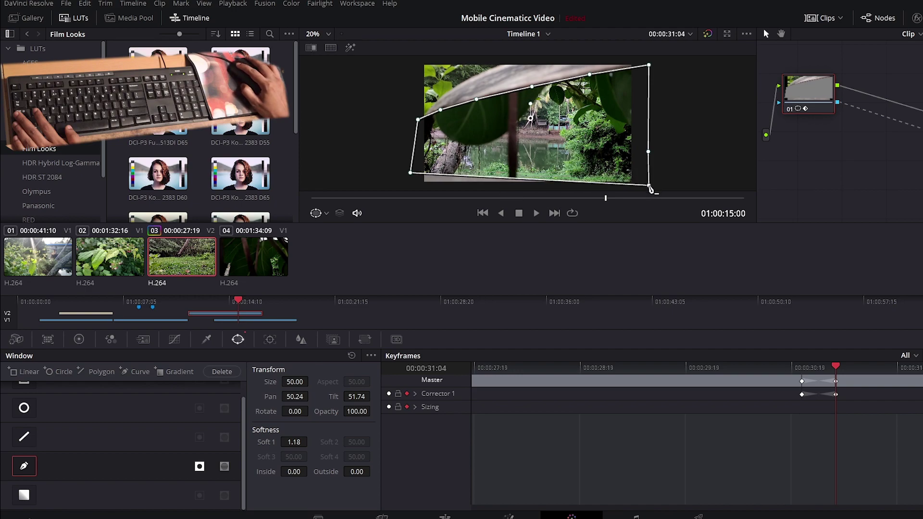
pyautogui.moveTo(412, 173); pyautogui.dragTo(413, 188)
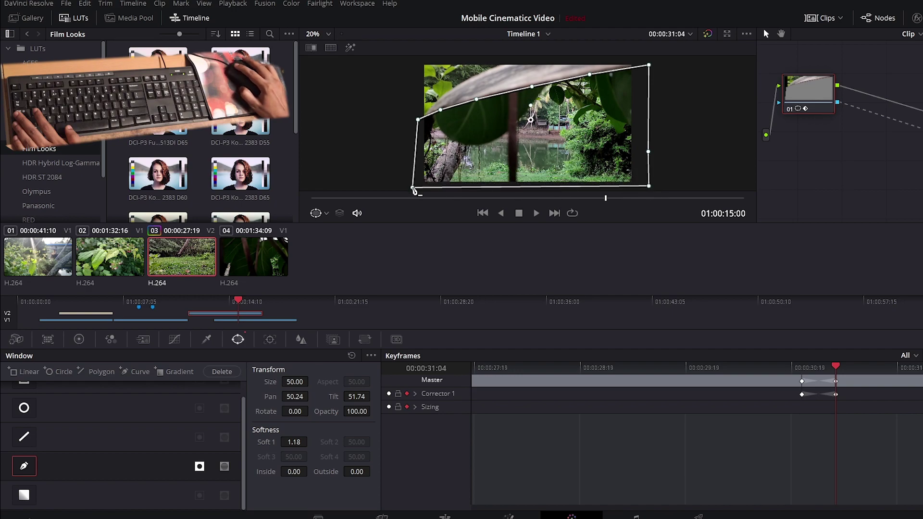
# Step: A couple of frames later, raise the mask, curve its top edge and lower its bottom corners
pyautogui.moveTo(837, 367); pyautogui.dragTo(880, 372)
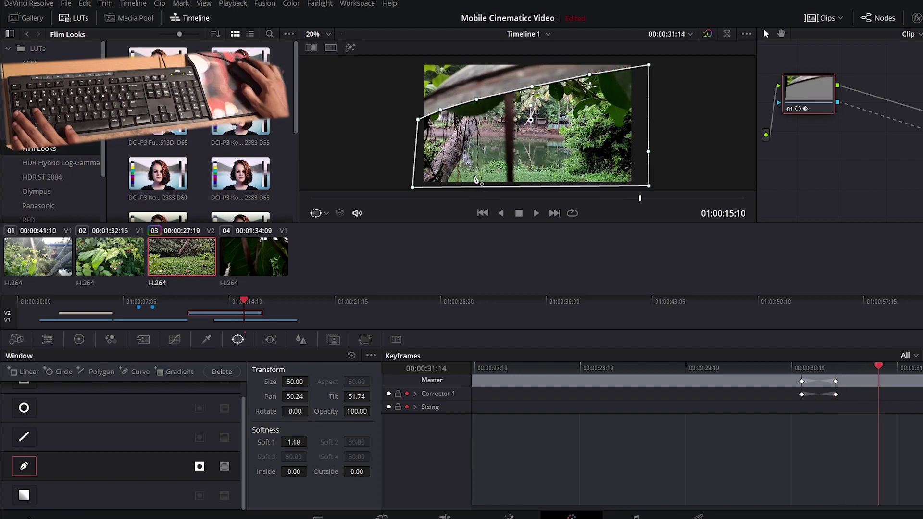
pyautogui.moveTo(499, 138); pyautogui.dragTo(496, 120)
pyautogui.moveTo(474, 81); pyautogui.dragTo(474, 78)
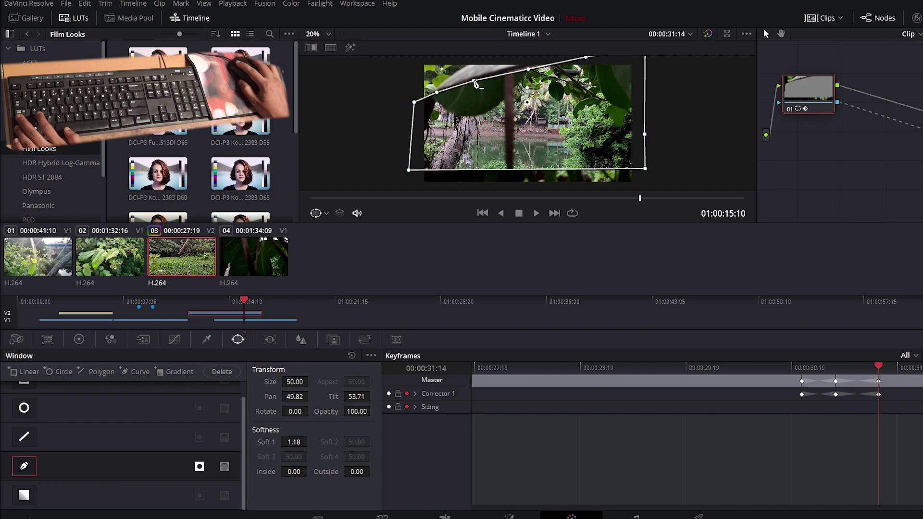
pyautogui.moveTo(529, 71); pyautogui.dragTo(528, 65)
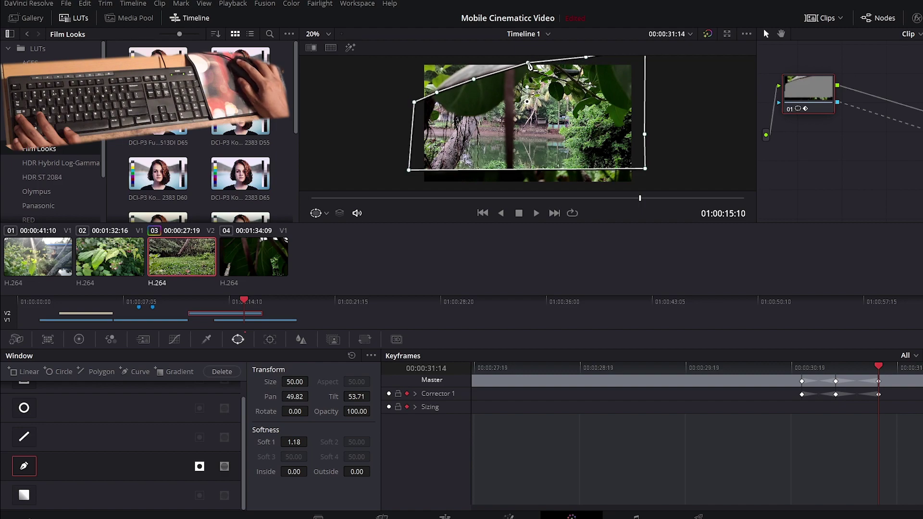
pyautogui.moveTo(648, 172); pyautogui.dragTo(645, 190)
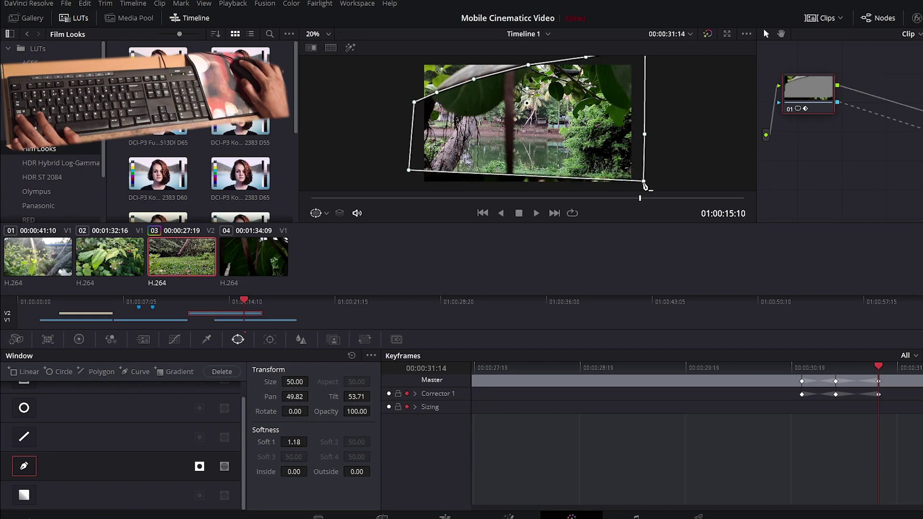
pyautogui.moveTo(410, 172); pyautogui.dragTo(413, 189)
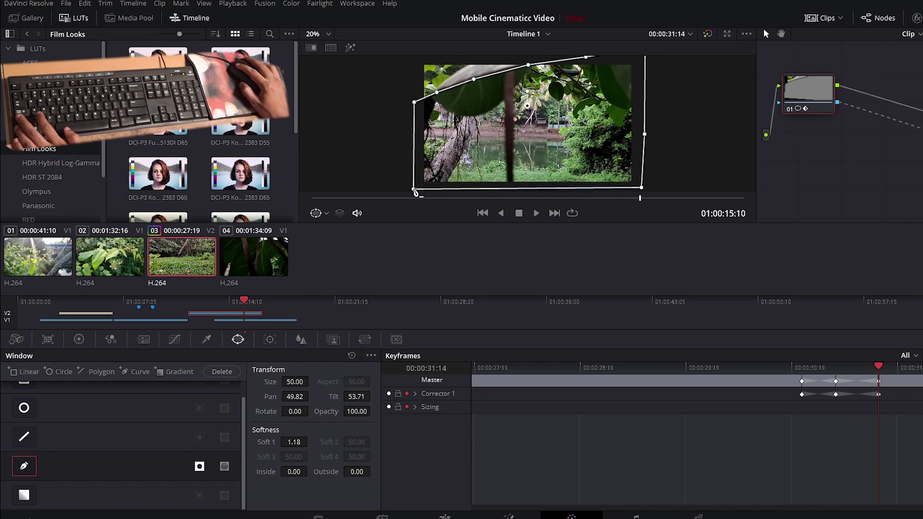
pyautogui.moveTo(879, 366); pyautogui.dragTo(916, 381)
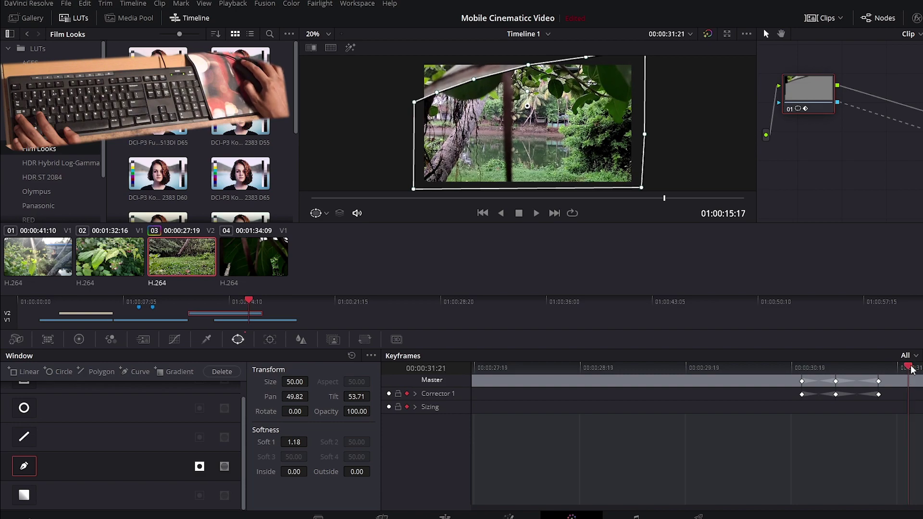
# Step: Two frames back, raise the mask to track the leaf and drop both bottom corners to the frame bottom
pyautogui.moveTo(906, 369); pyautogui.dragTo(904, 370)
pyautogui.moveTo(498, 135); pyautogui.dragTo(497, 124)
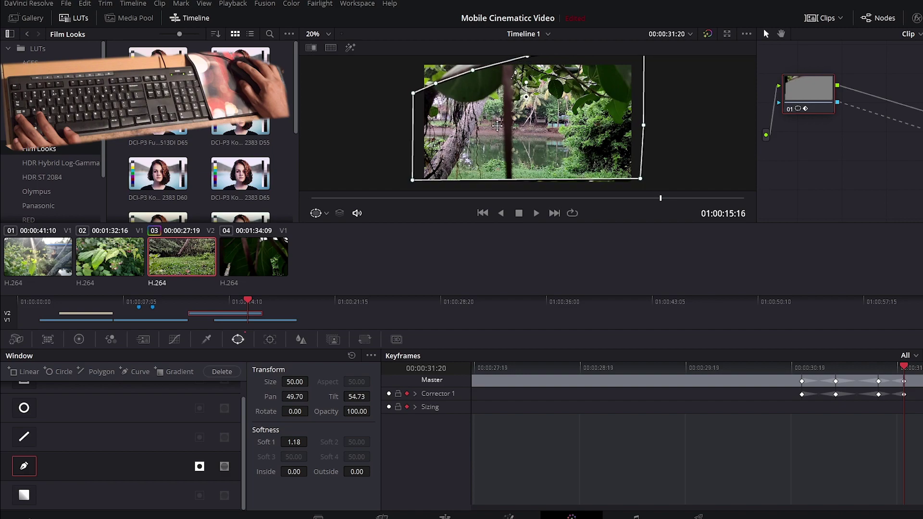
pyautogui.moveTo(413, 178); pyautogui.dragTo(414, 188)
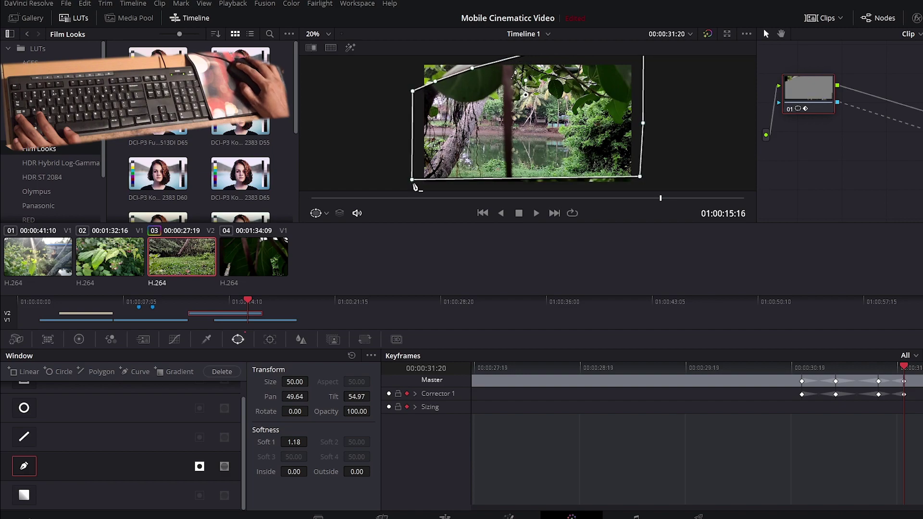
pyautogui.moveTo(641, 178); pyautogui.dragTo(643, 187)
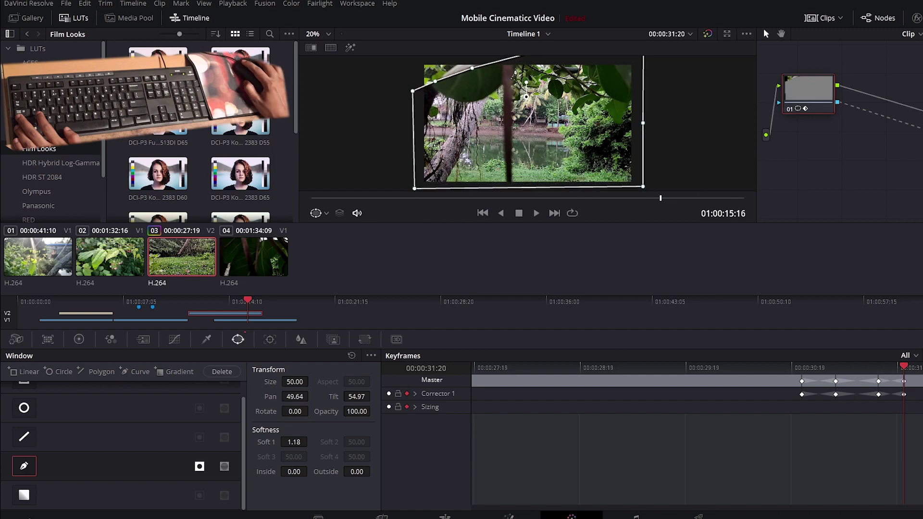
# Step: Around 00:00:32:02, shift the mask up-left with the leaf and extend its lower corners downward
pyautogui.click(913, 369)
pyautogui.moveTo(915, 370); pyautogui.dragTo(922, 369)
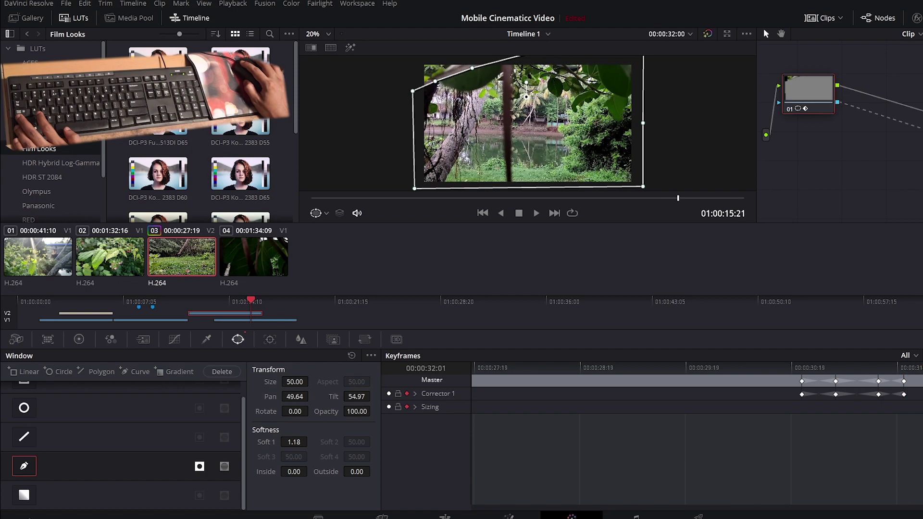
pyautogui.press('Right')
pyautogui.press('Right')
pyautogui.press('Right')
pyautogui.press('Right')
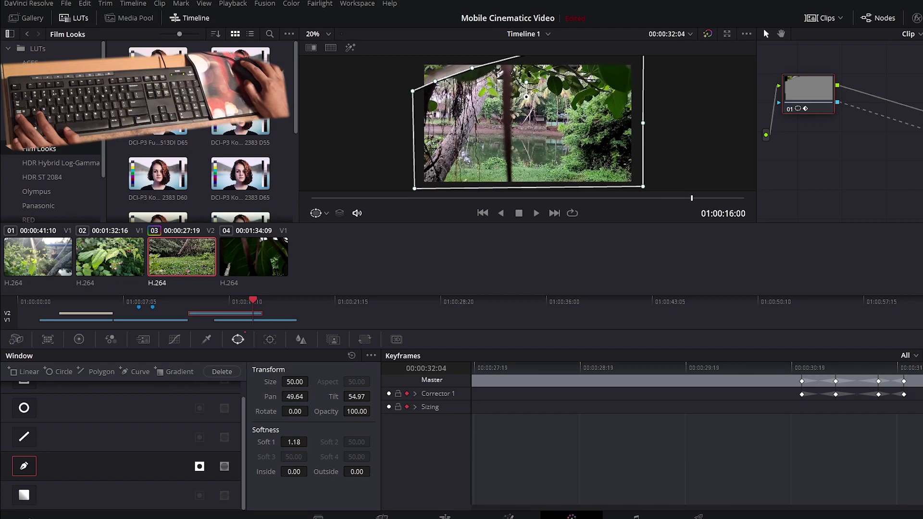
pyautogui.press('Right')
pyautogui.press('Right')
pyautogui.press('Right')
pyautogui.press('Right')
pyautogui.press('Right')
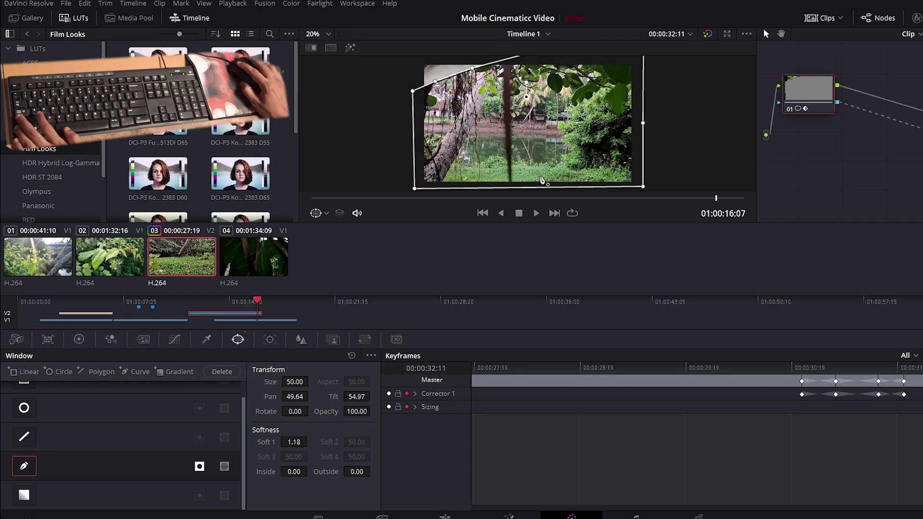
pyautogui.moveTo(504, 135); pyautogui.dragTo(500, 120)
pyautogui.moveTo(498, 118); pyautogui.dragTo(497, 117)
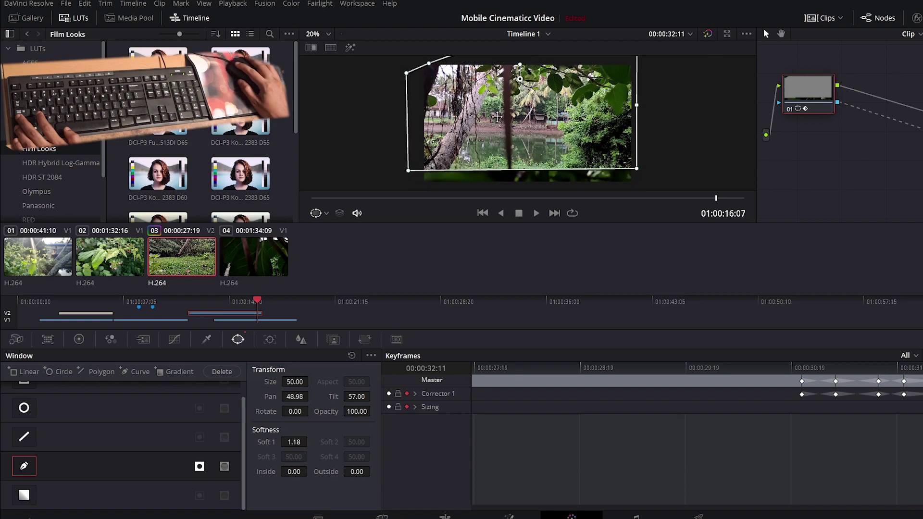
pyautogui.moveTo(408, 171); pyautogui.dragTo(409, 189)
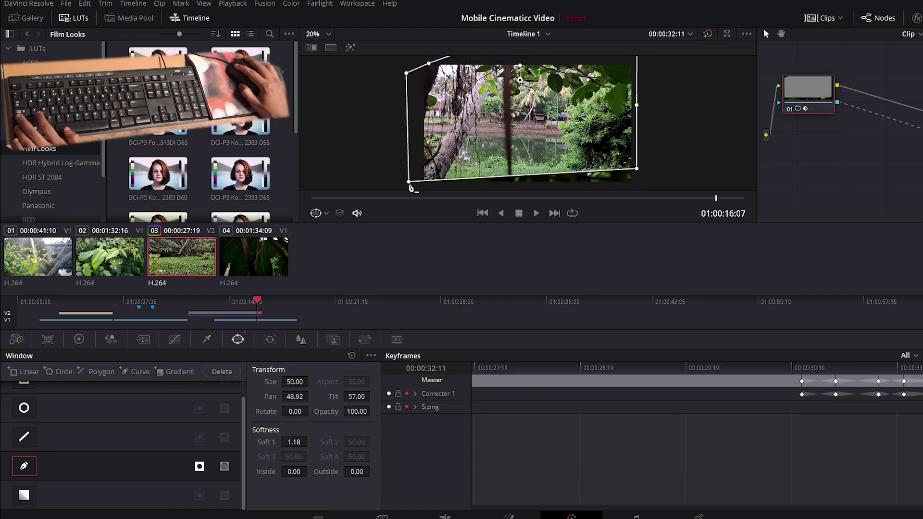
pyautogui.moveTo(637, 168); pyautogui.dragTo(641, 184)
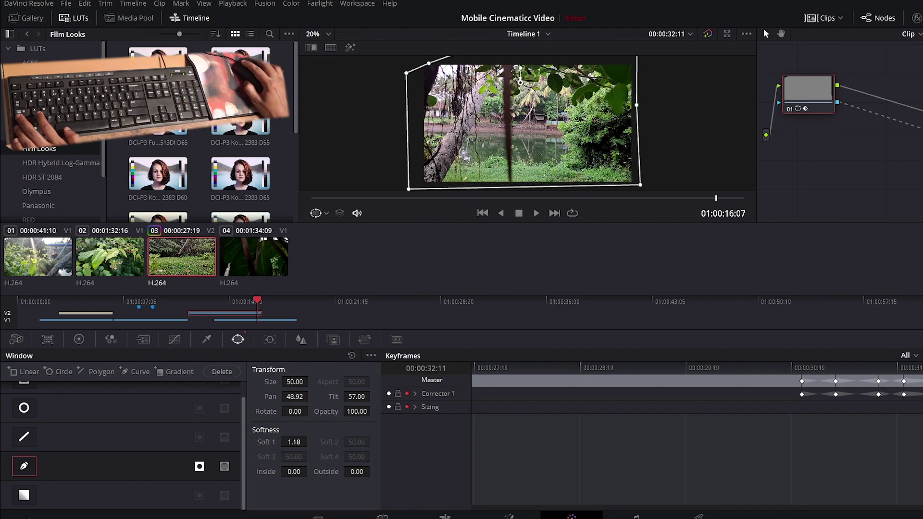
# Step: Play back the reveal and refine the mask keyframes, fitting its points to the log edge
pyautogui.press('space')
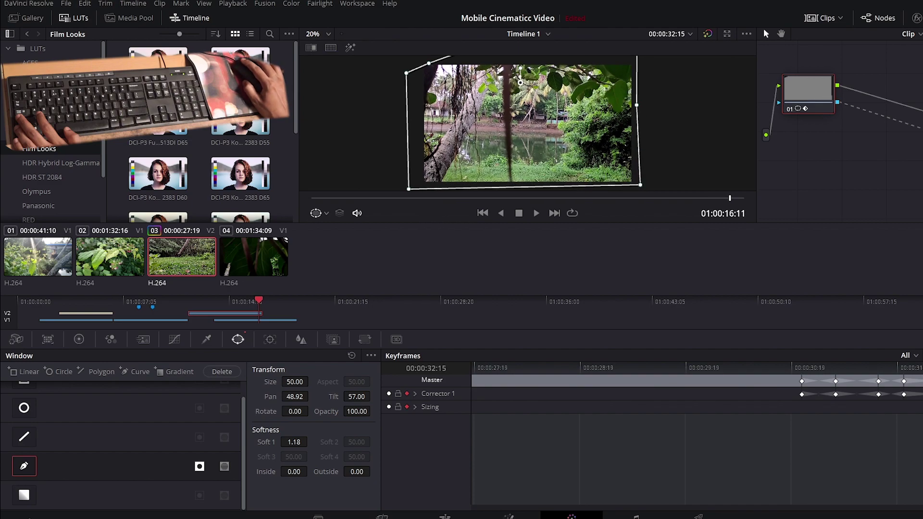
pyautogui.moveTo(600, 152); pyautogui.dragTo(598, 149)
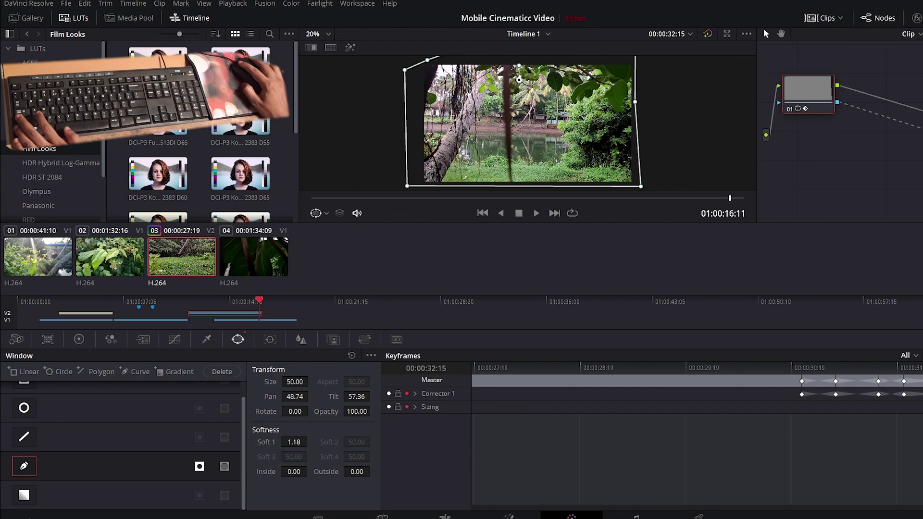
pyautogui.press('j')
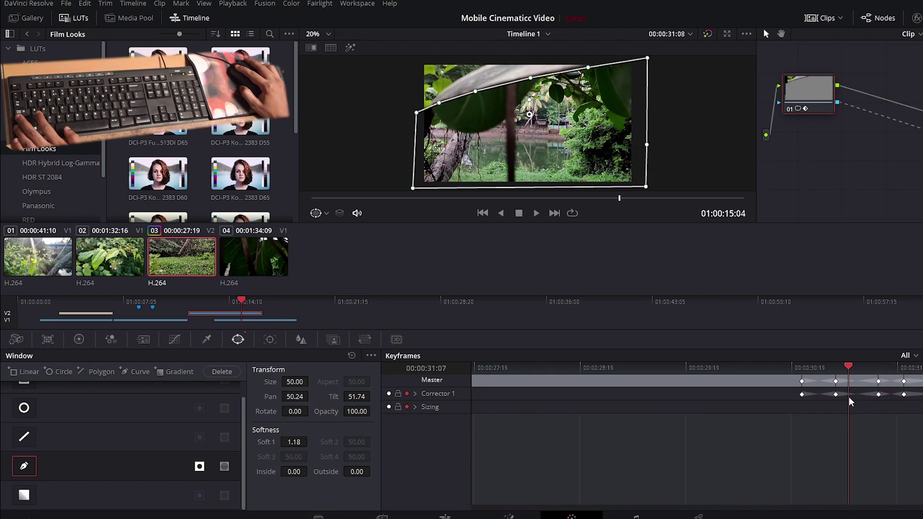
pyautogui.moveTo(851, 402); pyautogui.dragTo(807, 408)
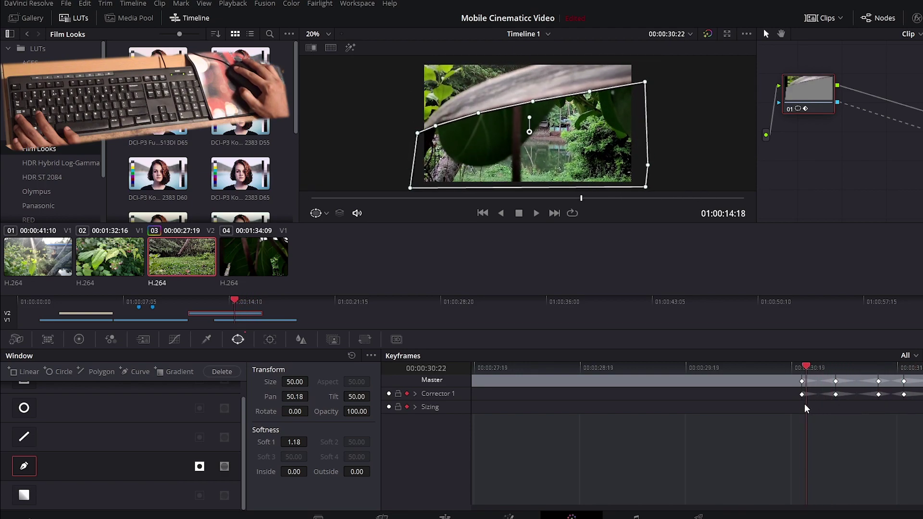
pyautogui.moveTo(806, 370)
pyautogui.mouseDown()
pyautogui.moveTo(835, 371)
pyautogui.moveTo(802, 400)
pyautogui.moveTo(751, 402)
pyautogui.mouseUp()
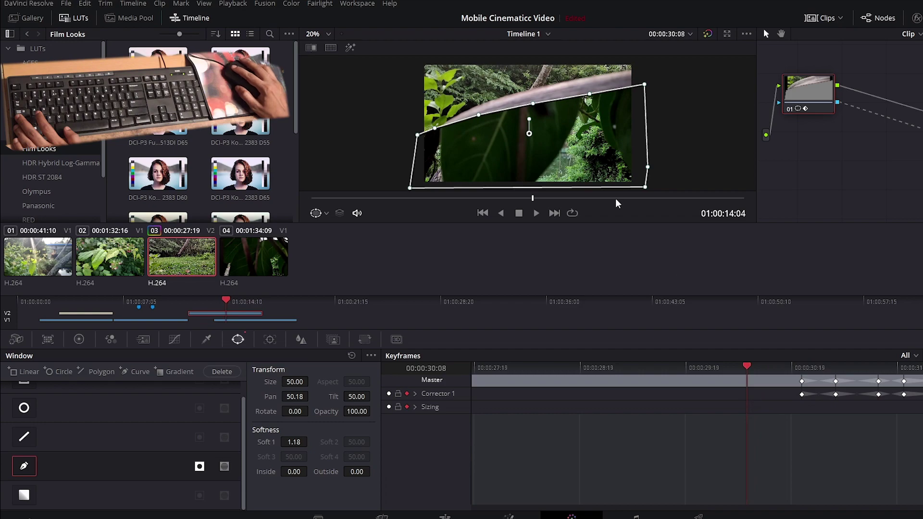
pyautogui.moveTo(571, 139)
pyautogui.mouseDown()
pyautogui.moveTo(572, 172)
pyautogui.moveTo(554, 164)
pyautogui.mouseUp()
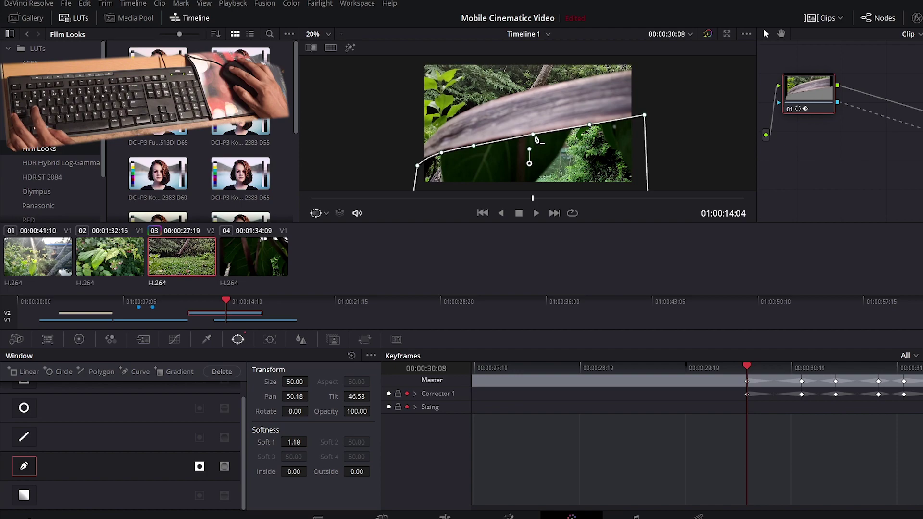
pyautogui.moveTo(568, 124); pyautogui.dragTo(582, 120)
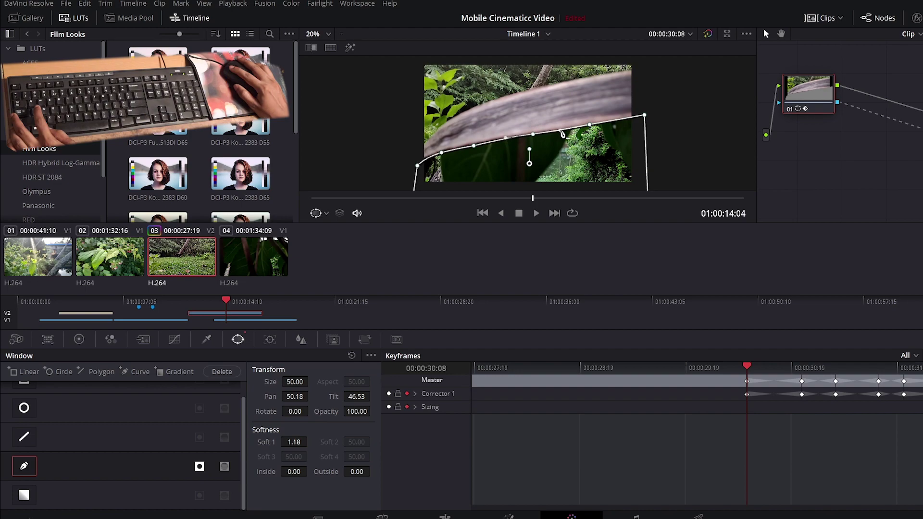
pyautogui.moveTo(644, 116); pyautogui.dragTo(647, 125)
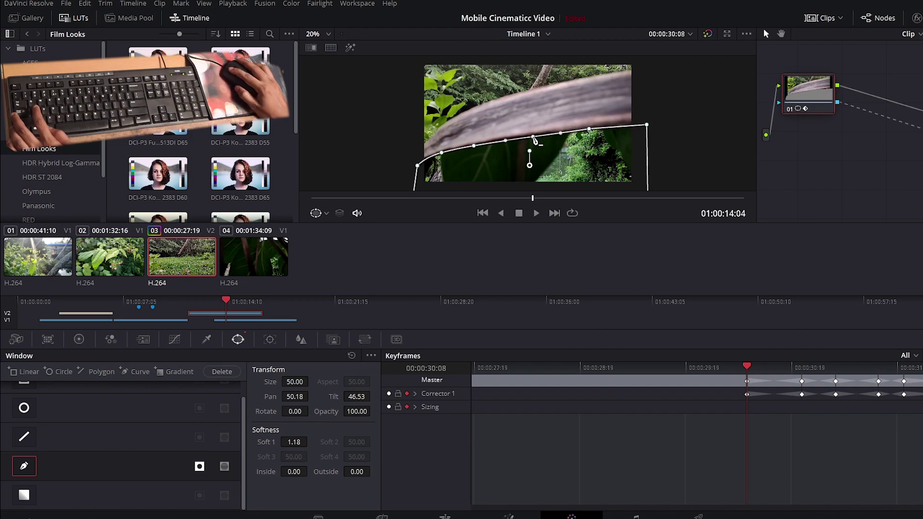
pyautogui.press('Left')
pyautogui.press('Left')
pyautogui.press('Left')
pyautogui.press('Left')
pyautogui.press('Left')
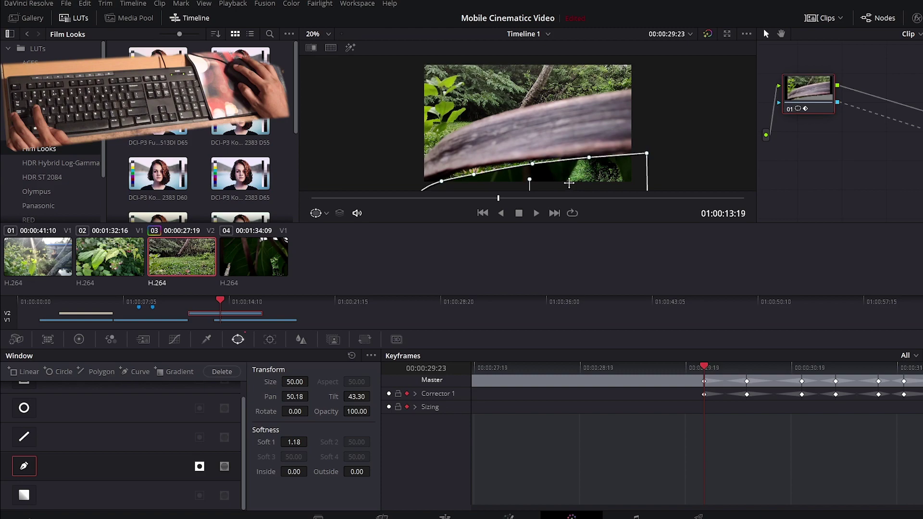
pyautogui.moveTo(533, 164); pyautogui.dragTo(528, 162)
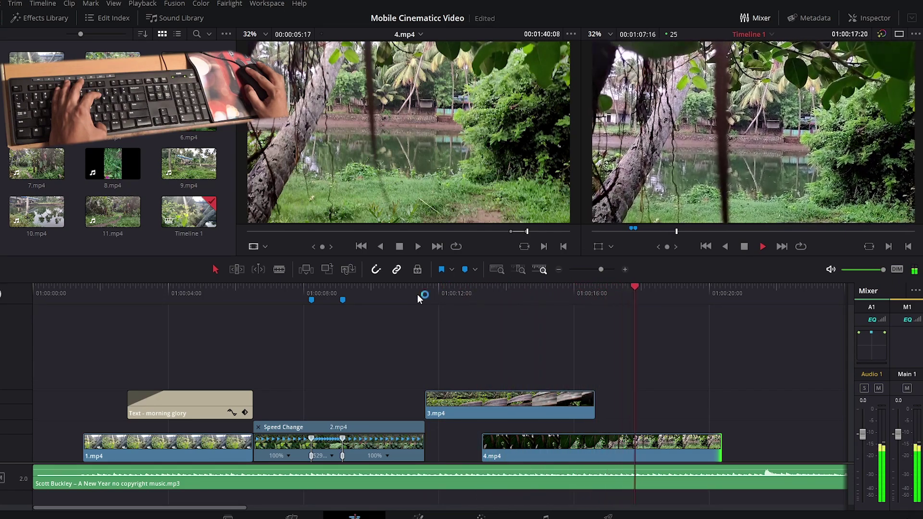
# Step: Scrub the masked reveal on the timeline and park the playhead at the end of 4.mp4
pyautogui.click(429, 308)
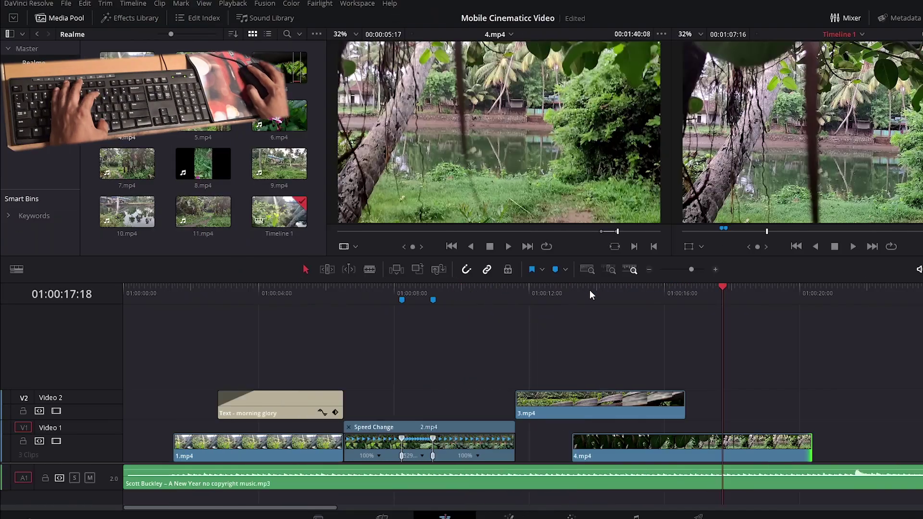
pyautogui.click(590, 292)
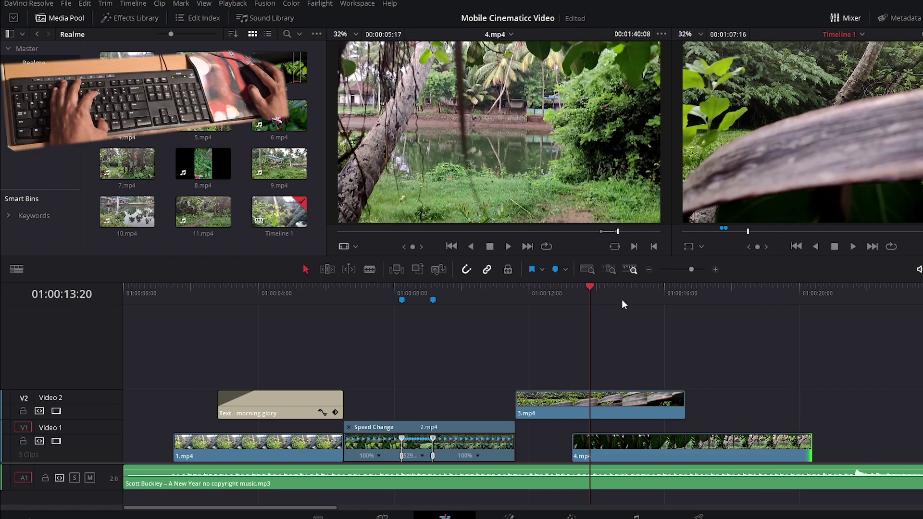
pyautogui.click(636, 292)
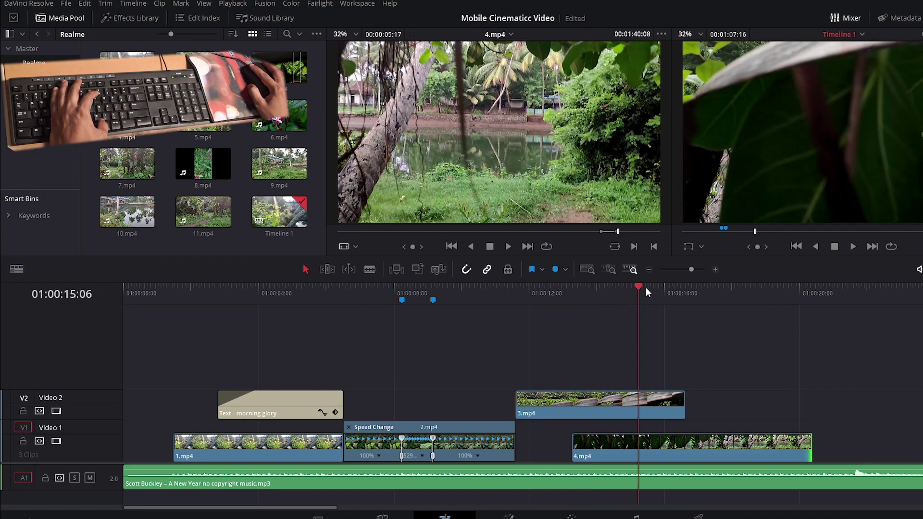
pyautogui.moveTo(592, 291); pyautogui.dragTo(652, 292)
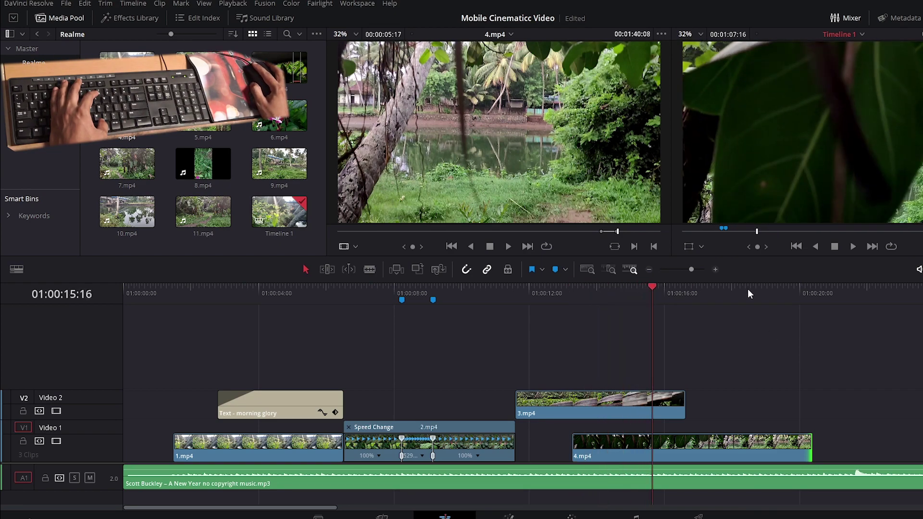
pyautogui.moveTo(759, 293); pyautogui.dragTo(795, 302)
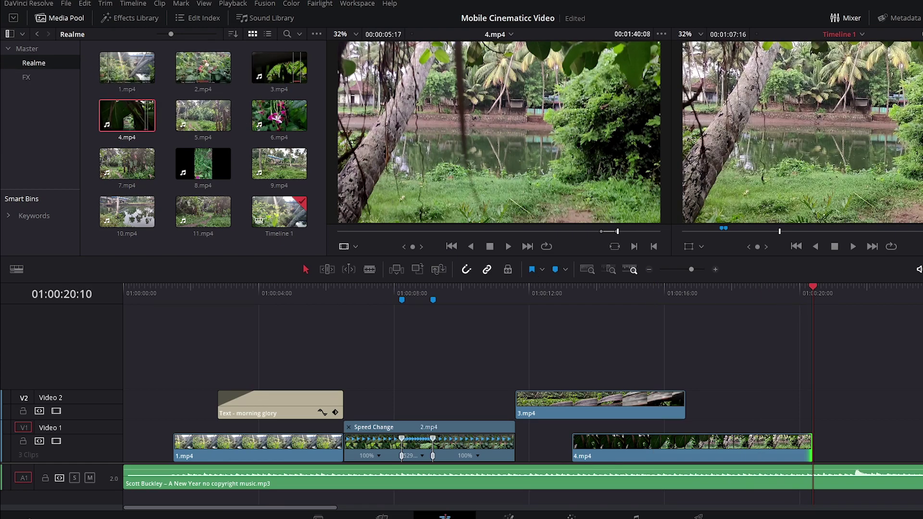
# Step: Mark In/Out on 5.mp4 and place its video only on V1 after 4.mp4, then play the cut
pyautogui.click(205, 119)
pyautogui.moveTo(515, 235); pyautogui.dragTo(539, 235)
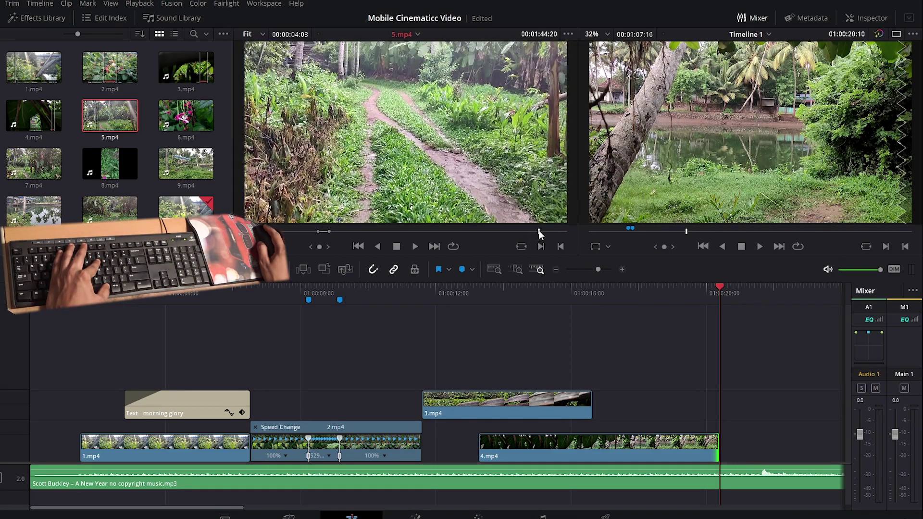
pyautogui.press('i')
pyautogui.press('space')
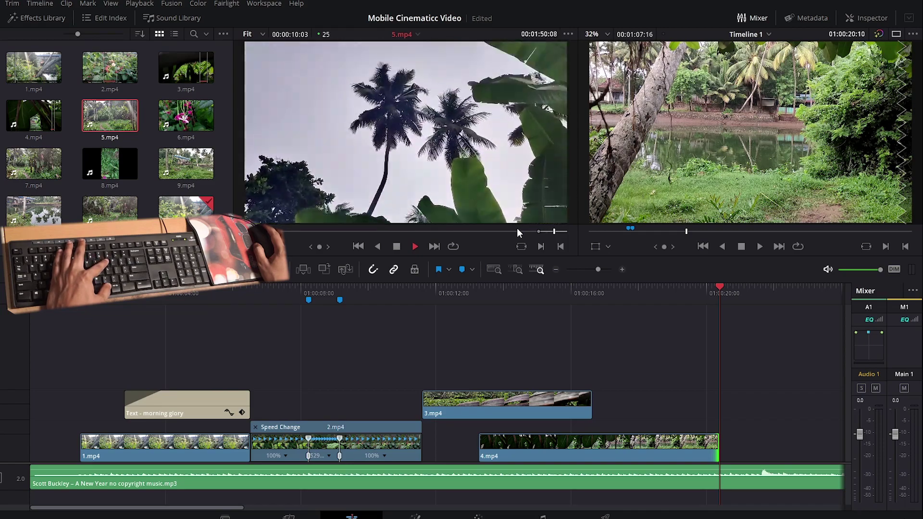
pyautogui.press('space')
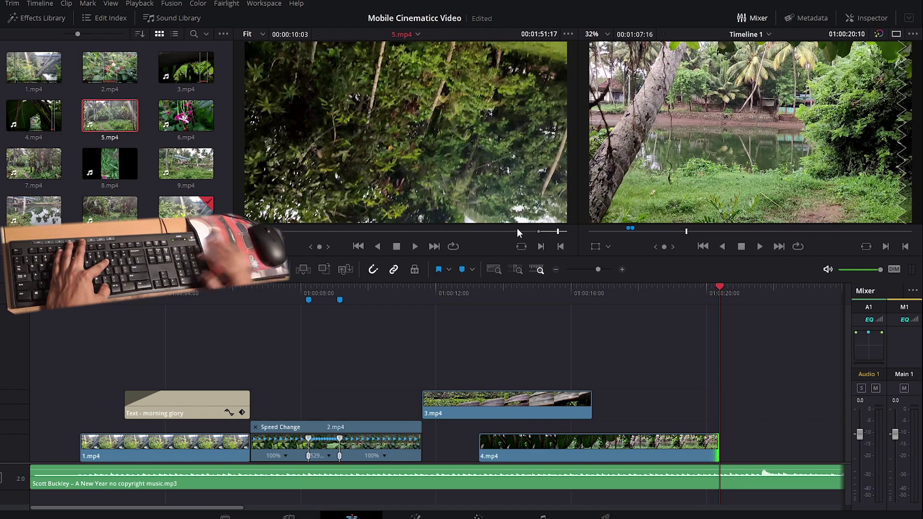
pyautogui.press('Left')
pyautogui.press('Left')
pyautogui.press('Left')
pyautogui.press('Left')
pyautogui.press('Left')
pyautogui.press('Left')
pyautogui.press('Left')
pyautogui.press('Left')
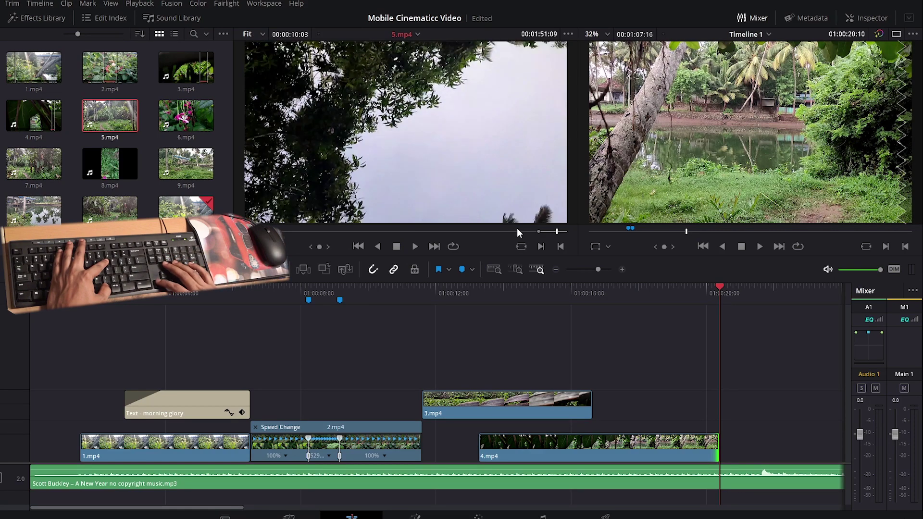
pyautogui.press('Left')
pyautogui.press('Left')
pyautogui.press('Left')
pyautogui.moveTo(400, 220)
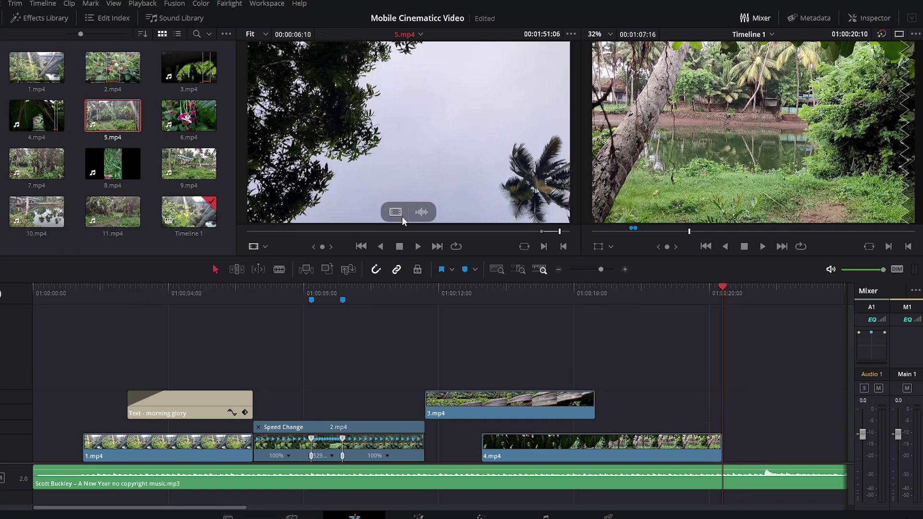
pyautogui.moveTo(403, 219); pyautogui.dragTo(712, 414)
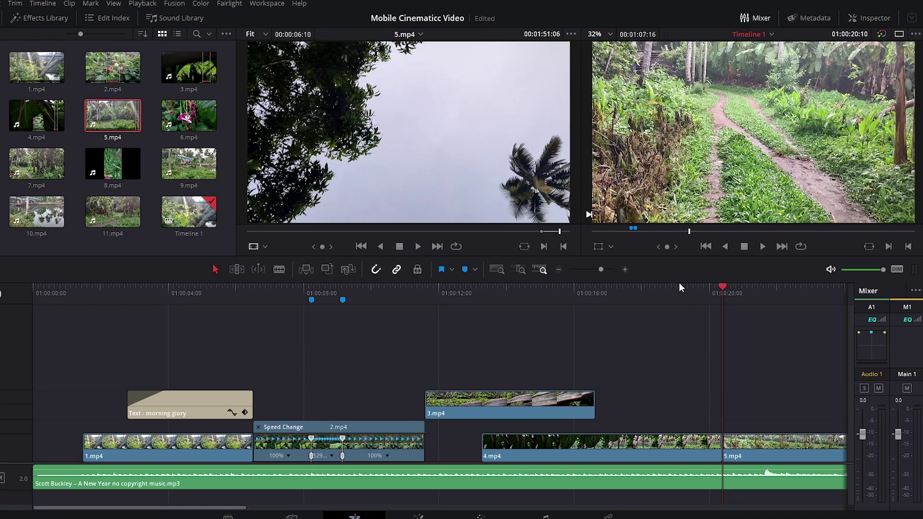
pyautogui.click(674, 290)
pyautogui.press('space')
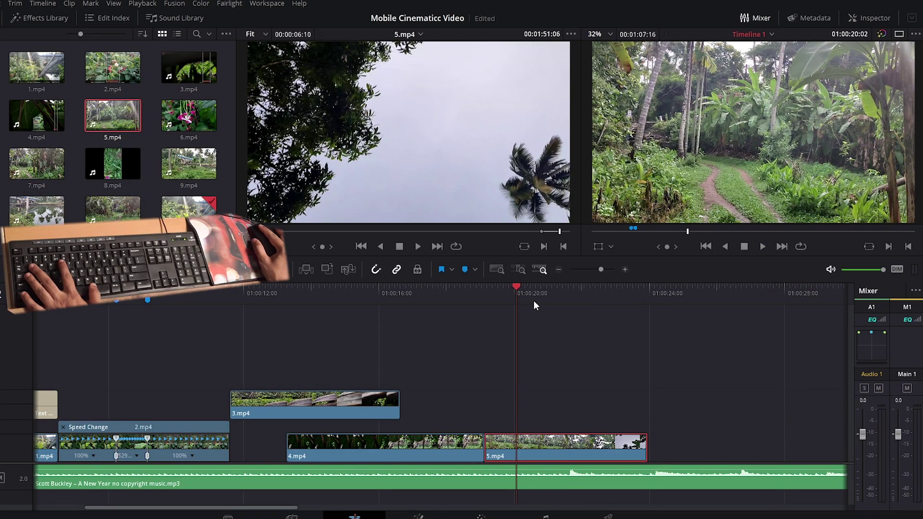
# Step: Show retime controls on 5.mp4 and add a speed point at the playhead
pyautogui.hotkey('ctrl', 'r')
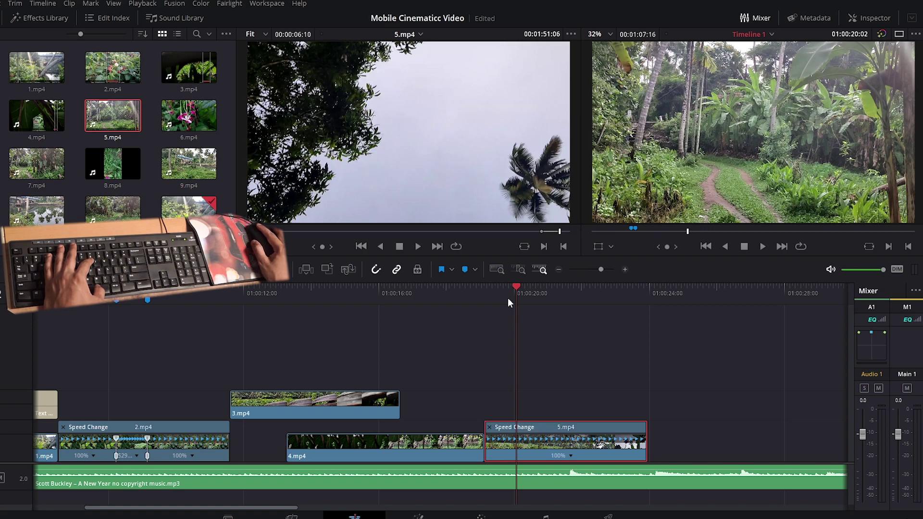
pyautogui.moveTo(517, 296); pyautogui.dragTo(489, 300)
pyautogui.press('space')
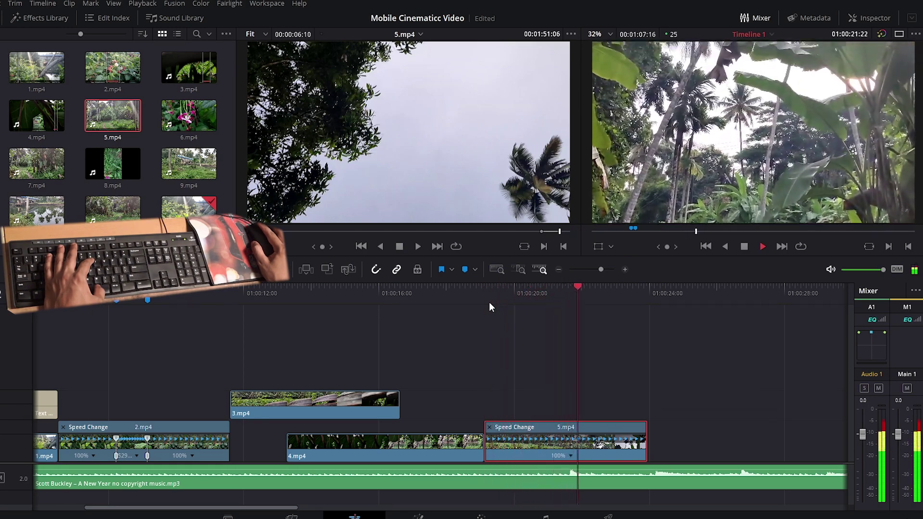
pyautogui.press('space')
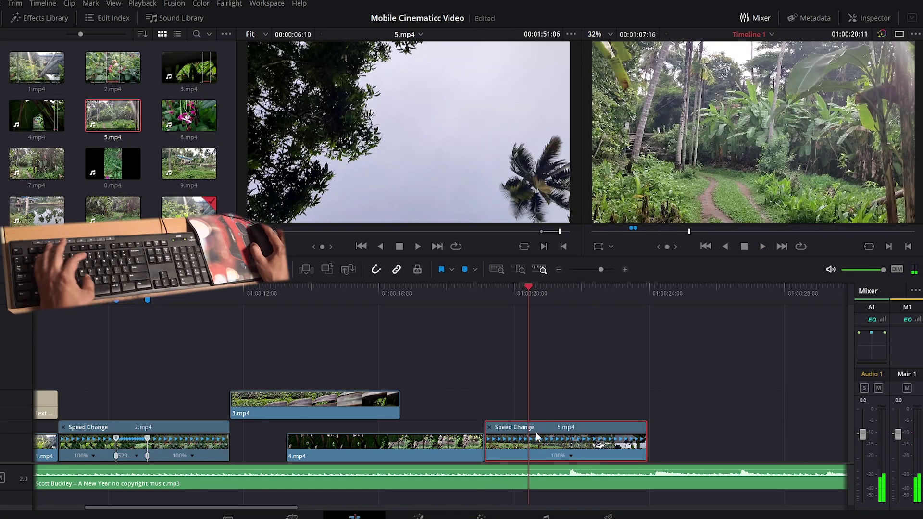
pyautogui.click(571, 457)
pyautogui.click(589, 444)
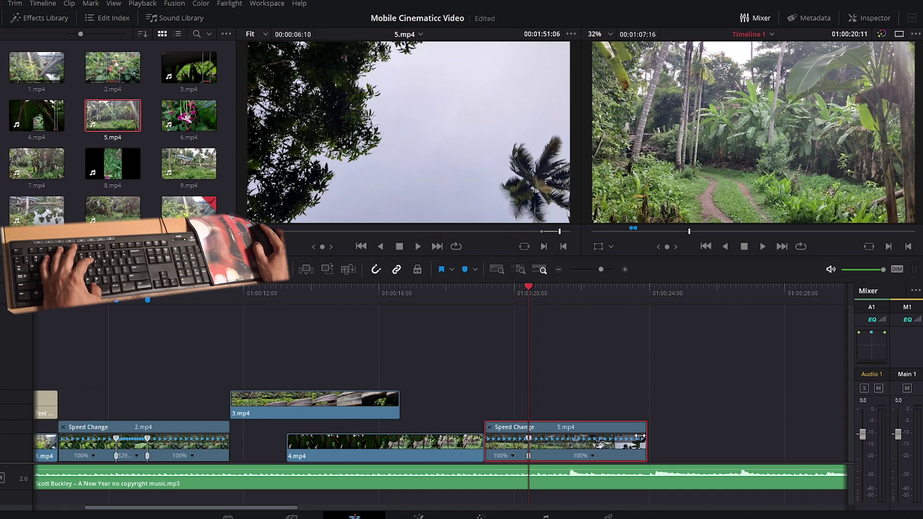
# Step: Add a speed point near the end of 5.mp4, speed up its second part and preview the ramp
pyautogui.click(644, 297)
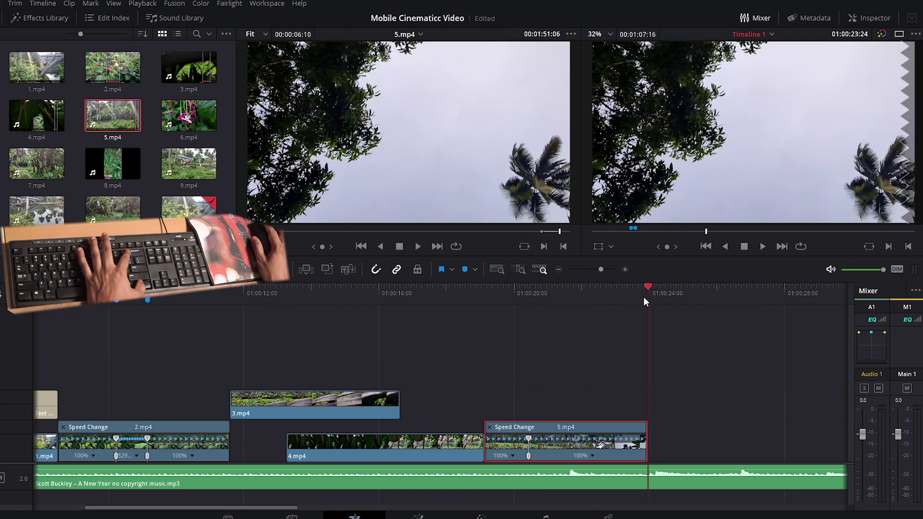
pyautogui.hotkey('ctrl', '=')
pyautogui.hotkey('ctrl', '=')
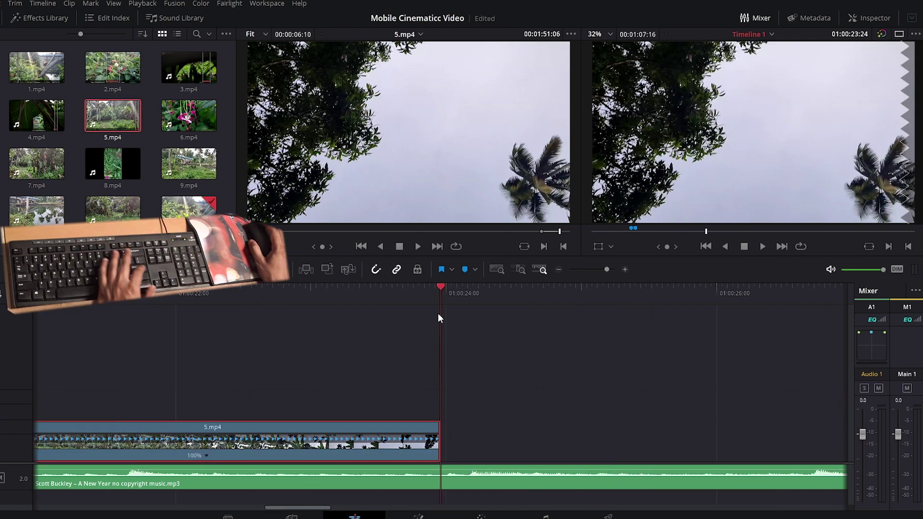
pyautogui.press('Left')
pyautogui.press('Left')
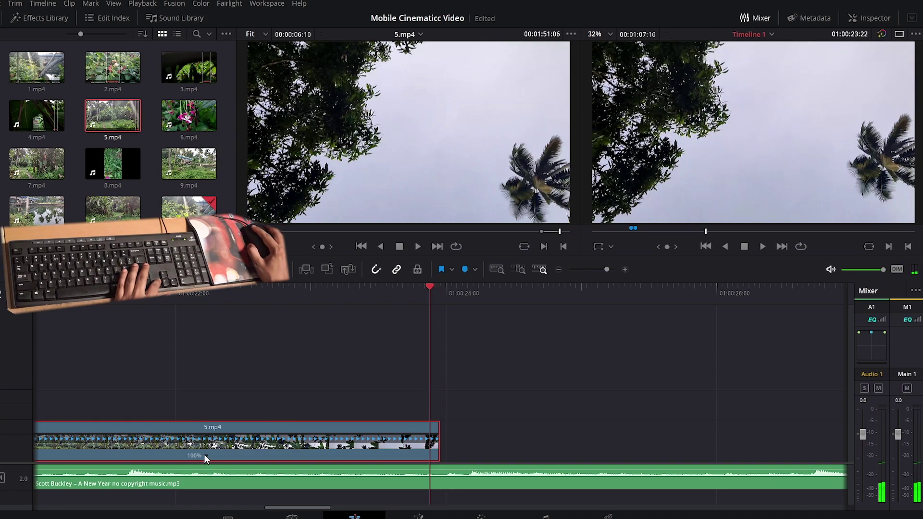
pyautogui.click(205, 457)
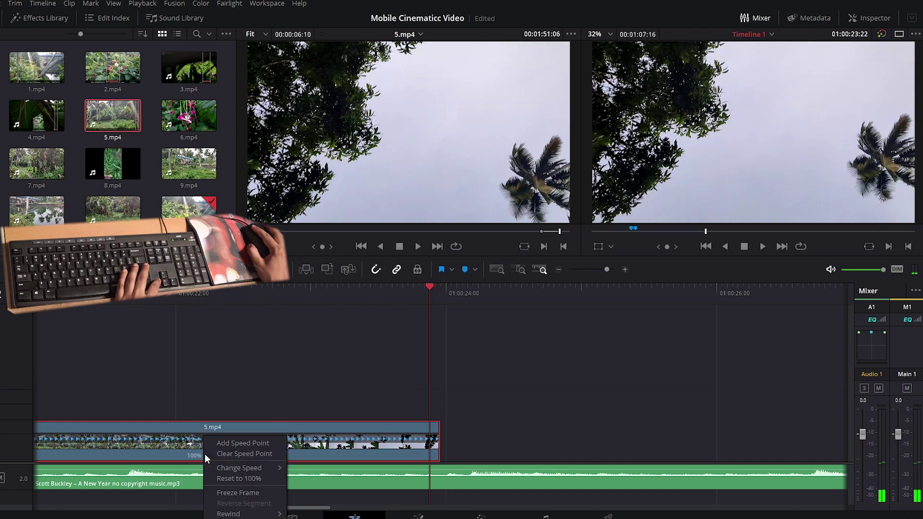
pyautogui.click(235, 444)
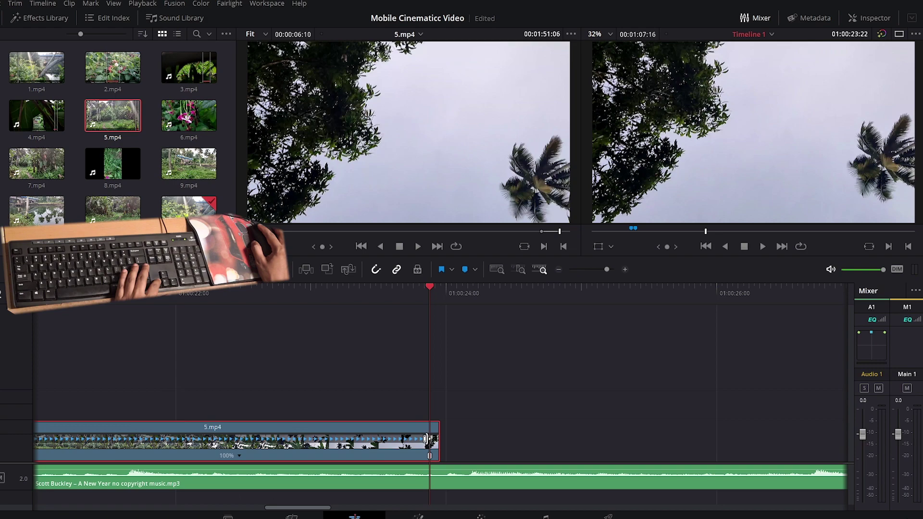
pyautogui.moveTo(425, 440)
pyautogui.mouseDown()
pyautogui.moveTo(325, 443)
pyautogui.moveTo(382, 443)
pyautogui.mouseUp()
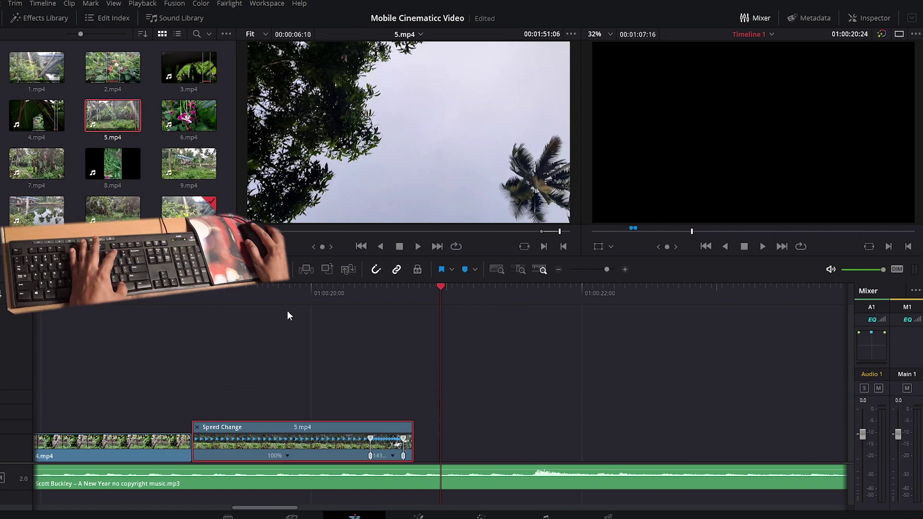
pyautogui.click(262, 292)
pyautogui.press('space')
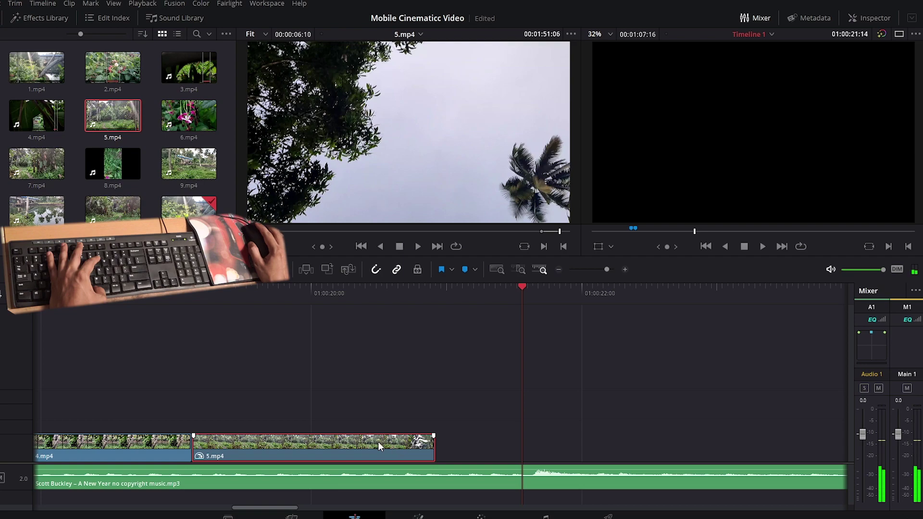
# Step: Ease 5.mp4's Retime Speed curve with a smooth keyframe and wider handles, then preview it
pyautogui.rightClick(378, 441)
pyautogui.click(420, 323)
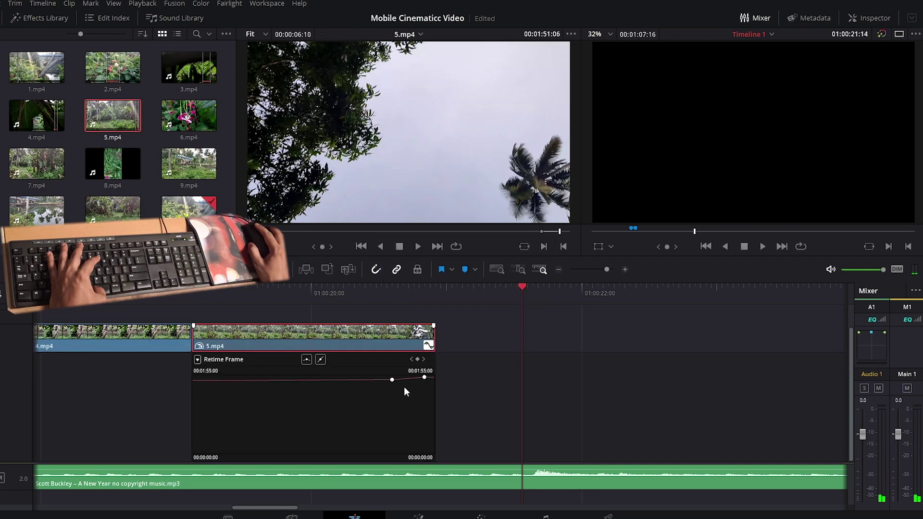
pyautogui.click(198, 360)
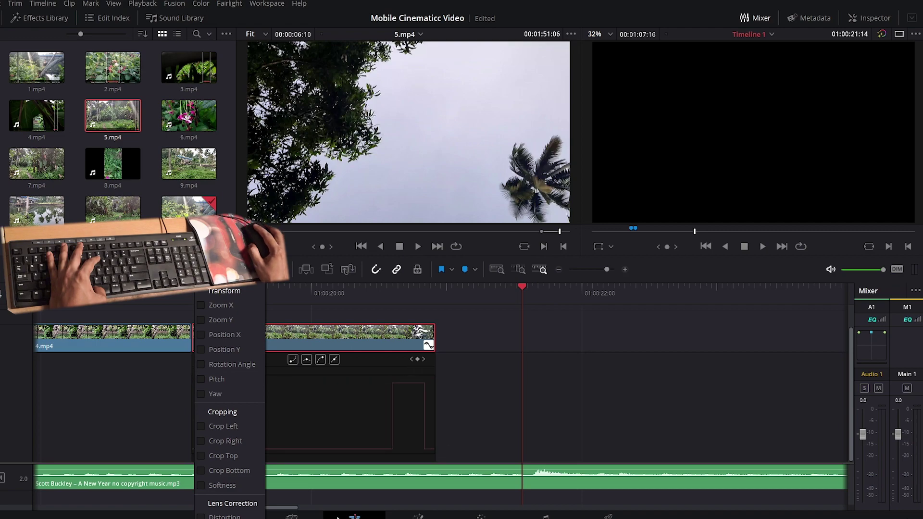
pyautogui.click(395, 418)
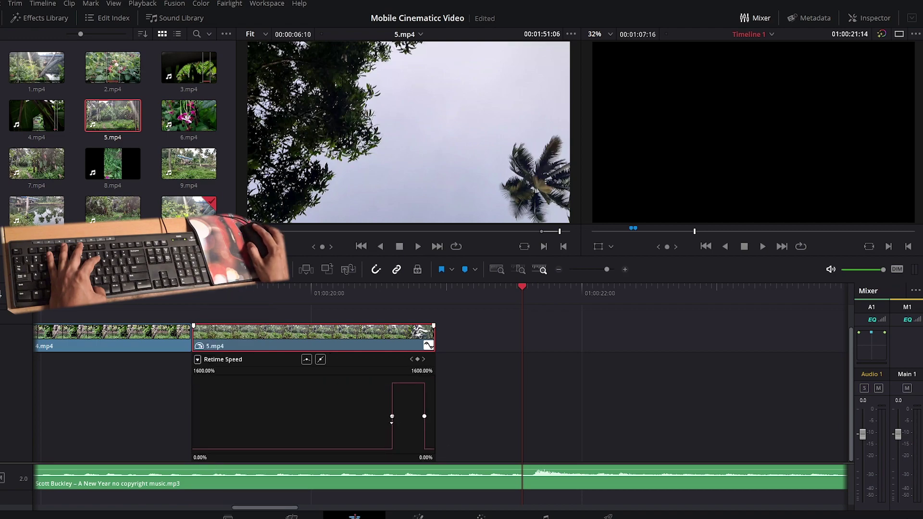
pyautogui.click(308, 359)
pyautogui.moveTo(381, 417); pyautogui.dragTo(365, 417)
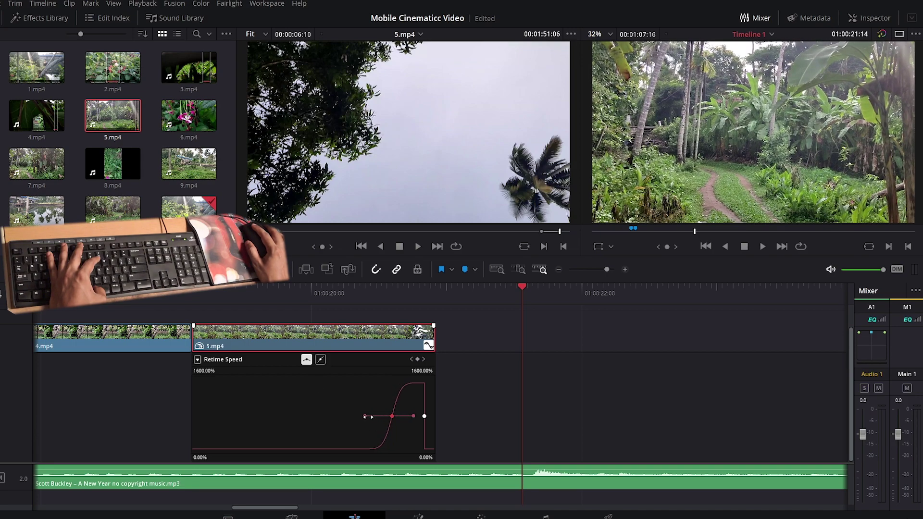
pyautogui.click(368, 290)
pyautogui.press('space')
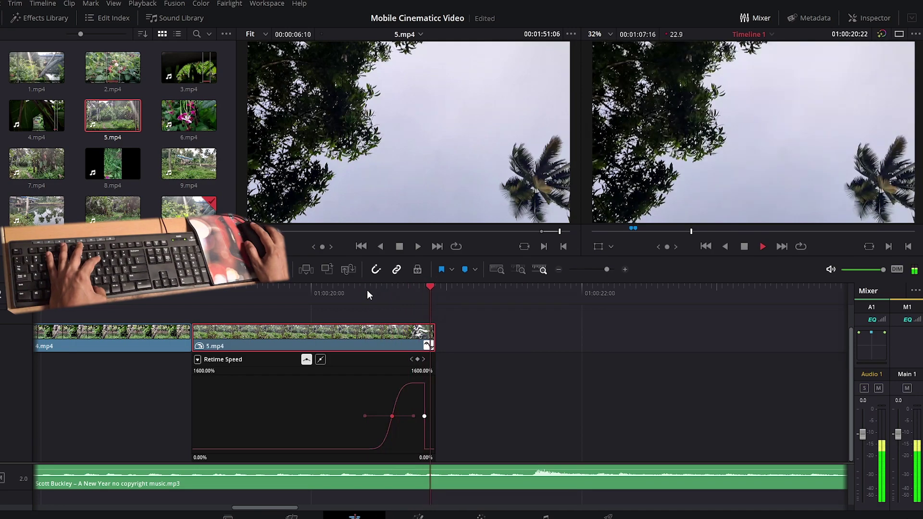
pyautogui.click(345, 294)
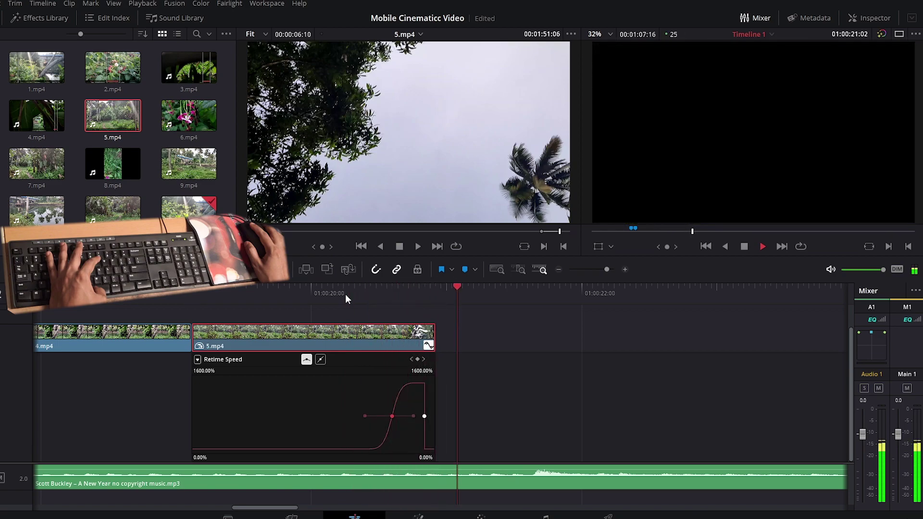
# Step: Place a trimmed 6.mp4 right after 5.mp4 and hide 5.mp4's retime curve
pyautogui.click(189, 117)
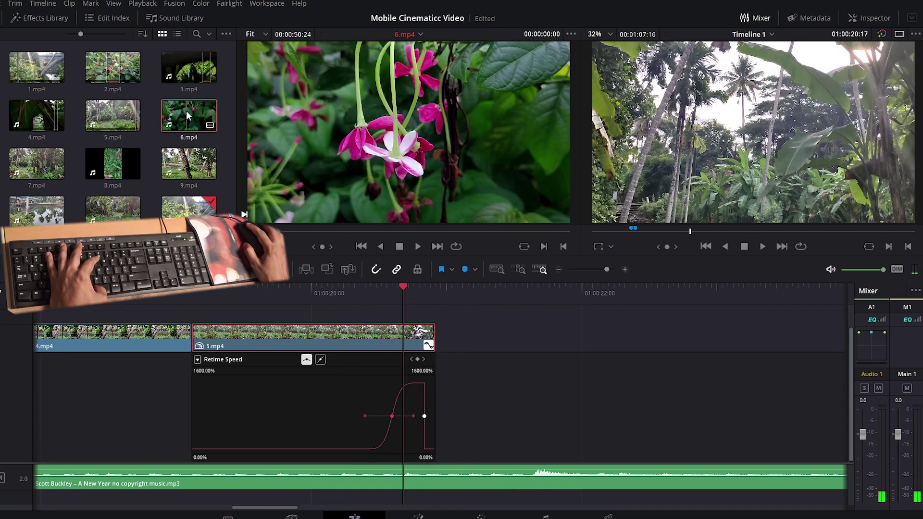
pyautogui.moveTo(254, 232); pyautogui.dragTo(507, 240)
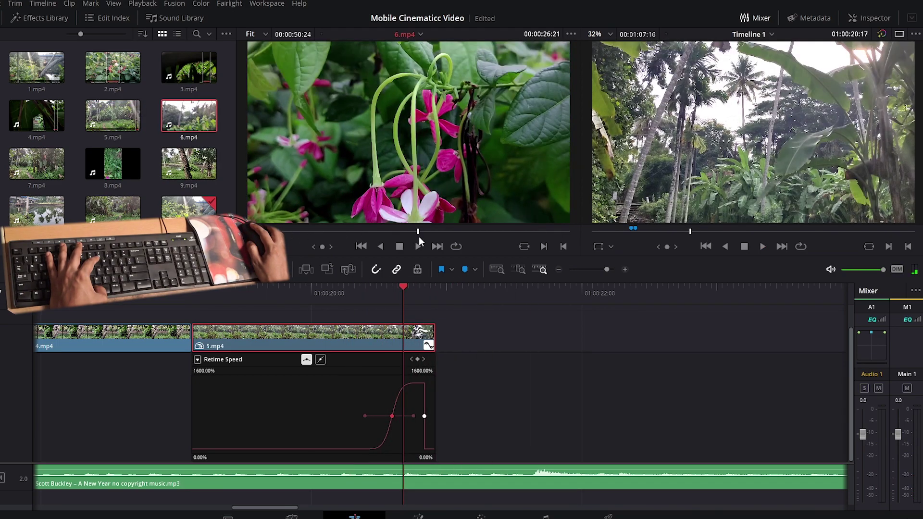
pyautogui.press('space')
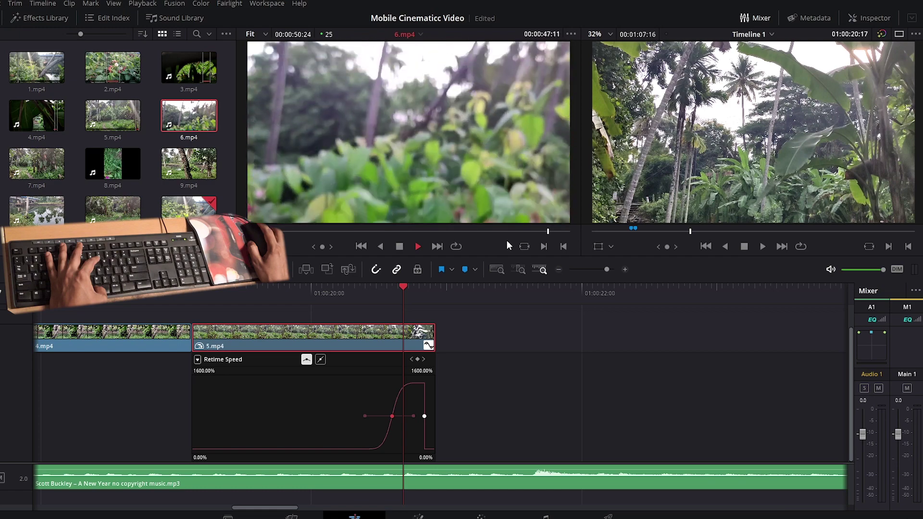
pyautogui.moveTo(504, 239); pyautogui.dragTo(439, 385)
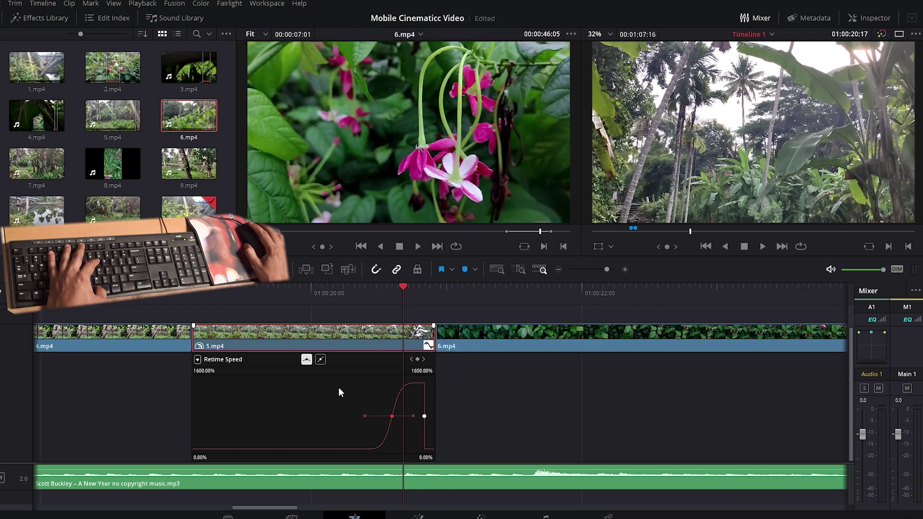
pyautogui.rightClick(347, 332)
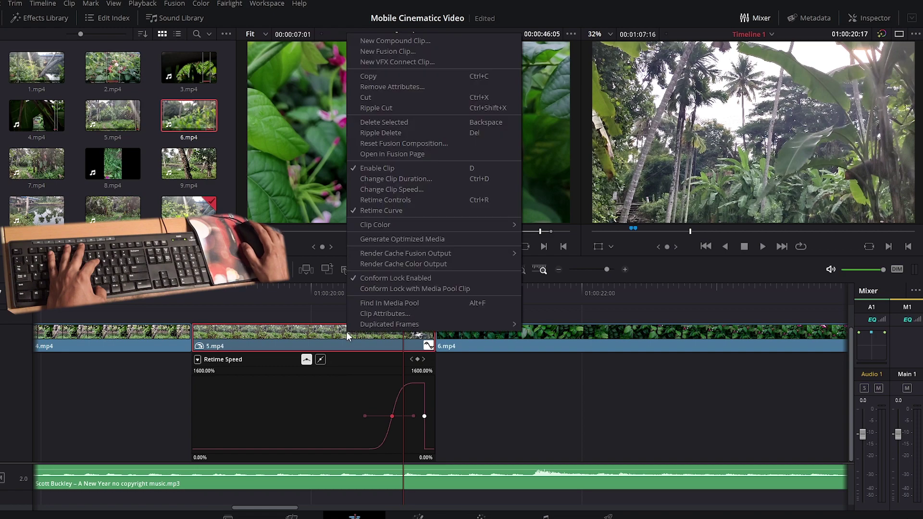
pyautogui.click(374, 211)
pyautogui.click(417, 295)
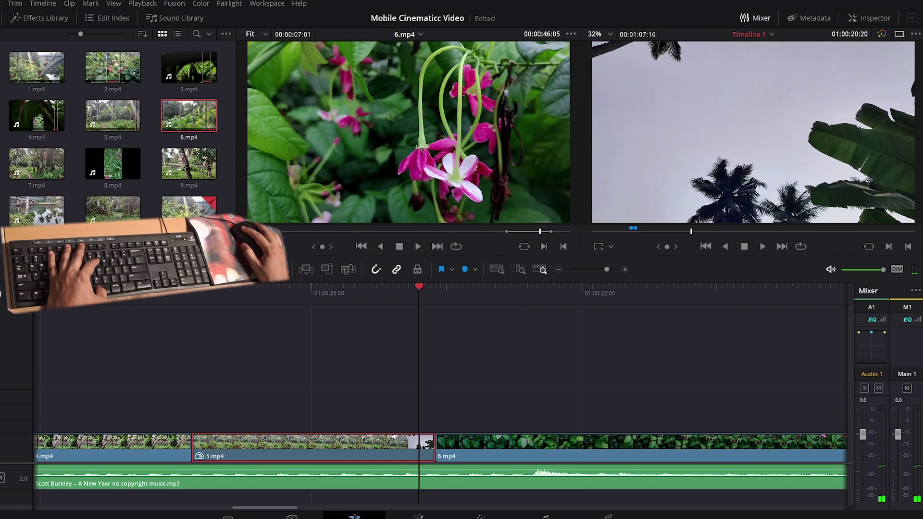
# Step: Show retime controls on 6.mp4, add a speed point and speed up its opening, then preview
pyautogui.moveTo(53, 285); pyautogui.dragTo(53, 327)
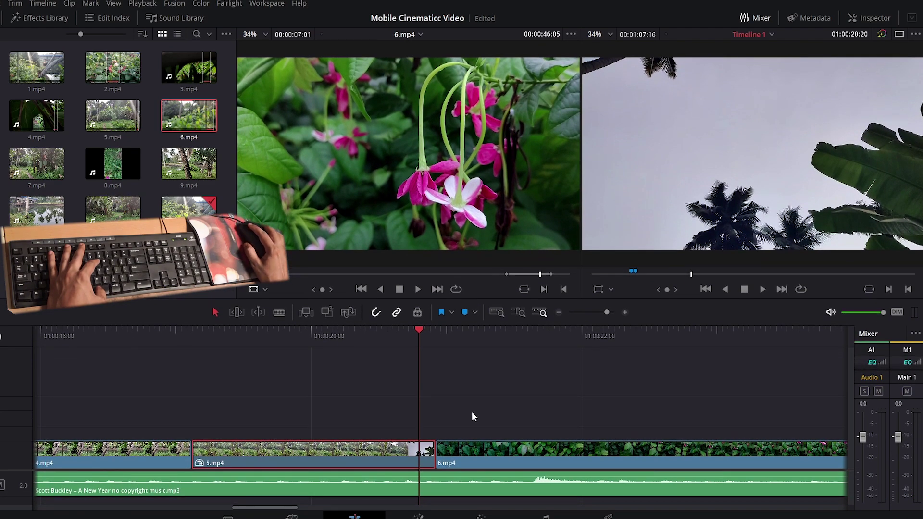
pyautogui.click(484, 445)
pyautogui.hotkey('ctrl', 'r')
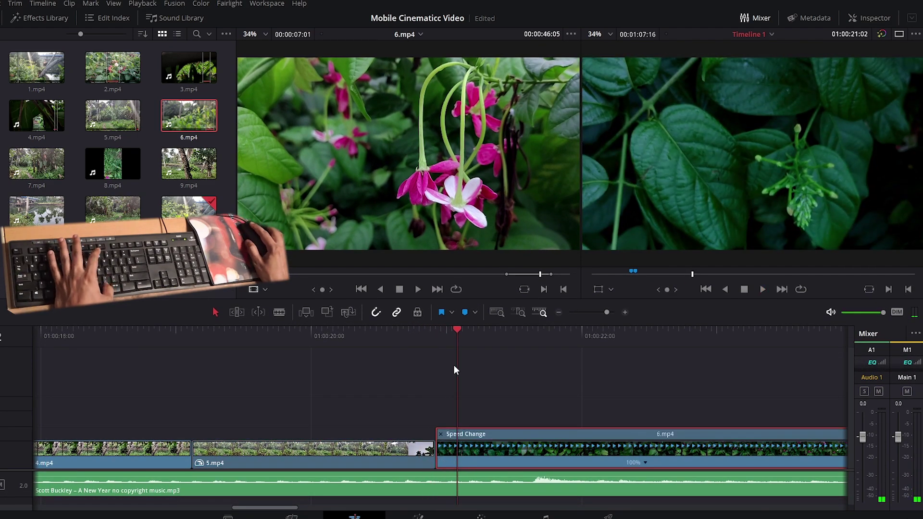
pyautogui.moveTo(458, 330)
pyautogui.mouseDown()
pyautogui.moveTo(642, 373)
pyautogui.moveTo(788, 390)
pyautogui.mouseUp()
pyautogui.hotkey('ctrl', '-')
pyautogui.click(519, 463)
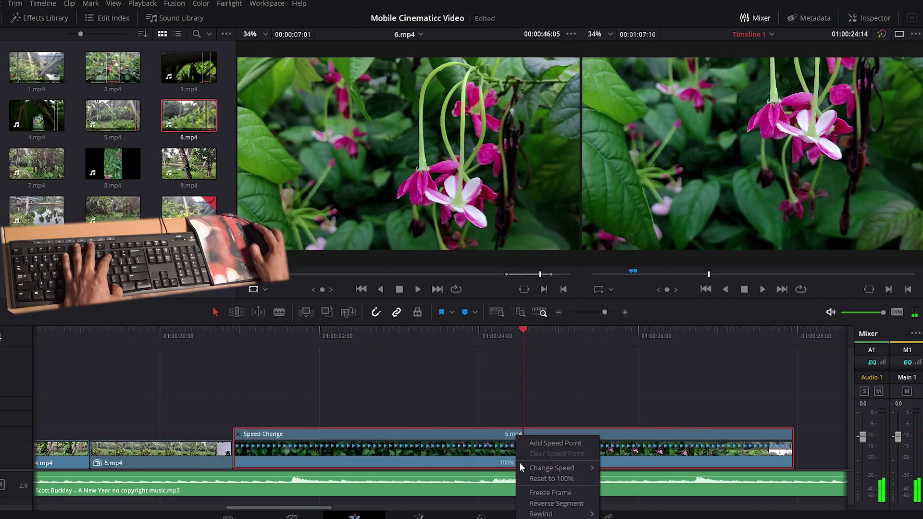
pyautogui.click(551, 442)
pyautogui.moveTo(524, 448)
pyautogui.mouseDown()
pyautogui.moveTo(267, 448)
pyautogui.moveTo(288, 448)
pyautogui.mouseUp()
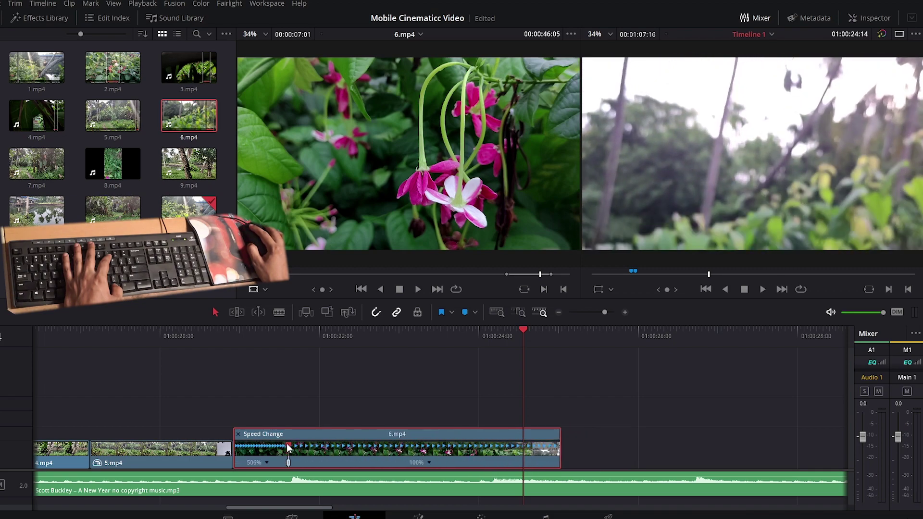
pyautogui.click(141, 336)
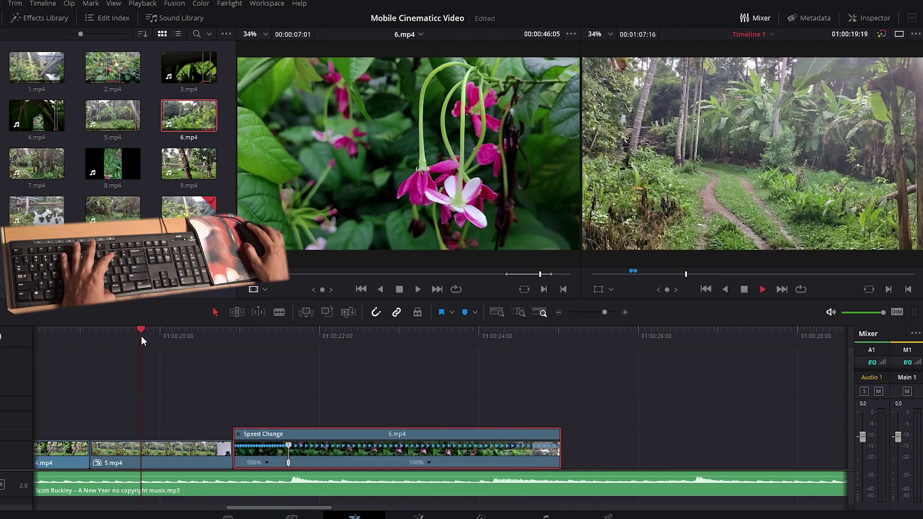
pyautogui.press('space')
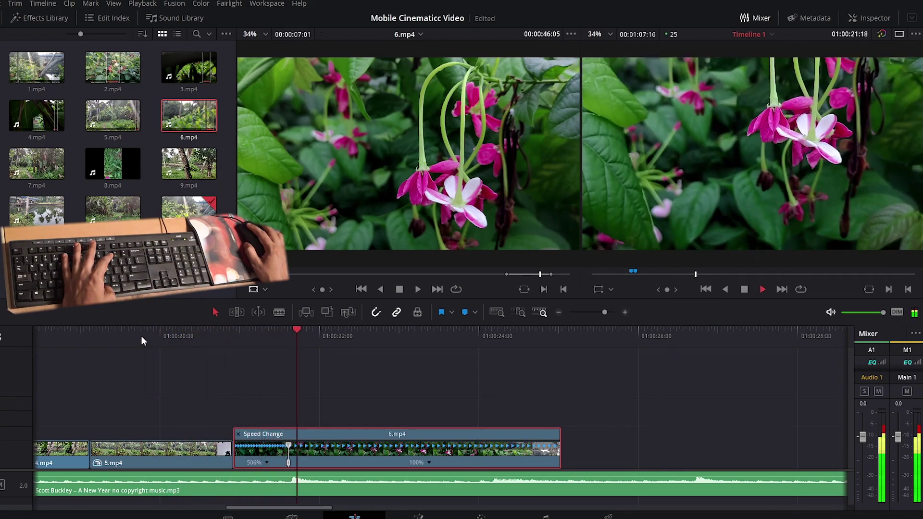
pyautogui.click(133, 330)
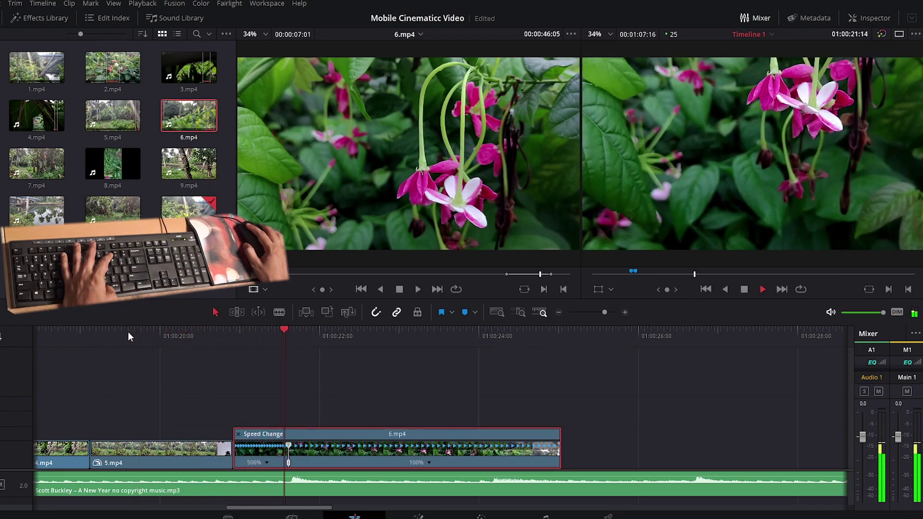
pyautogui.press('space')
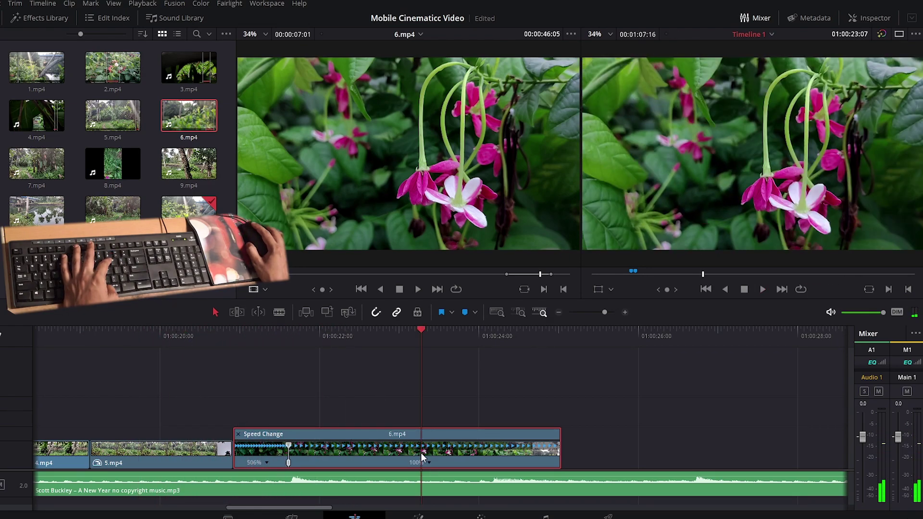
# Step: Add two more speed points to 6.mp4 and speed its first part to 221%
pyautogui.click(429, 462)
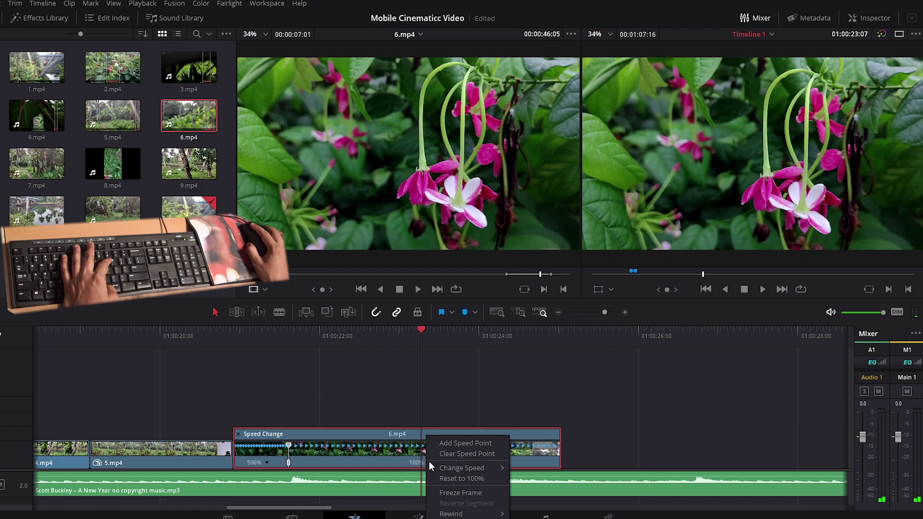
pyautogui.click(454, 443)
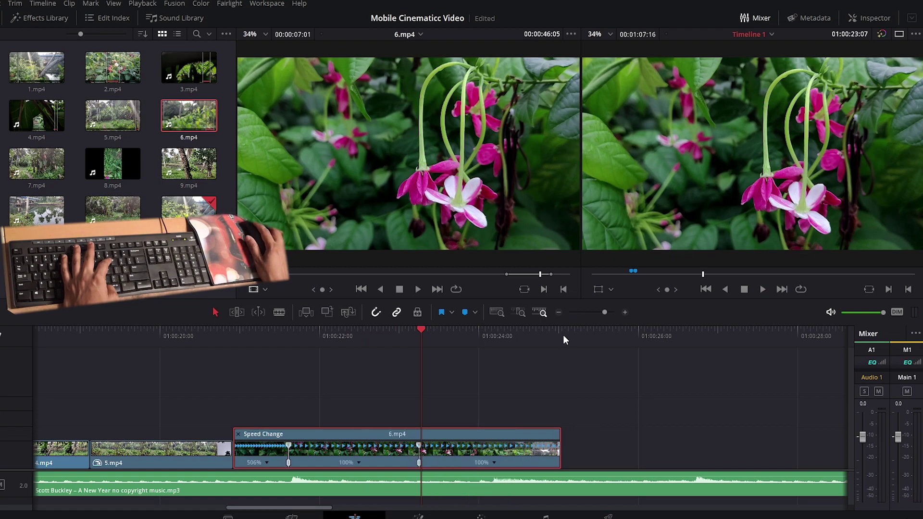
pyautogui.click(563, 339)
pyautogui.hotkey('ctrl', '=')
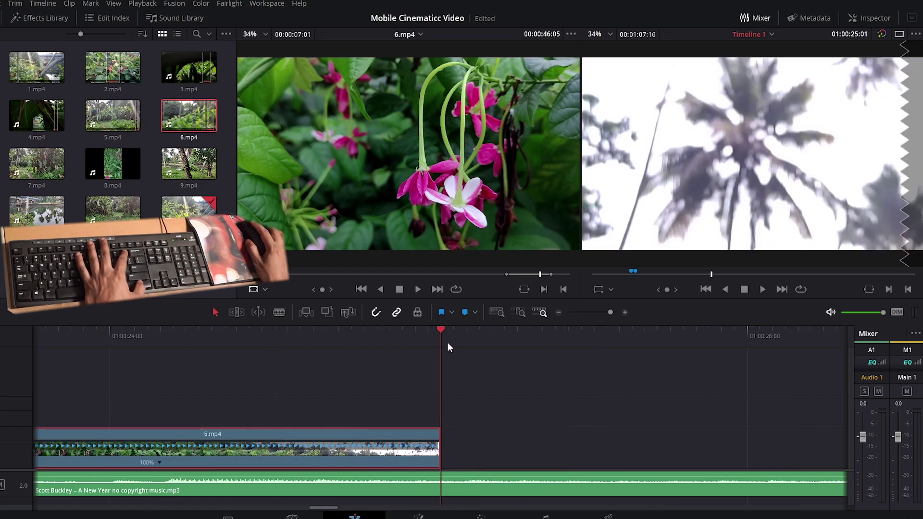
pyautogui.press('Left')
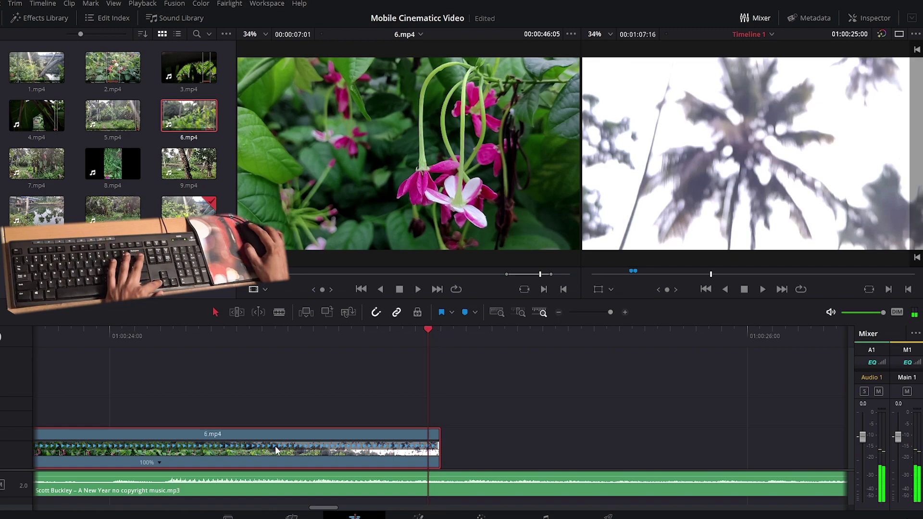
pyautogui.press('Left')
pyautogui.click(156, 462)
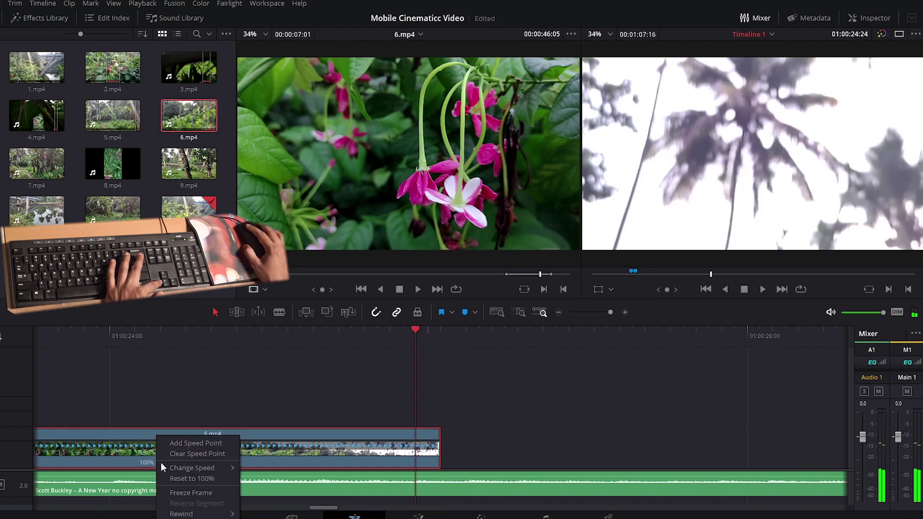
pyautogui.click(180, 445)
pyautogui.moveTo(409, 448); pyautogui.dragTo(121, 440)
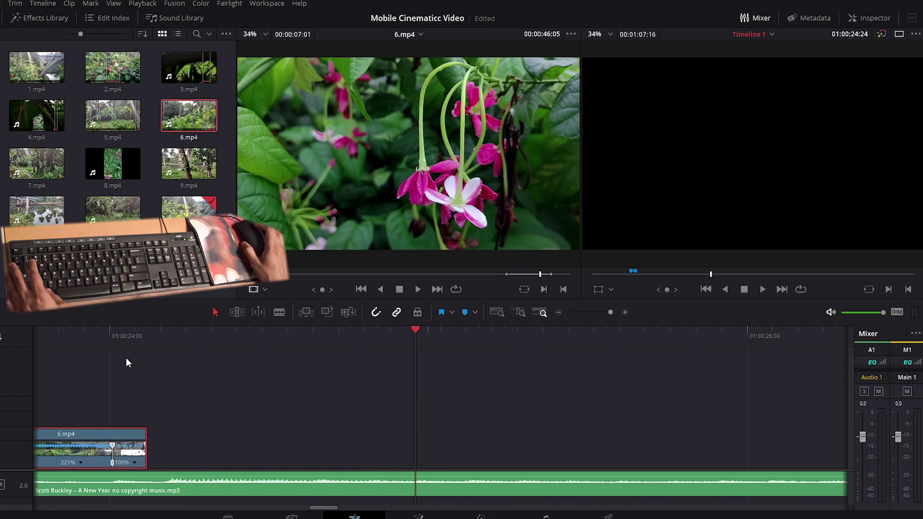
# Step: Speed up the middle section of 6.mp4 to 840% and preview the ramp
pyautogui.hscroll(-5, 115, 336)
pyautogui.hscroll(-1, 120, 342)
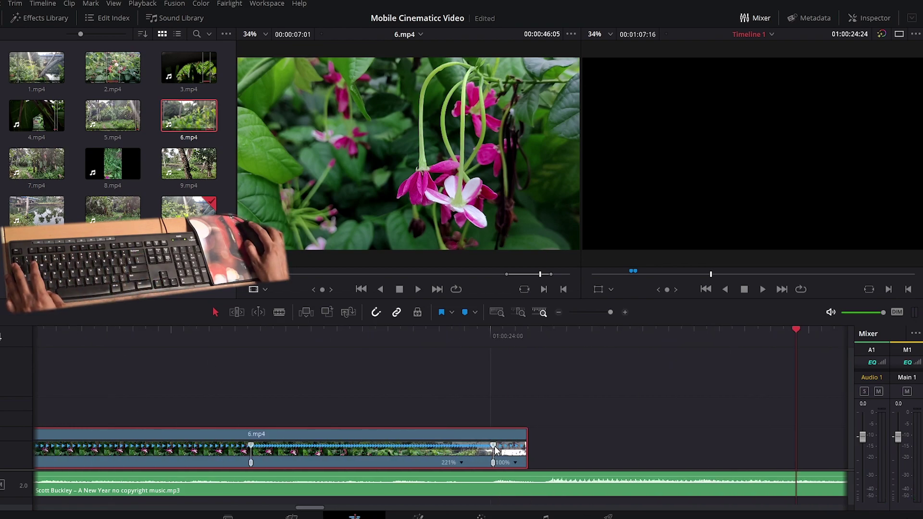
pyautogui.moveTo(494, 447); pyautogui.dragTo(289, 447)
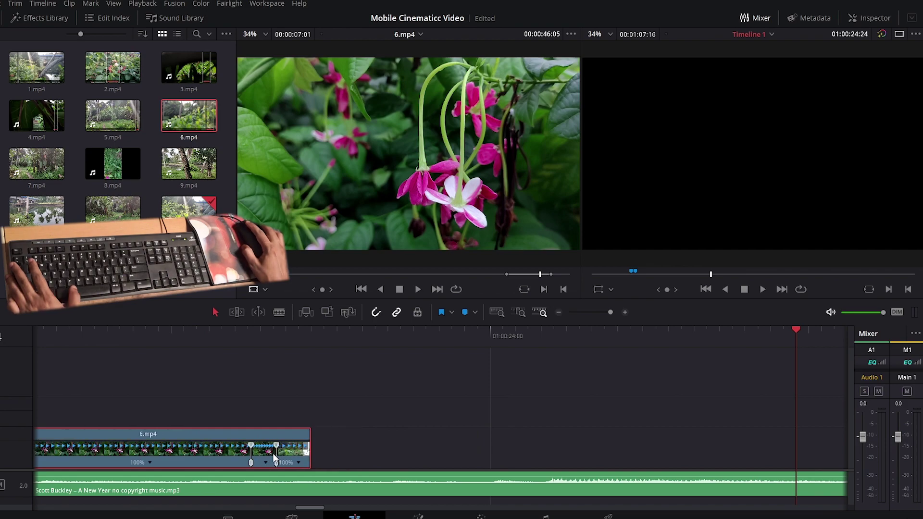
pyautogui.click(173, 337)
pyautogui.press('space')
pyautogui.press('space')
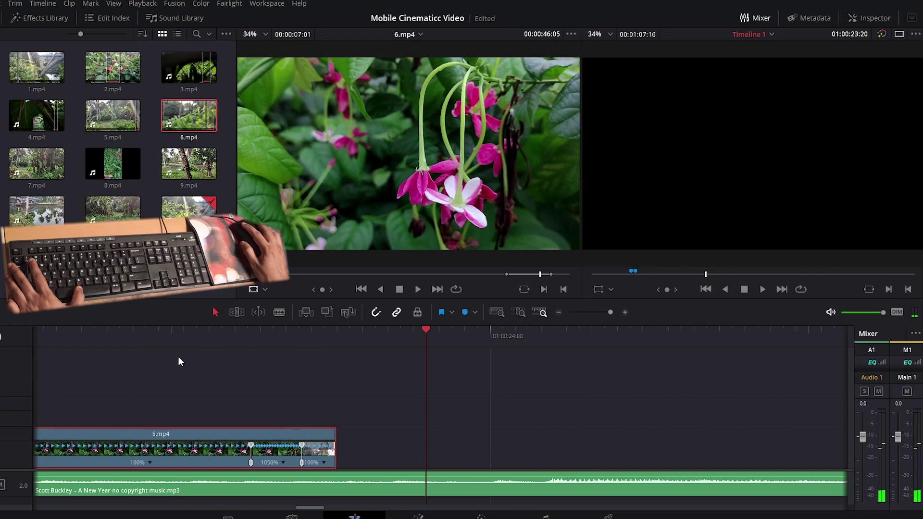
pyautogui.click(157, 339)
pyautogui.press('space')
# Step: Ease 6.mp4's Retime Speed curve with a smooth, widened keyframe, then load 7.mp4
pyautogui.rightClick(273, 405)
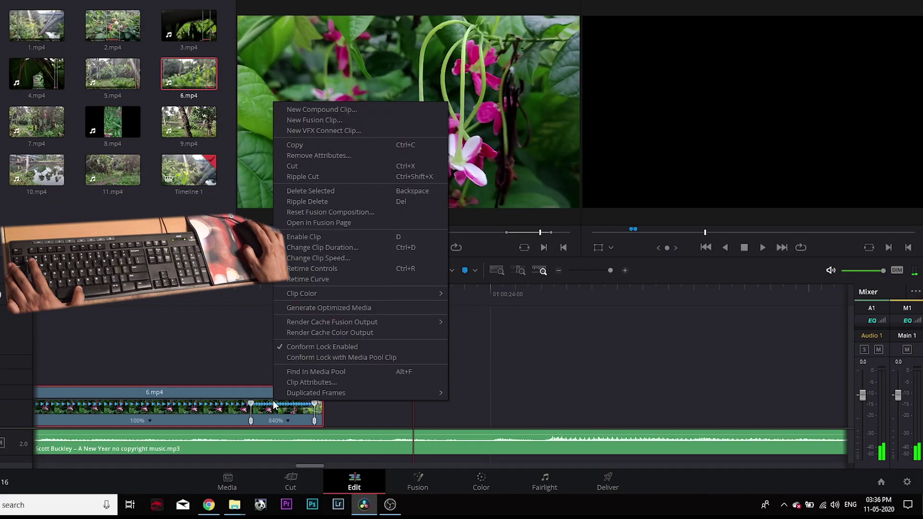
pyautogui.click(307, 279)
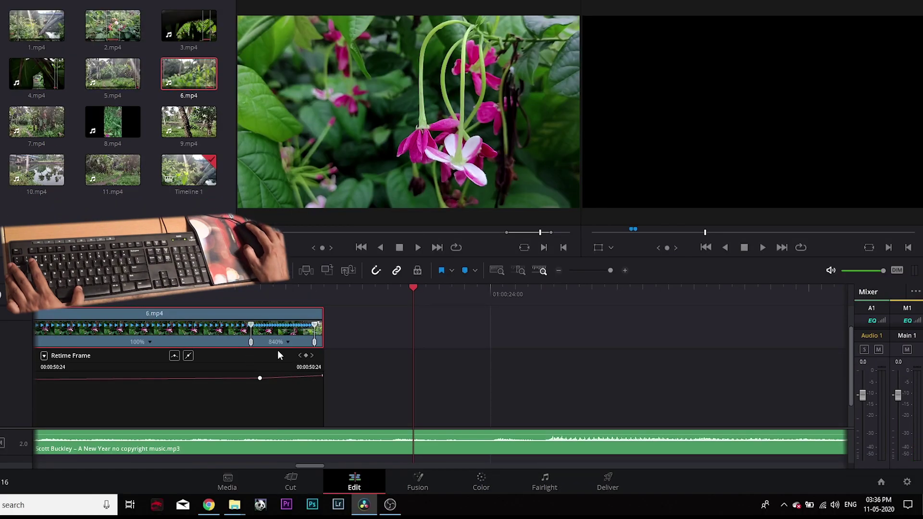
pyautogui.click(44, 356)
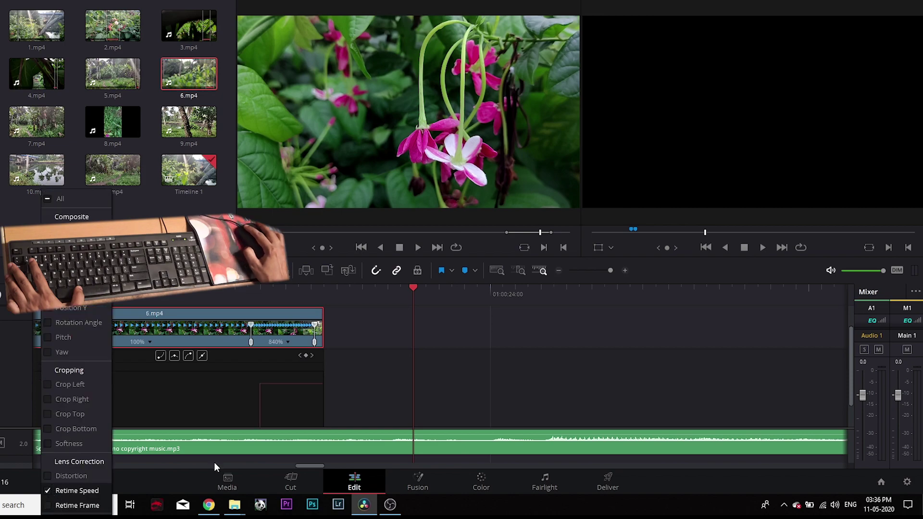
pyautogui.click(256, 412)
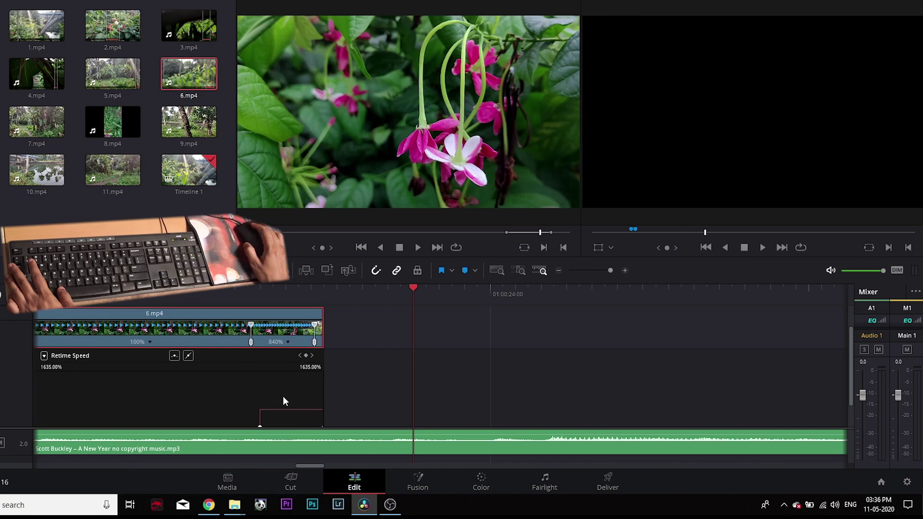
pyautogui.scroll(-2, 283, 396)
pyautogui.click(260, 395)
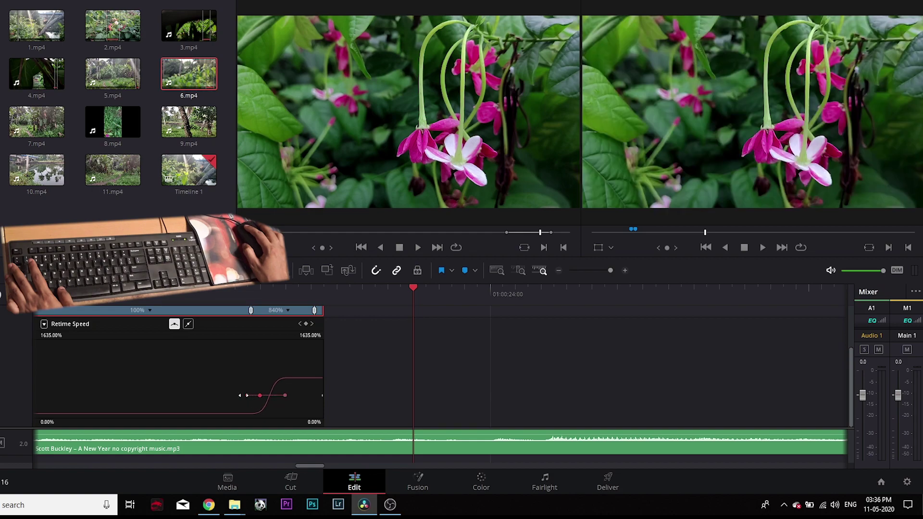
pyautogui.moveTo(247, 396); pyautogui.dragTo(234, 395)
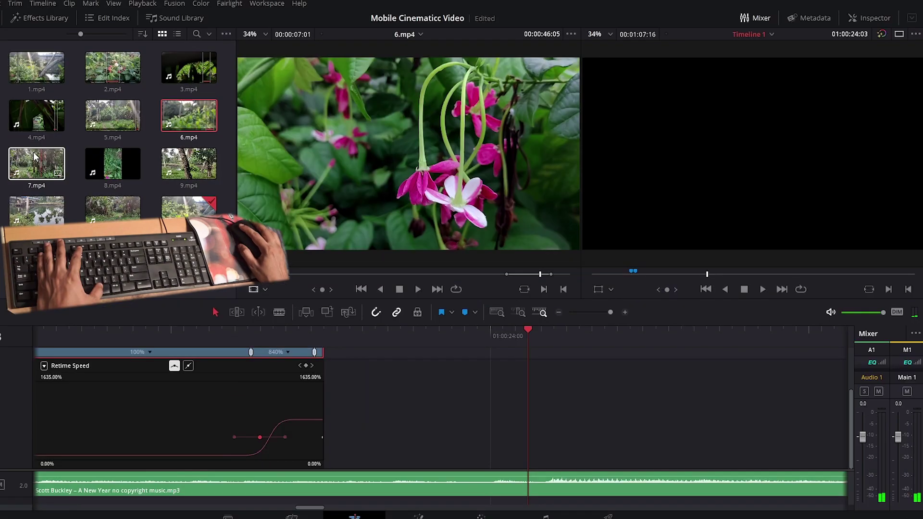
pyautogui.click(34, 113)
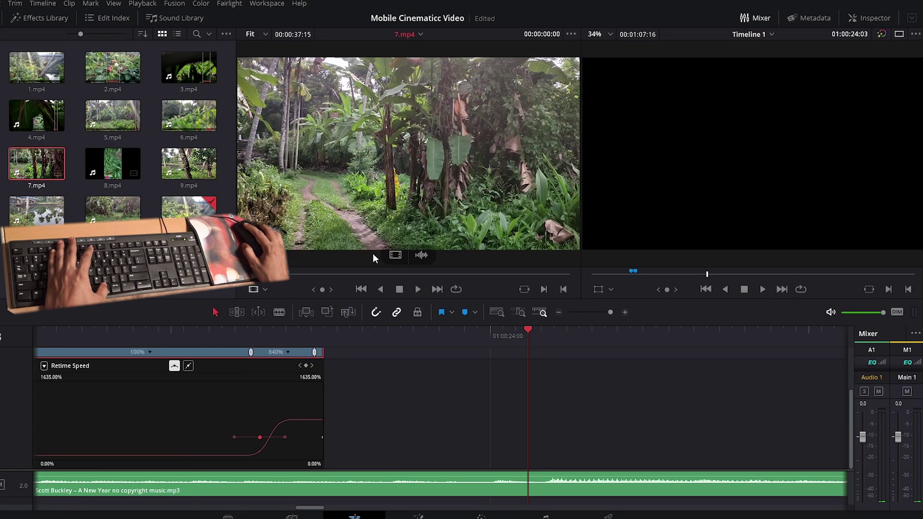
# Step: Append the marked part of 7.mp4 after 6.mp4 with Shift+F12 and play across the cut
pyautogui.press('space')
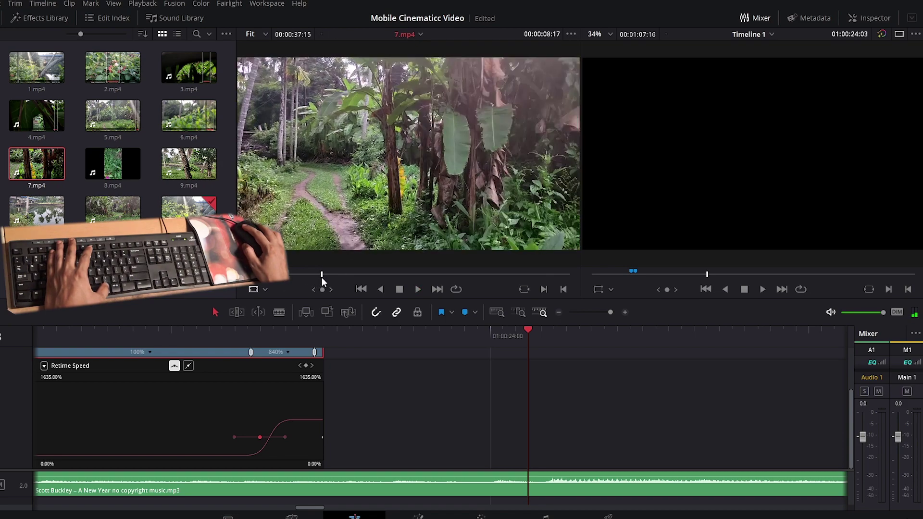
pyautogui.moveTo(305, 280); pyautogui.dragTo(322, 283)
pyautogui.press('space')
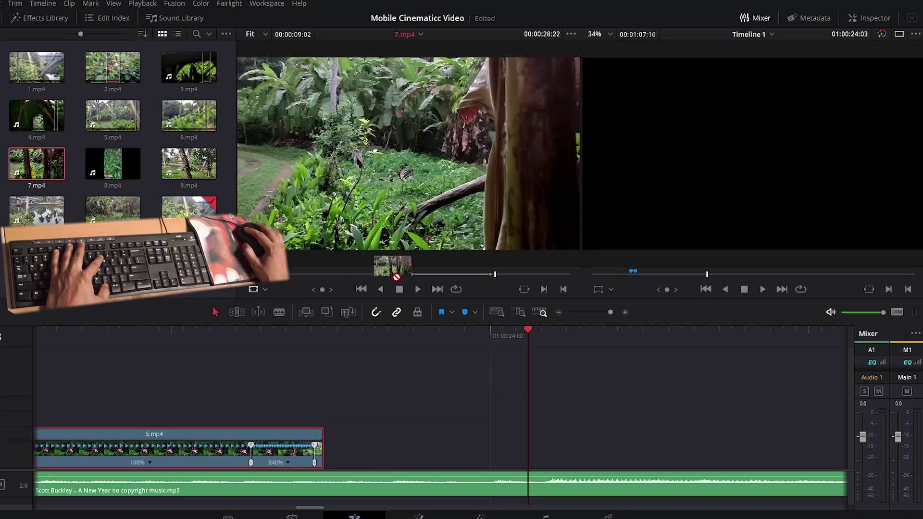
pyautogui.hotkey('shift', 'F12')
pyautogui.click(284, 346)
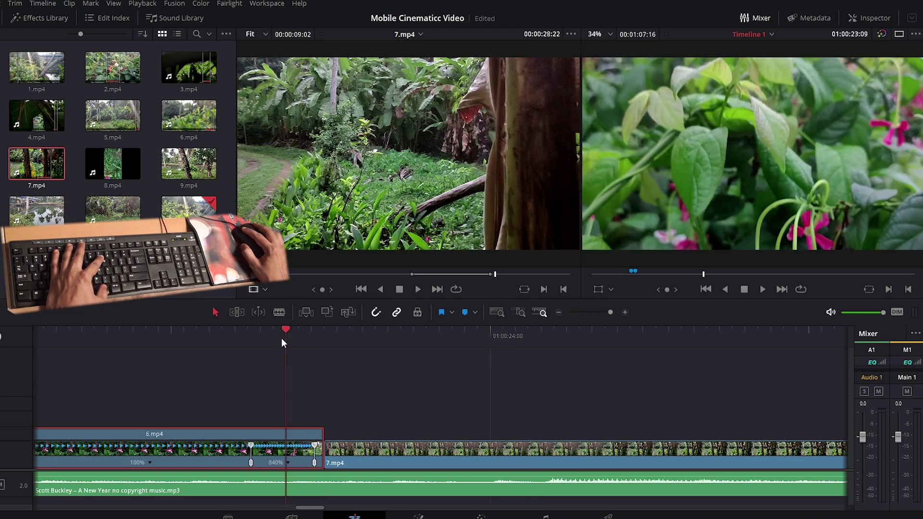
pyautogui.press('space')
pyautogui.click(174, 346)
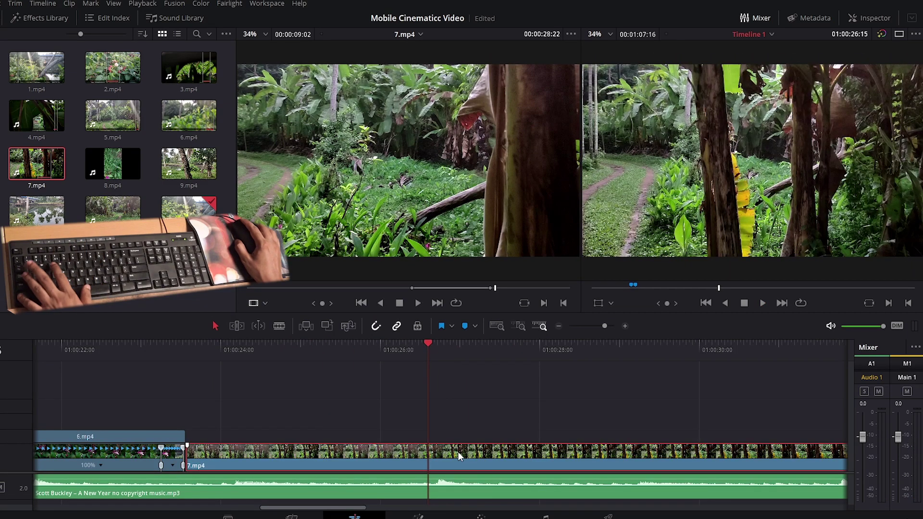
# Step: Show retime controls on 7.mp4 and add two speed points at the chosen ramp positions
pyautogui.hotkey('ctrl', 'r')
pyautogui.click(520, 465)
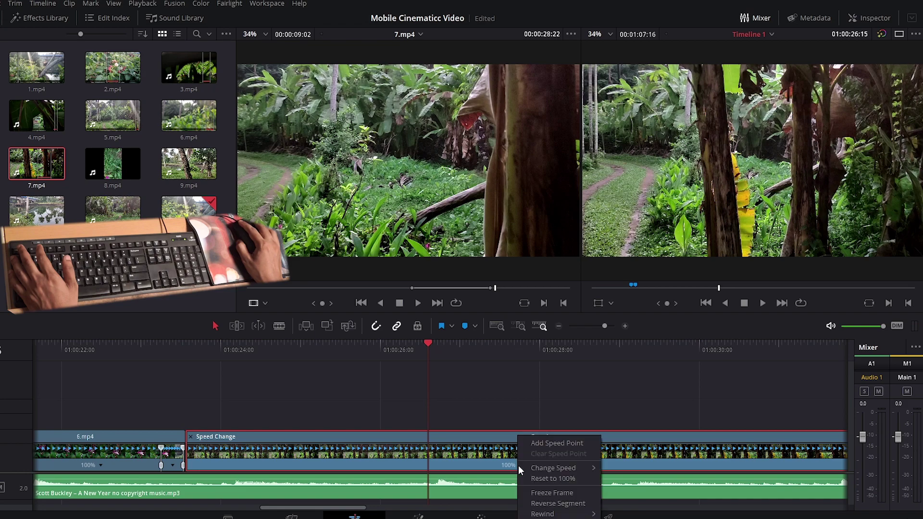
pyautogui.click(547, 444)
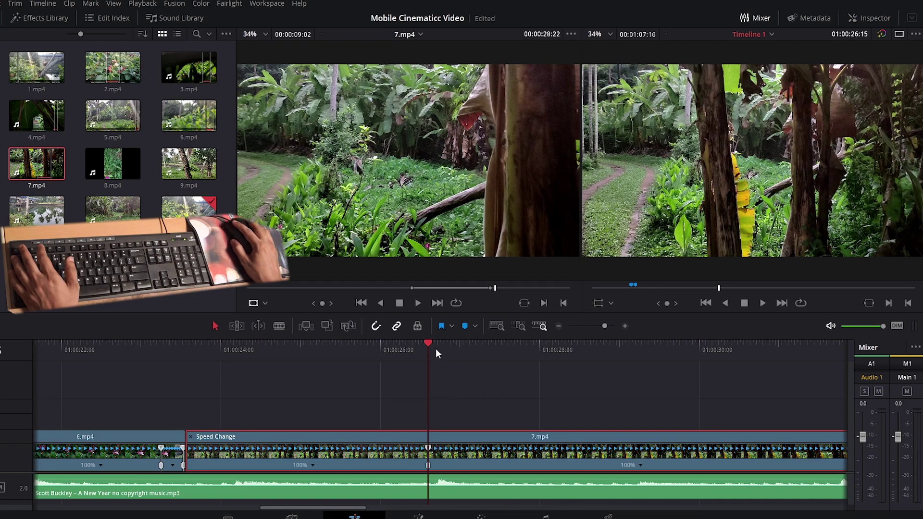
pyautogui.press('space')
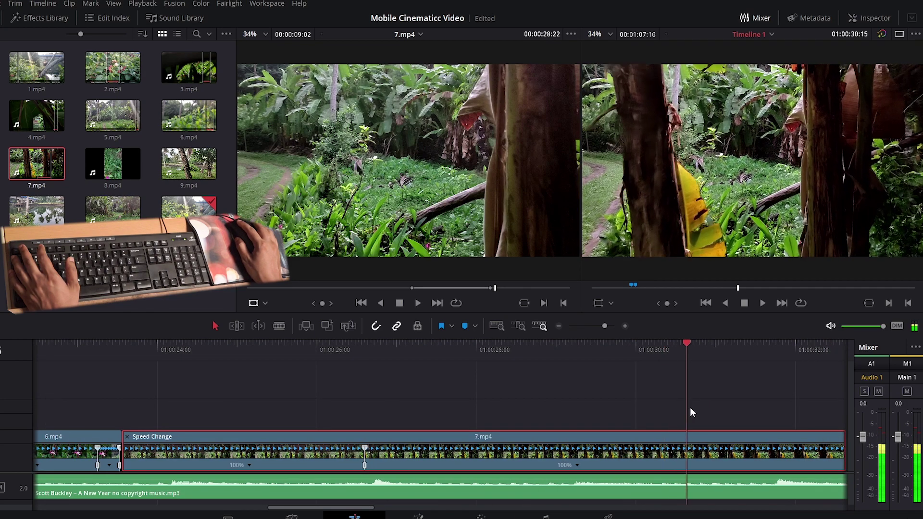
pyautogui.press('space')
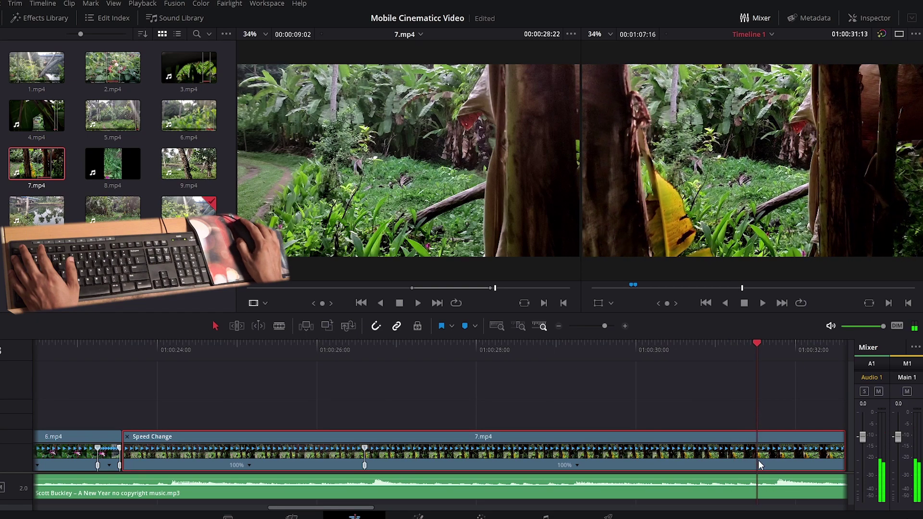
pyautogui.click(576, 465)
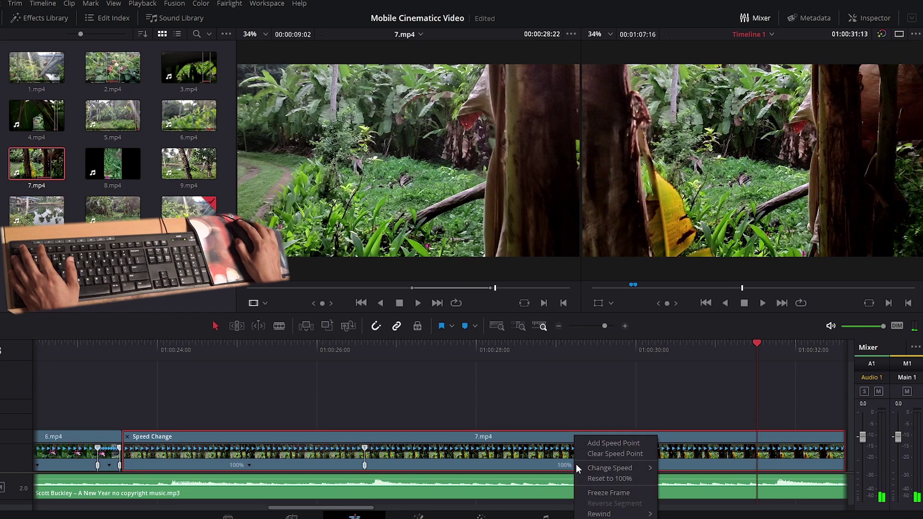
pyautogui.click(607, 442)
# Step: Speed up the middle section of 7.mp4 and preview the result
pyautogui.moveTo(757, 451); pyautogui.dragTo(390, 466)
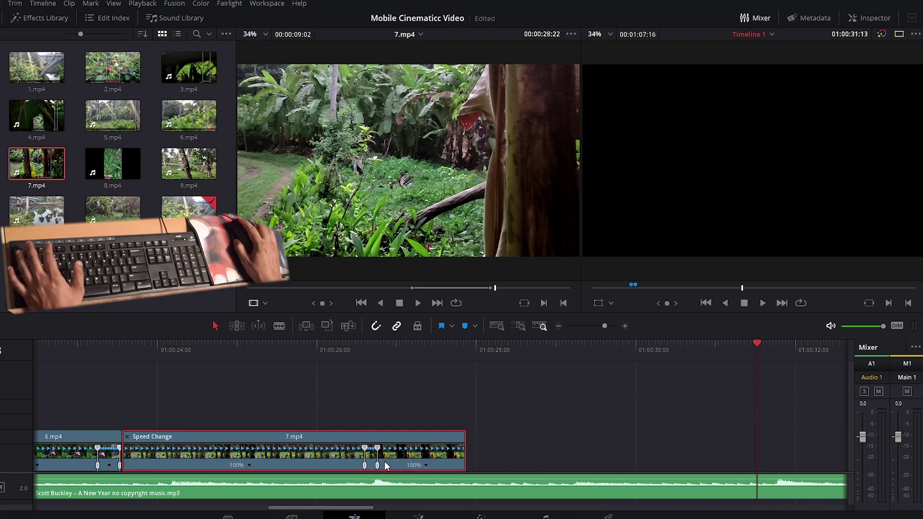
pyautogui.click(289, 347)
pyautogui.press('space')
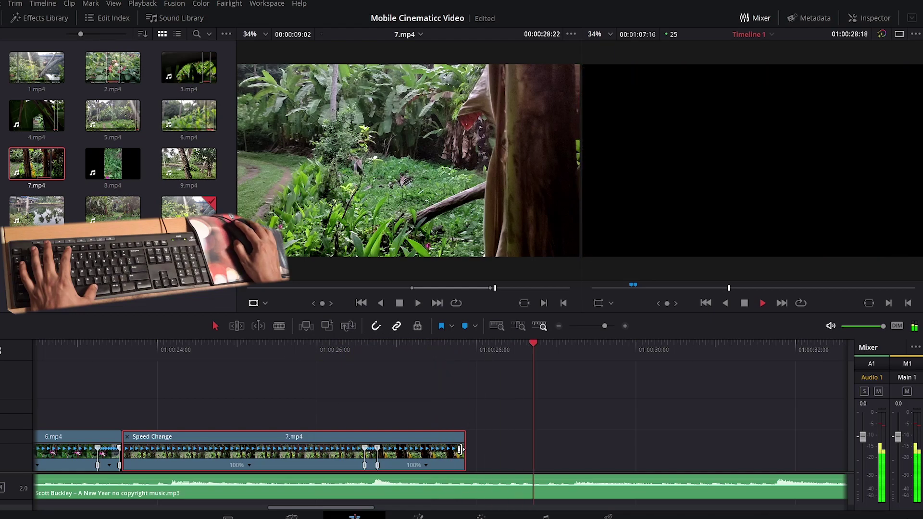
# Step: Slow the final section of 7.mp4 to 45% and play back the slowed ending
pyautogui.moveTo(510, 447); pyautogui.dragTo(574, 447)
pyautogui.click(336, 345)
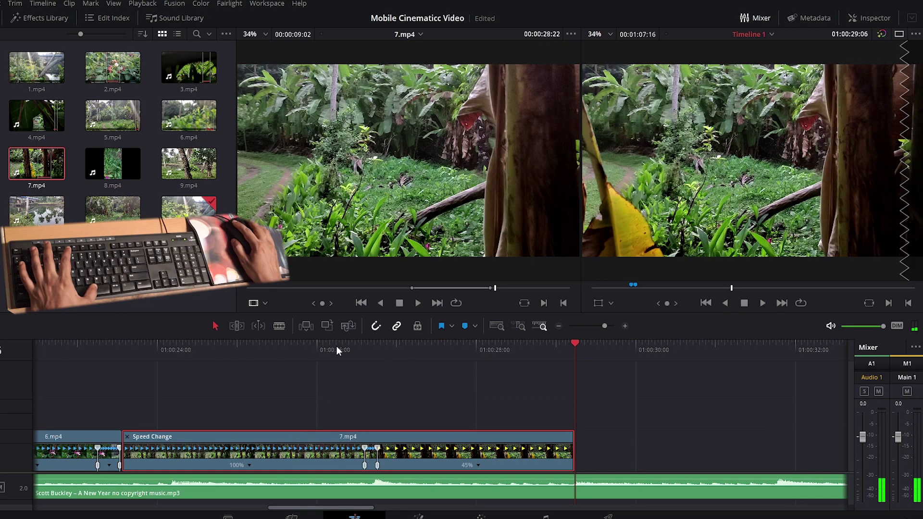
pyautogui.press('space')
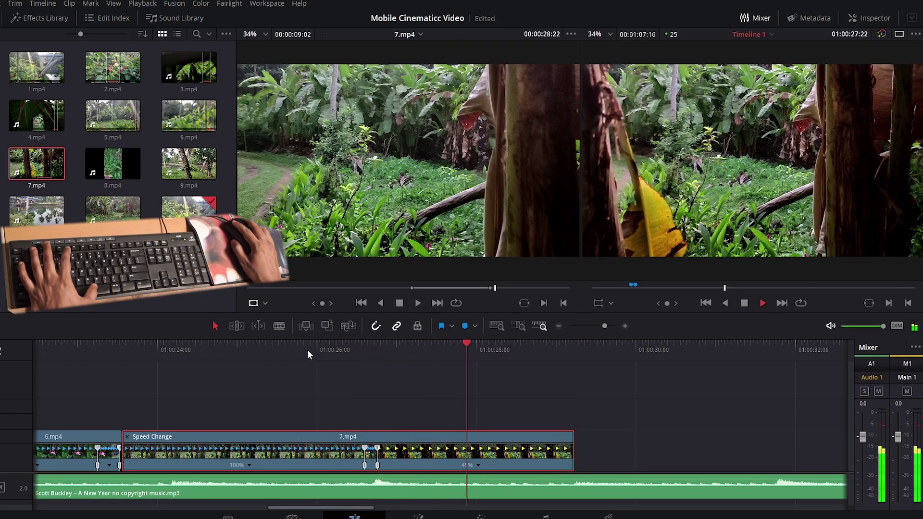
pyautogui.click(240, 352)
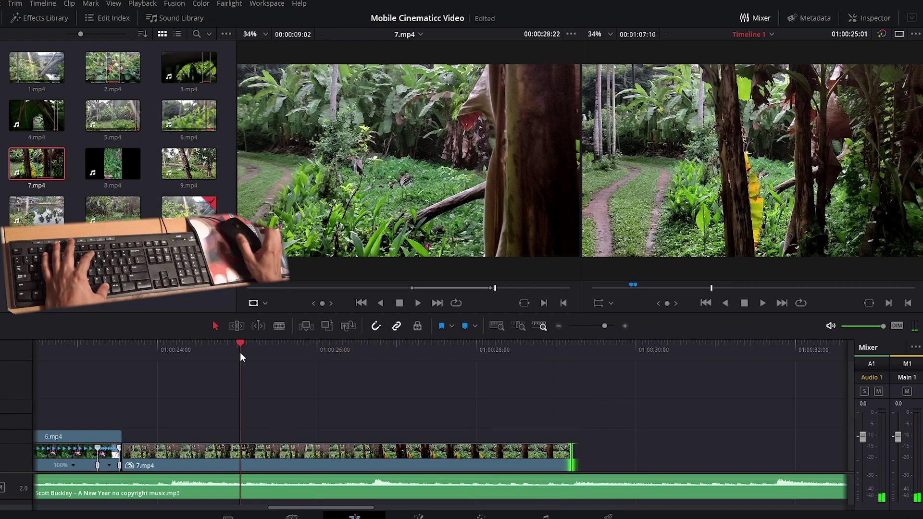
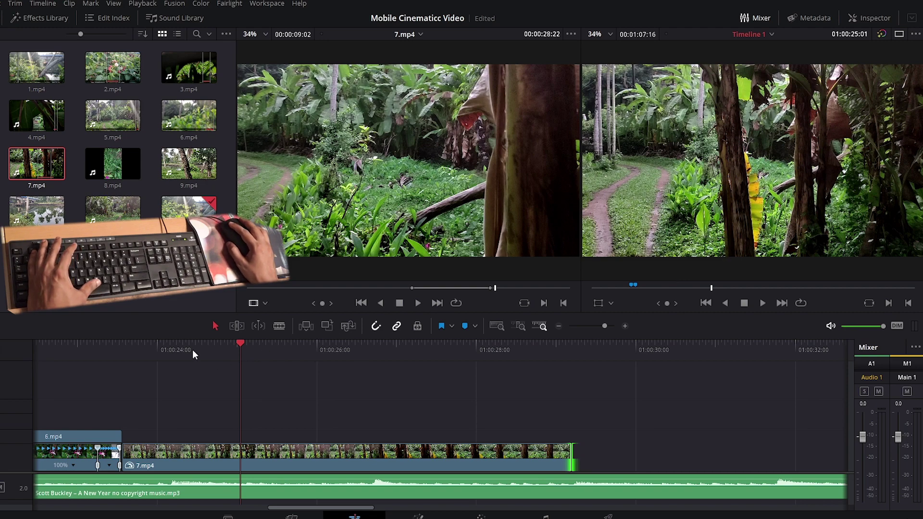
# Step: Play back the 7.mp4 garden-path clip on the timeline, then select it
pyautogui.click(139, 349)
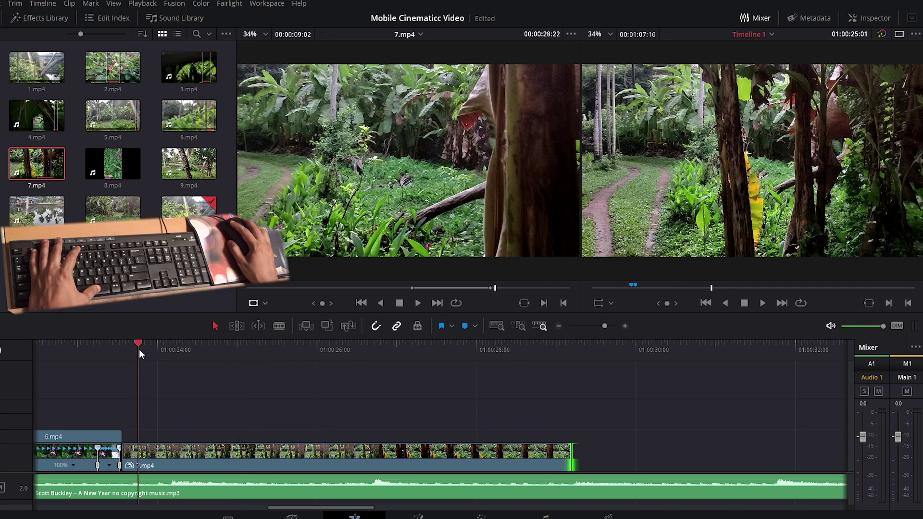
pyautogui.press('space')
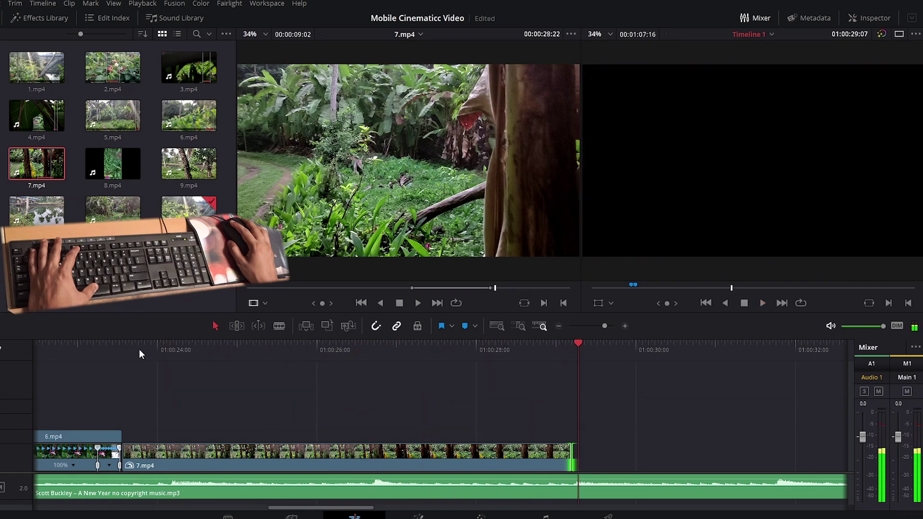
pyautogui.press('space')
pyautogui.click(235, 345)
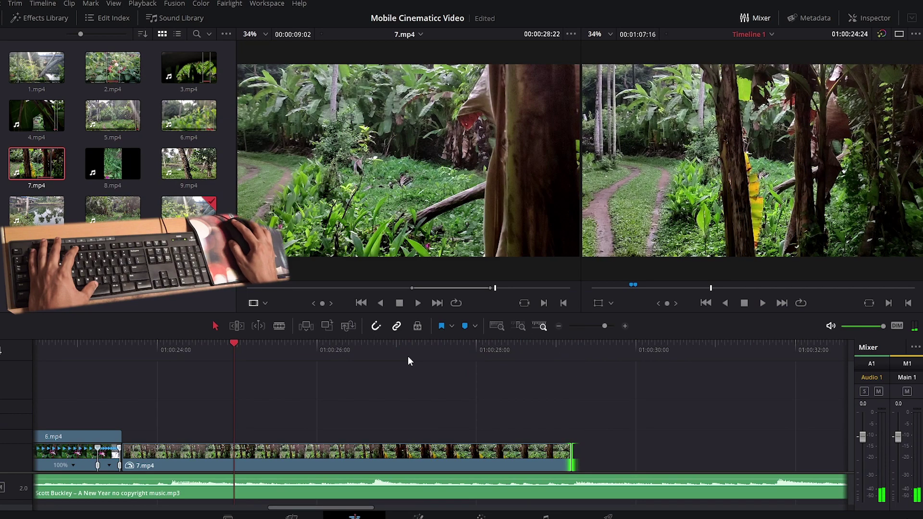
pyautogui.click(330, 346)
pyautogui.click(292, 459)
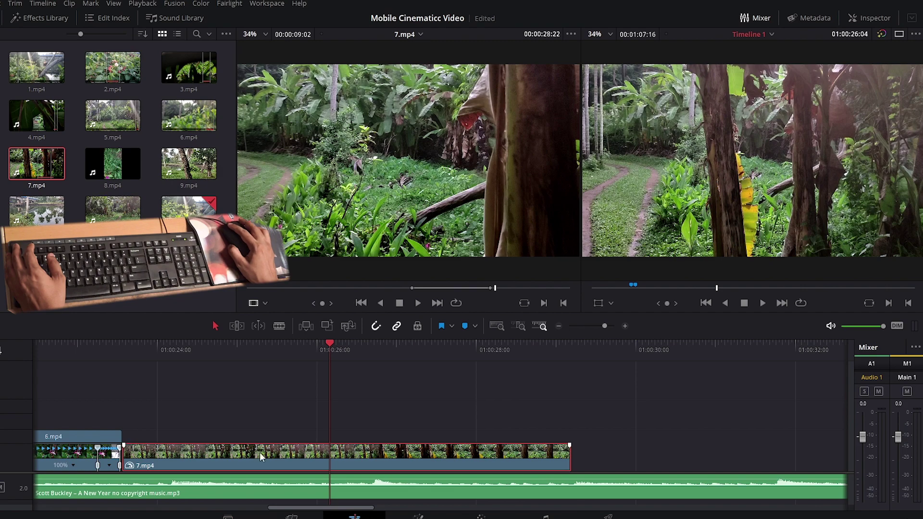
# Step: Stabilize 7.mp4 using Perspective mode in the Inspector's Stabilization settings
pyautogui.click(870, 19)
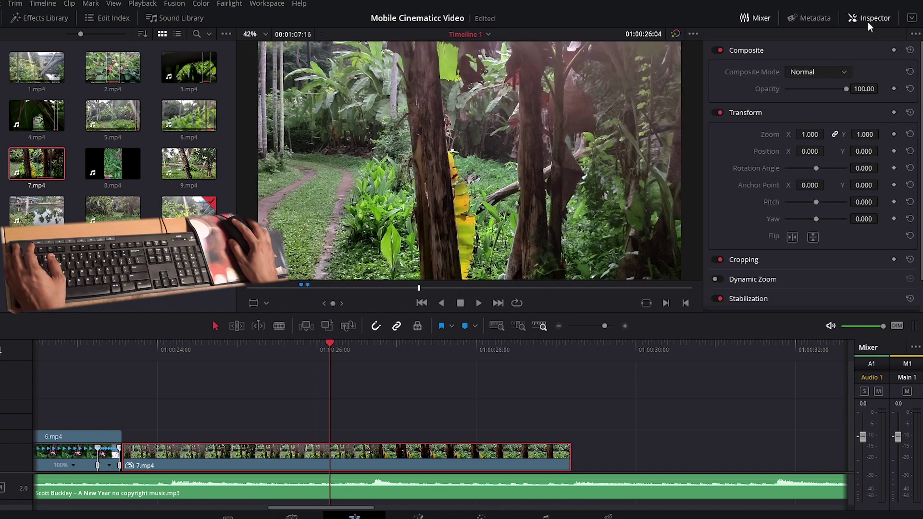
pyautogui.scroll(-2, 781, 266)
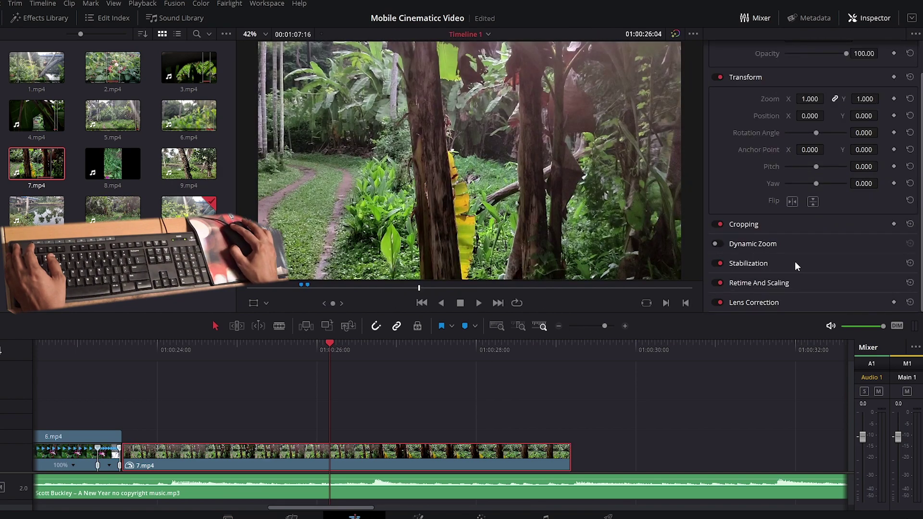
pyautogui.click(769, 265)
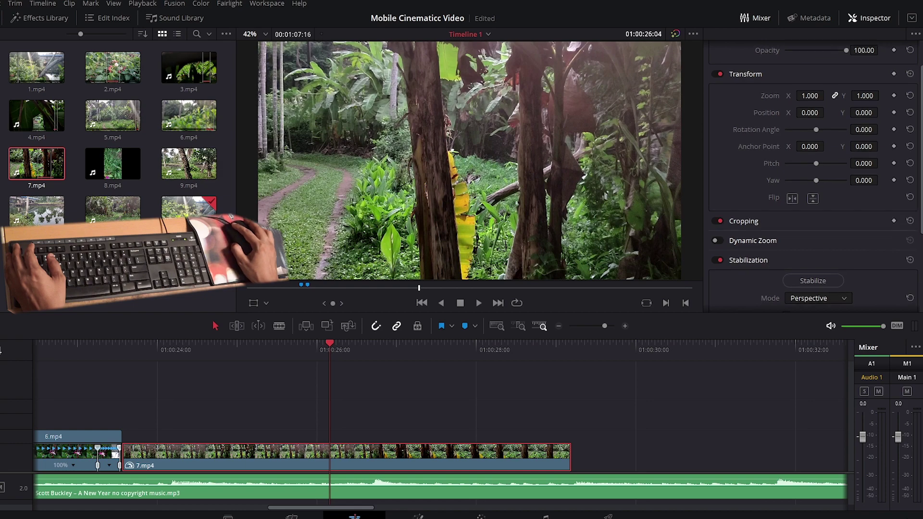
pyautogui.scroll(-5, 873, 244)
pyautogui.click(813, 165)
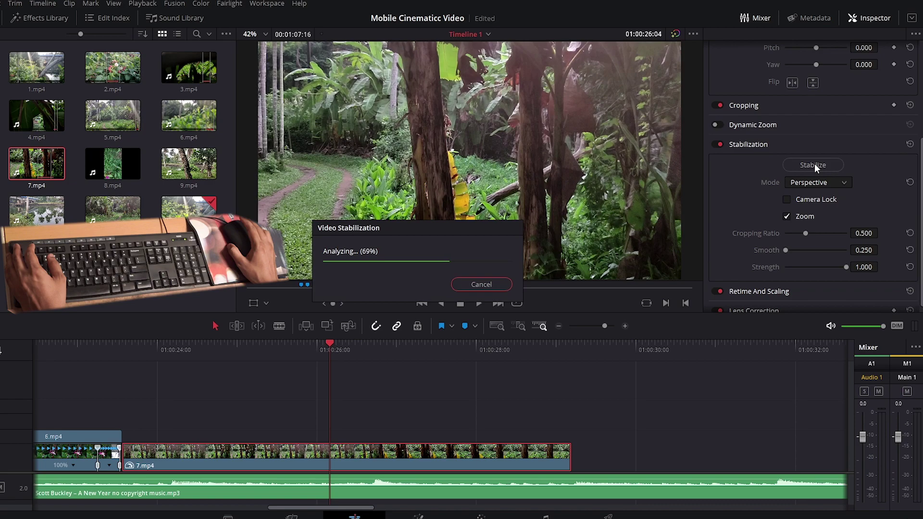
# Step: Play the stabilized 7.mp4 clip twice to check the steadier result
pyautogui.click(129, 348)
pyautogui.press('space')
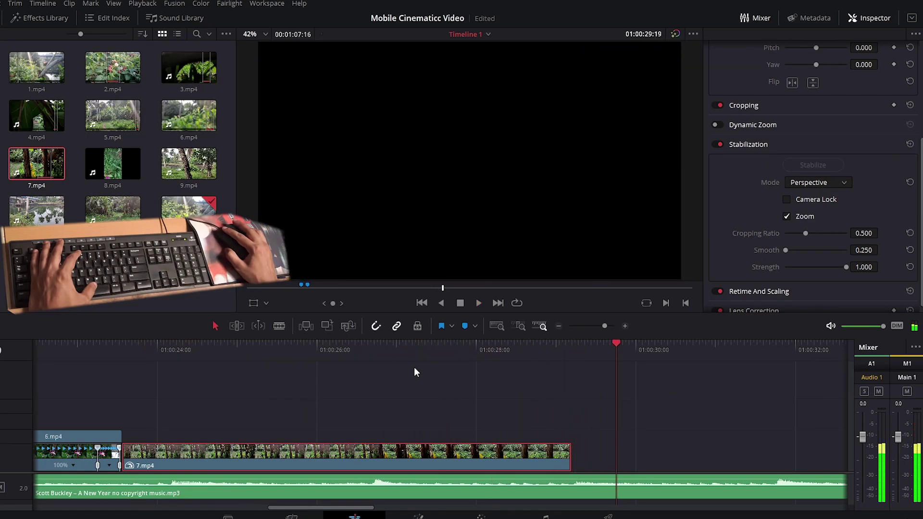
pyautogui.click(377, 355)
pyautogui.click(138, 345)
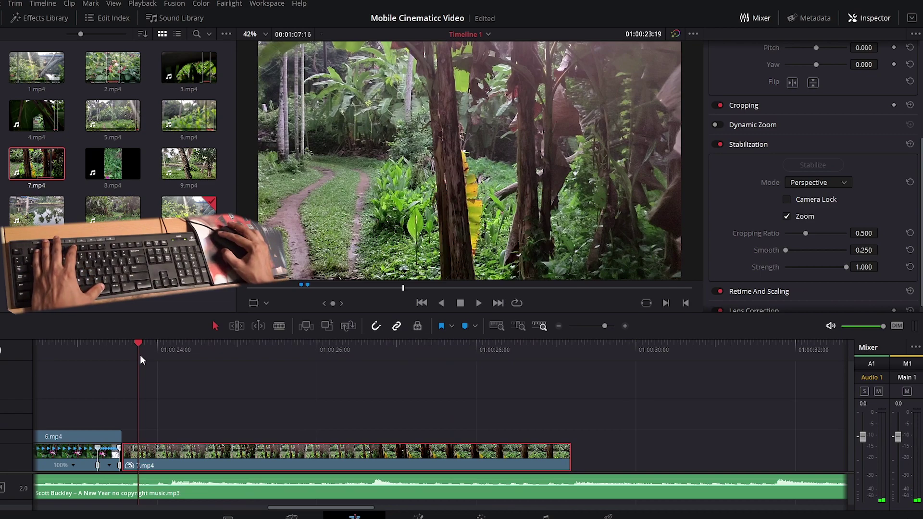
pyautogui.click(154, 345)
pyautogui.press('space')
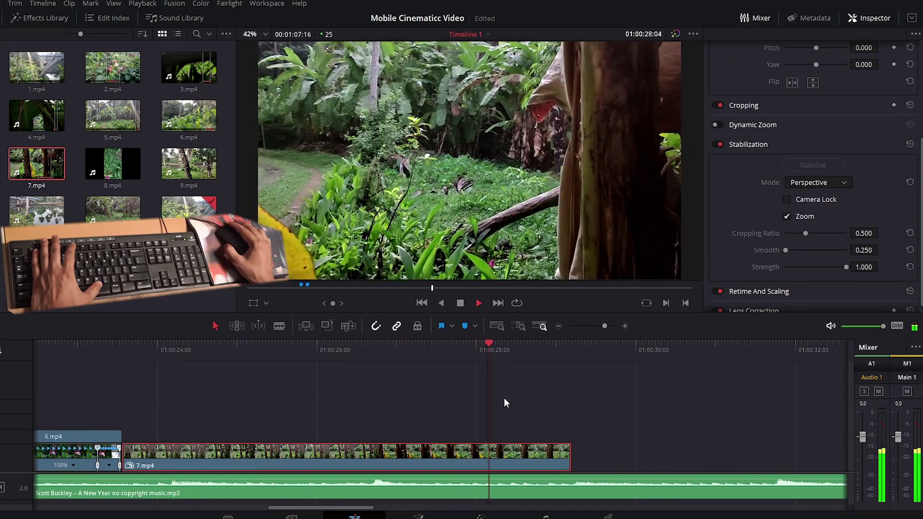
pyautogui.press('Up')
pyautogui.press('Up')
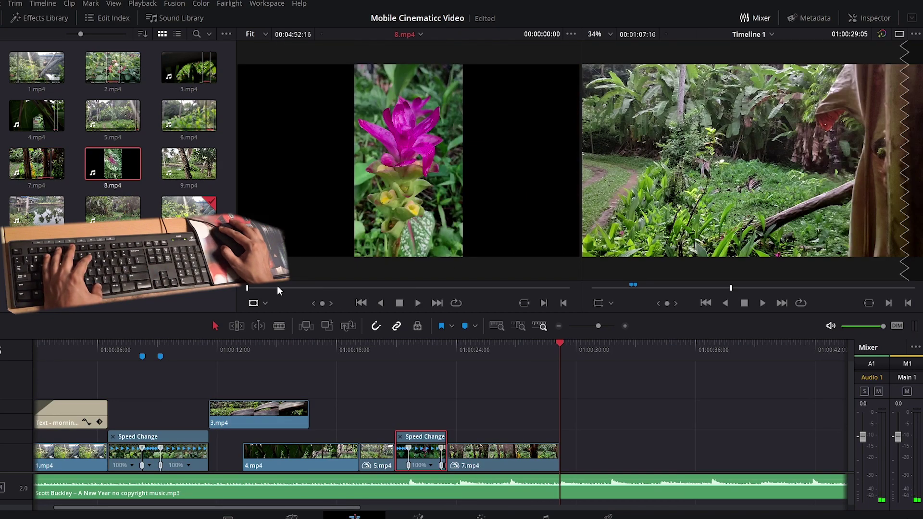
# Step: Scrub through 8.mp4 in the source viewer and settle on the pink flower shot
pyautogui.moveTo(277, 286); pyautogui.dragTo(437, 295)
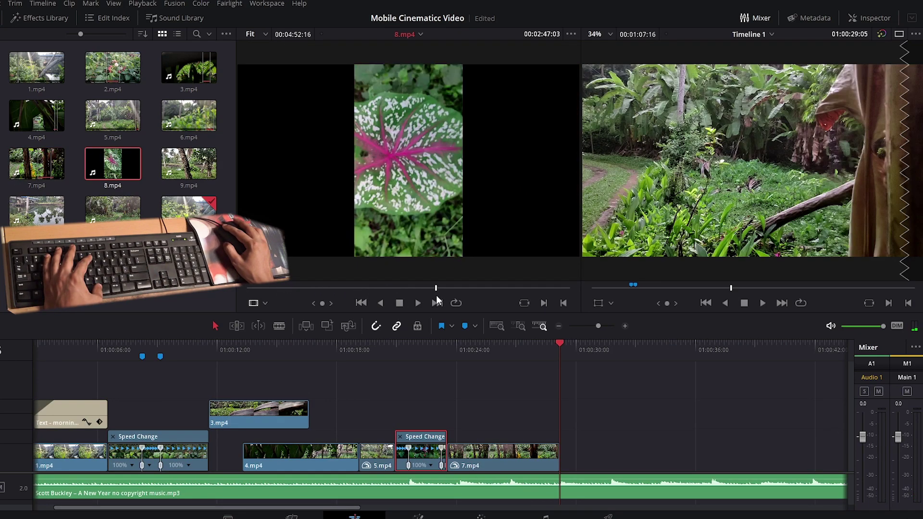
pyautogui.moveTo(436, 295); pyautogui.dragTo(459, 289)
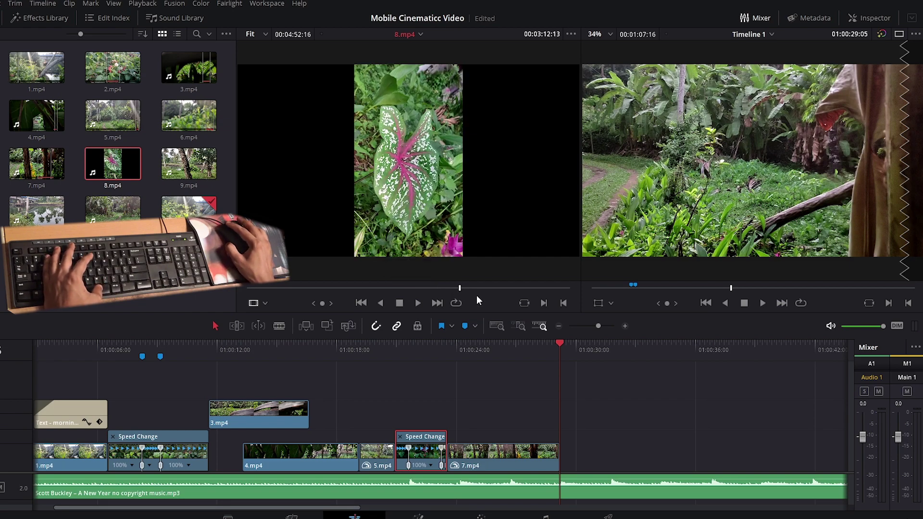
pyautogui.moveTo(460, 287); pyautogui.dragTo(473, 289)
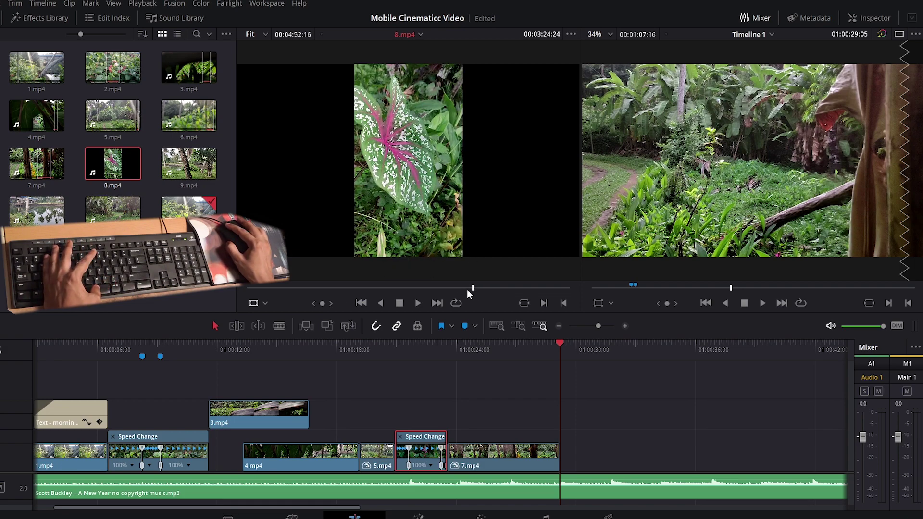
pyautogui.moveTo(468, 290); pyautogui.dragTo(489, 294)
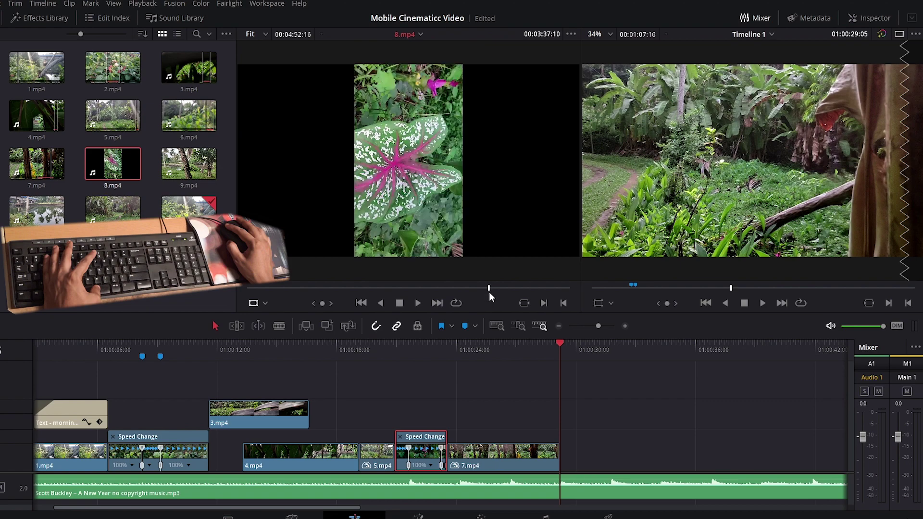
pyautogui.click(336, 289)
pyautogui.press('space')
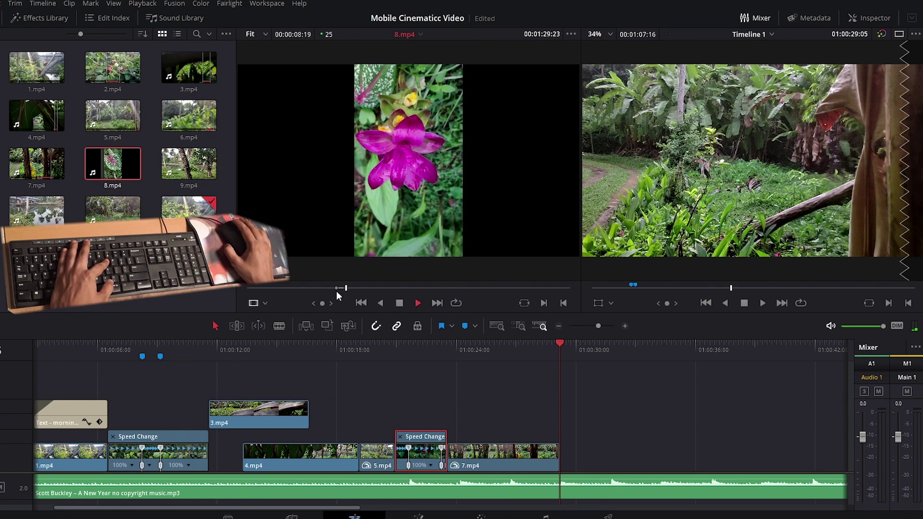
pyautogui.moveTo(336, 290); pyautogui.dragTo(362, 288)
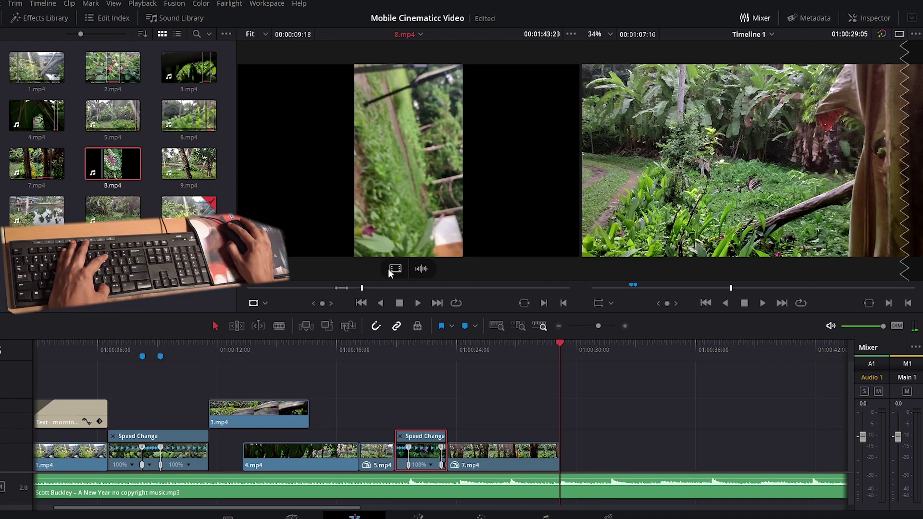
# Step: Add the flower shot's video after 7.mp4 on the timeline and select it
pyautogui.moveTo(389, 270); pyautogui.dragTo(561, 445)
pyautogui.click(591, 344)
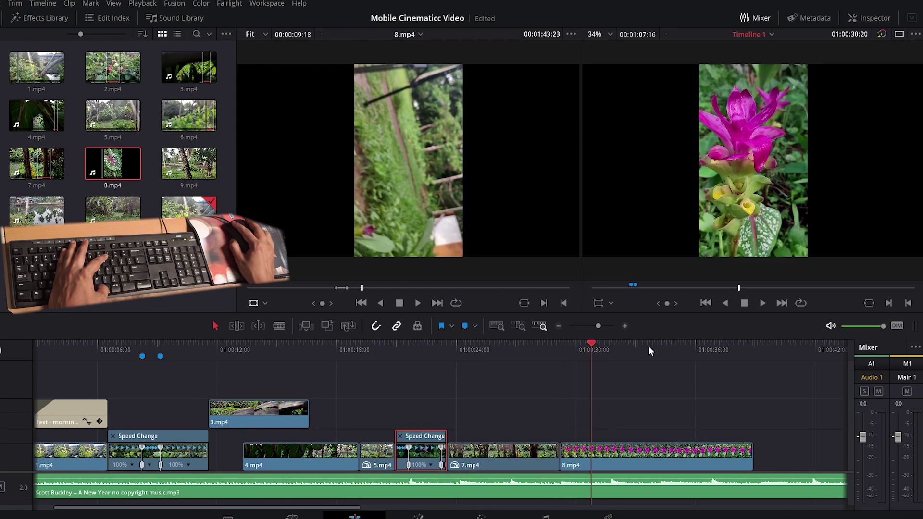
pyautogui.click(636, 343)
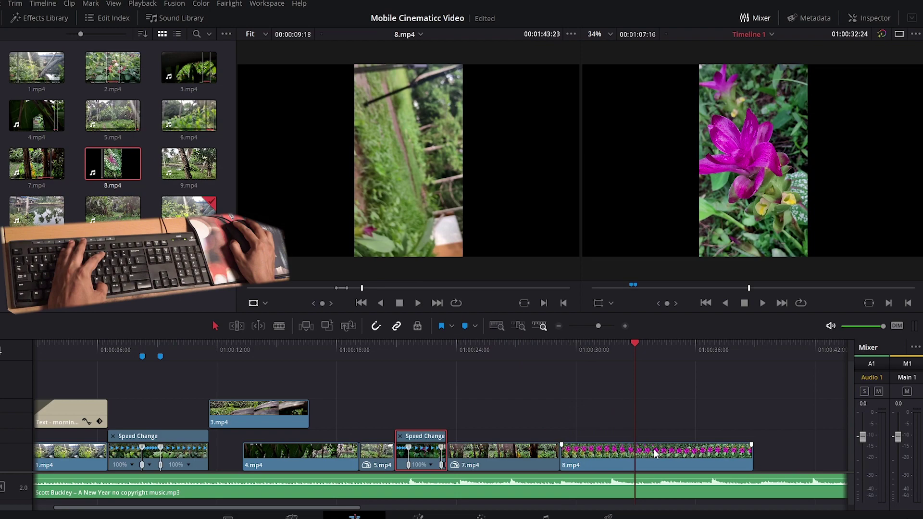
pyautogui.click(654, 449)
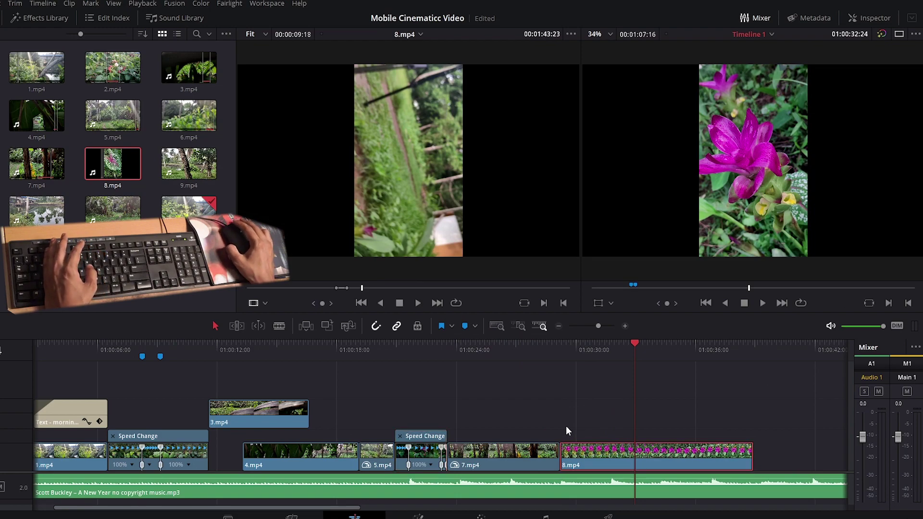
# Step: Set the 8.mp4 clip's Rotation Angle to -90 in the Inspector
pyautogui.click(873, 17)
pyautogui.scroll(3, 799, 211)
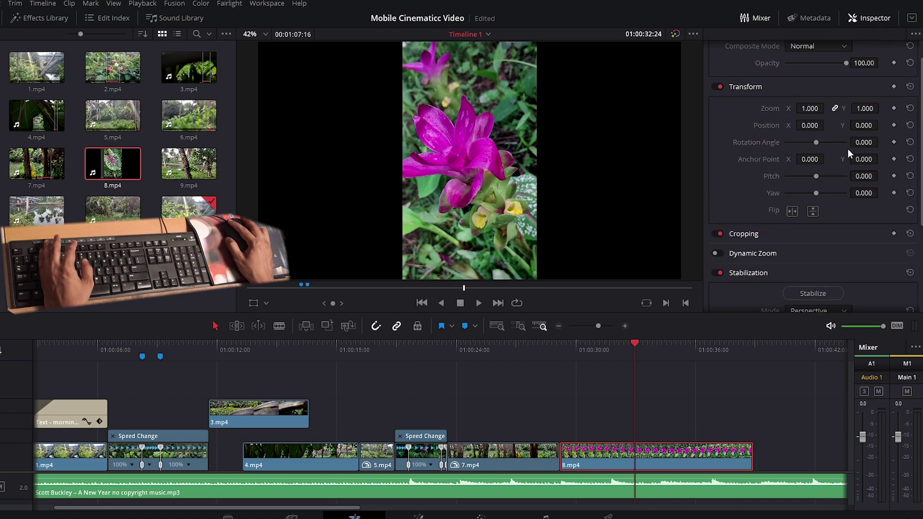
pyautogui.moveTo(869, 142)
pyautogui.mouseDown()
pyautogui.moveTo(881, 142)
pyautogui.moveTo(837, 142)
pyautogui.moveTo(881, 143)
pyautogui.moveTo(856, 142)
pyautogui.mouseUp()
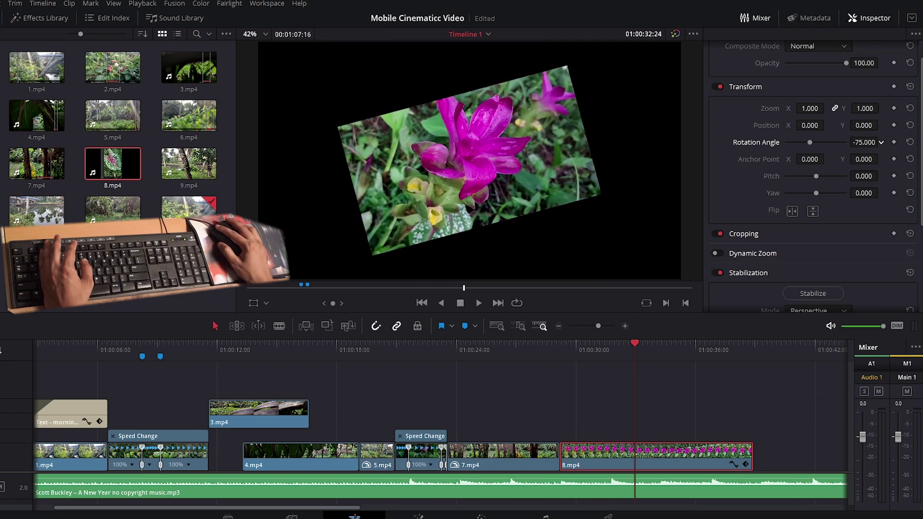
pyautogui.doubleClick(864, 143)
pyautogui.write('-90')
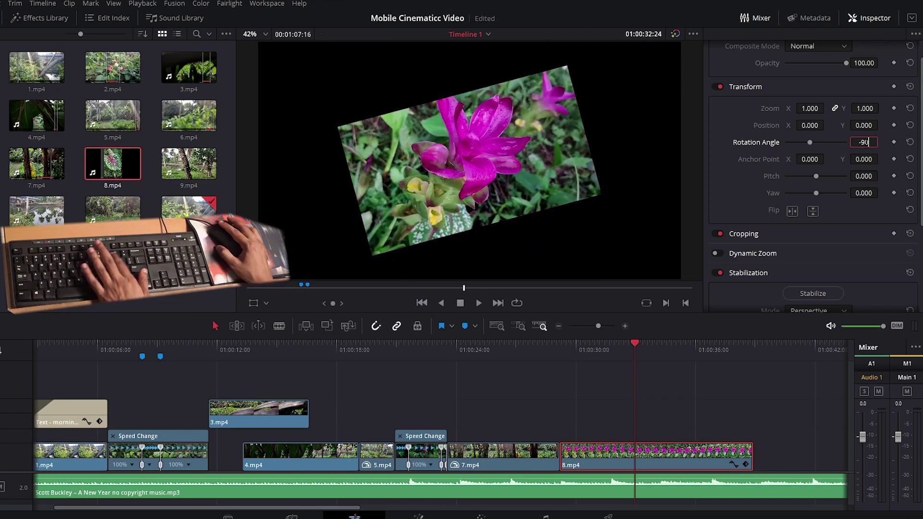
pyautogui.press('Return')
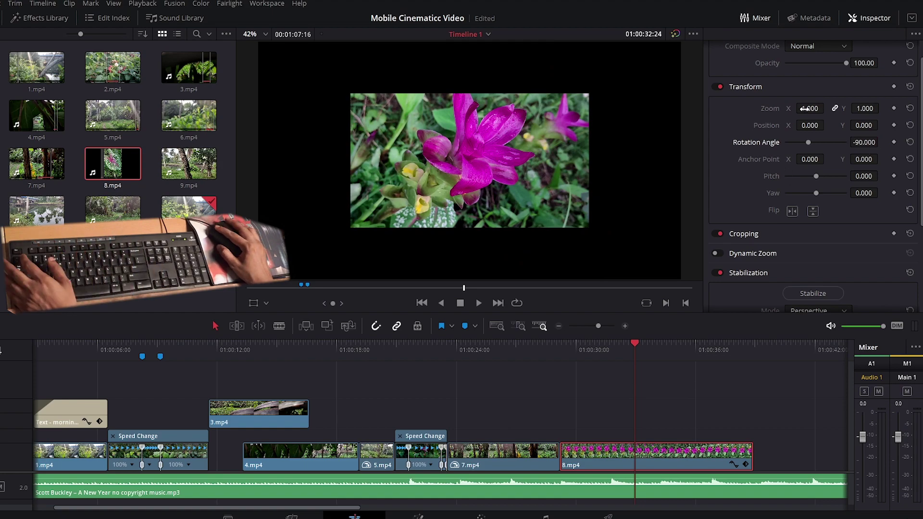
# Step: Zoom the rotated flower clip to 1.780 and play it to check the framing
pyautogui.moveTo(811, 108)
pyautogui.mouseDown()
pyautogui.moveTo(847, 109)
pyautogui.moveTo(800, 108)
pyautogui.mouseUp()
pyautogui.click(512, 350)
pyautogui.press('space')
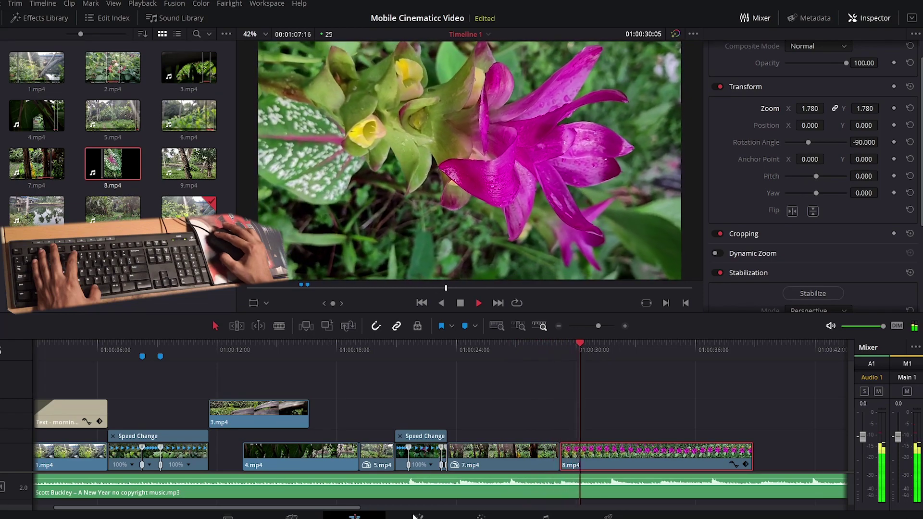
pyautogui.press('space')
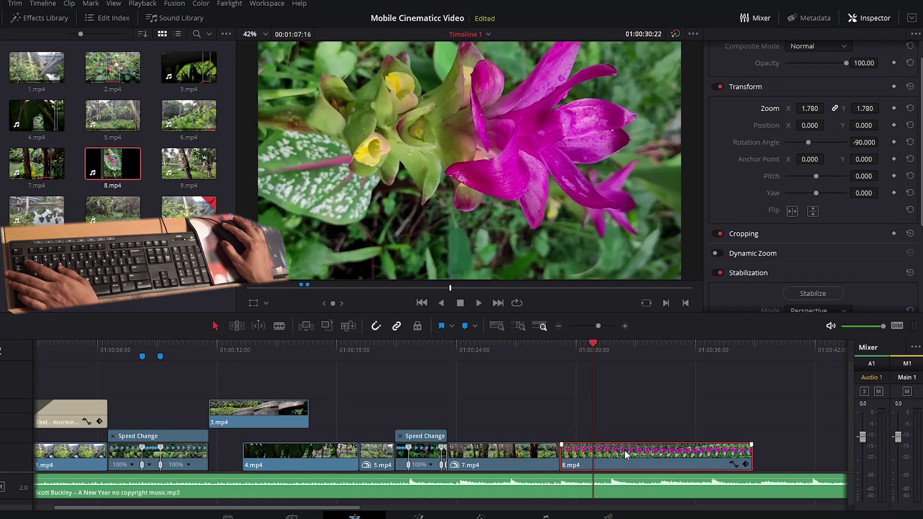
# Step: Add a speed point to 8.mp4, speed up its latter part, and shorten its end
pyautogui.hotkey('ctrl', 'r')
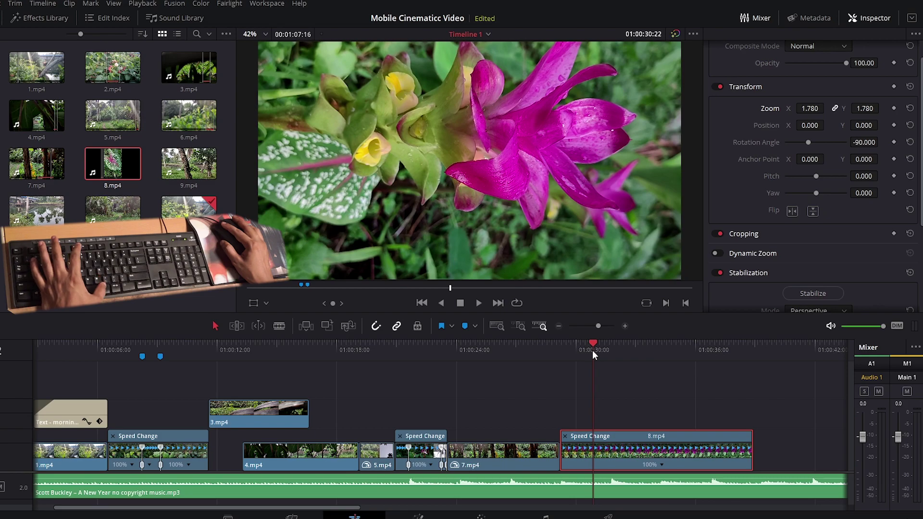
pyautogui.click(661, 465)
pyautogui.moveTo(592, 350); pyautogui.dragTo(735, 404)
pyautogui.click(693, 444)
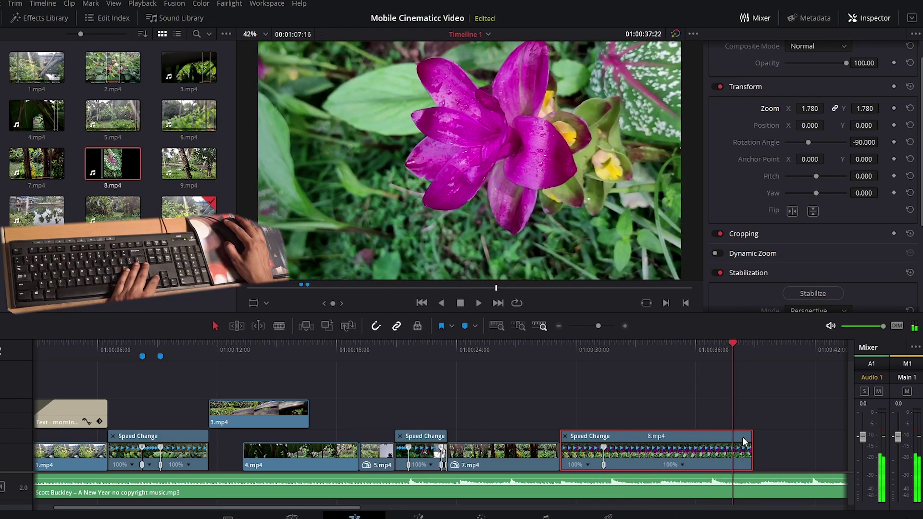
pyautogui.moveTo(743, 442); pyautogui.dragTo(745, 439)
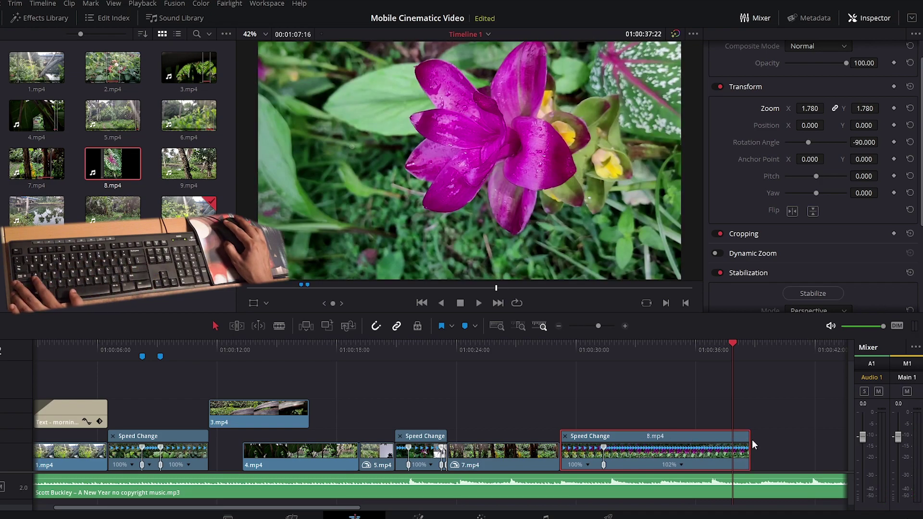
pyautogui.moveTo(750, 440); pyautogui.dragTo(615, 452)
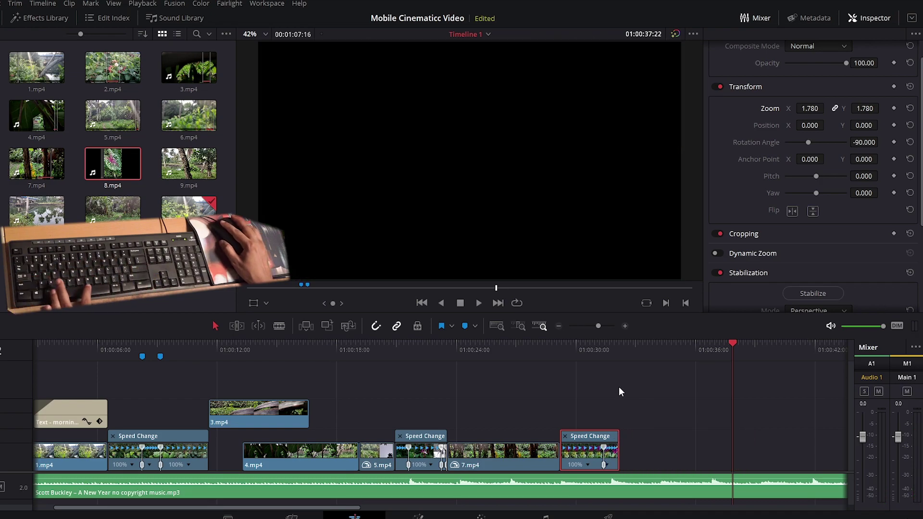
# Step: Replay the shortened flower shot, then load 8.mp4 in the source viewer
pyautogui.click(588, 359)
pyautogui.press('space')
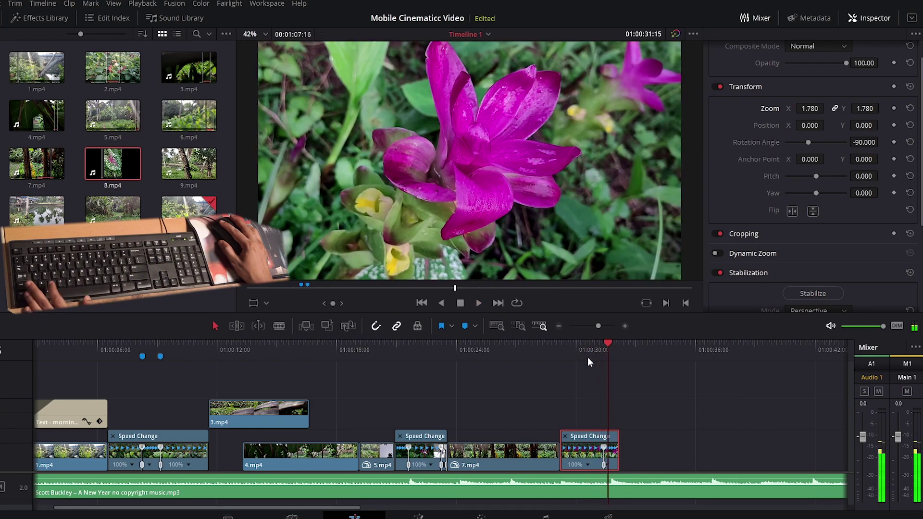
pyautogui.click(587, 356)
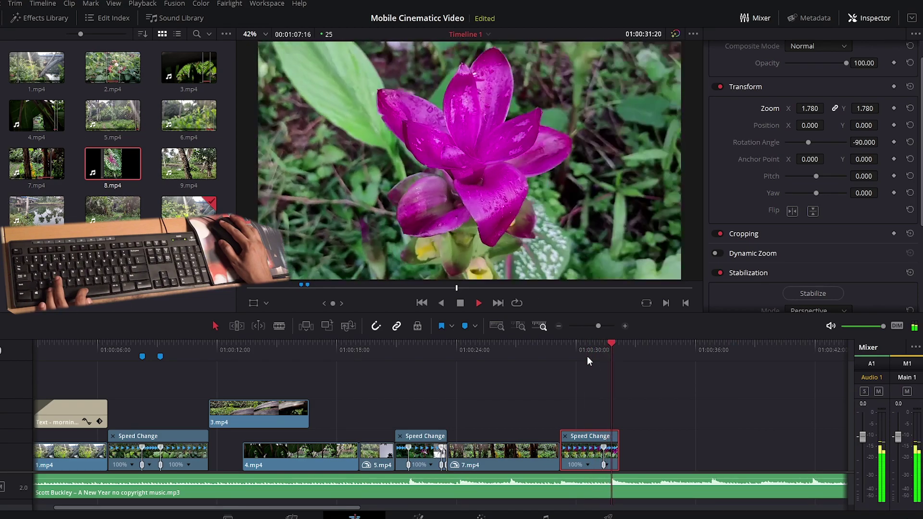
pyautogui.doubleClick(124, 169)
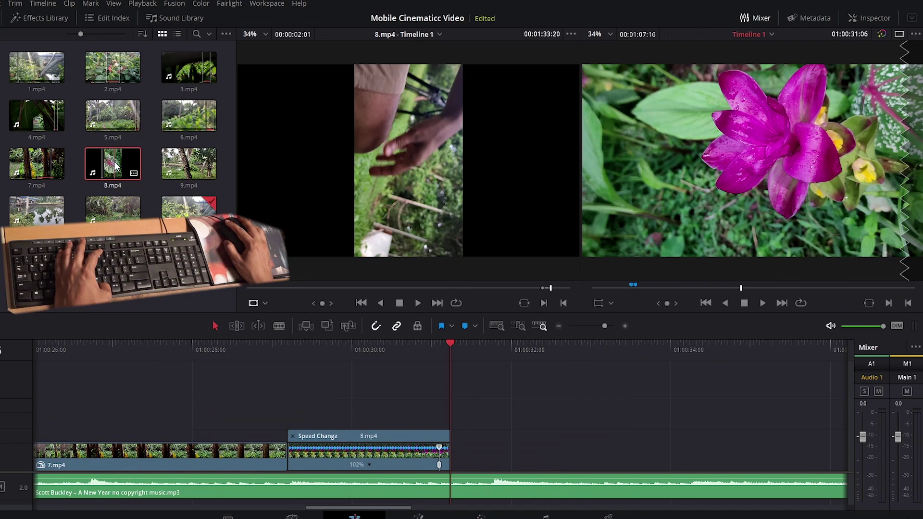
# Step: Find the pink-veined leaf shot in 8.mp4 and place it after the speed-changed clip
pyautogui.click(417, 288)
pyautogui.moveTo(422, 292); pyautogui.dragTo(506, 295)
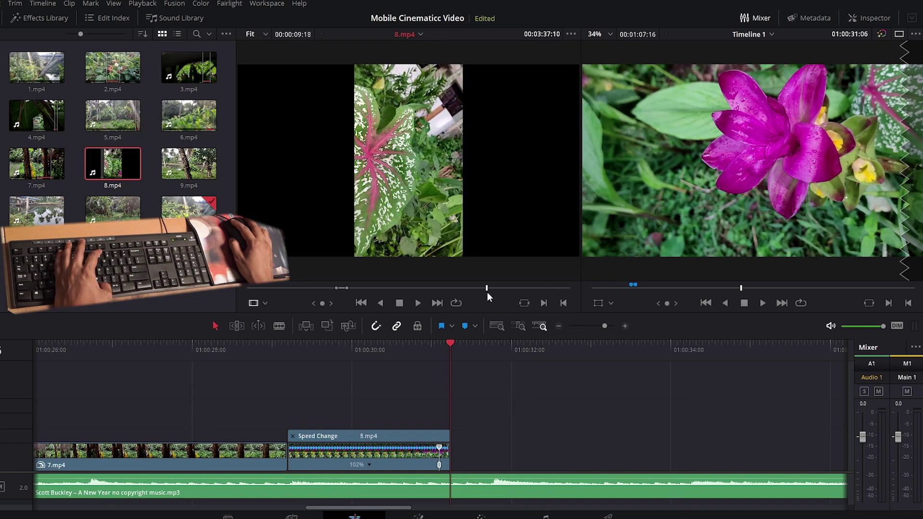
pyautogui.moveTo(423, 202)
pyautogui.mouseDown()
pyautogui.moveTo(459, 426)
pyautogui.moveTo(480, 452)
pyautogui.mouseUp()
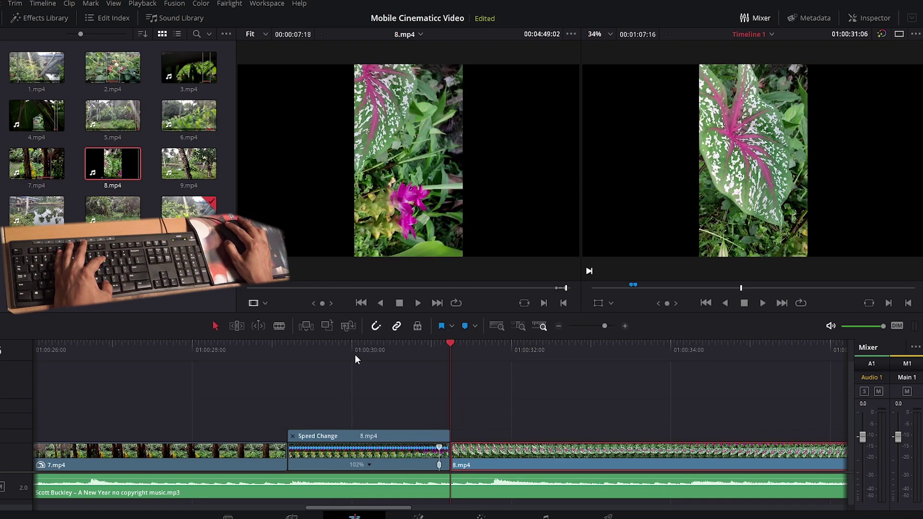
pyautogui.press('space')
# Step: Play back the flower-to-leaf edit from just before the flower shot to check it
pyautogui.click(672, 378)
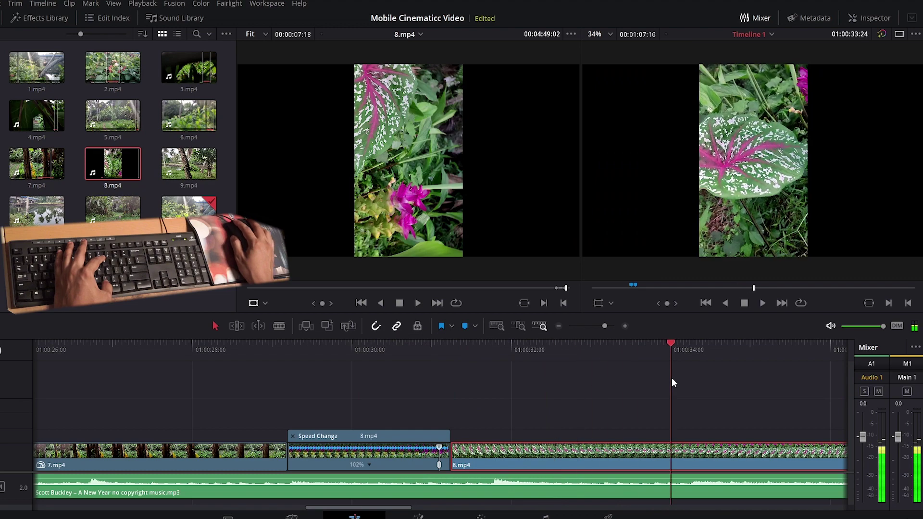
pyautogui.click(420, 351)
pyautogui.moveTo(412, 342); pyautogui.dragTo(380, 350)
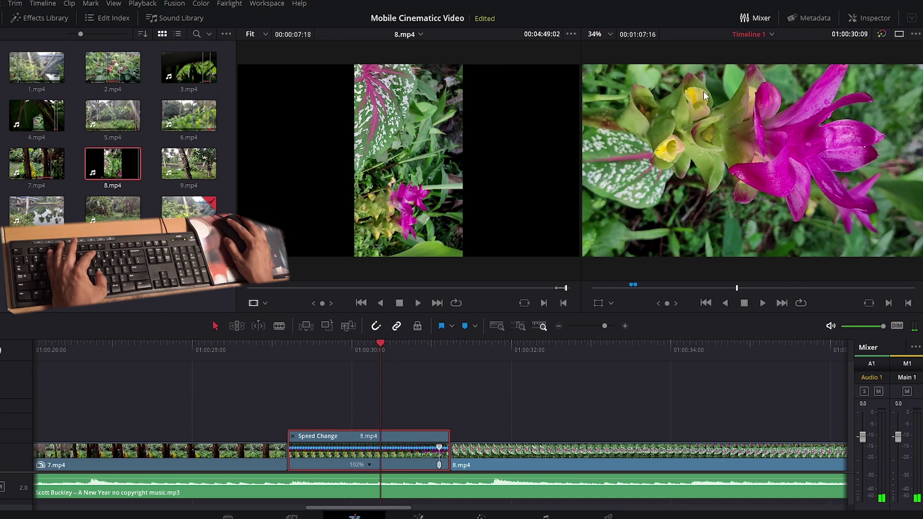
pyautogui.click(870, 18)
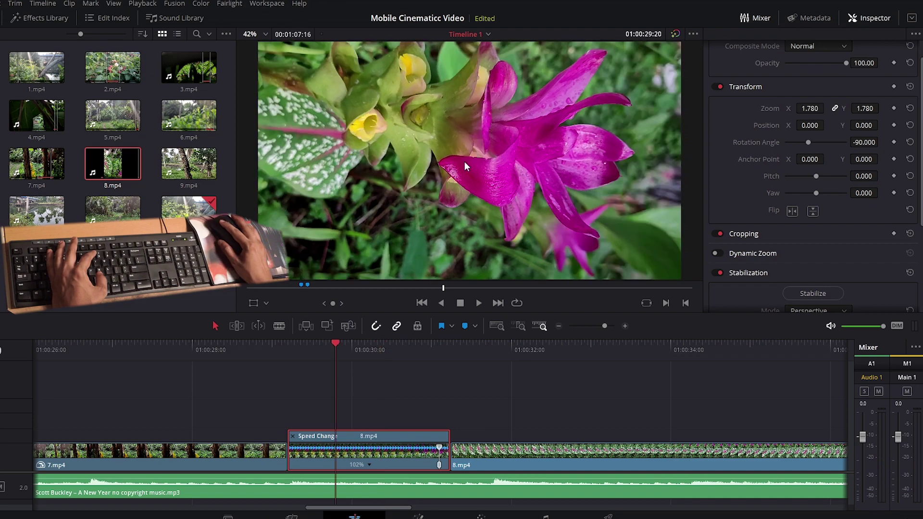
pyautogui.click(359, 354)
pyautogui.press('space')
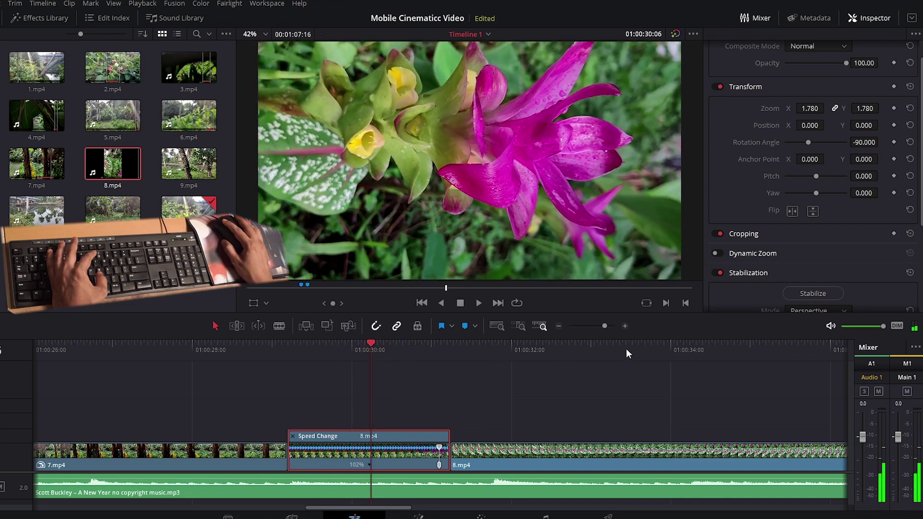
pyautogui.click(351, 353)
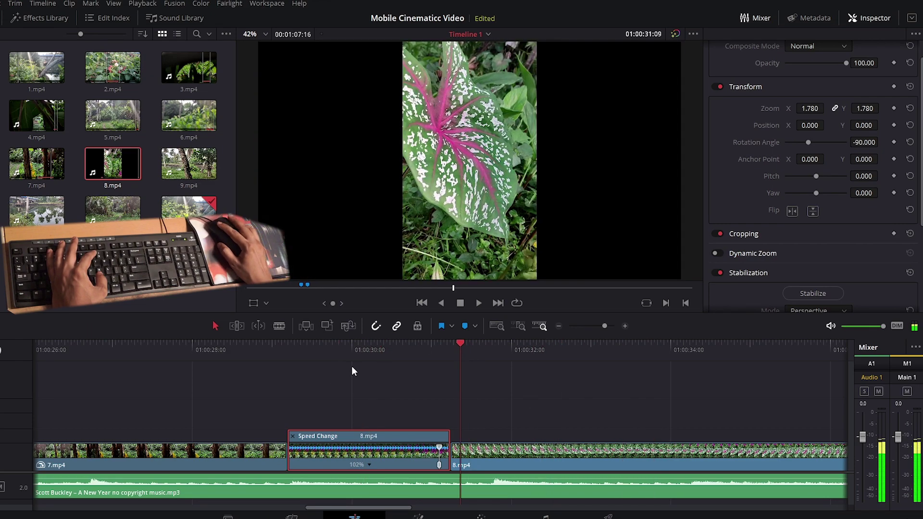
pyautogui.click(510, 352)
pyautogui.click(358, 352)
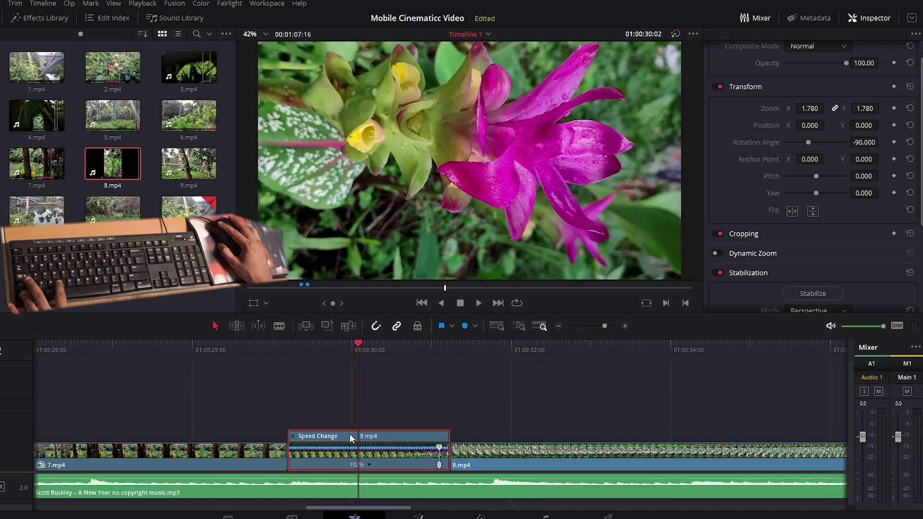
pyautogui.click(523, 343)
# Step: Paste the previous clip's Rotation Angle and Zoom attributes onto the leaf clip
pyautogui.click(553, 455)
pyautogui.rightClick(550, 451)
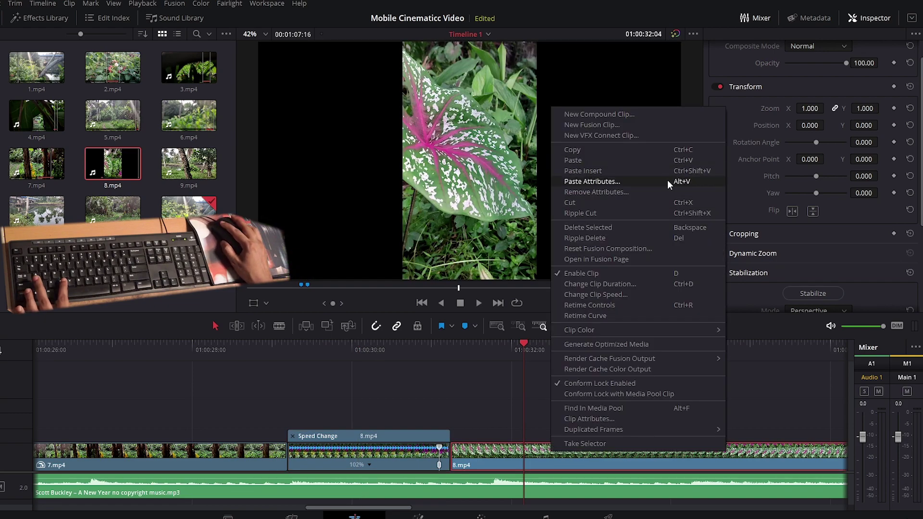
pyautogui.click(551, 462)
pyautogui.press('Left')
pyautogui.press('Left')
pyautogui.press('Left')
pyautogui.hotkey('alt', 'v')
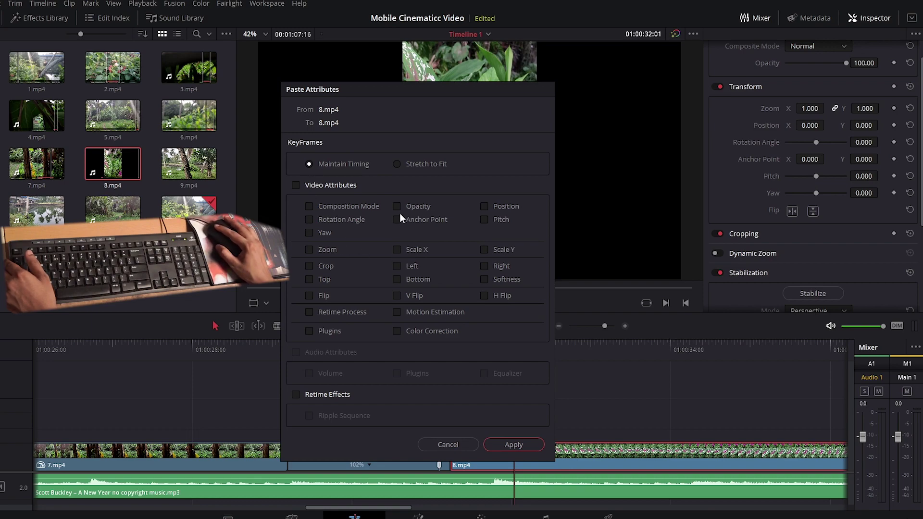
pyautogui.click(332, 219)
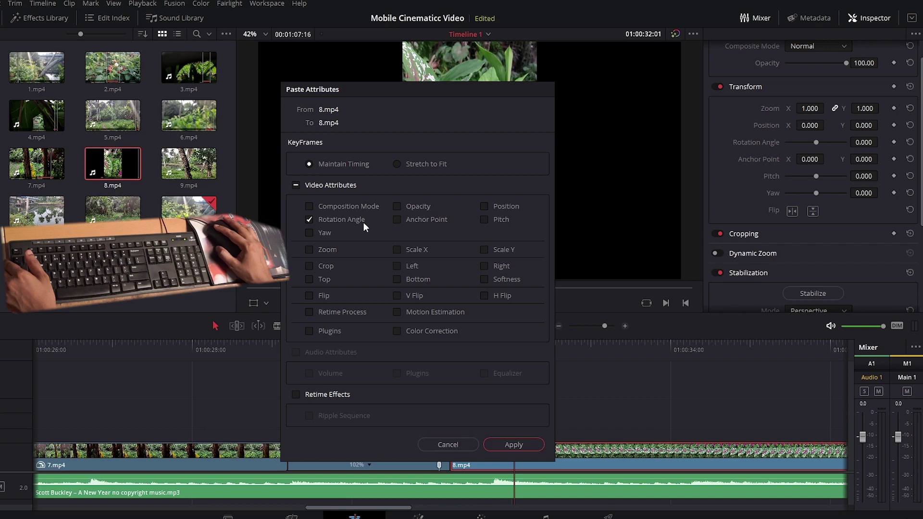
pyautogui.click(309, 250)
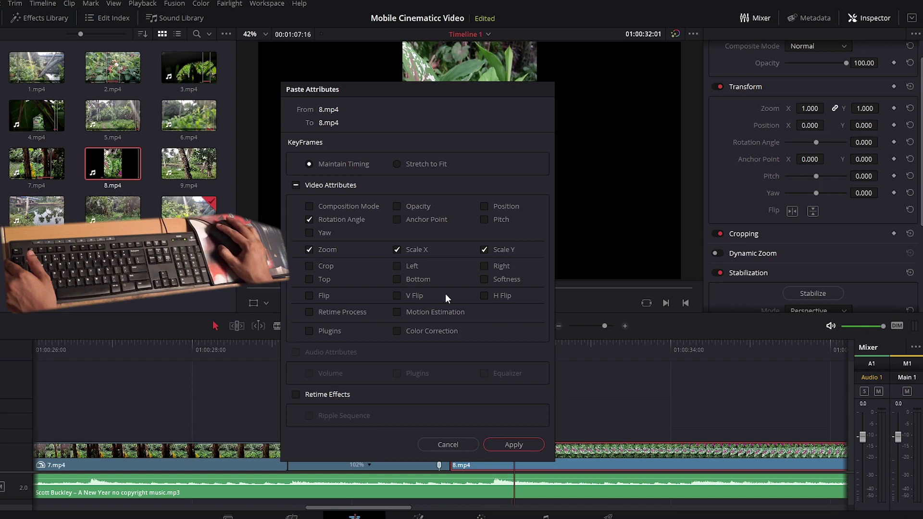
pyautogui.click(511, 443)
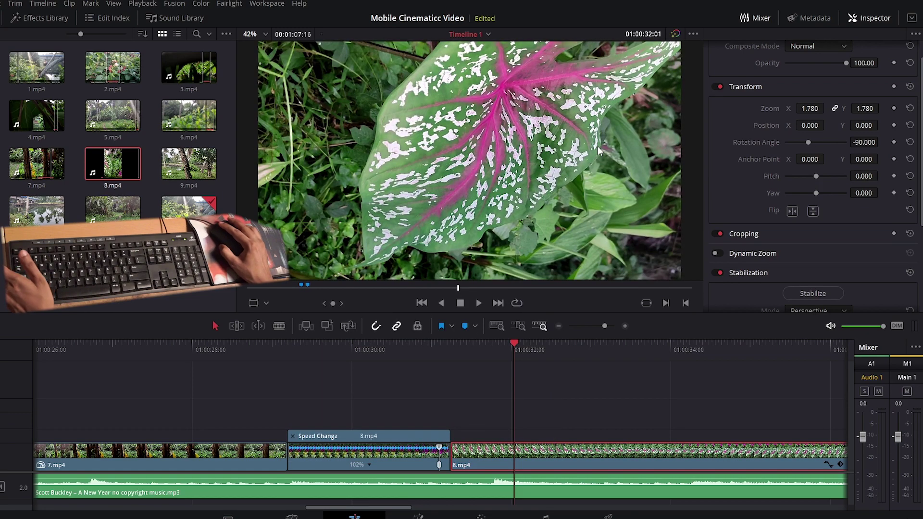
# Step: Compare the leaf clip with the flower shot by jumping between them
pyautogui.click(384, 347)
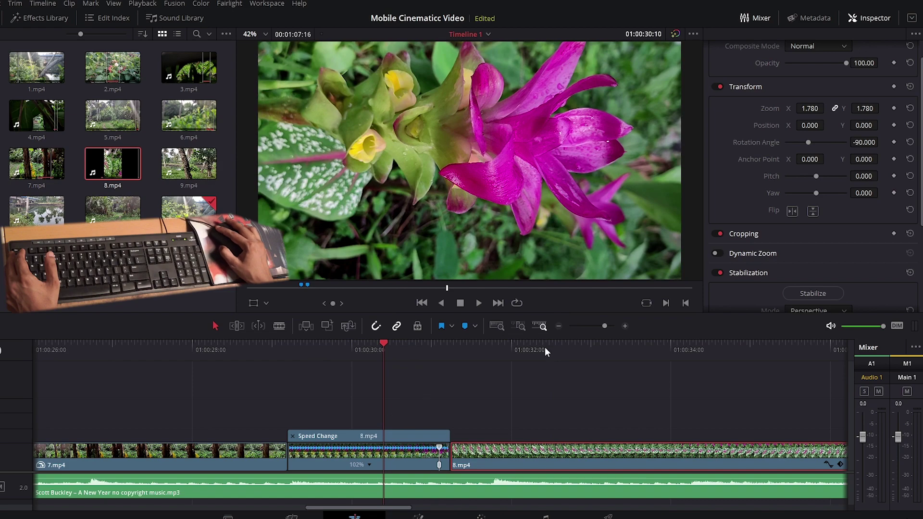
pyautogui.click(545, 345)
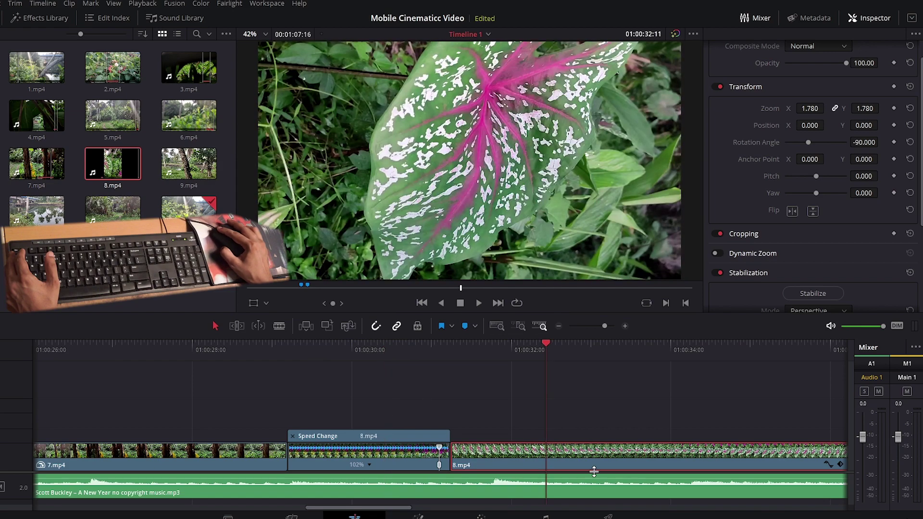
pyautogui.click(371, 347)
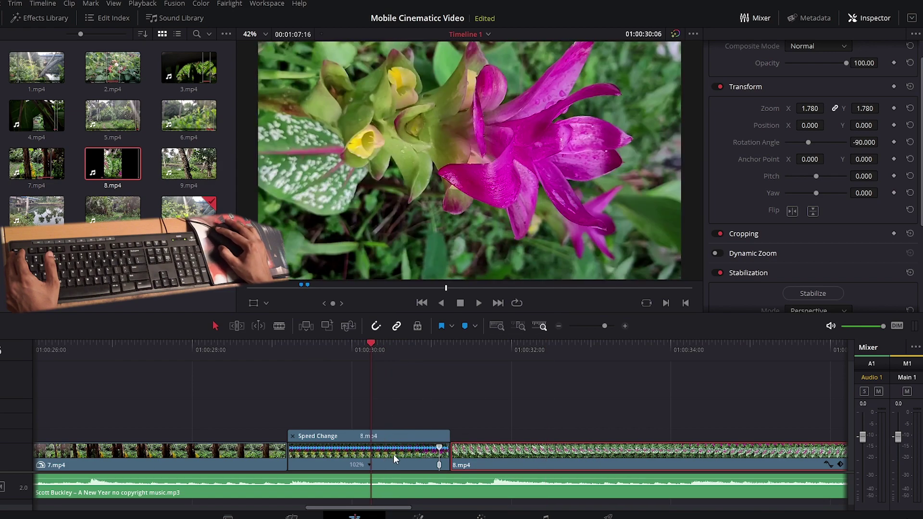
pyautogui.click(393, 436)
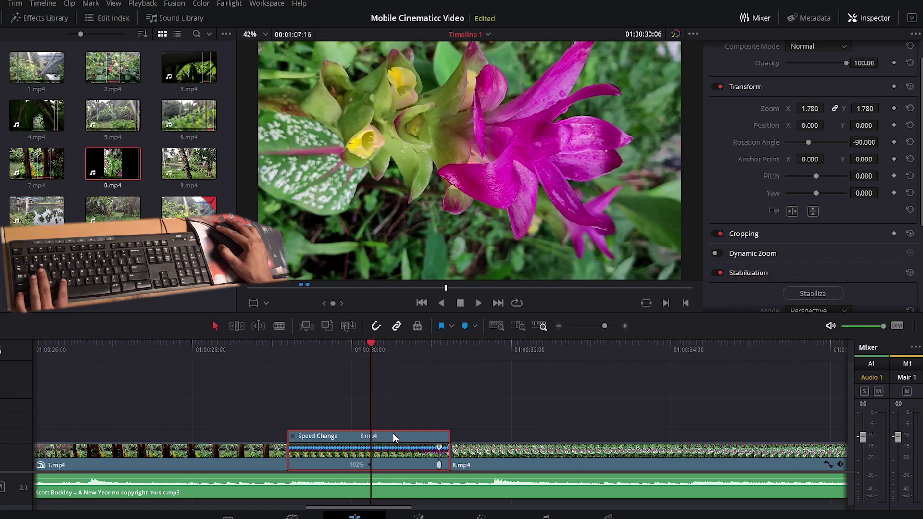
pyautogui.click(542, 344)
pyautogui.click(570, 454)
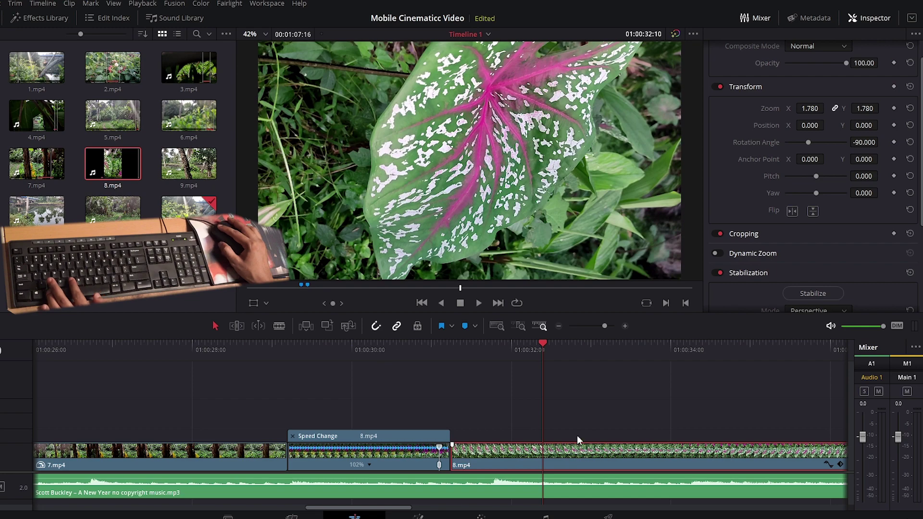
# Step: Play from the flower shot through the leaf clip, then show the leaf clip's speed controls
pyautogui.rightClick(577, 453)
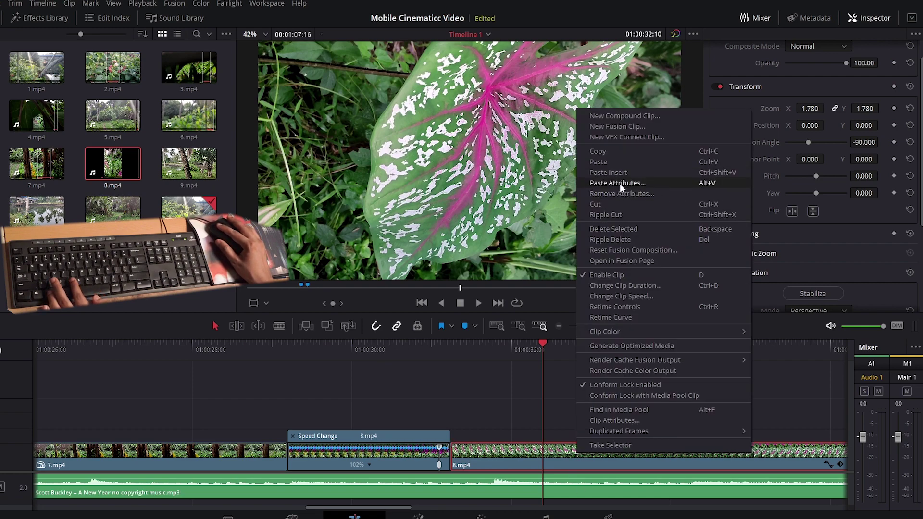
pyautogui.rightClick(540, 449)
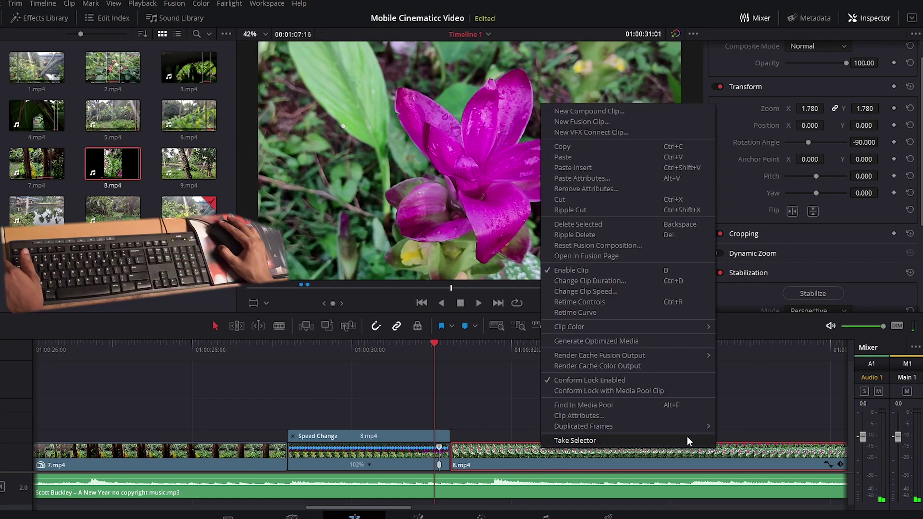
pyautogui.click(362, 346)
pyautogui.press('space')
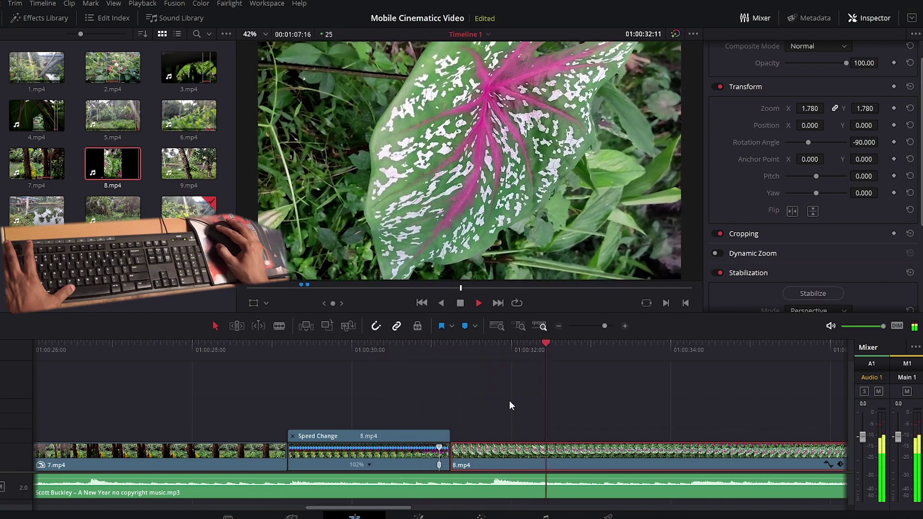
pyautogui.press('space')
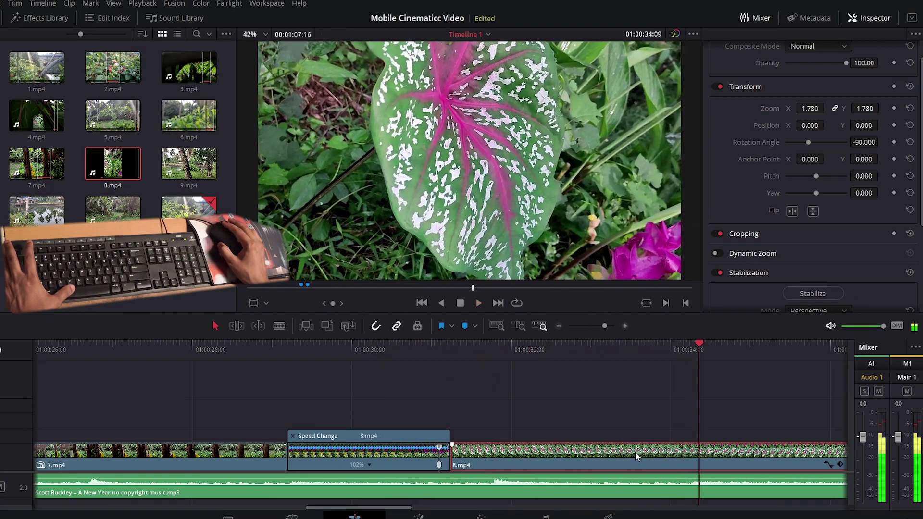
pyautogui.click(728, 346)
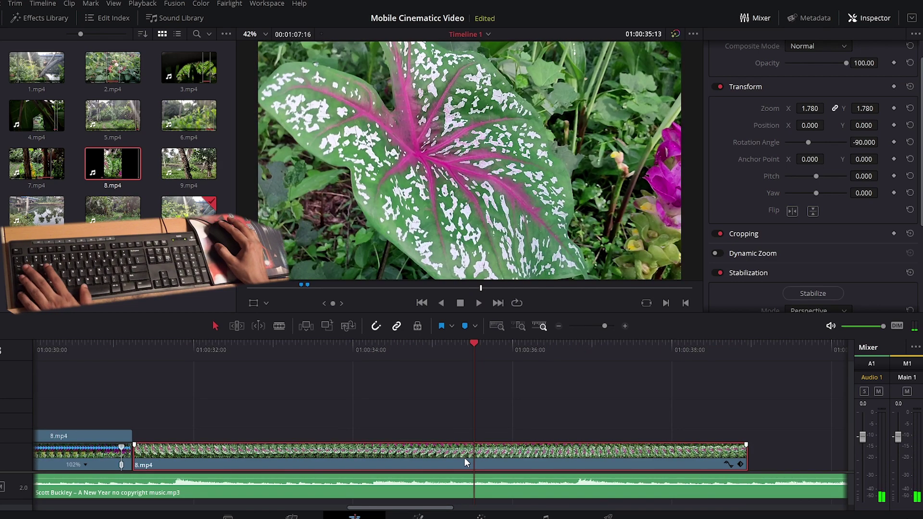
pyautogui.hotkey('ctrl', 'r')
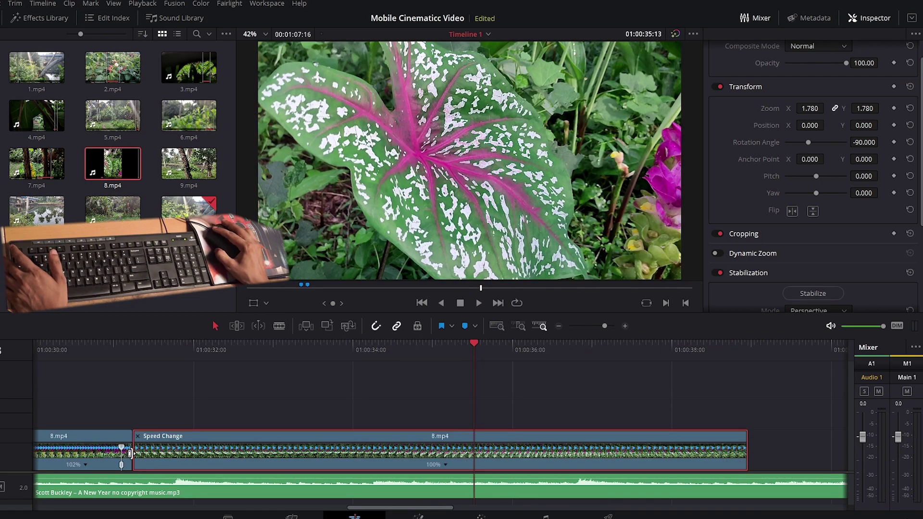
# Step: Add a speed point near the start of the leaf clip and play the retimed section
pyautogui.click(445, 465)
pyautogui.click(481, 445)
pyautogui.moveTo(476, 448); pyautogui.dragTo(144, 448)
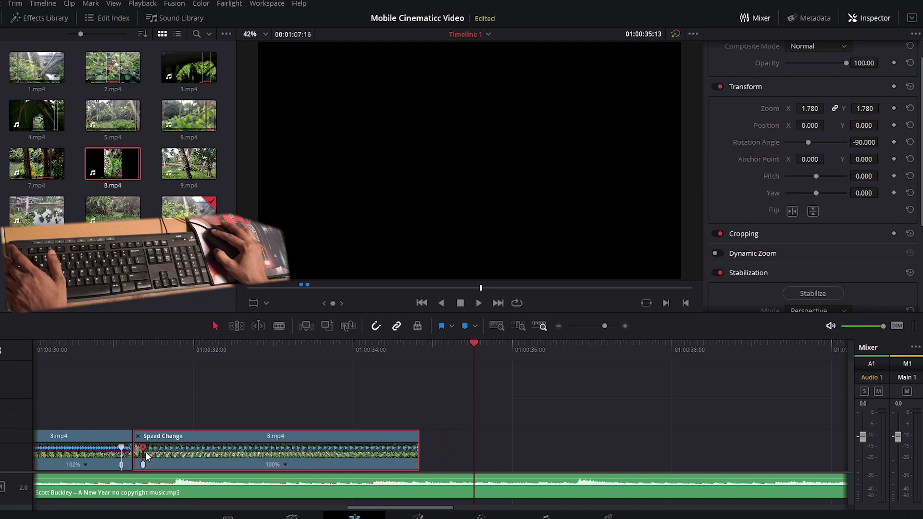
pyautogui.click(85, 353)
pyautogui.press('space')
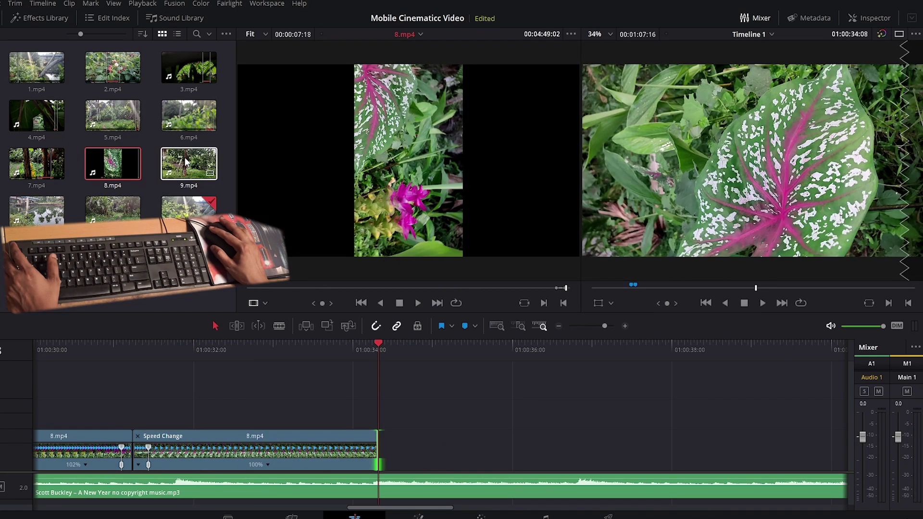
# Step: Load 9.mp4 in the source viewer and mark an out point for a 00:00:07:20 duration
pyautogui.click(186, 161)
pyautogui.click(352, 287)
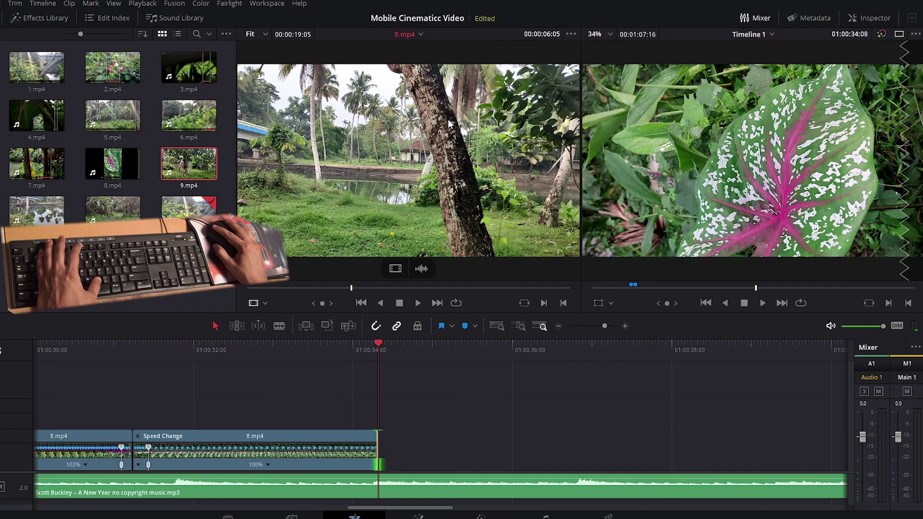
pyautogui.moveTo(291, 288); pyautogui.dragTo(264, 294)
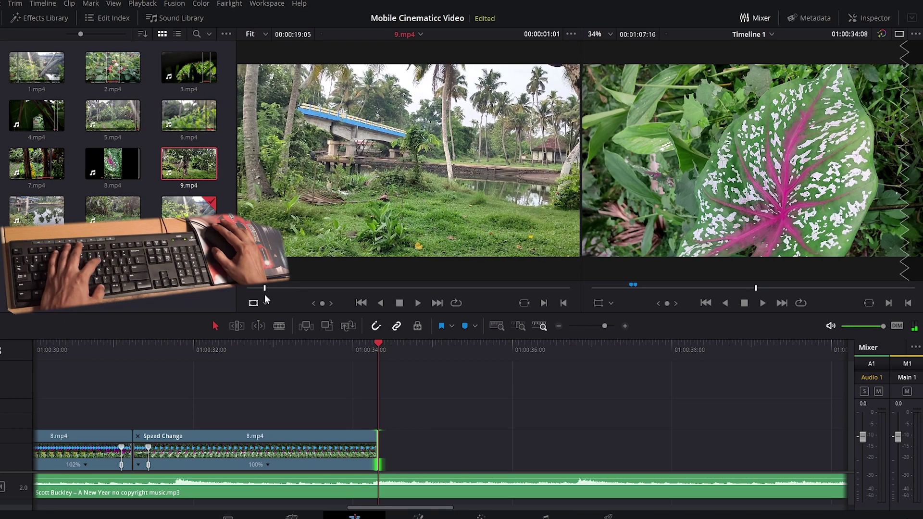
pyautogui.press('space')
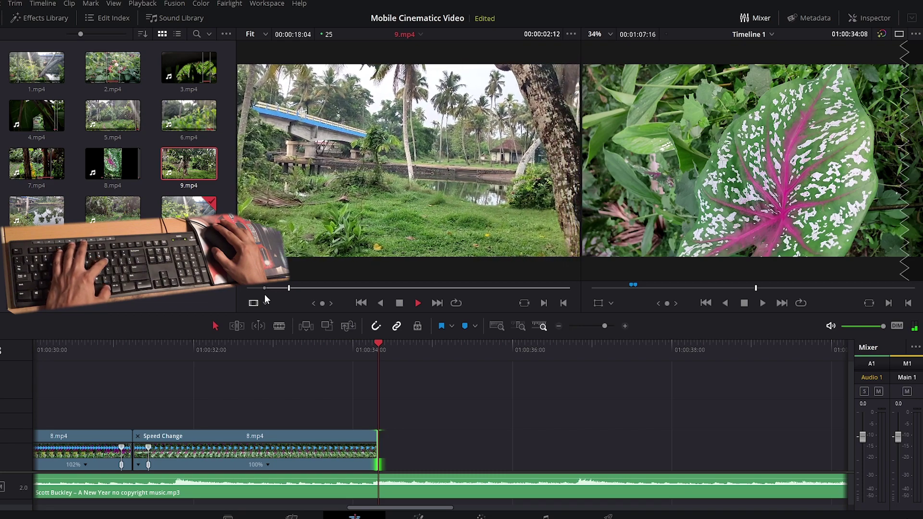
pyautogui.press('o')
pyautogui.press('space')
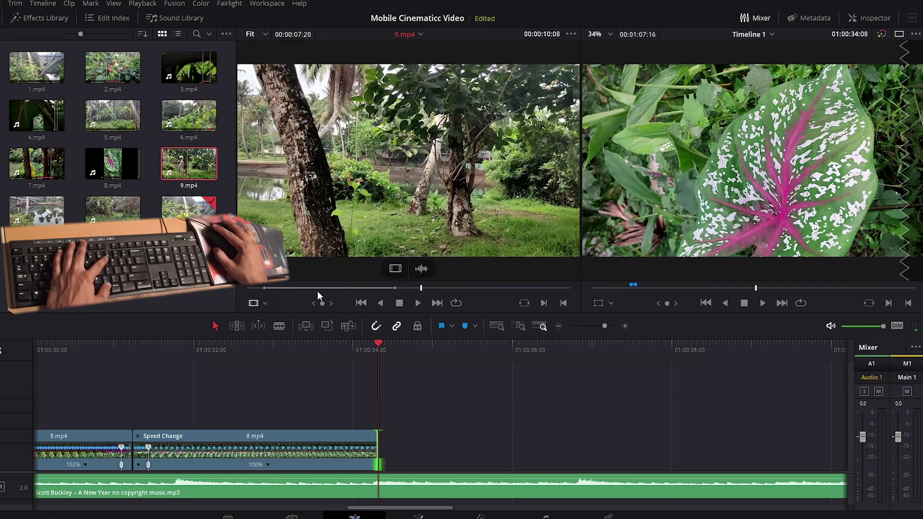
pyautogui.click(296, 288)
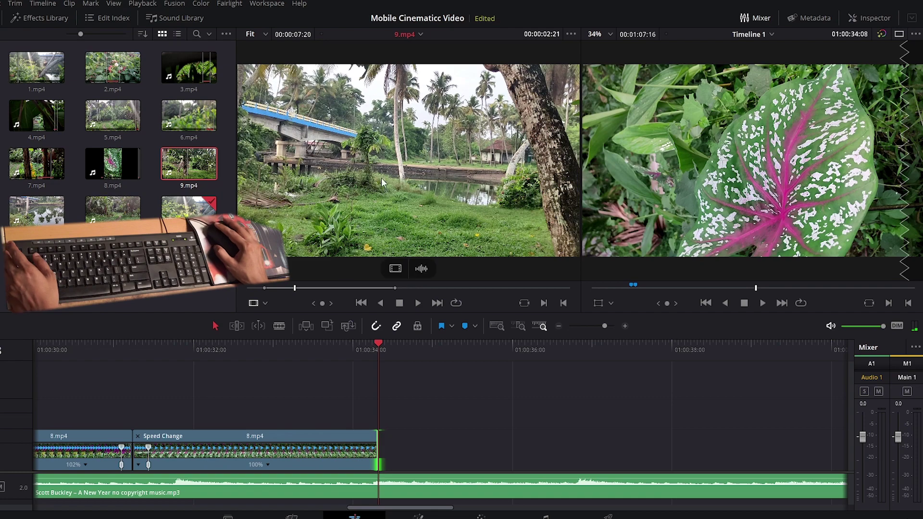
pyautogui.moveTo(294, 287); pyautogui.dragTo(332, 287)
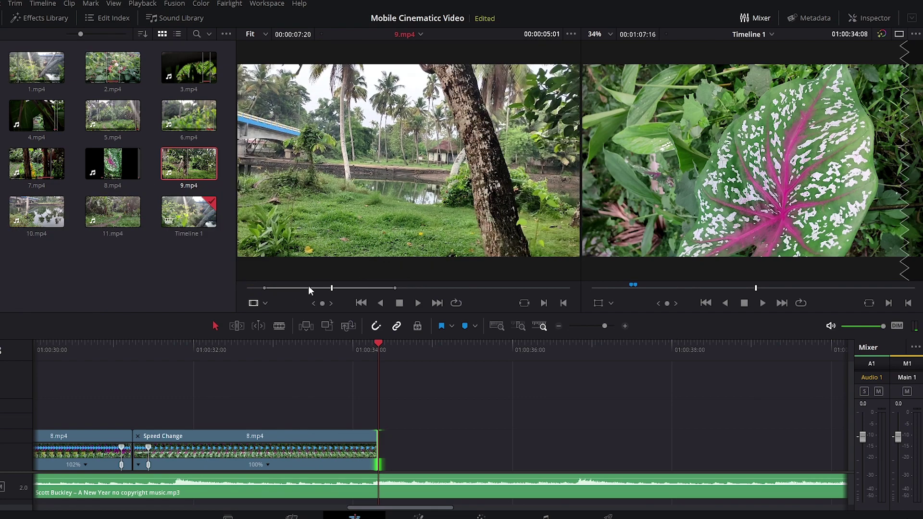
# Step: Change 9.mp4's video frame rate from 25 to 59.94 in Clip Attributes
pyautogui.rightClick(182, 163)
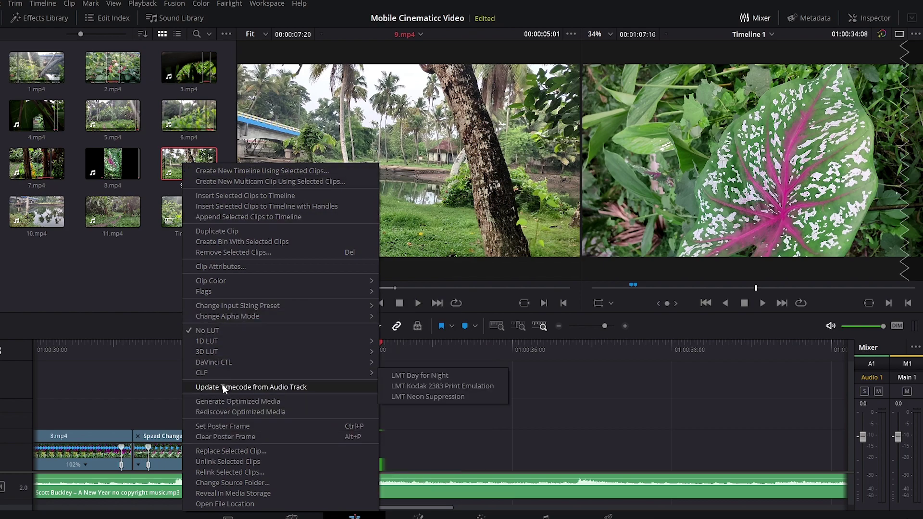
pyautogui.click(215, 266)
pyautogui.click(373, 118)
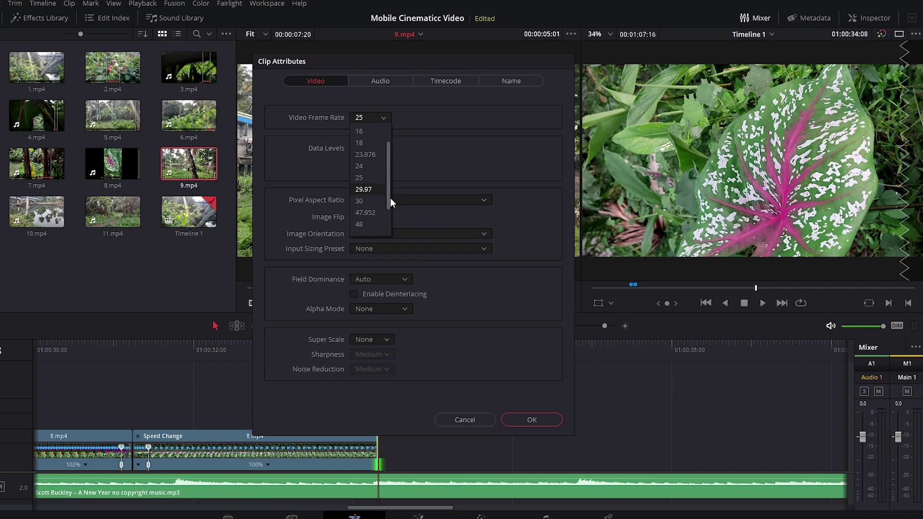
pyautogui.moveTo(391, 178); pyautogui.dragTo(390, 220)
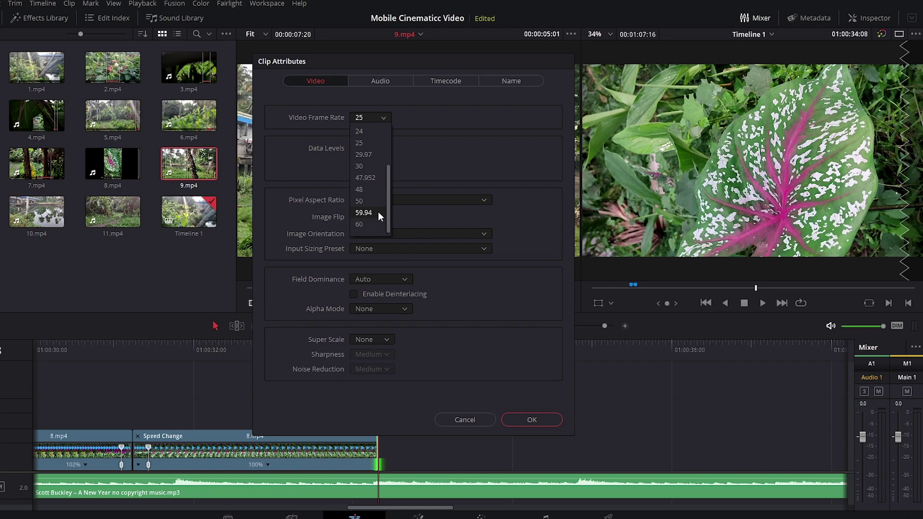
pyautogui.click(362, 212)
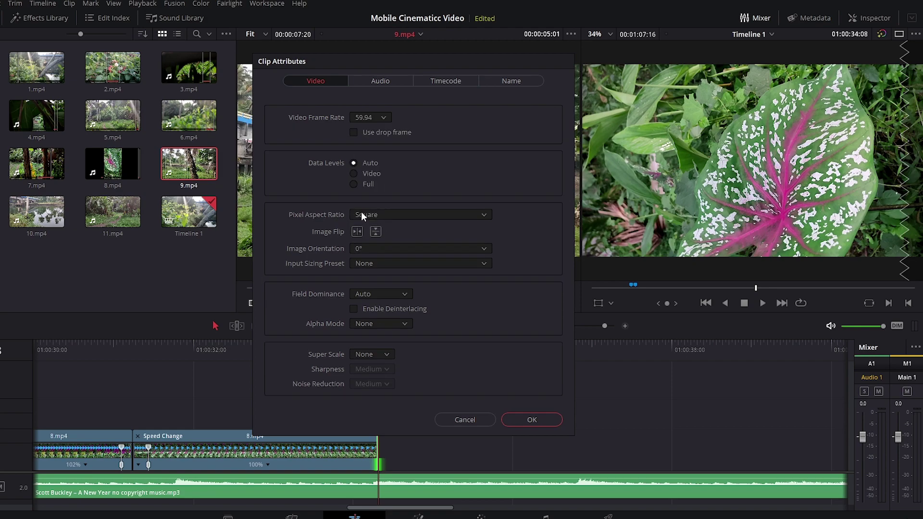
pyautogui.click(532, 420)
pyautogui.click(276, 288)
# Step: Mark an in point near the start of 9.mp4 and review the trimmed shot
pyautogui.press('space')
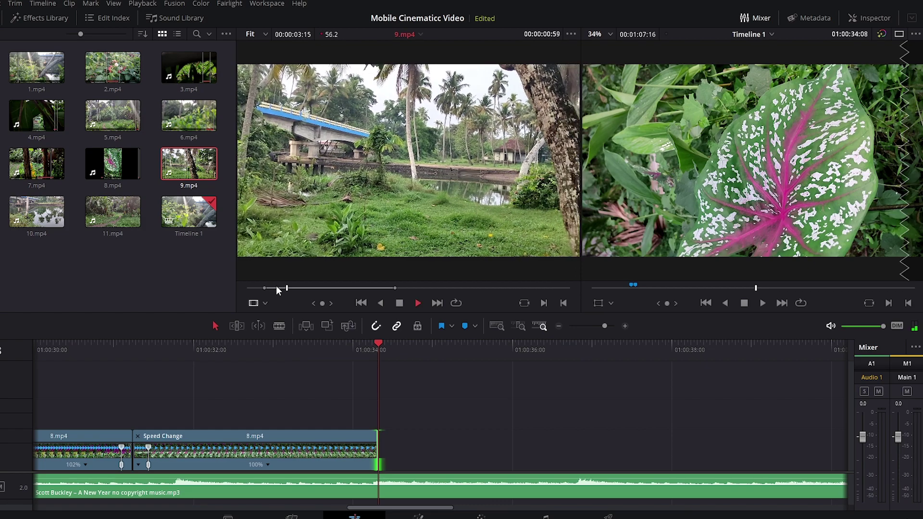
pyautogui.click(270, 288)
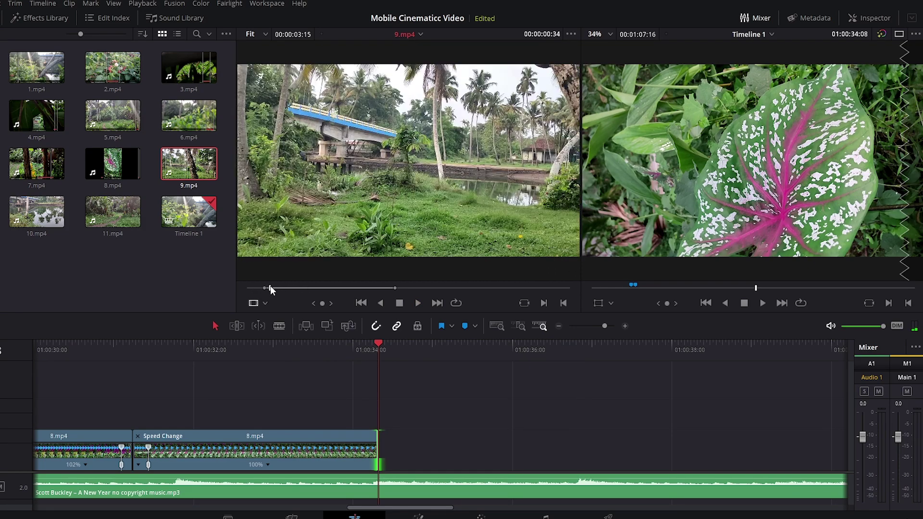
pyautogui.press('space')
pyautogui.press('i')
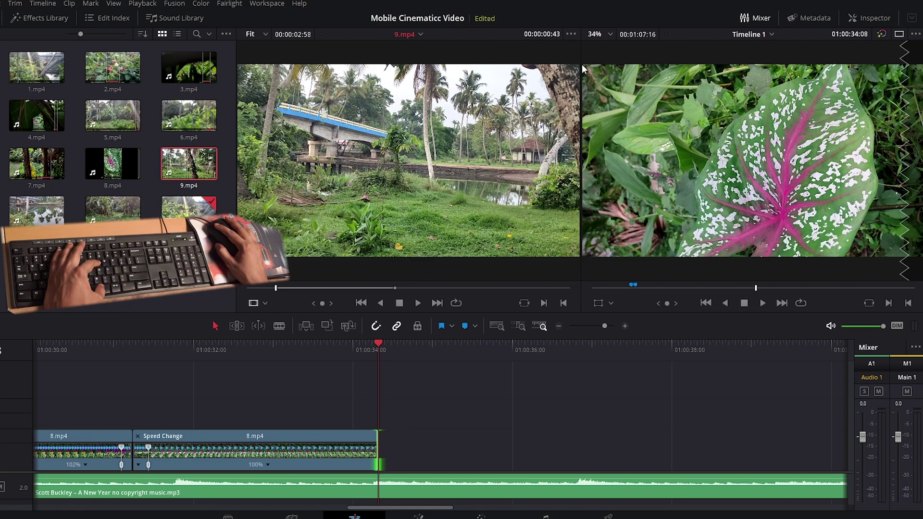
pyautogui.press('space')
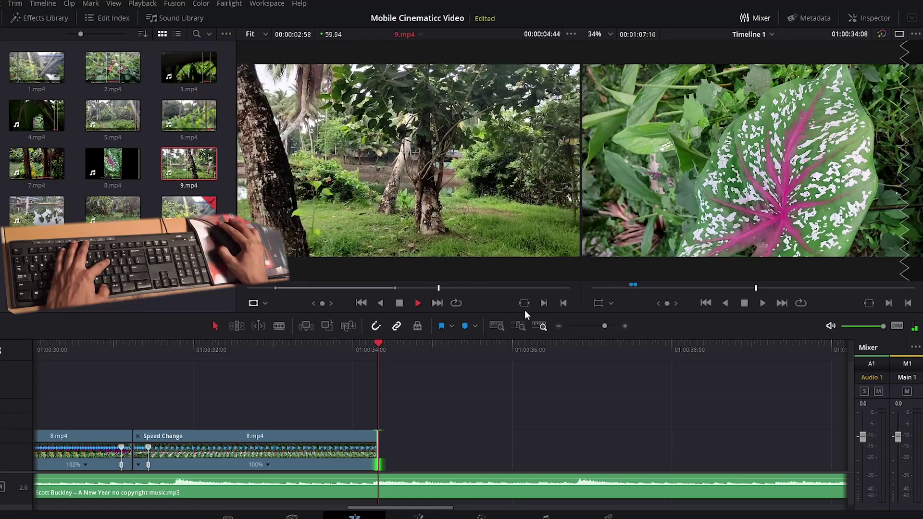
pyautogui.press('space')
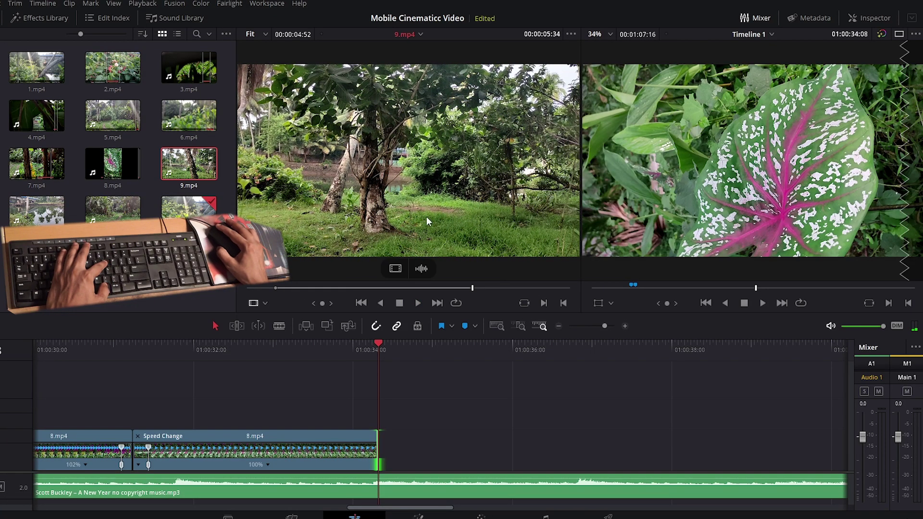
# Step: Add 9.mp4's video after 8.mp4, move it to the upper track, and load 10.mp4
pyautogui.moveTo(395, 268); pyautogui.dragTo(382, 441)
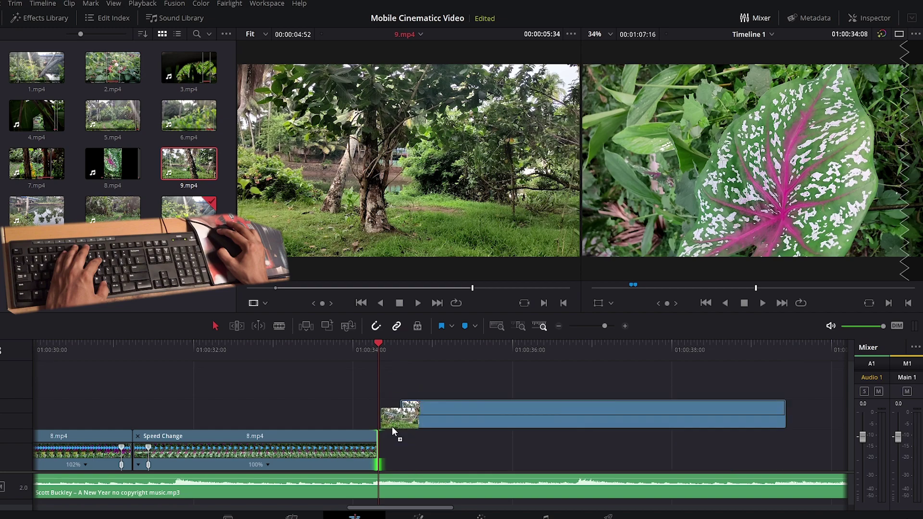
pyautogui.click(346, 354)
pyautogui.press('space')
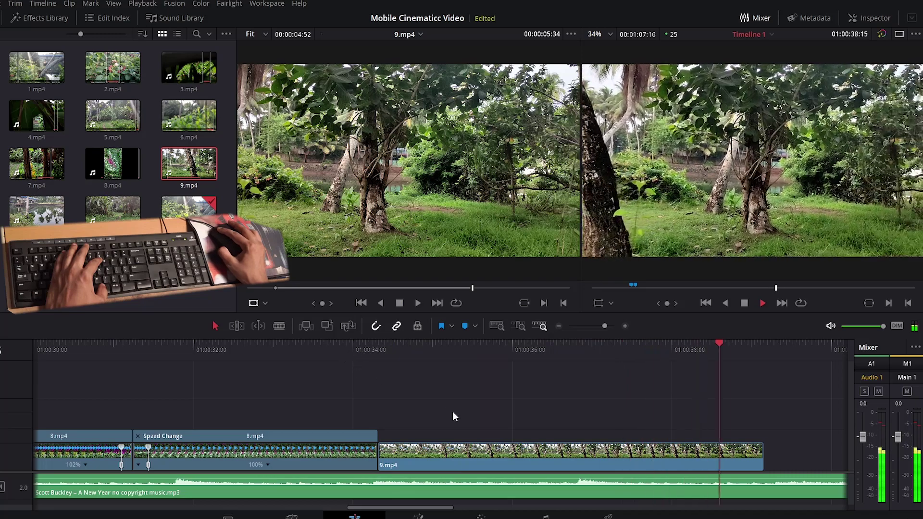
pyautogui.moveTo(506, 454); pyautogui.dragTo(481, 414)
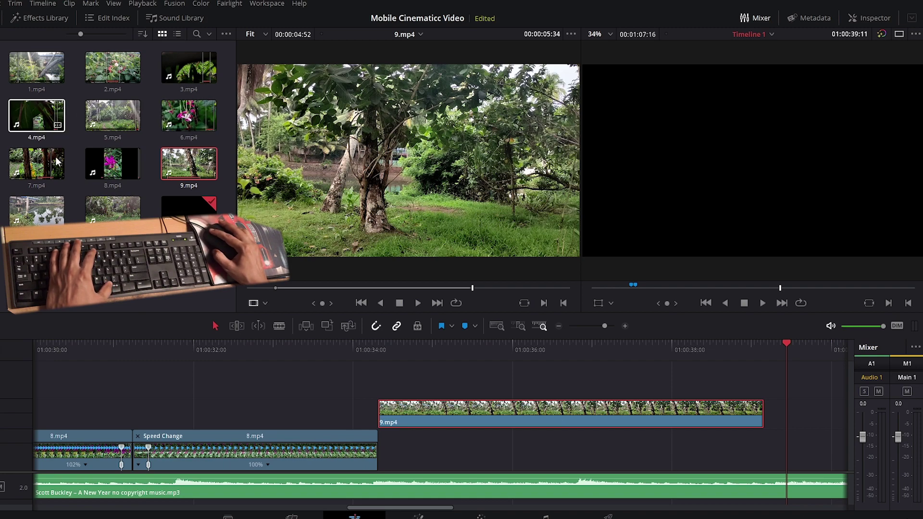
pyautogui.click(36, 209)
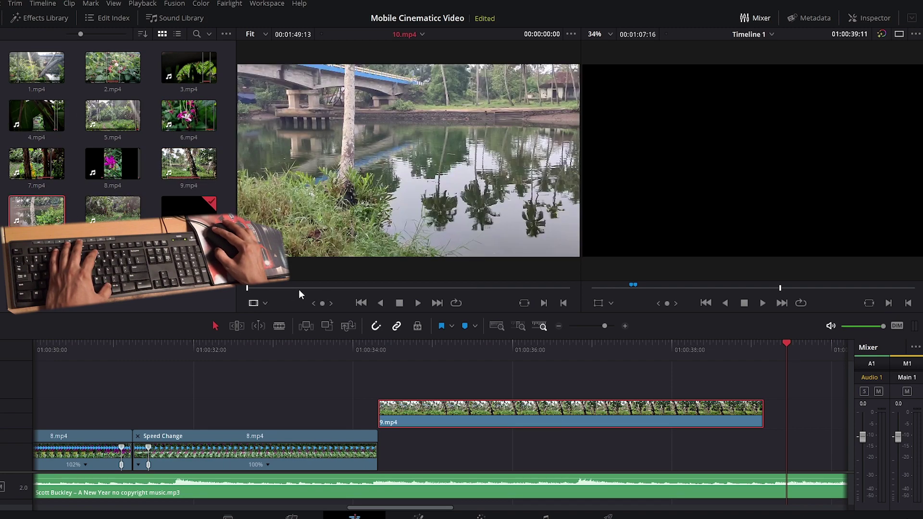
# Step: Mark an in point on 10.mp4, set its video frame rate to 59.94, and play the pink-flower shot
pyautogui.moveTo(292, 288)
pyautogui.mouseDown()
pyautogui.moveTo(426, 288)
pyautogui.moveTo(302, 289)
pyautogui.moveTo(340, 289)
pyautogui.mouseUp()
pyautogui.press('i')
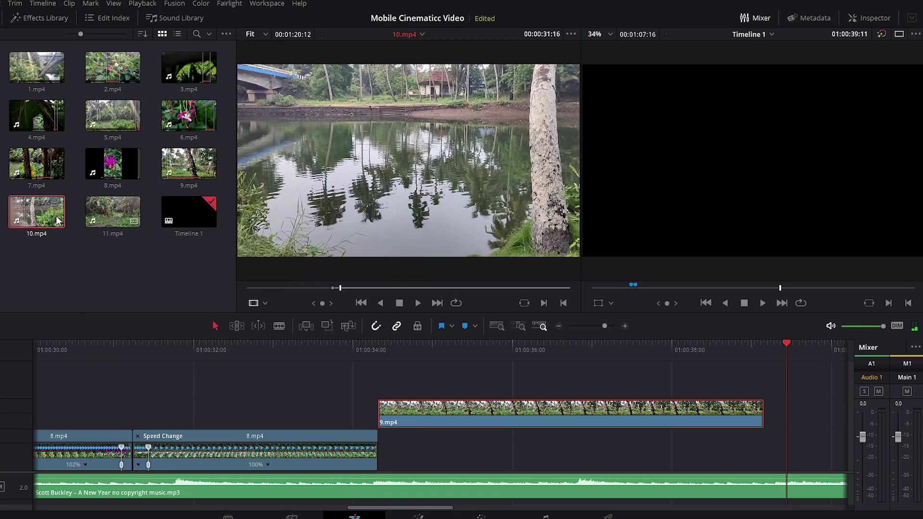
pyautogui.rightClick(36, 238)
pyautogui.click(70, 311)
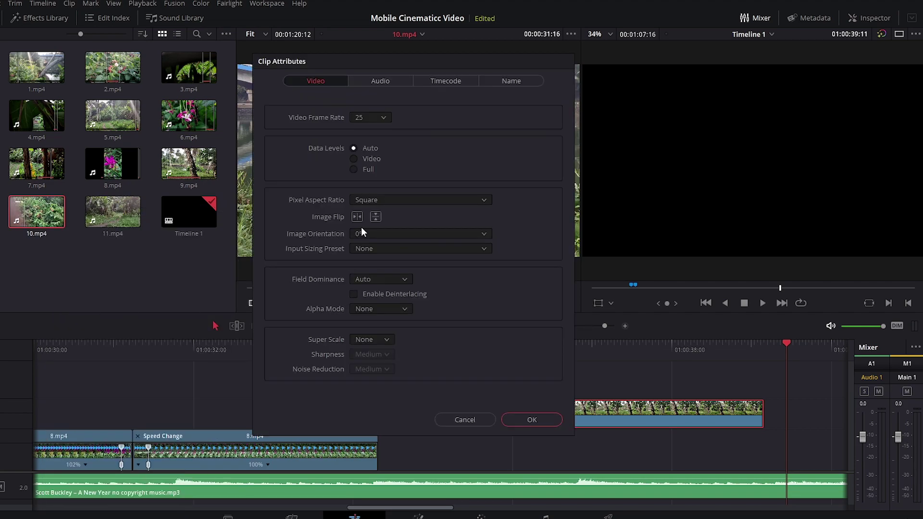
pyautogui.click(380, 118)
pyautogui.moveTo(387, 172); pyautogui.dragTo(394, 221)
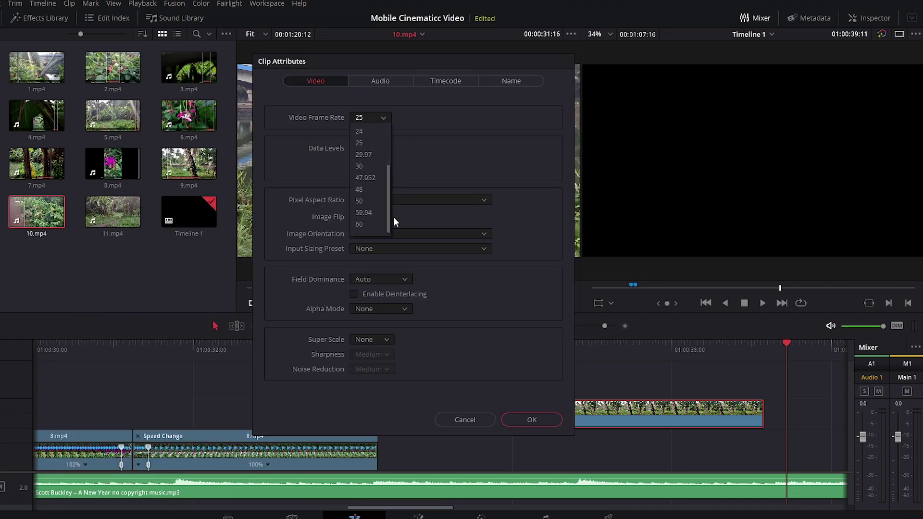
pyautogui.click(360, 215)
pyautogui.click(529, 419)
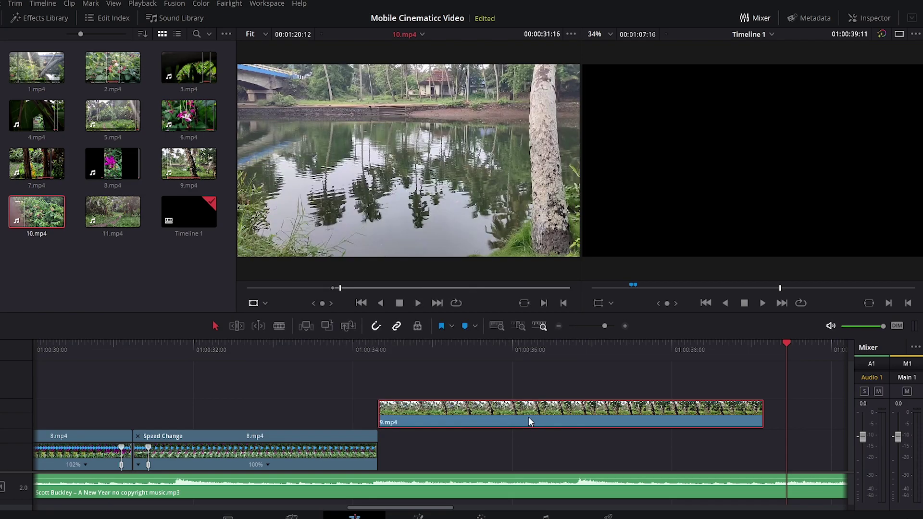
pyautogui.press('space')
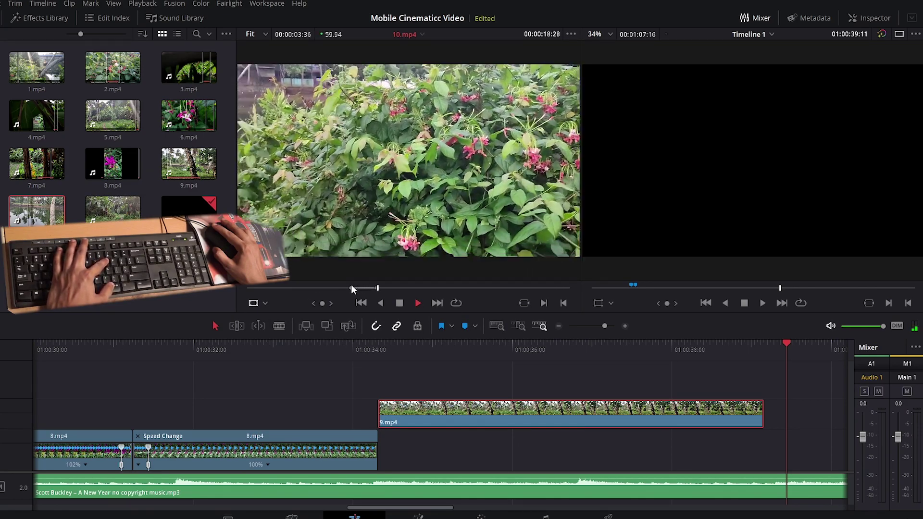
# Step: Add 10.mp4 from an earlier source point to the main video track
pyautogui.press('space')
pyautogui.click(373, 289)
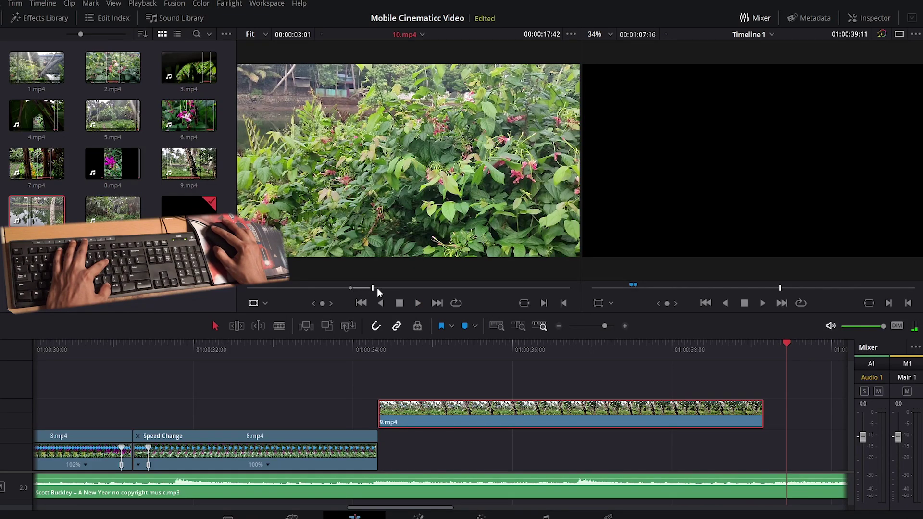
pyautogui.click(334, 288)
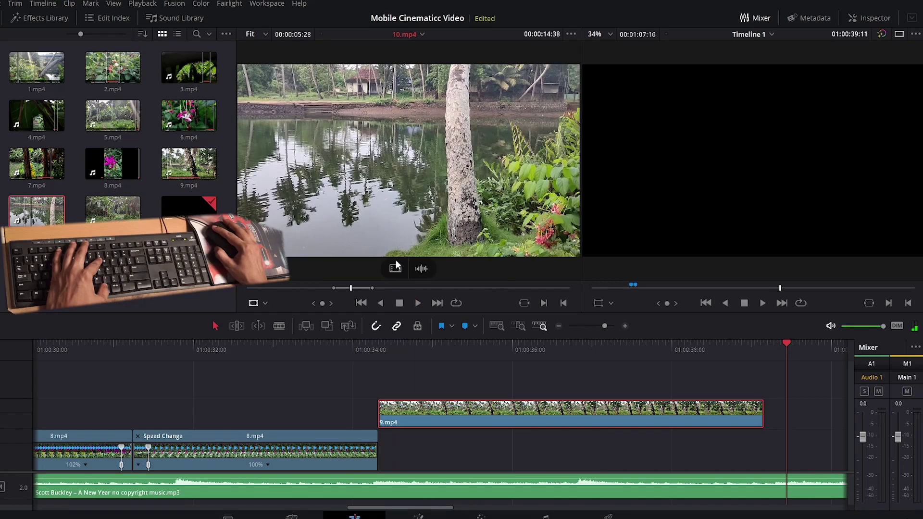
pyautogui.moveTo(397, 265)
pyautogui.mouseDown()
pyautogui.moveTo(508, 438)
pyautogui.moveTo(434, 428)
pyautogui.mouseUp()
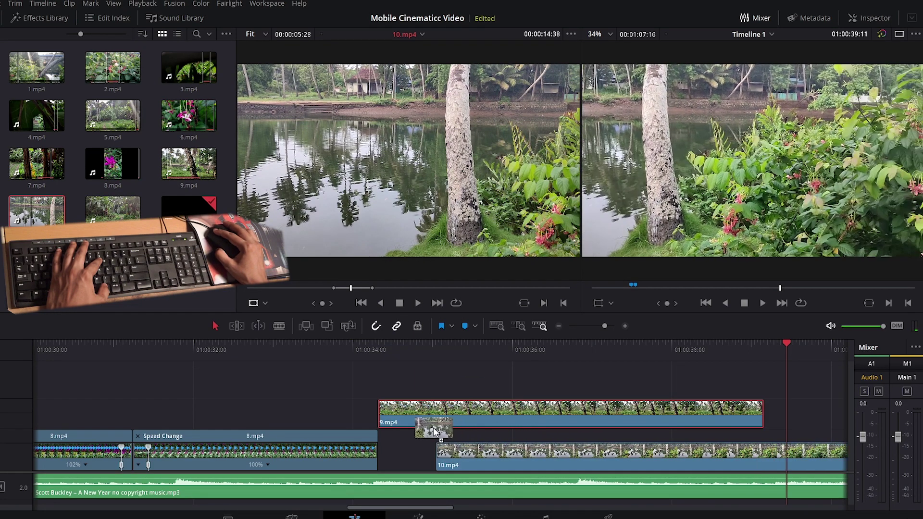
# Step: Align 10.mp4's start with 9.mp4's start beneath it and play back the stacked clips
pyautogui.click(401, 349)
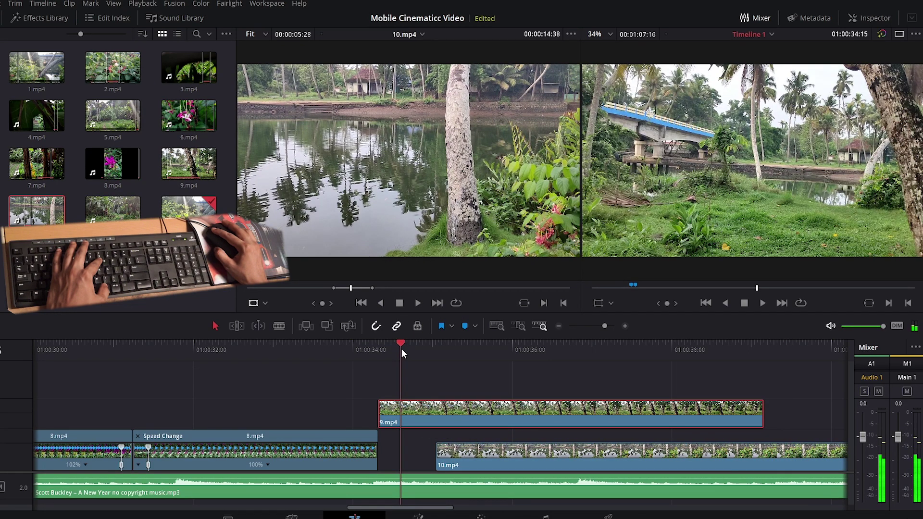
pyautogui.moveTo(402, 348); pyautogui.dragTo(385, 352)
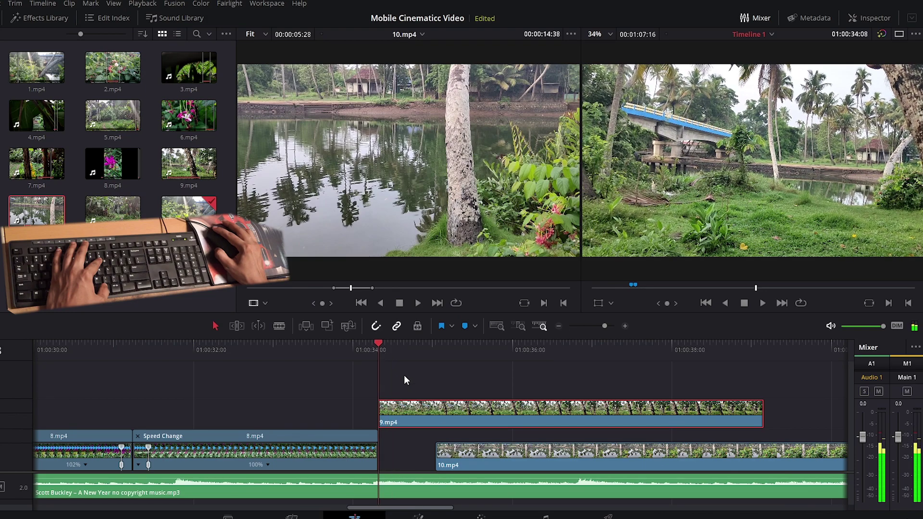
pyautogui.moveTo(460, 450); pyautogui.dragTo(404, 449)
pyautogui.press('space')
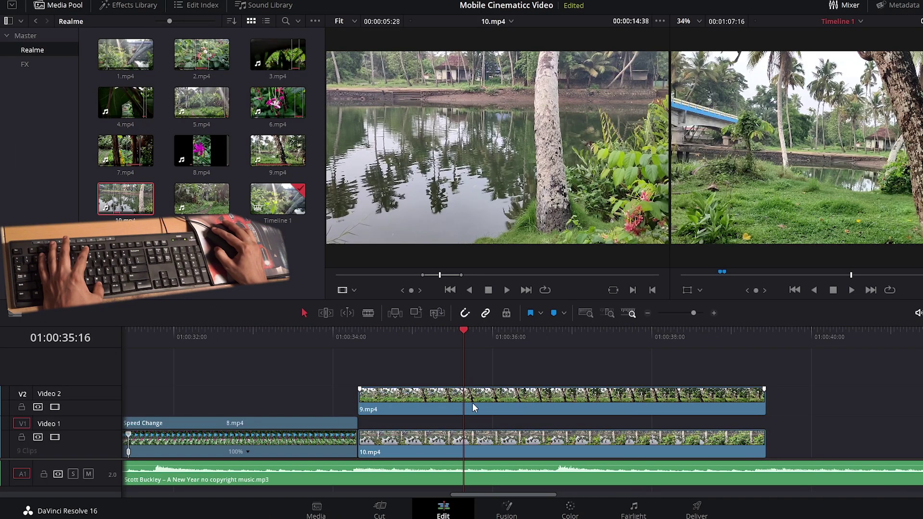
pyautogui.click(481, 401)
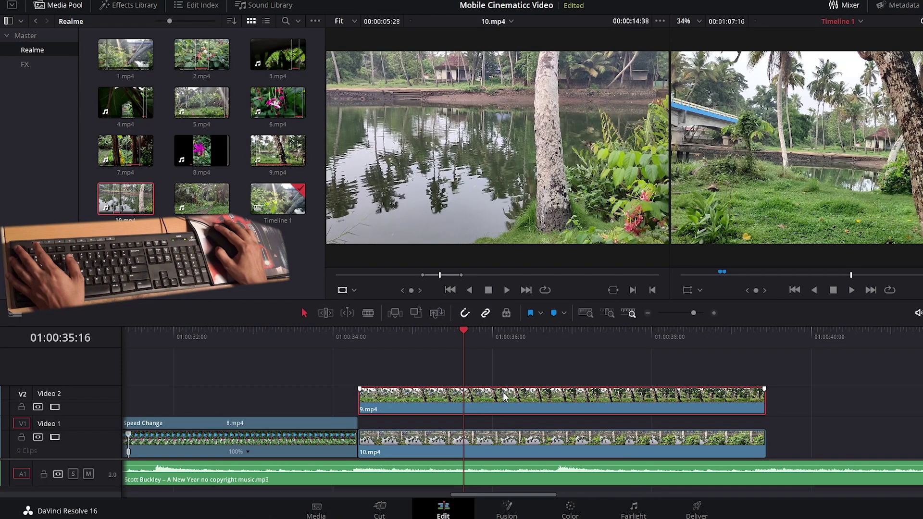
# Step: On the Color page, draw a polygon mask tracing the tree trunk on the garden clip
pyautogui.click(573, 508)
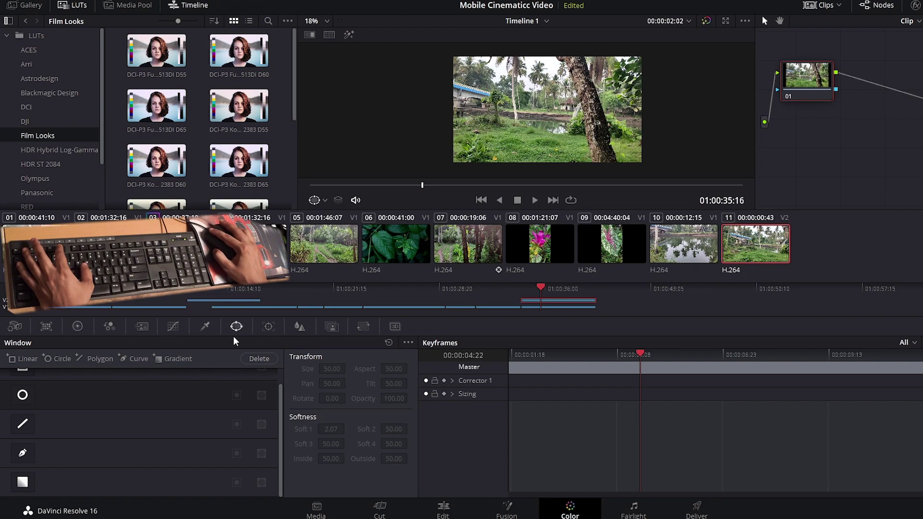
pyautogui.click(24, 454)
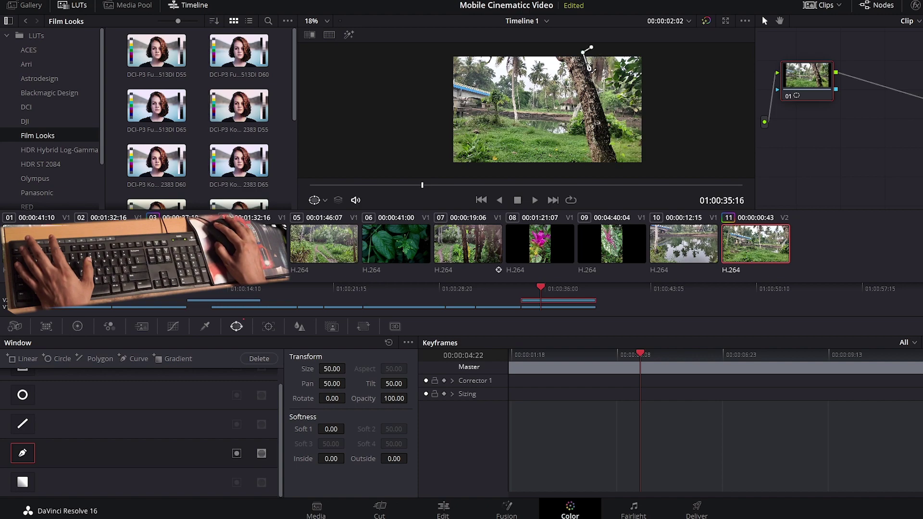
pyautogui.click(515, 124)
pyautogui.click(522, 158)
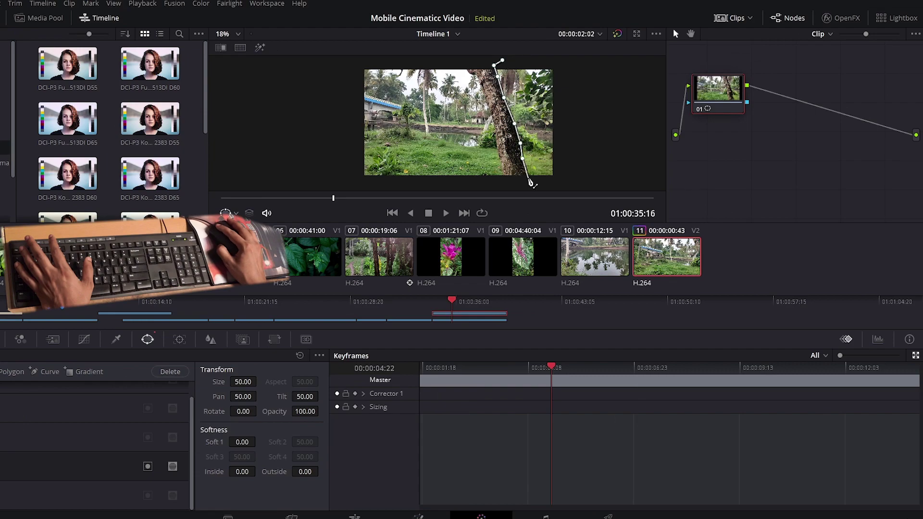
pyautogui.click(529, 180)
pyautogui.click(657, 180)
pyautogui.click(658, 64)
pyautogui.click(502, 62)
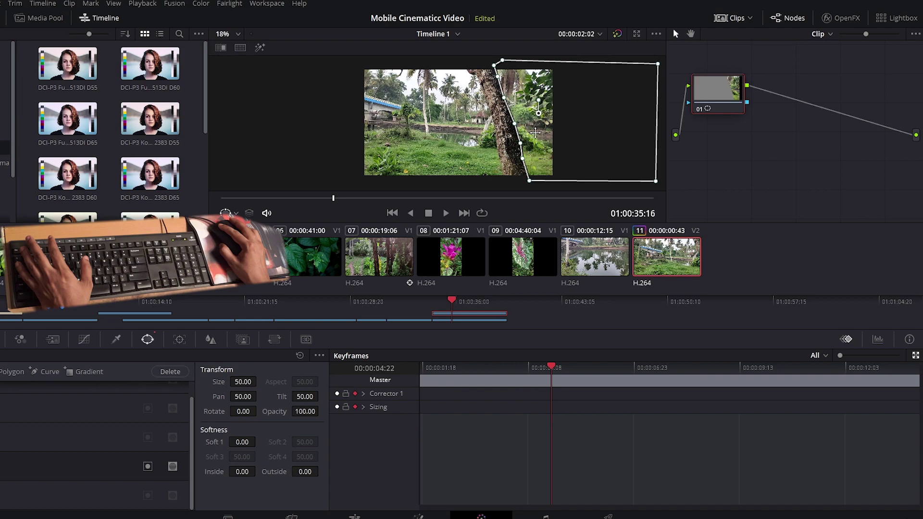
# Step: Keyframe the polygon mask and set its edge softness to 0.46
pyautogui.moveTo(536, 132); pyautogui.dragTo(535, 132)
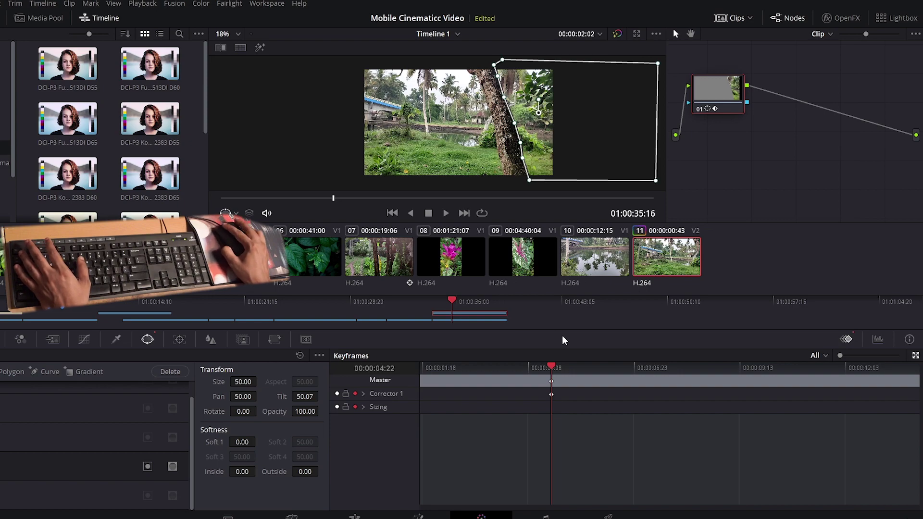
pyautogui.click(556, 368)
pyautogui.click(551, 368)
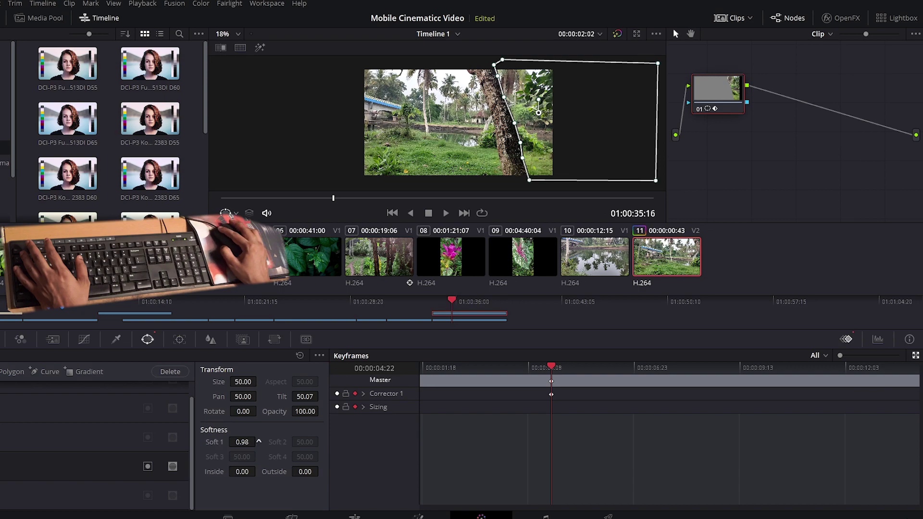
pyautogui.moveTo(258, 442); pyautogui.dragTo(250, 442)
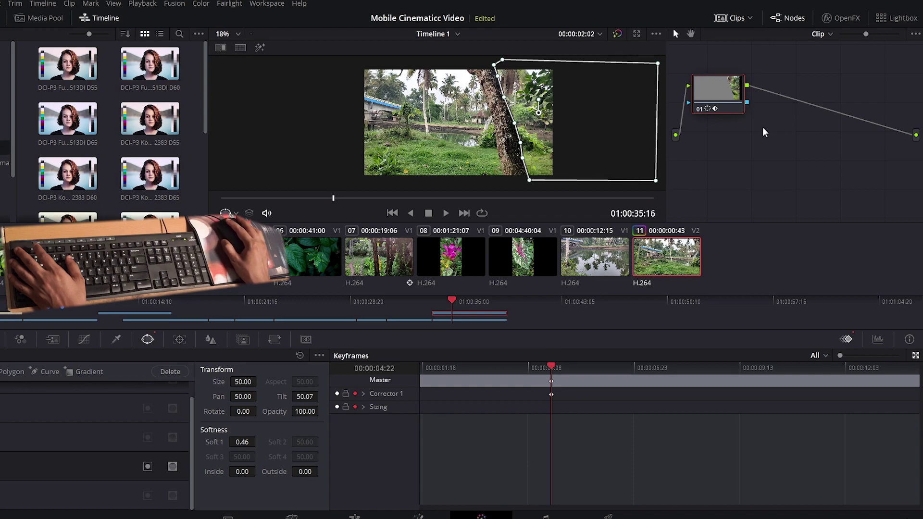
# Step: Wire node 01's mask to a new Alpha Output, invert the window, and return to the Edit page
pyautogui.rightClick(759, 121)
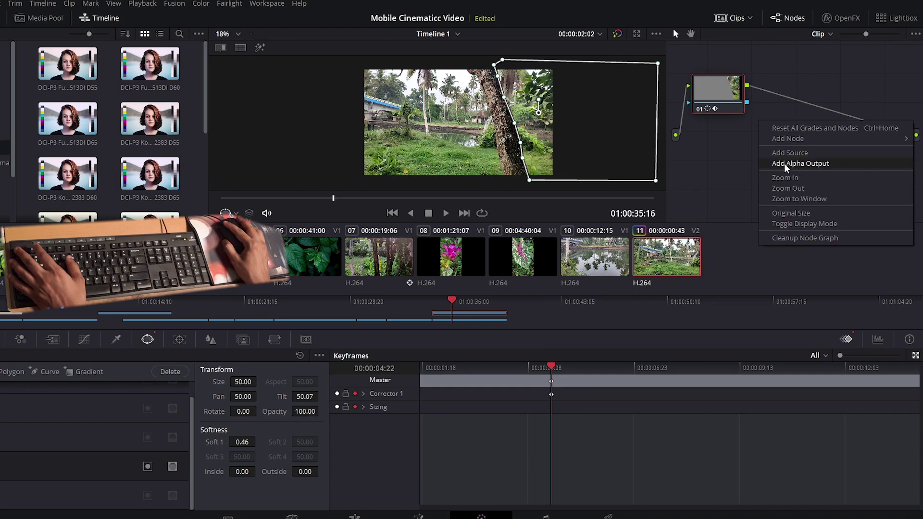
pyautogui.click(807, 165)
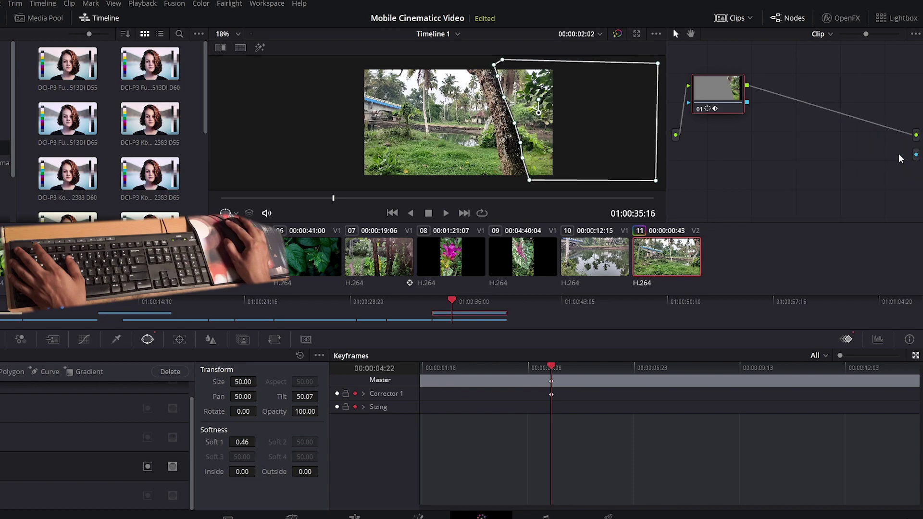
pyautogui.moveTo(747, 102); pyautogui.dragTo(868, 145)
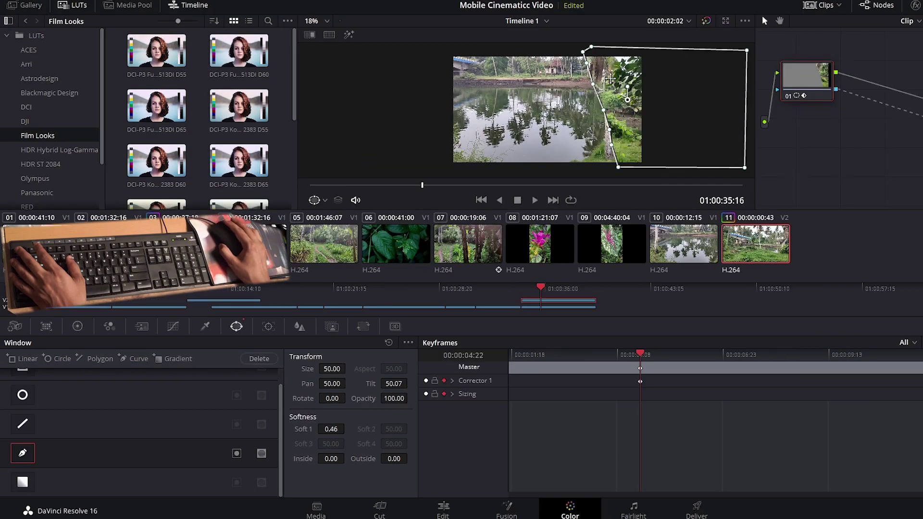
pyautogui.click(236, 453)
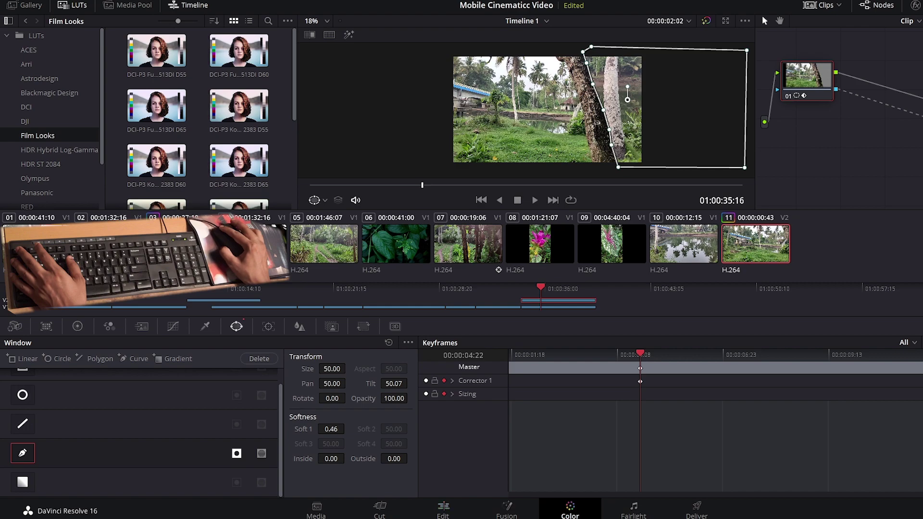
pyautogui.click(356, 513)
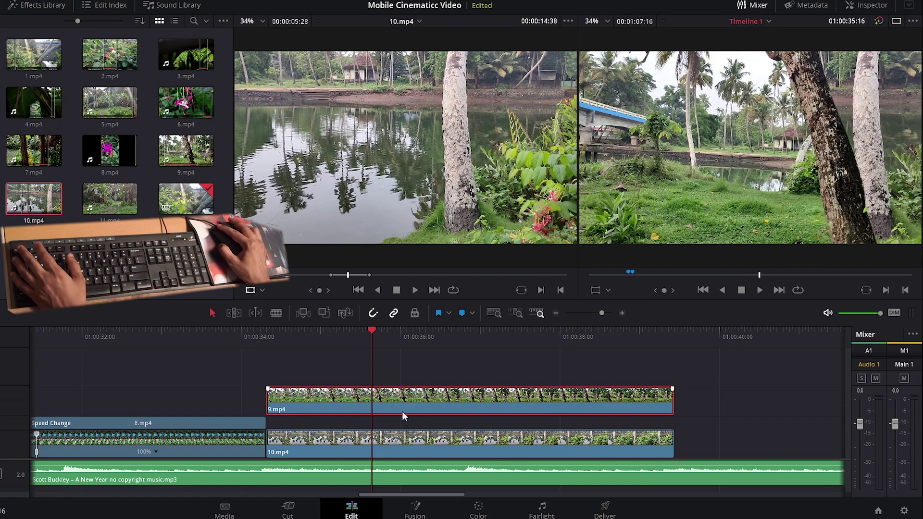
# Step: Shift the mask left to follow the trunk from 01:00:36:04, undoing one overshoot
pyautogui.click(483, 514)
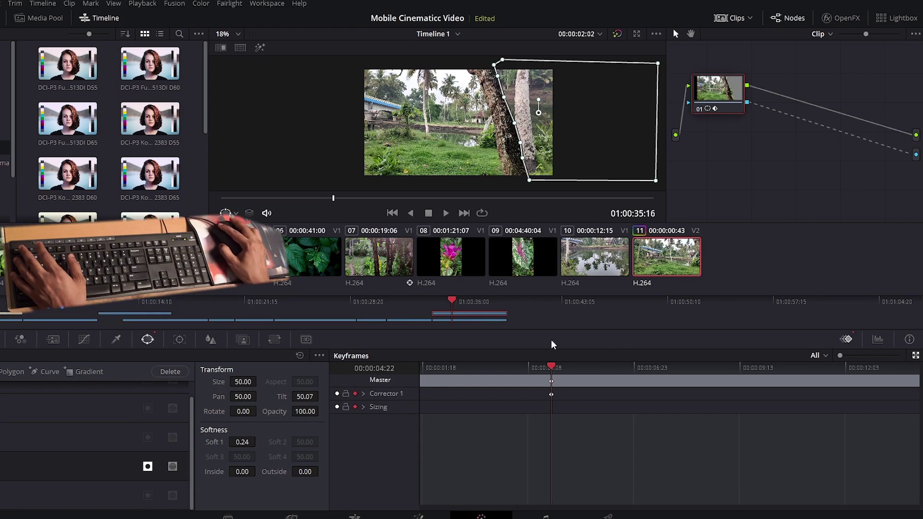
pyautogui.moveTo(553, 374); pyautogui.dragTo(603, 370)
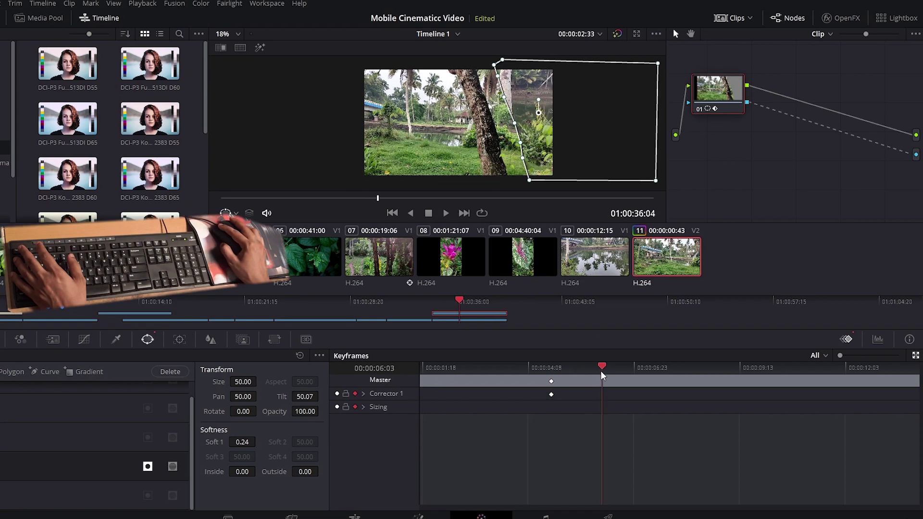
pyautogui.moveTo(544, 151); pyautogui.dragTo(526, 151)
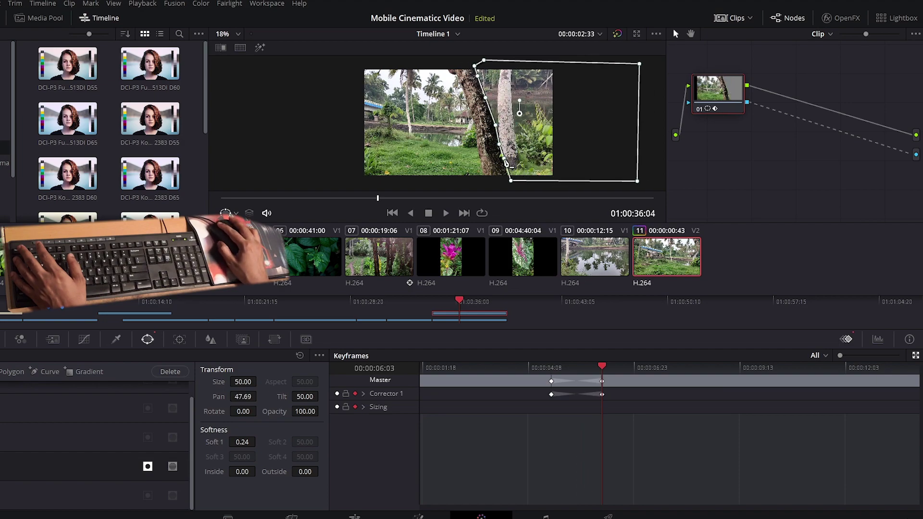
pyautogui.press('space')
pyautogui.press('space')
pyautogui.moveTo(556, 122); pyautogui.dragTo(521, 124)
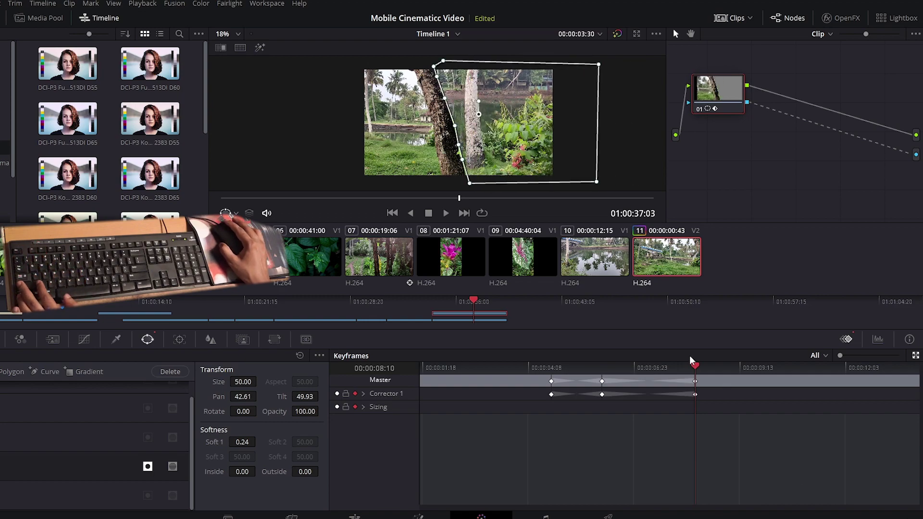
pyautogui.hotkey('ctrl', 'z')
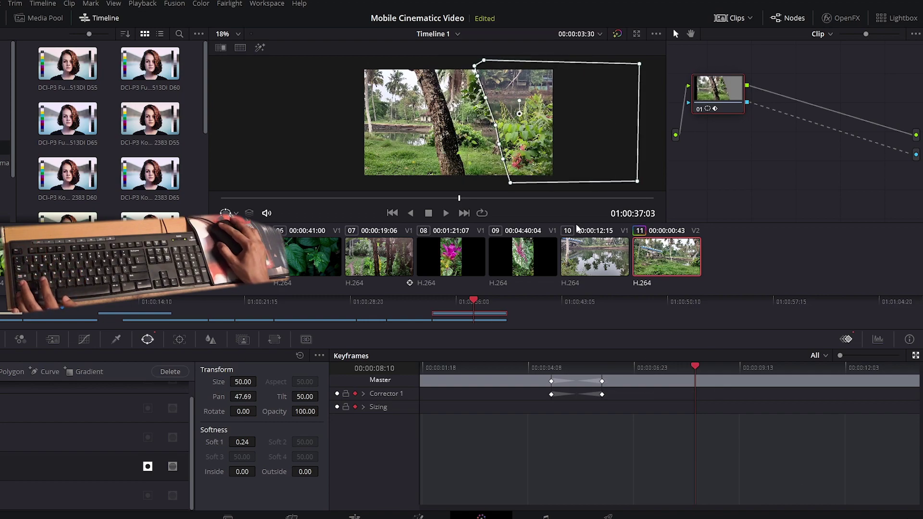
# Step: Near the clip end, move the mask left and widen its right corners to match the trunk
pyautogui.moveTo(608, 198); pyautogui.dragTo(603, 199)
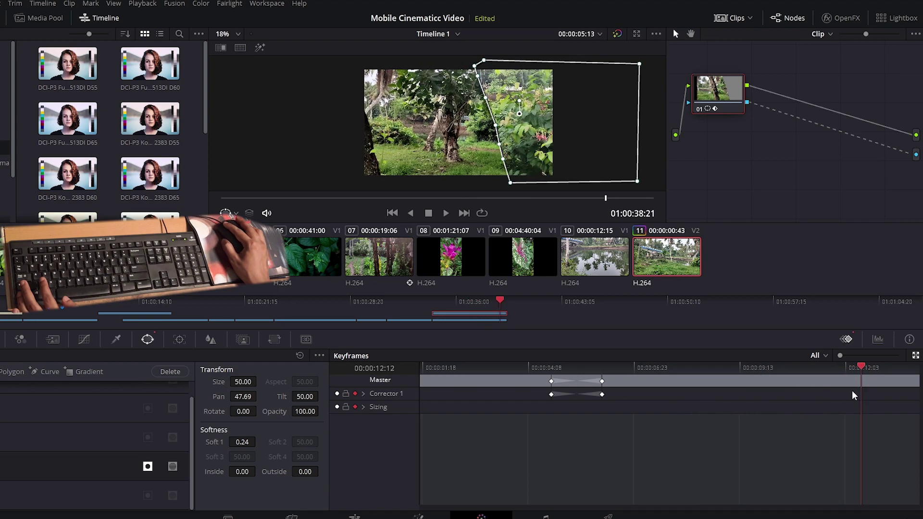
pyautogui.moveTo(577, 161); pyautogui.dragTo(458, 161)
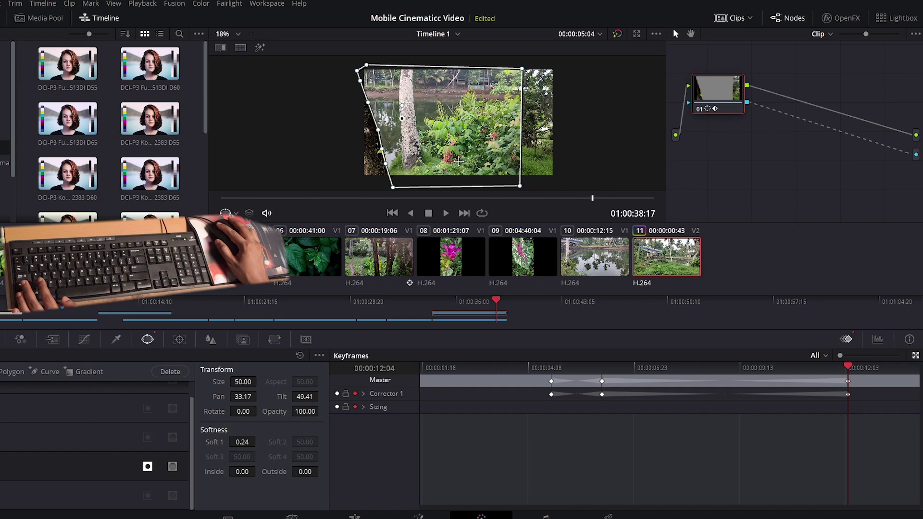
pyautogui.moveTo(521, 69); pyautogui.dragTo(570, 65)
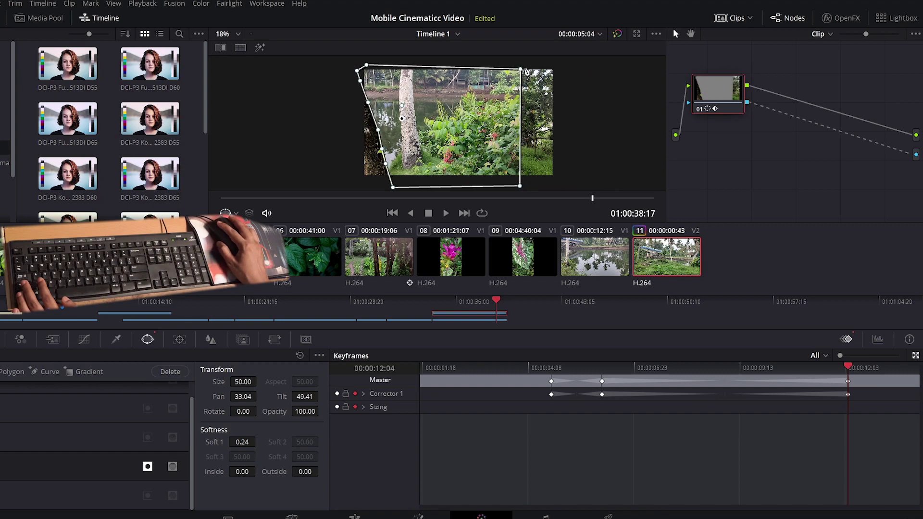
pyautogui.moveTo(521, 186); pyautogui.dragTo(568, 184)
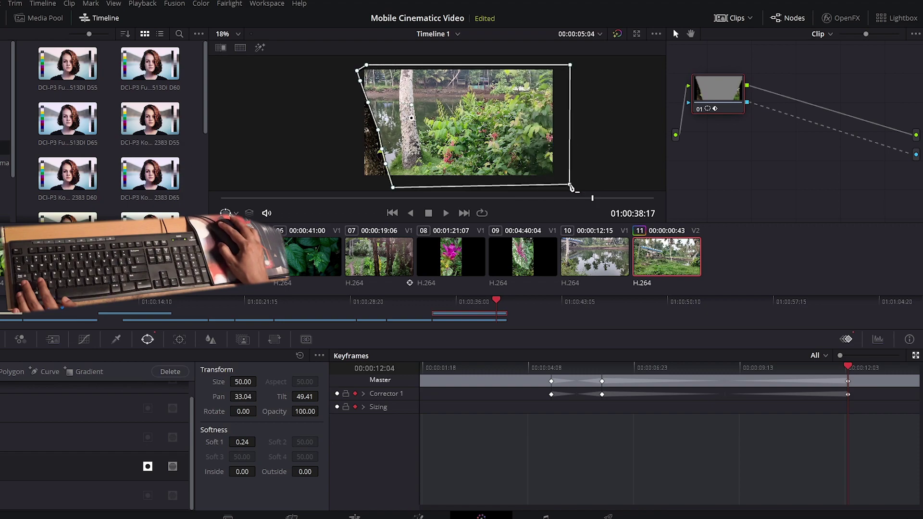
pyautogui.moveTo(379, 136); pyautogui.dragTo(378, 136)
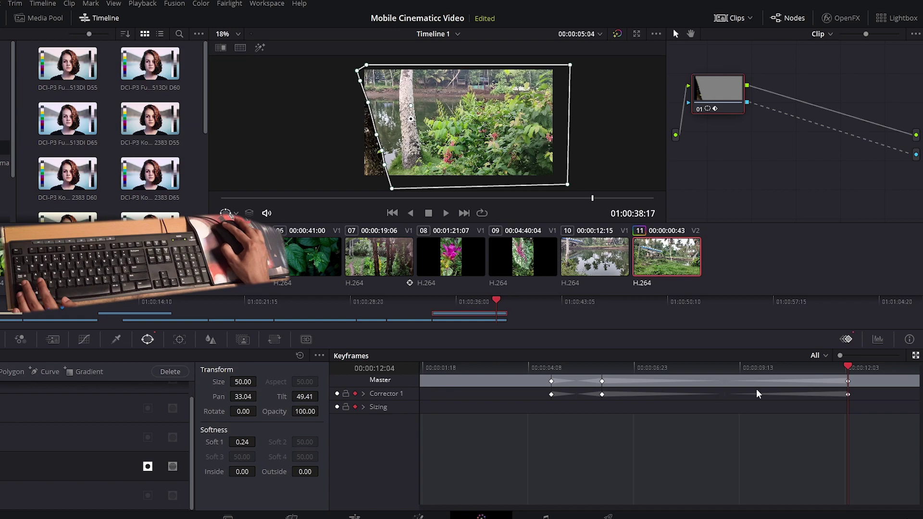
# Step: Refine the mask position at 08:11 and 06:24 so it stays on the trunk
pyautogui.moveTo(849, 367)
pyautogui.mouseDown()
pyautogui.moveTo(698, 387)
pyautogui.moveTo(664, 381)
pyautogui.moveTo(761, 383)
pyautogui.mouseUp()
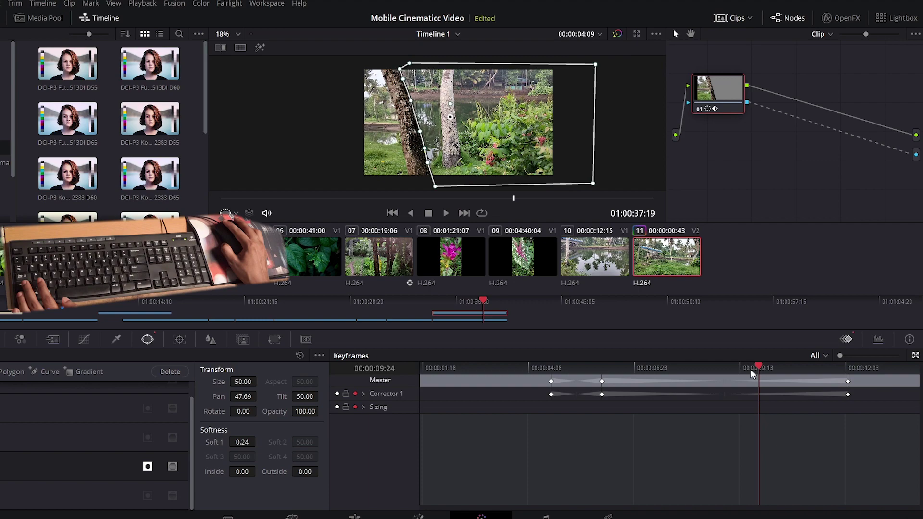
pyautogui.moveTo(520, 136); pyautogui.dragTo(519, 135)
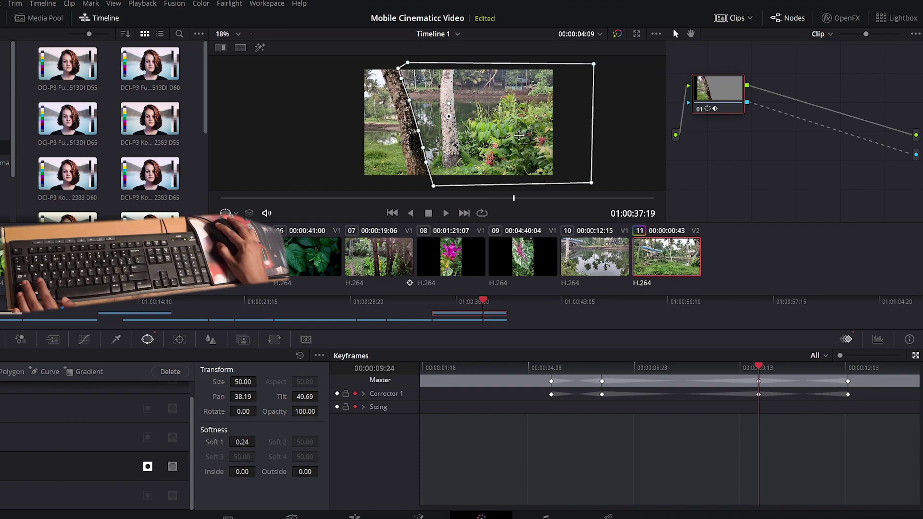
pyautogui.moveTo(520, 135); pyautogui.dragTo(523, 133)
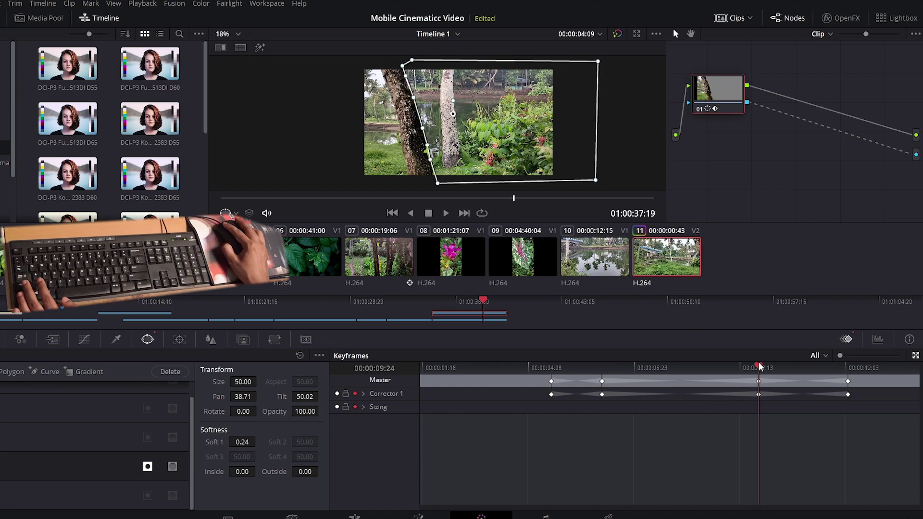
pyautogui.moveTo(760, 368); pyautogui.dragTo(639, 371)
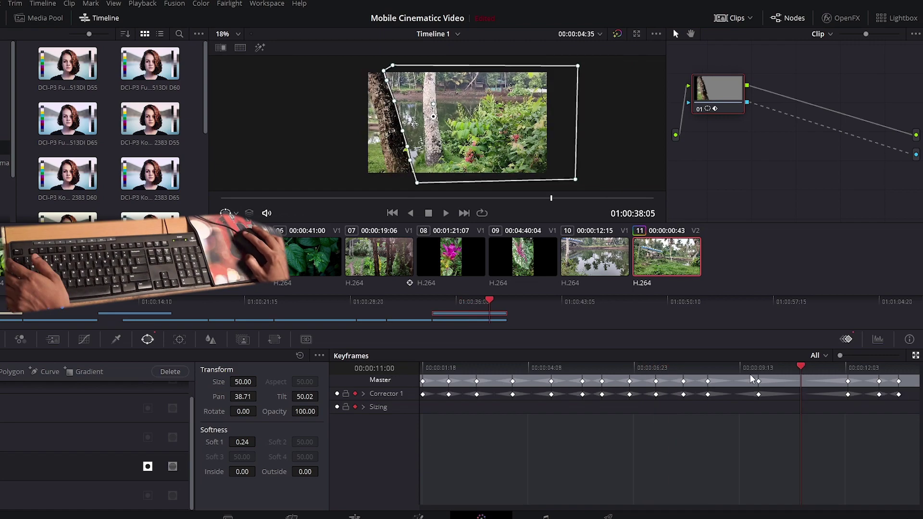
pyautogui.moveTo(508, 155); pyautogui.dragTo(505, 154)
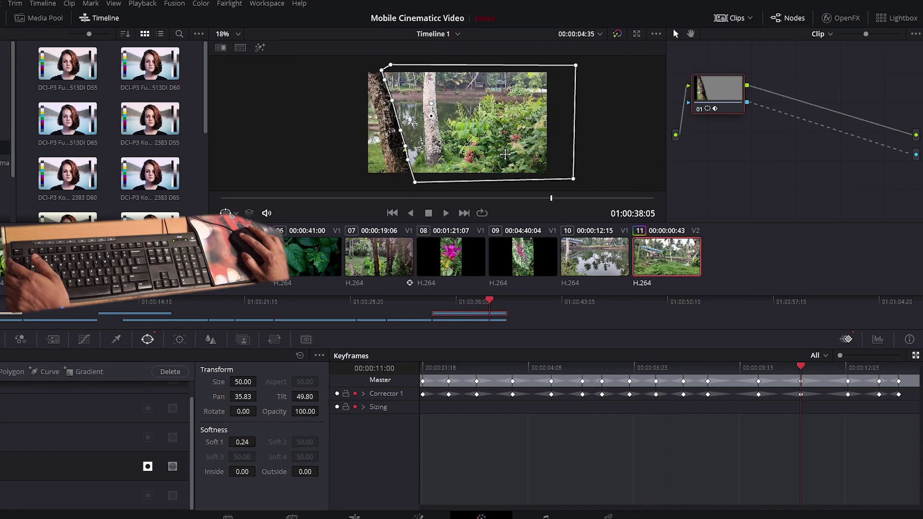
# Step: Play the masked wipe from 01:00:34, preview it full screen, then reopen 9.mp4 on the Color page
pyautogui.hotkey('shift', '4')
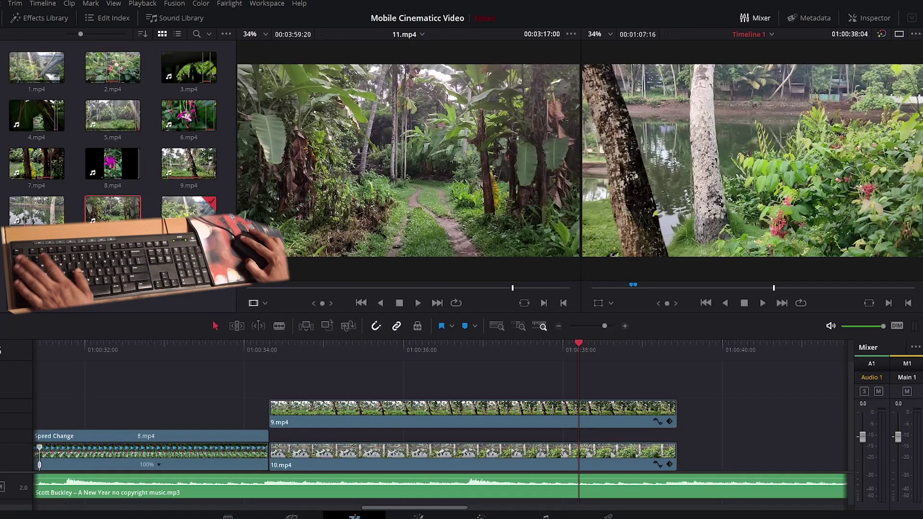
pyautogui.click(276, 350)
pyautogui.press('space')
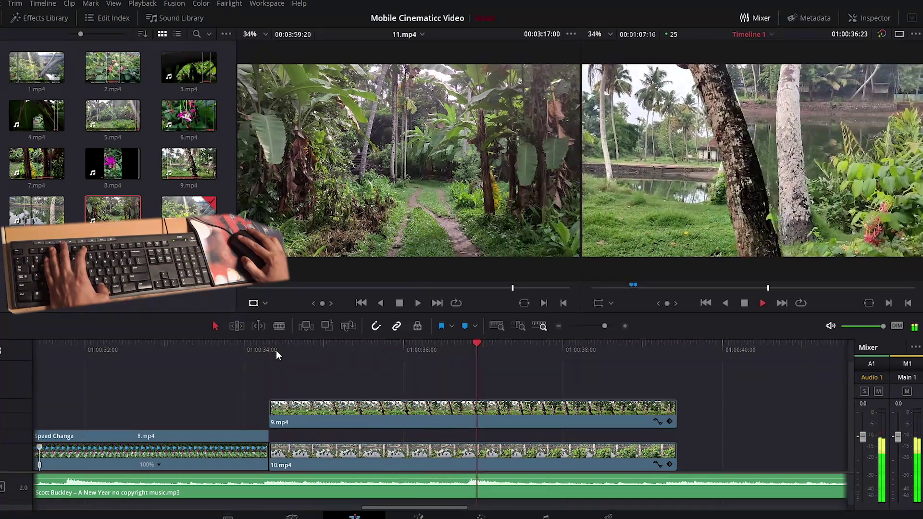
pyautogui.press('space')
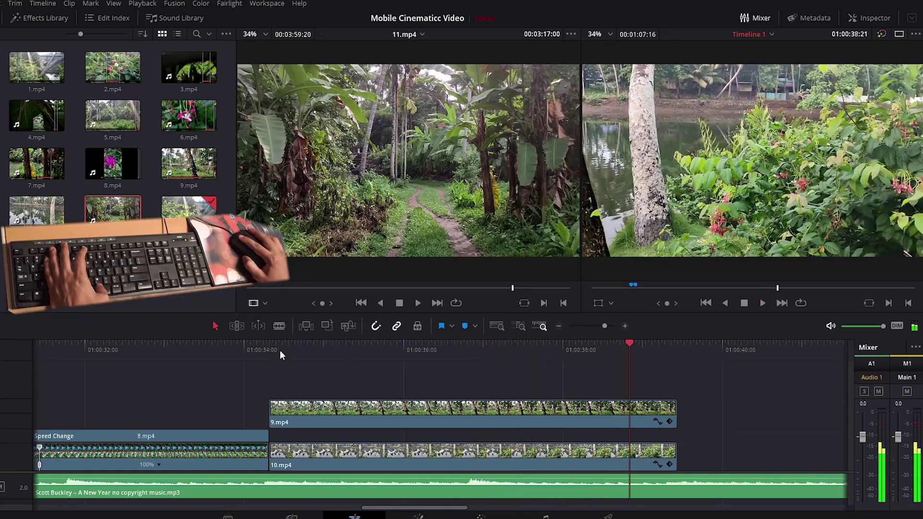
pyautogui.moveTo(394, 362); pyautogui.dragTo(416, 361)
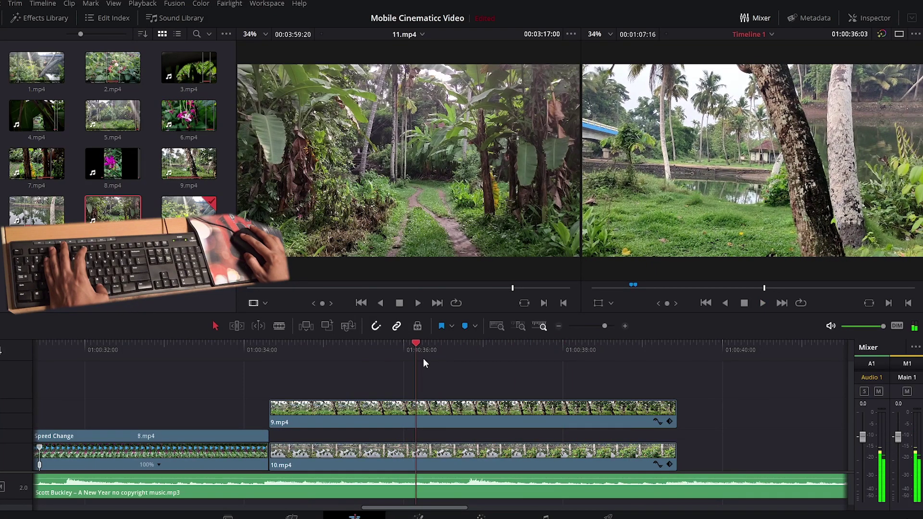
pyautogui.press('p')
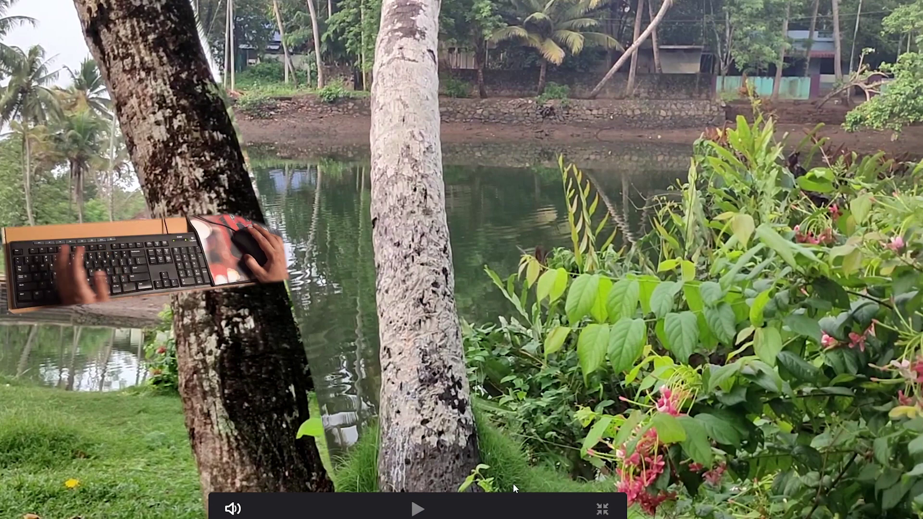
pyautogui.press('p')
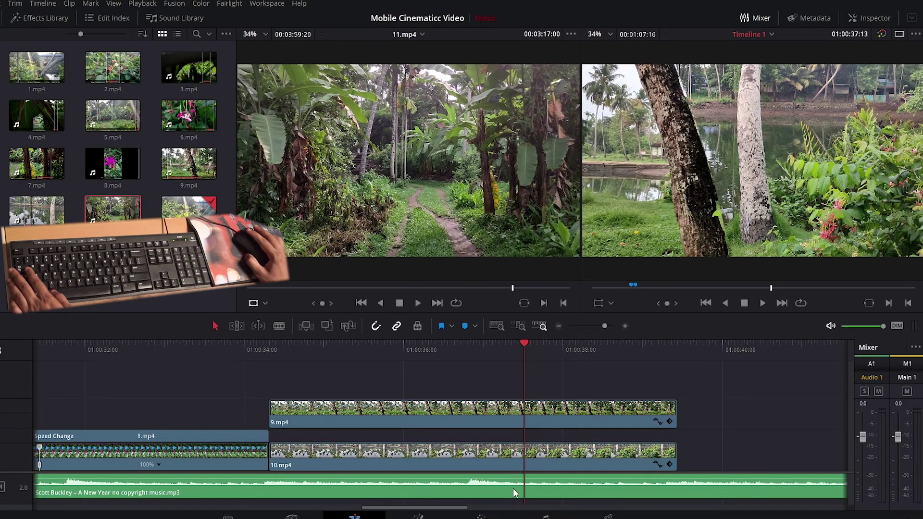
pyautogui.click(526, 408)
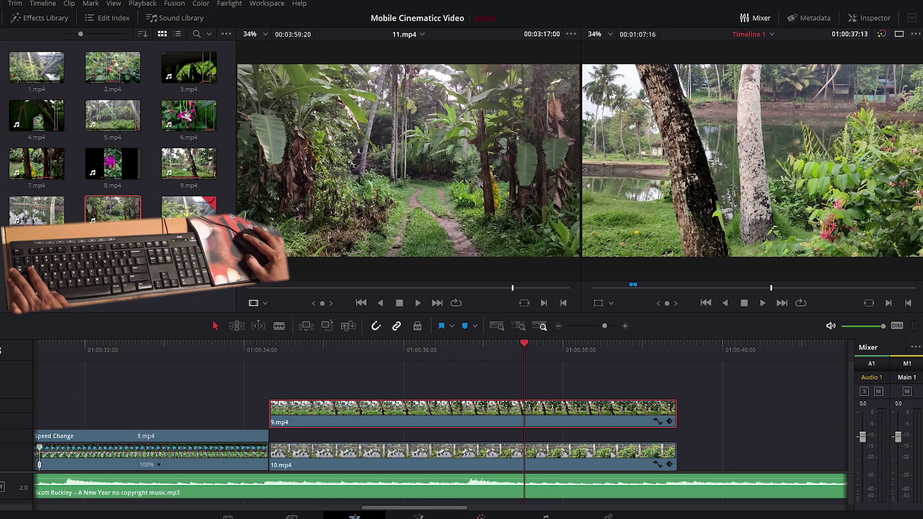
pyautogui.hotkey('shift', '6')
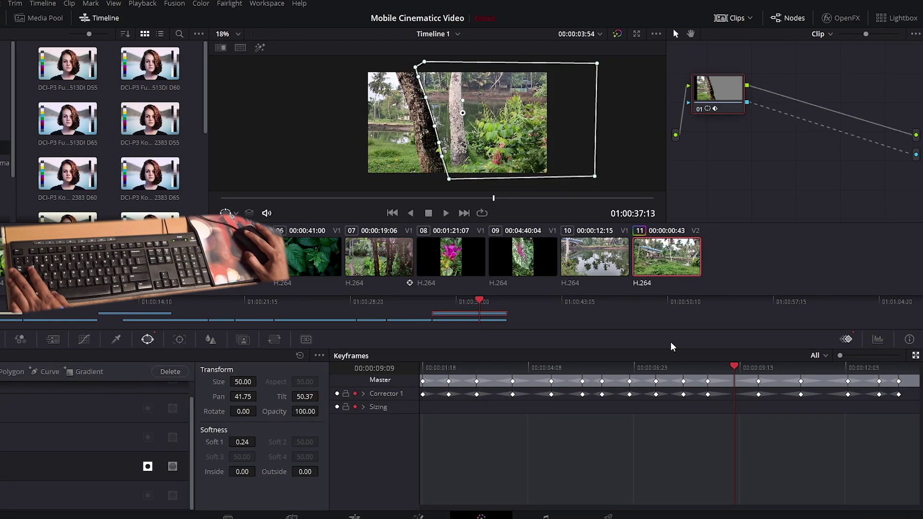
# Step: Nudge the tree-trunk mask left at 08:18 and earlier frames, then go back to the Edit page
pyautogui.moveTo(510, 91); pyautogui.dragTo(508, 93)
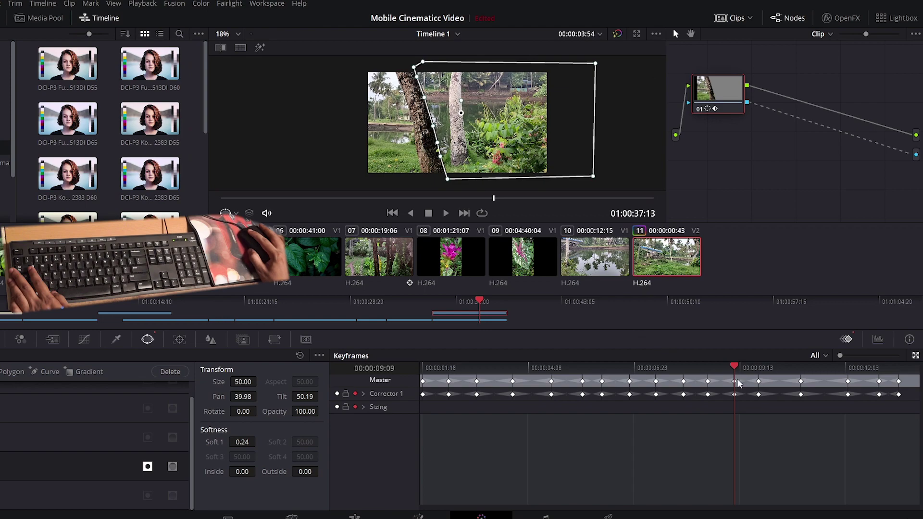
pyautogui.moveTo(718, 367); pyautogui.dragTo(708, 367)
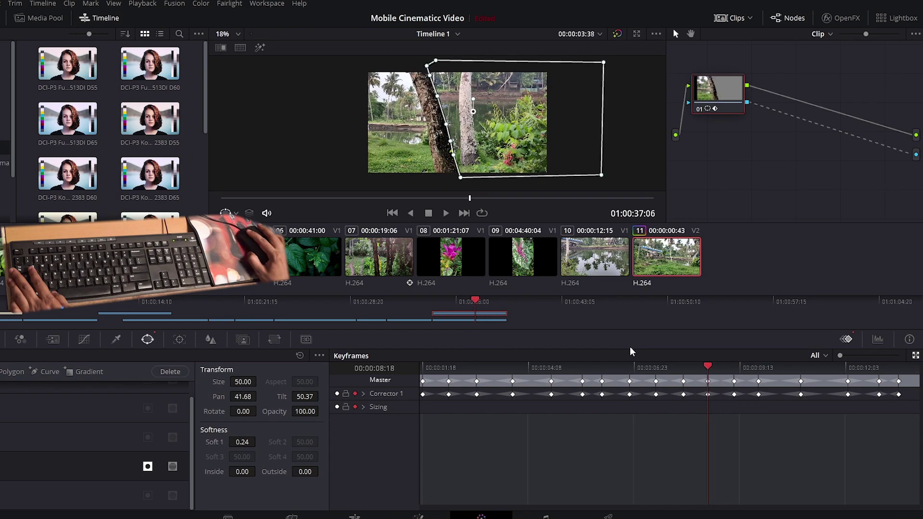
pyautogui.moveTo(708, 367); pyautogui.dragTo(689, 367)
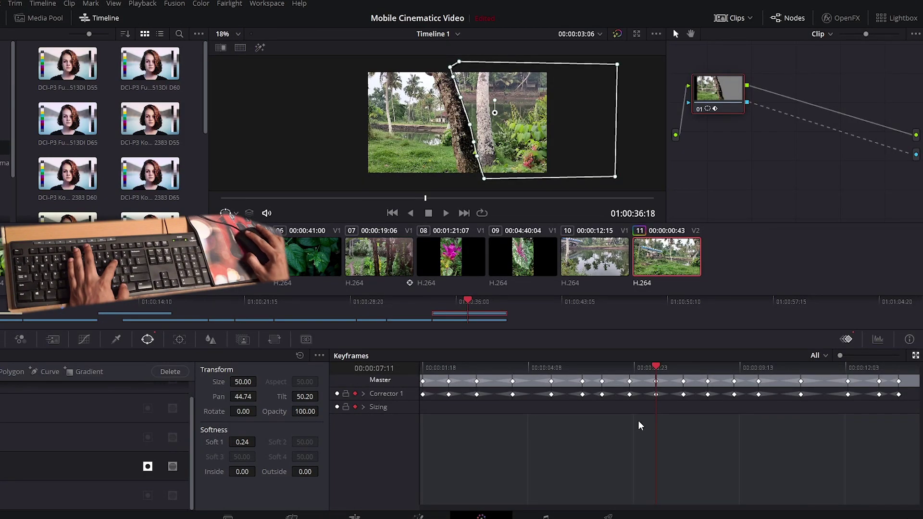
pyautogui.moveTo(556, 113); pyautogui.dragTo(553, 113)
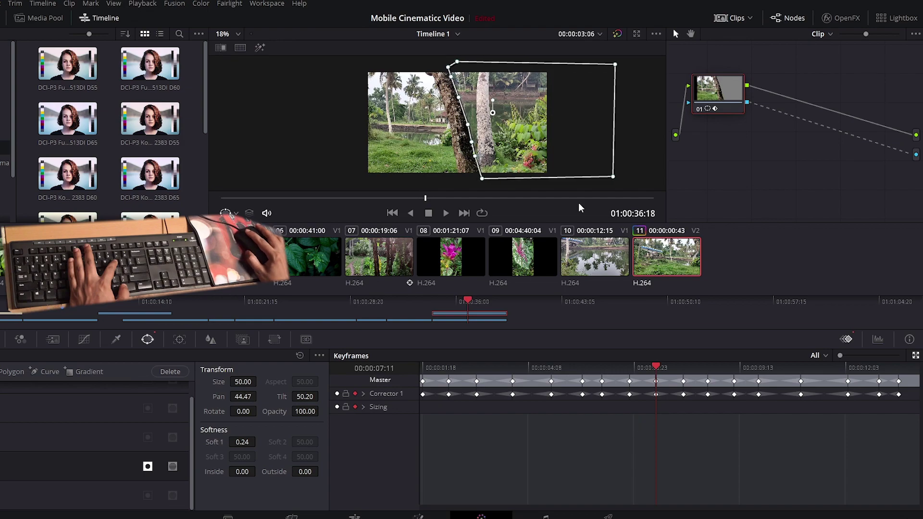
pyautogui.press('Left')
pyautogui.press('Left')
pyautogui.press('Left')
pyautogui.press('Left')
pyautogui.press('Left')
pyautogui.press('Left')
pyautogui.press('Left')
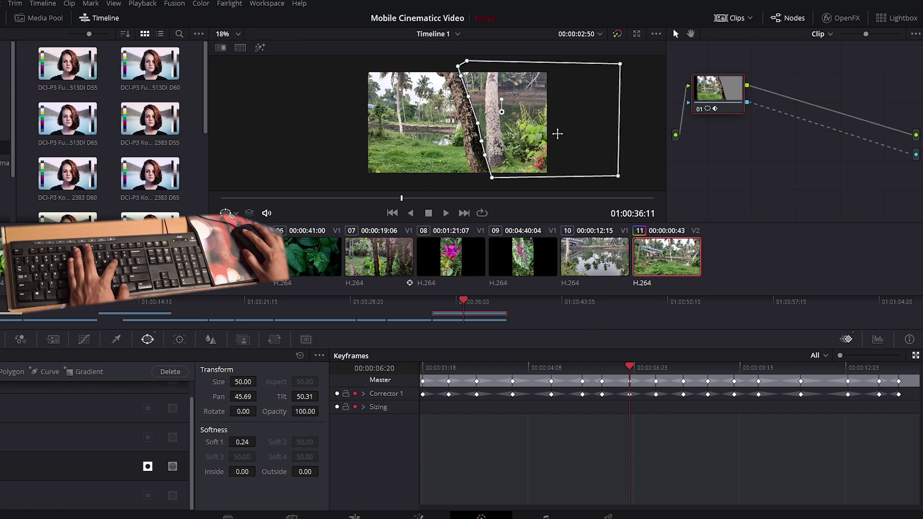
pyautogui.hotkey('shift', '4')
# Step: Mark an in point on 11.mp4 and place its video on the timeline after the playhead
pyautogui.moveTo(237, 518)
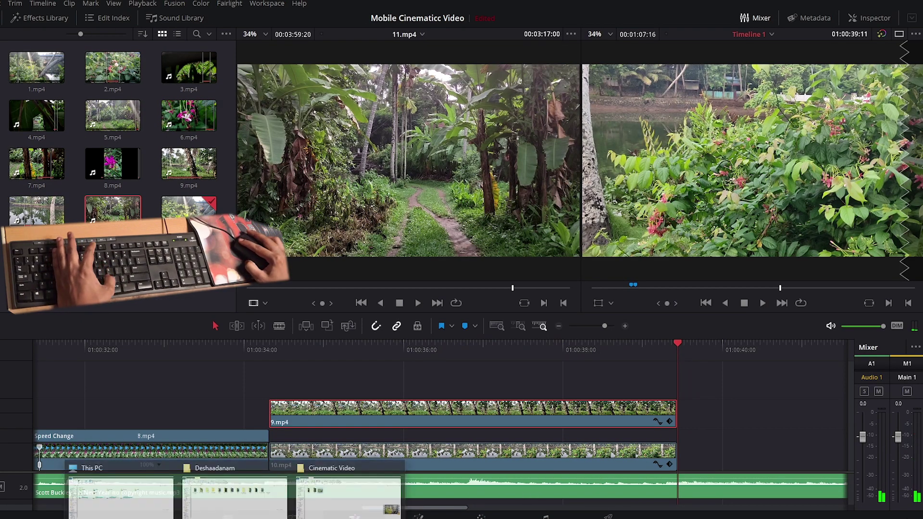
pyautogui.press('space')
pyautogui.press('i')
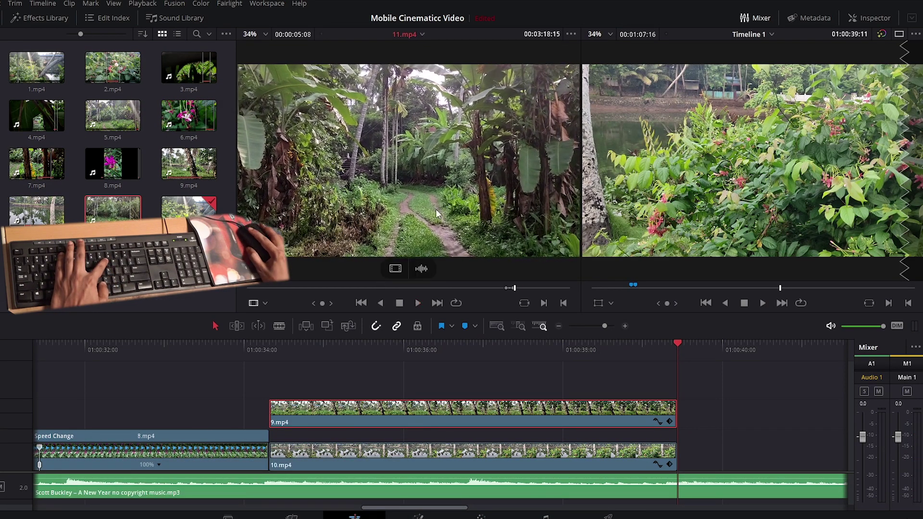
pyautogui.moveTo(395, 268)
pyautogui.mouseDown()
pyautogui.moveTo(699, 423)
pyautogui.moveTo(681, 420)
pyautogui.mouseUp()
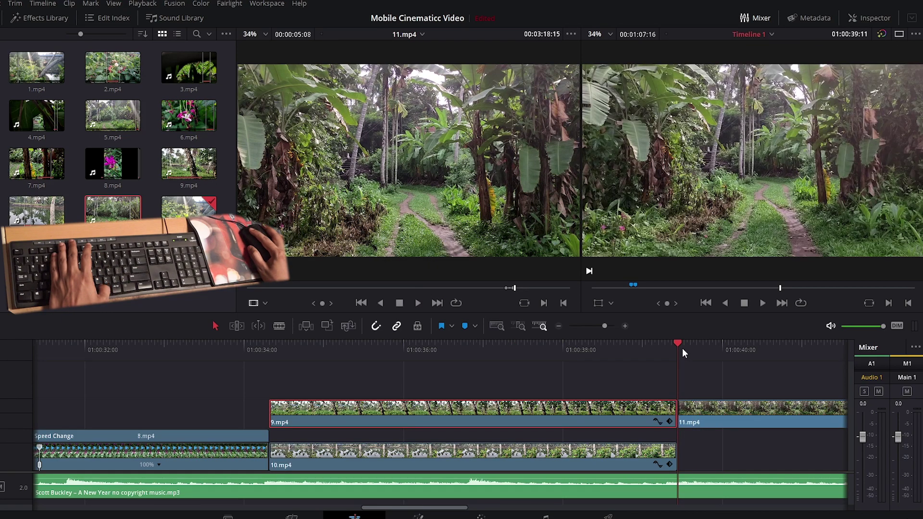
pyautogui.press('space')
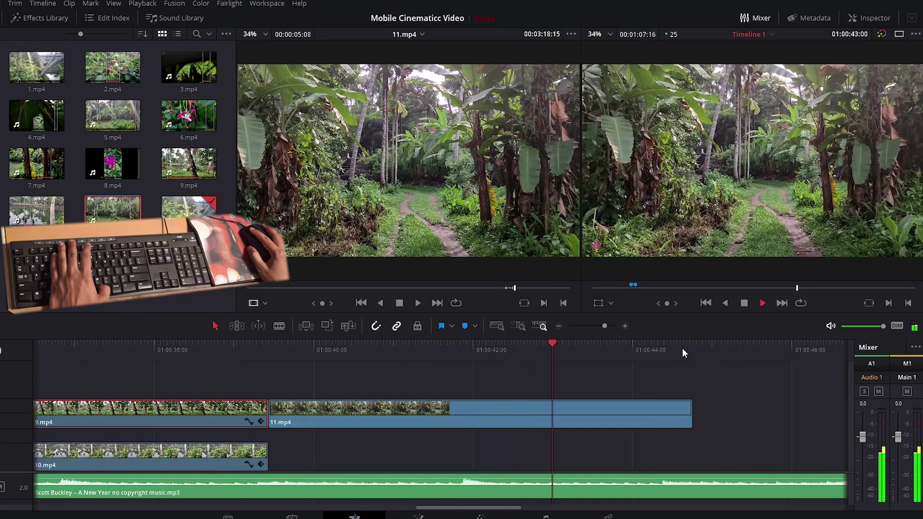
# Step: Stabilize the 11.mp4 clip from the Inspector
pyautogui.click(354, 356)
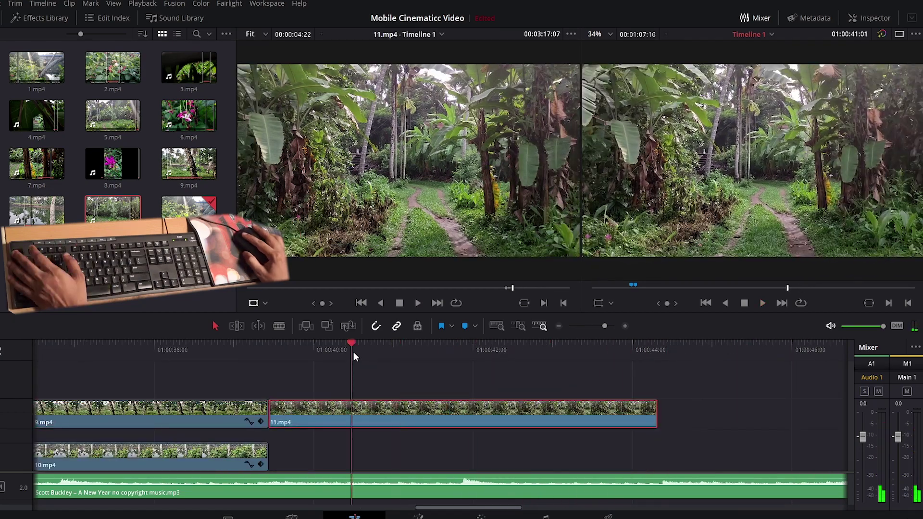
pyautogui.moveTo(353, 352); pyautogui.dragTo(429, 352)
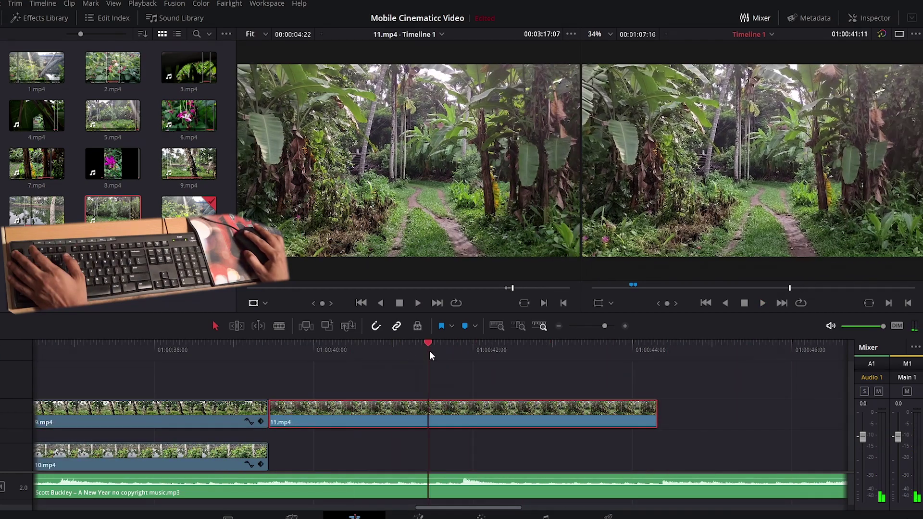
pyautogui.click(865, 19)
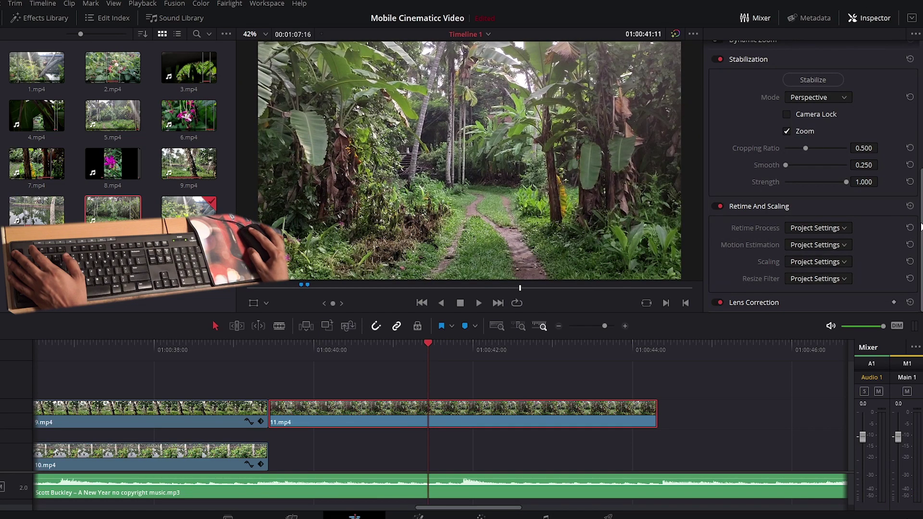
pyautogui.scroll(3, 914, 308)
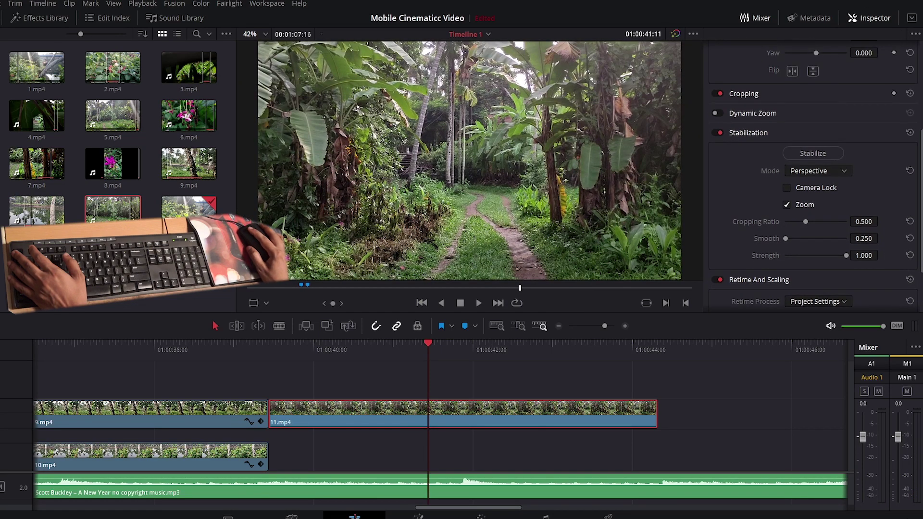
pyautogui.click(815, 157)
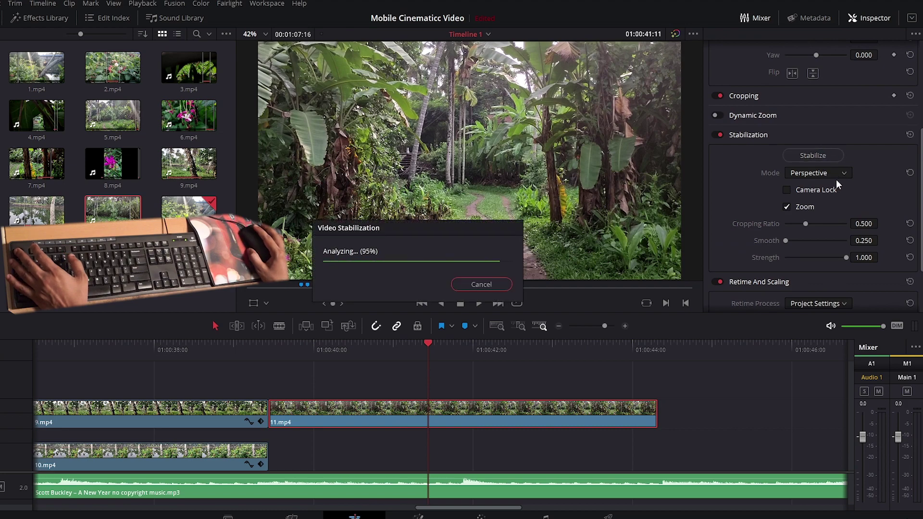
# Step: Review the stabilized shot and move 11.mp4 down onto Video 1 right after 10.mp4
pyautogui.click(285, 353)
pyautogui.press('space')
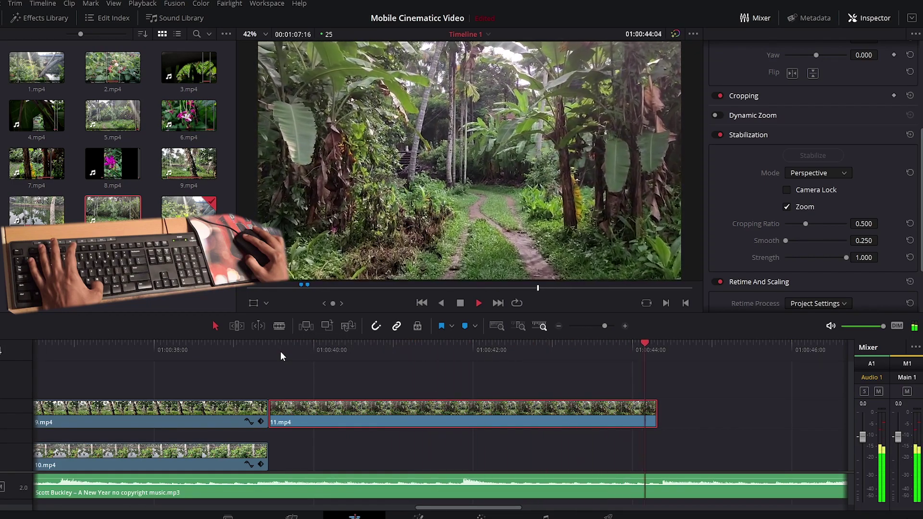
pyautogui.click(362, 342)
pyautogui.moveTo(504, 349); pyautogui.dragTo(365, 351)
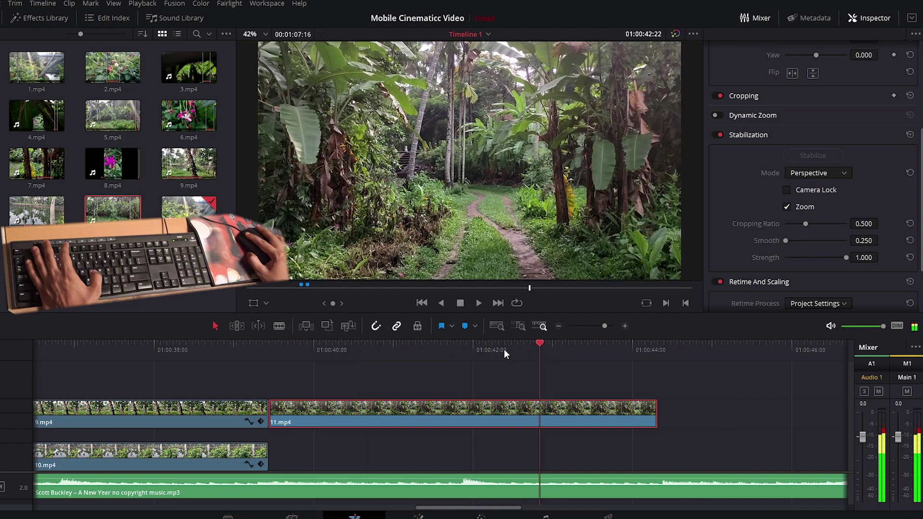
pyautogui.moveTo(343, 432); pyautogui.dragTo(343, 437)
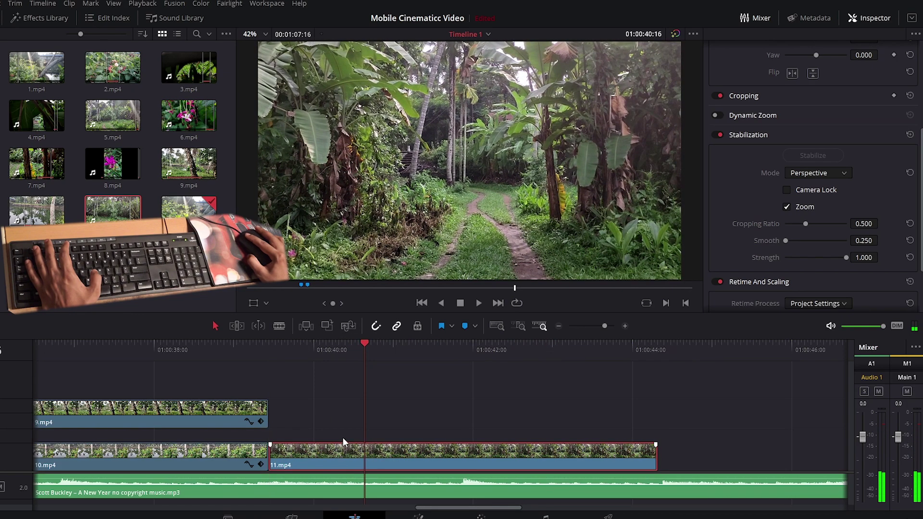
pyautogui.click(333, 349)
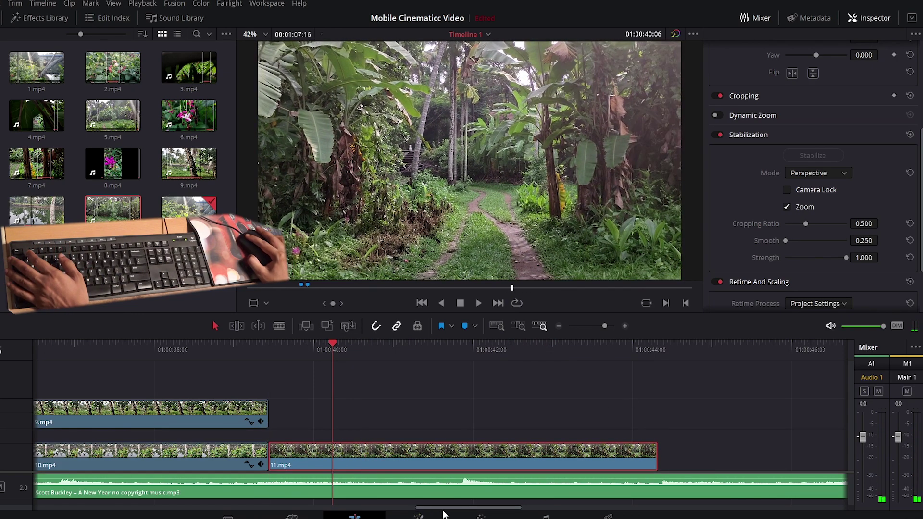
pyautogui.moveTo(444, 511); pyautogui.dragTo(80, 500)
# Step: Paste the 'morning glory' title onto Video 2 above 11.mp4 and play it back
pyautogui.click(240, 412)
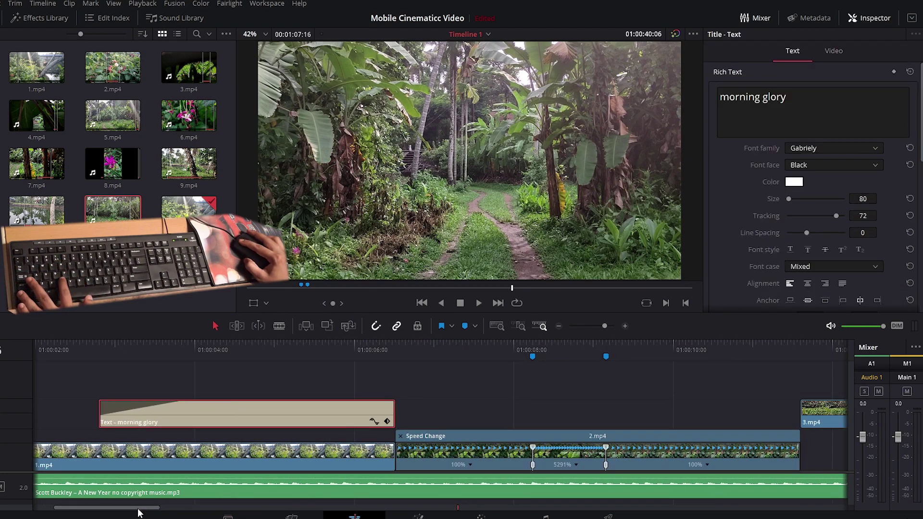
pyautogui.moveTo(138, 509); pyautogui.dragTo(579, 504)
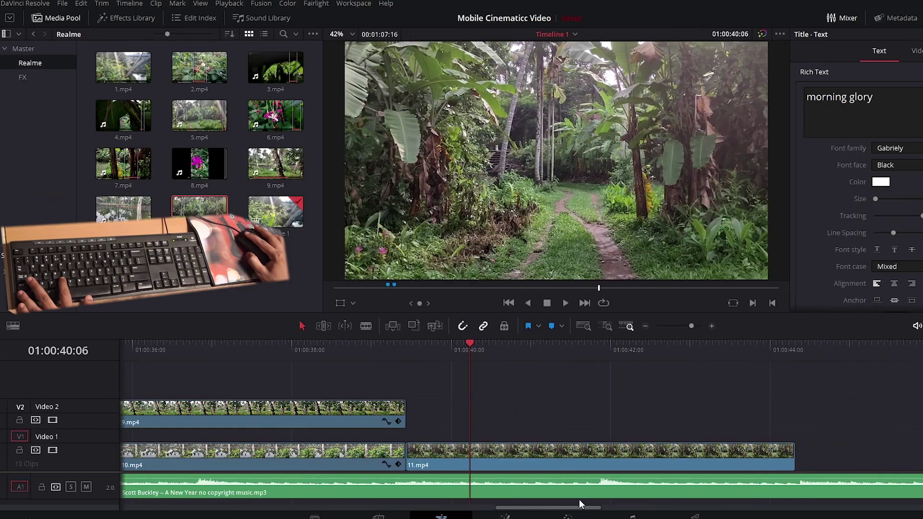
pyautogui.click(483, 351)
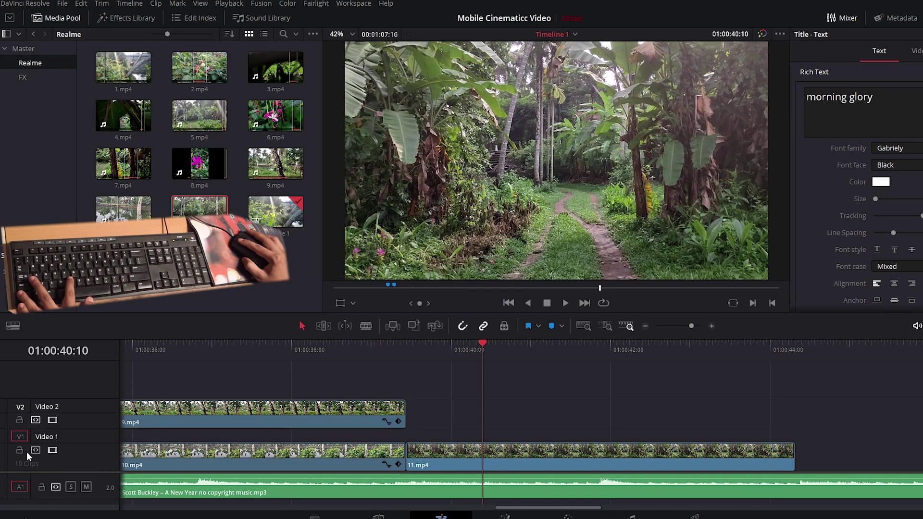
pyautogui.click(21, 407)
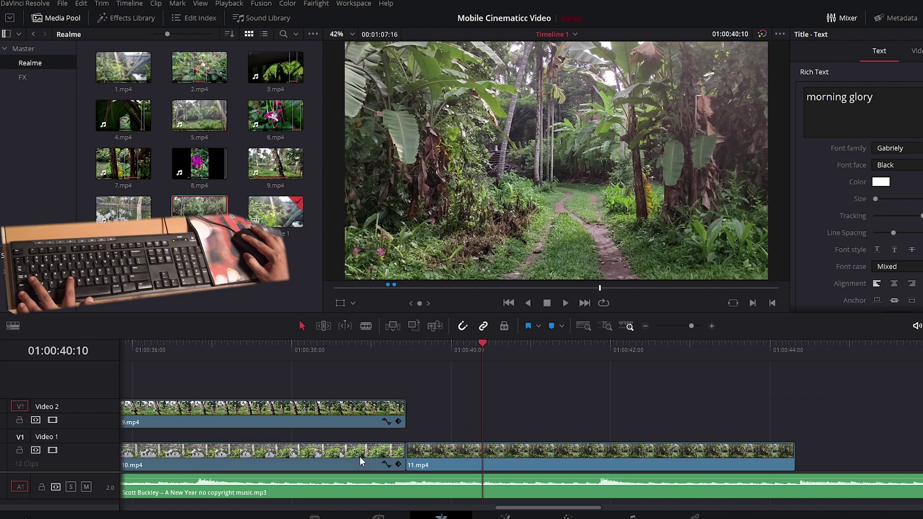
pyautogui.press('F10')
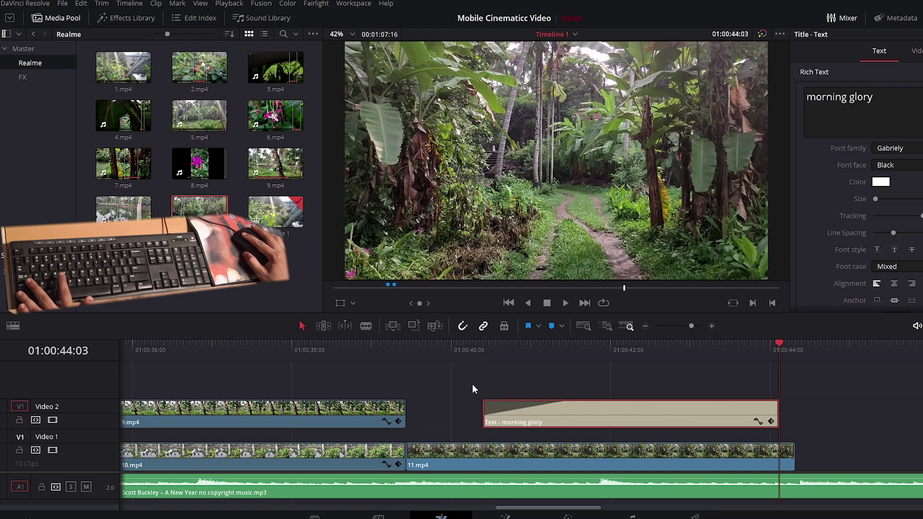
pyautogui.click(461, 352)
pyautogui.press('space')
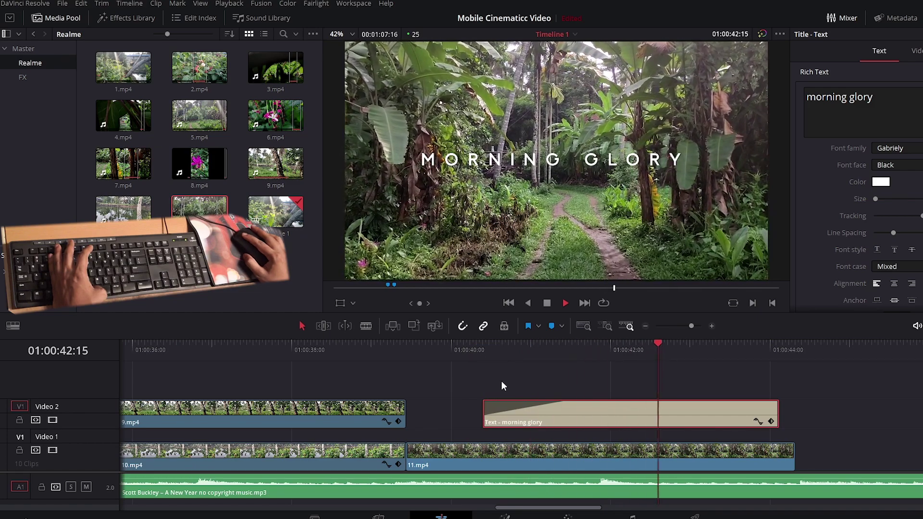
pyautogui.press('space')
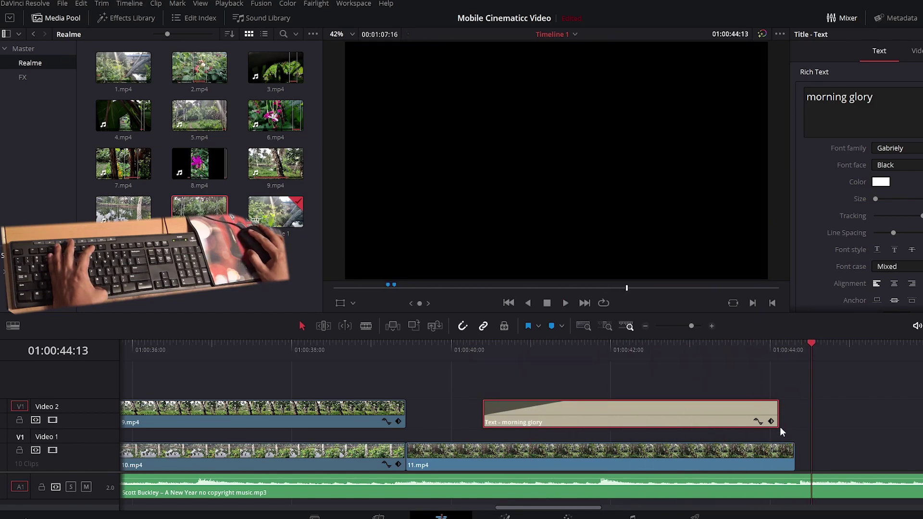
# Step: Extend the title to end with 11.mp4 and cut off the trailing music
pyautogui.moveTo(779, 417); pyautogui.dragTo(795, 416)
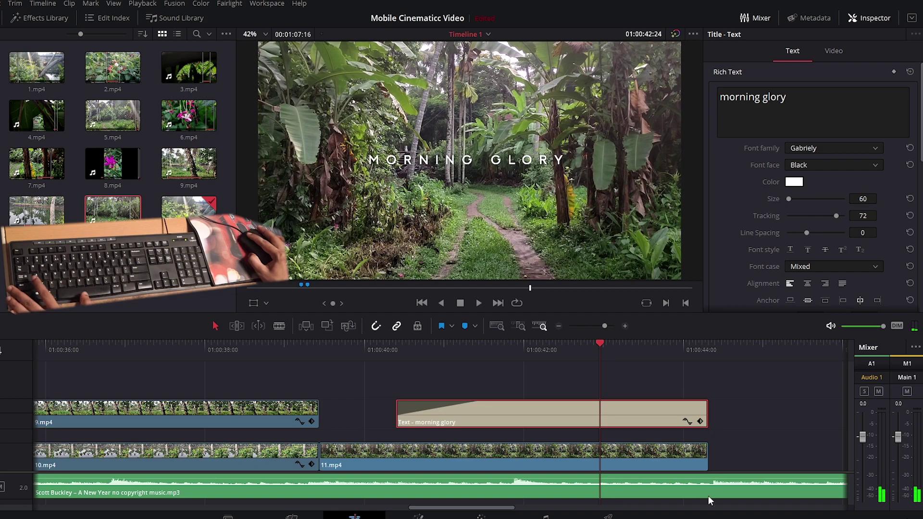
pyautogui.moveTo(725, 345); pyautogui.dragTo(712, 348)
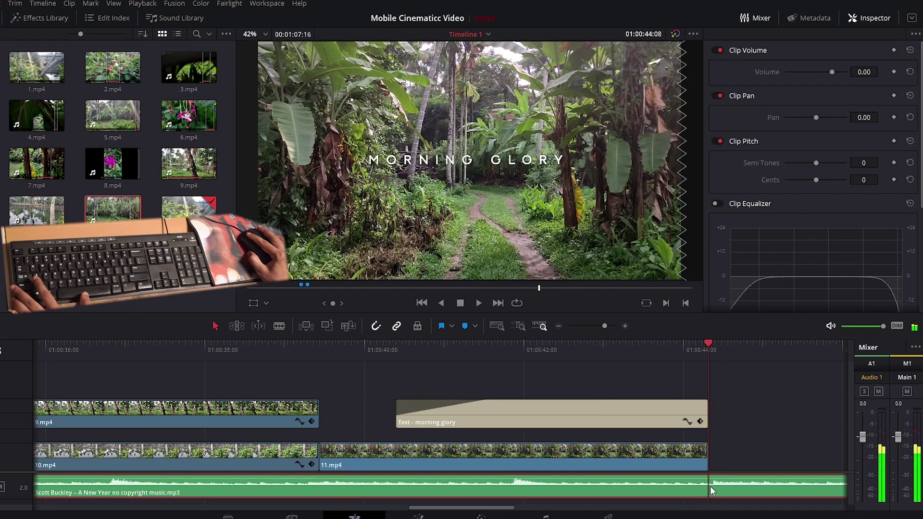
pyautogui.hotkey('ctrl', 'b')
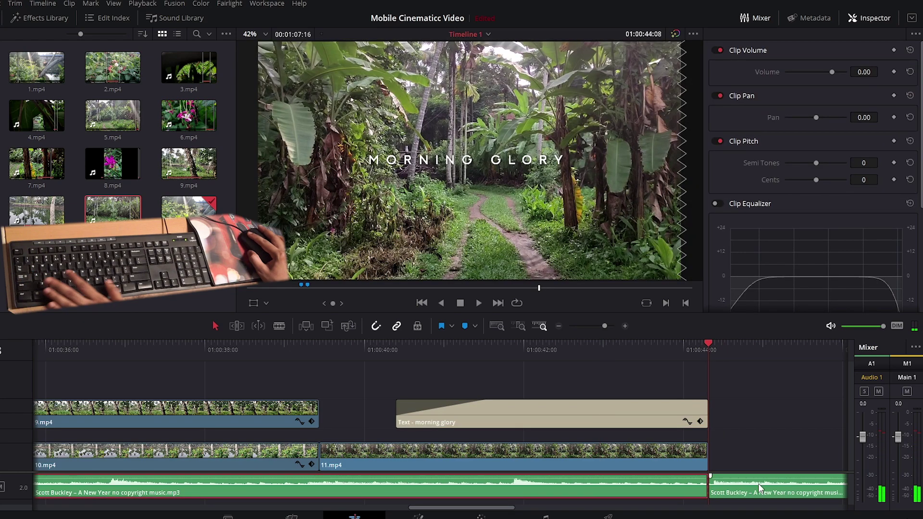
pyautogui.click(760, 488)
pyautogui.press('Delete')
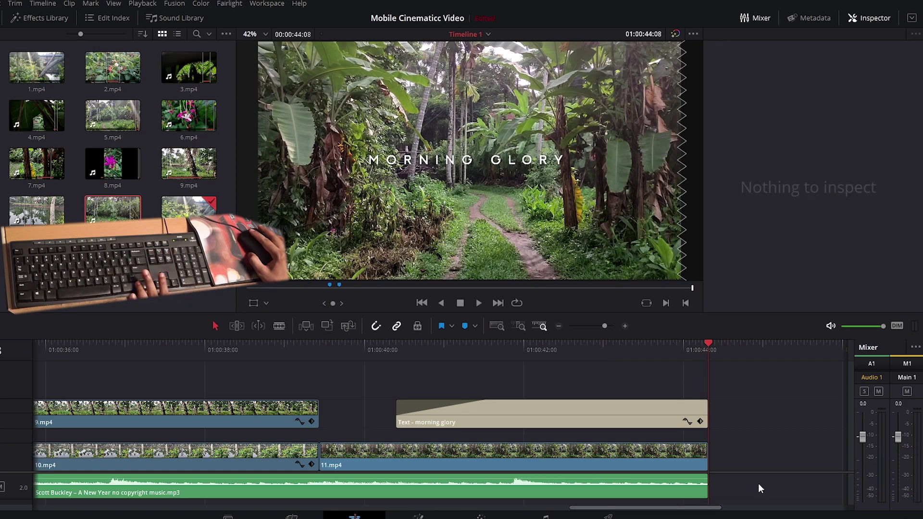
# Step: Scrub back to the timeline start and show the FX sound-effects bin
pyautogui.moveTo(378, 353); pyautogui.dragTo(636, 356)
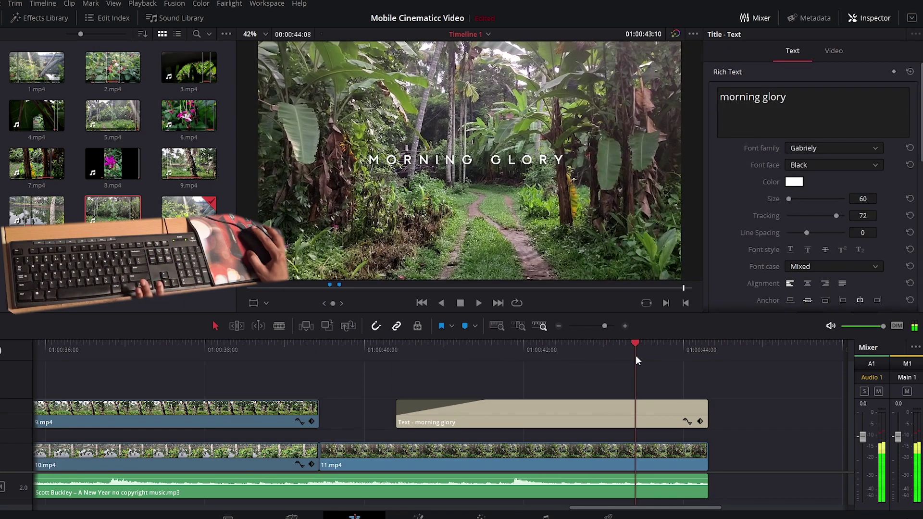
pyautogui.moveTo(635, 343); pyautogui.dragTo(233, 365)
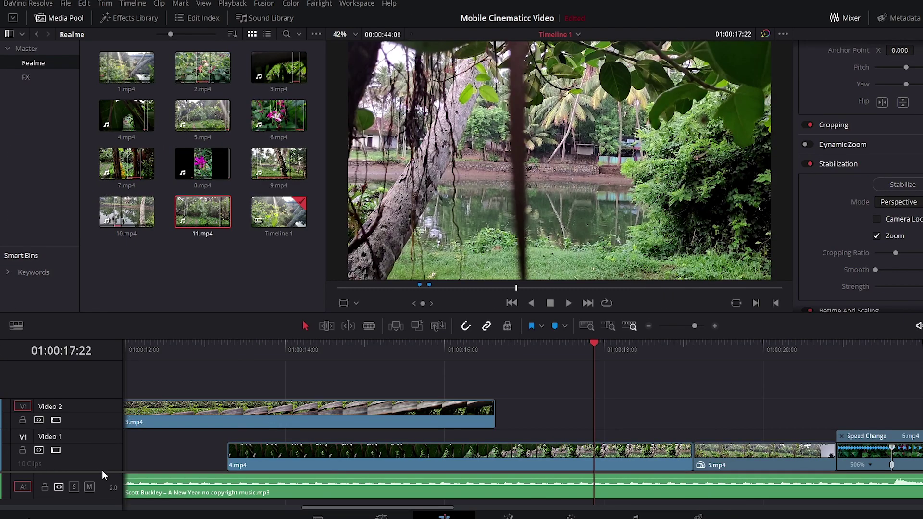
pyautogui.moveTo(102, 470); pyautogui.dragTo(106, 422)
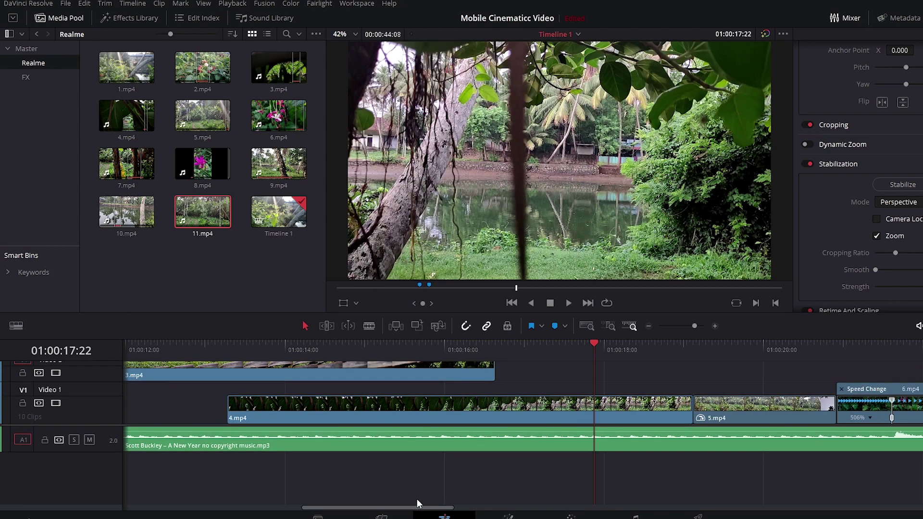
pyautogui.moveTo(411, 511); pyautogui.dragTo(222, 500)
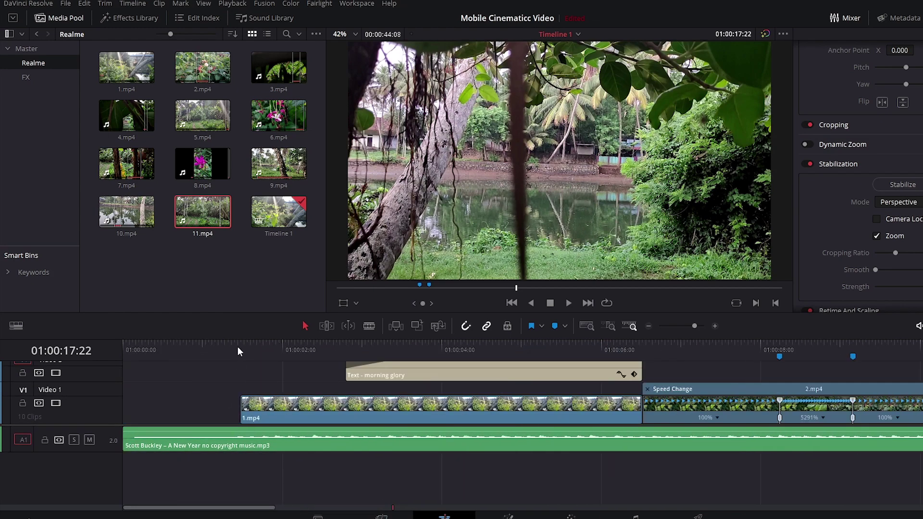
pyautogui.click(202, 350)
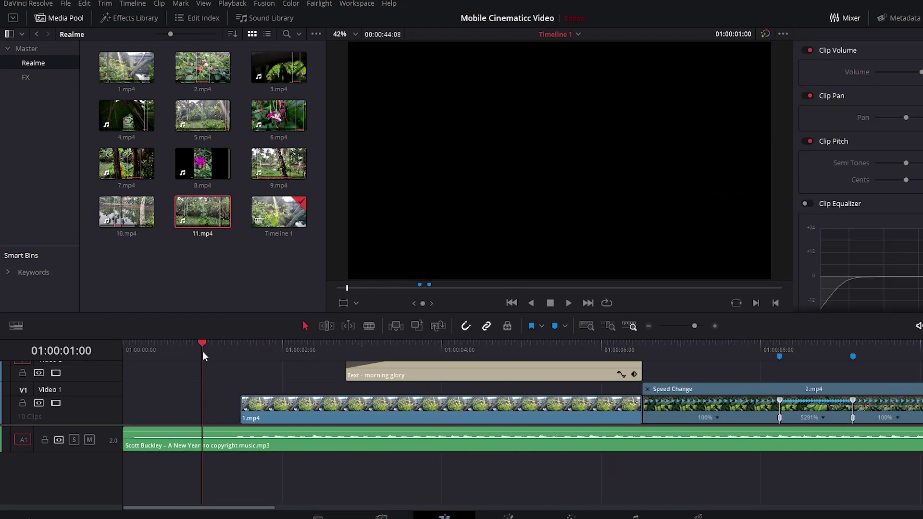
pyautogui.click(24, 78)
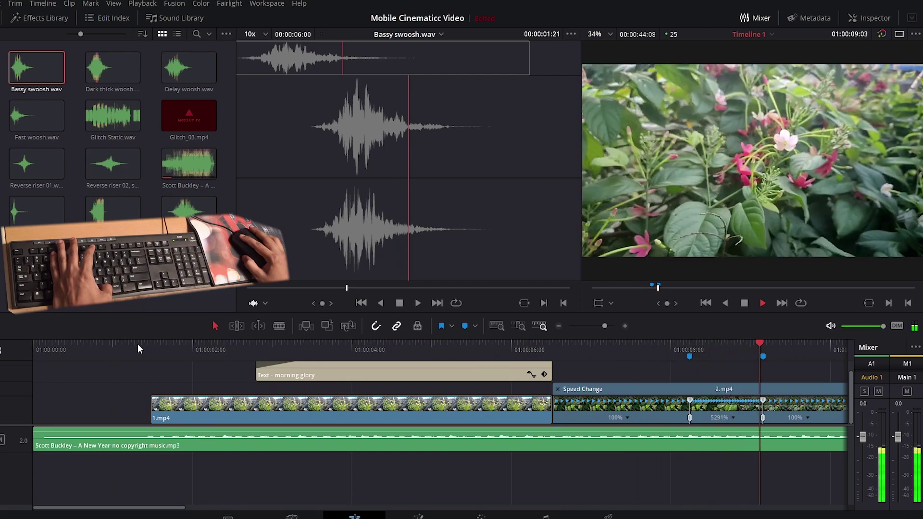
# Step: Place Bassy swoosh.wav on a new Audio 2 track near 01:00:09:09, nudged slightly later
pyautogui.press('space')
pyautogui.moveTo(669, 343); pyautogui.dragTo(780, 351)
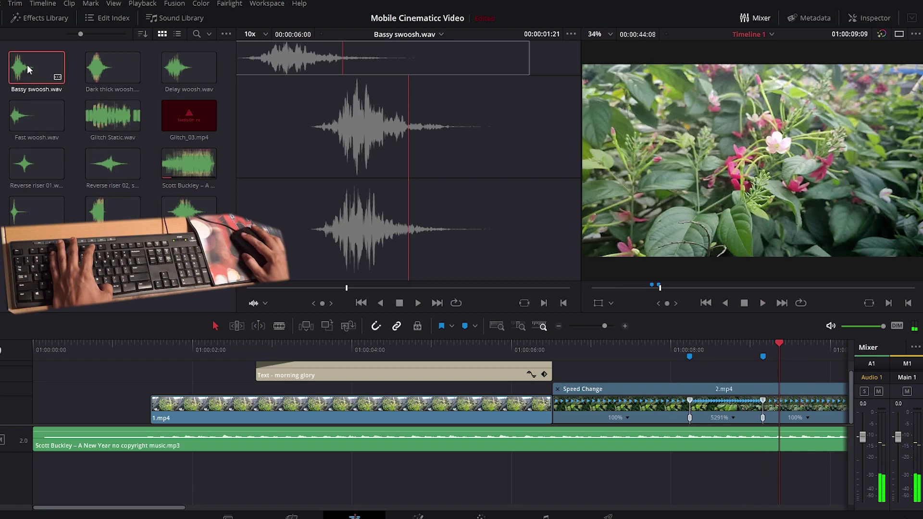
pyautogui.moveTo(27, 64)
pyautogui.mouseDown()
pyautogui.moveTo(576, 481)
pyautogui.moveTo(616, 482)
pyautogui.mouseUp()
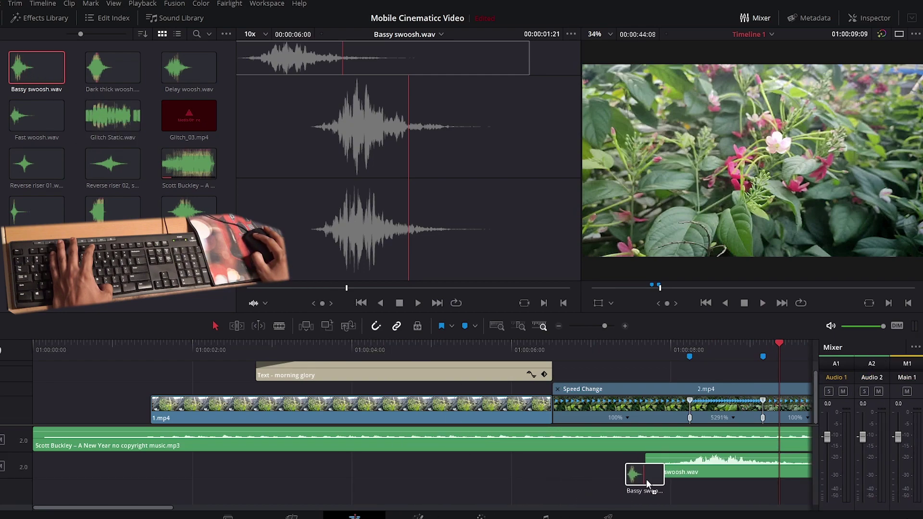
pyautogui.moveTo(616, 482); pyautogui.dragTo(660, 481)
pyautogui.press('space')
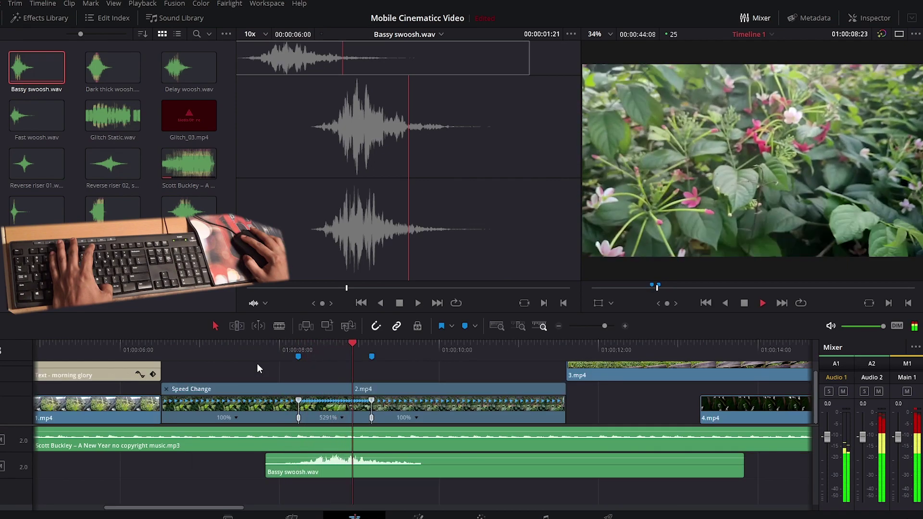
pyautogui.press('space')
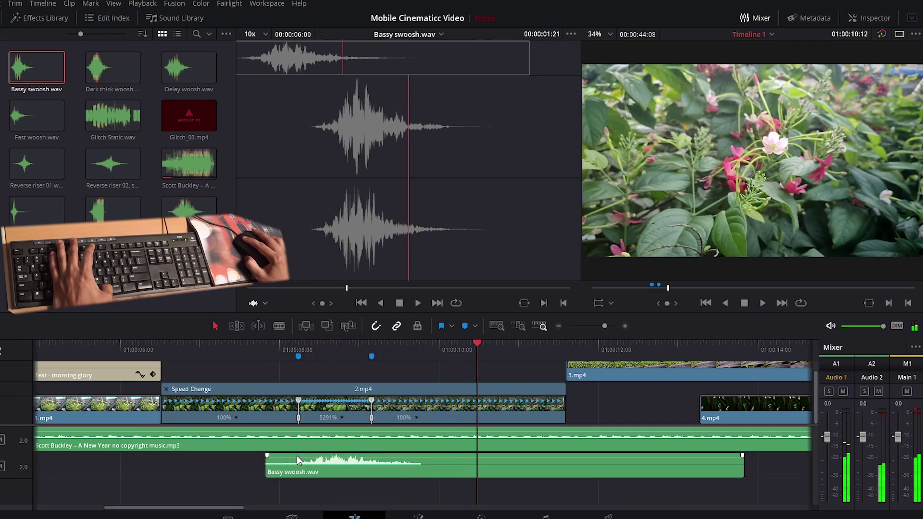
# Step: Shorten the 2.mp4 ramp's fast section to 7159% and nudge the swoosh slightly earlier
pyautogui.click(299, 457)
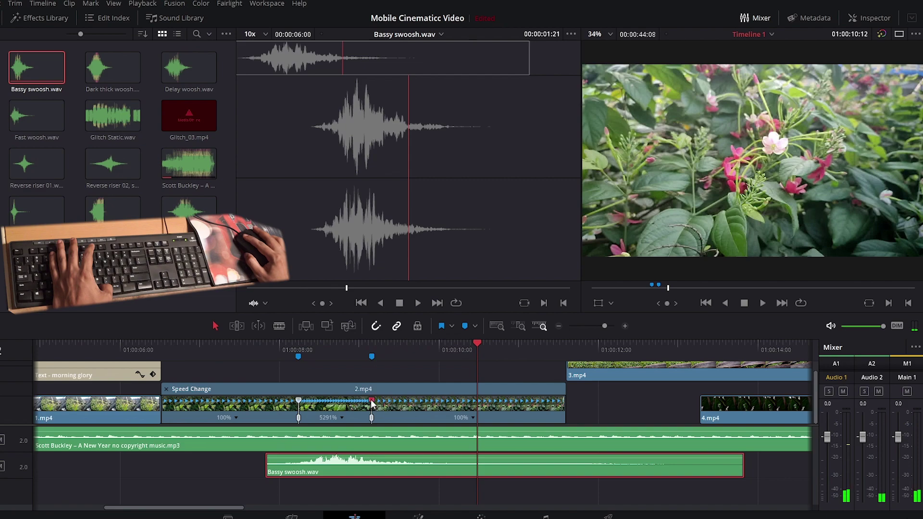
pyautogui.moveTo(371, 401); pyautogui.dragTo(351, 401)
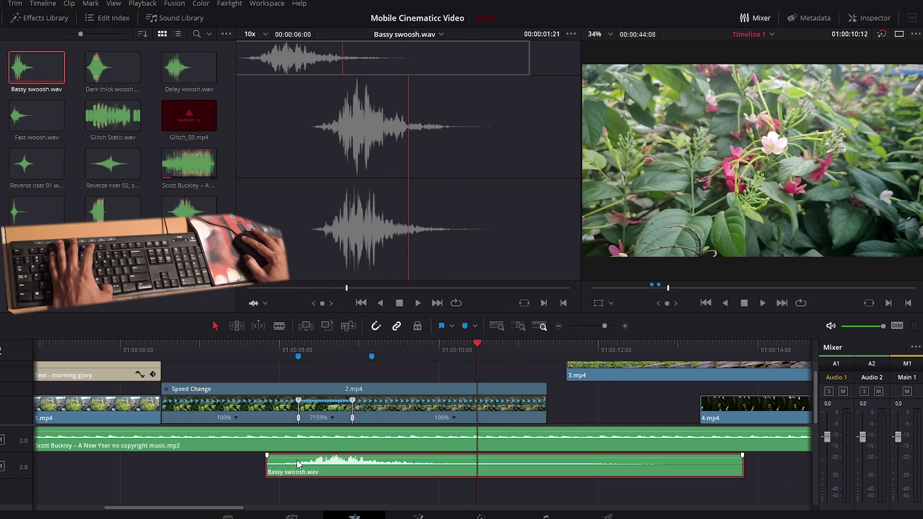
pyautogui.moveTo(297, 463); pyautogui.dragTo(287, 458)
pyautogui.click(276, 353)
pyautogui.press('space')
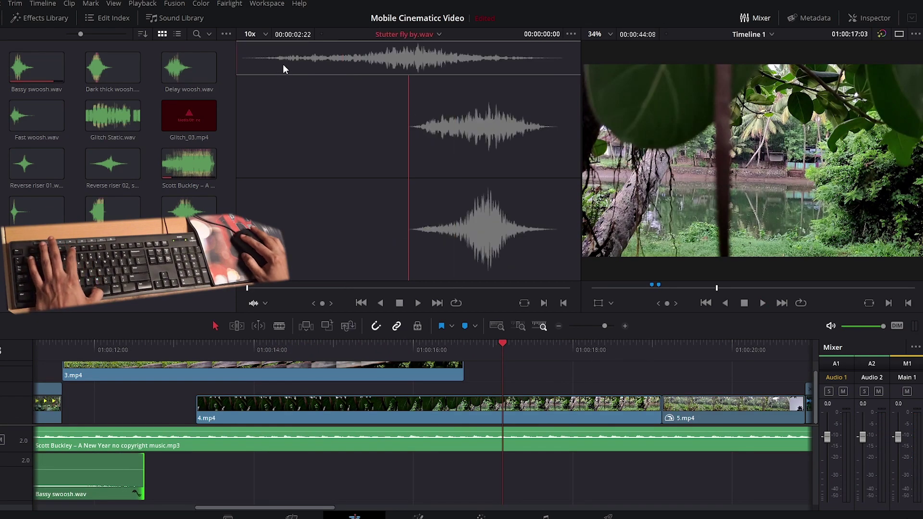
# Step: Preview Stutter fly by.wav and place it on Audio 2 after Bassy swoosh
pyautogui.press('space')
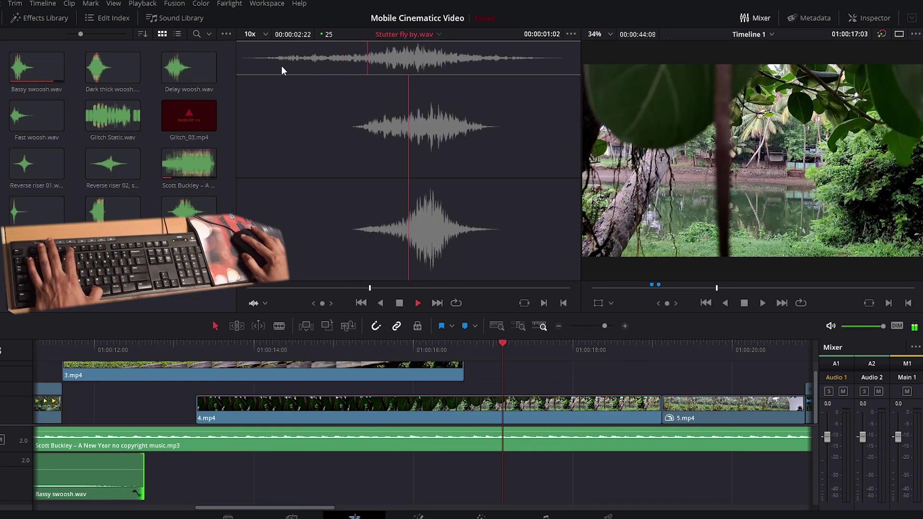
pyautogui.press('space')
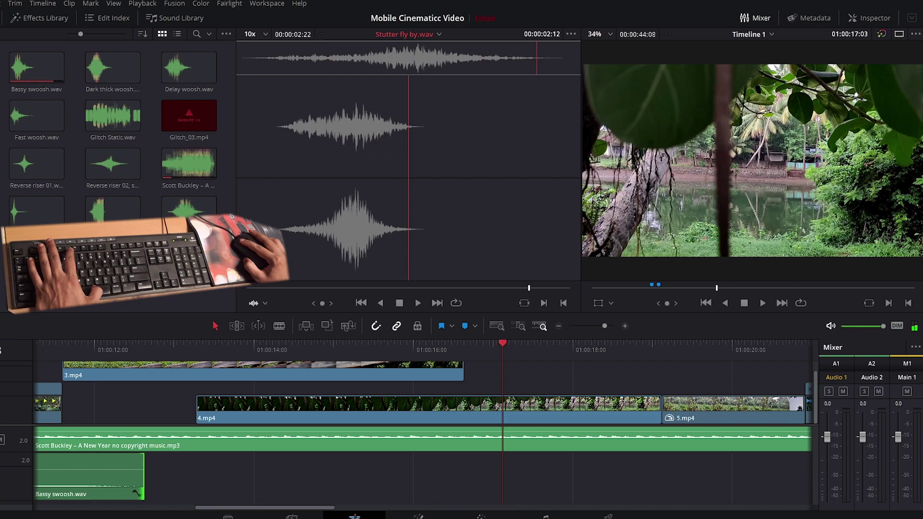
pyautogui.moveTo(189, 214); pyautogui.dragTo(204, 484)
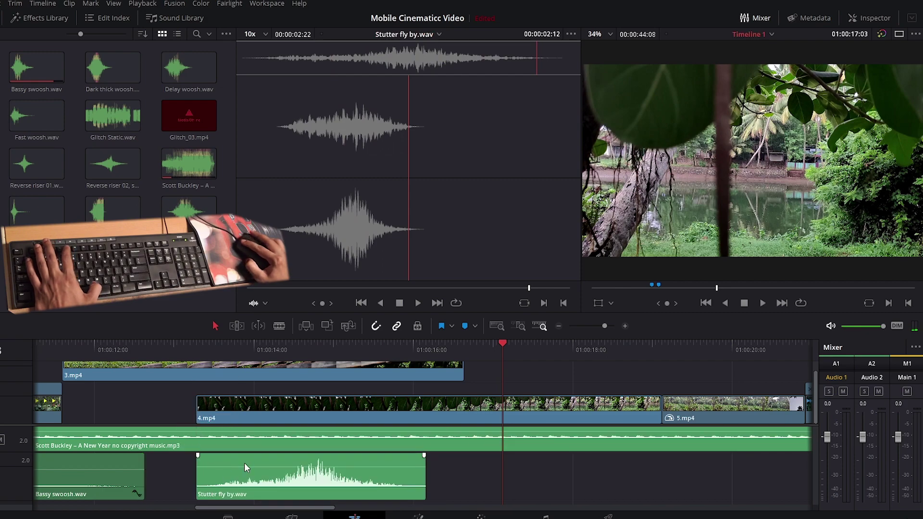
pyautogui.click(246, 462)
# Step: Slow the Stutter fly by clip to 43% speed and stretch it to 00:00:06:06
pyautogui.rightClick(265, 460)
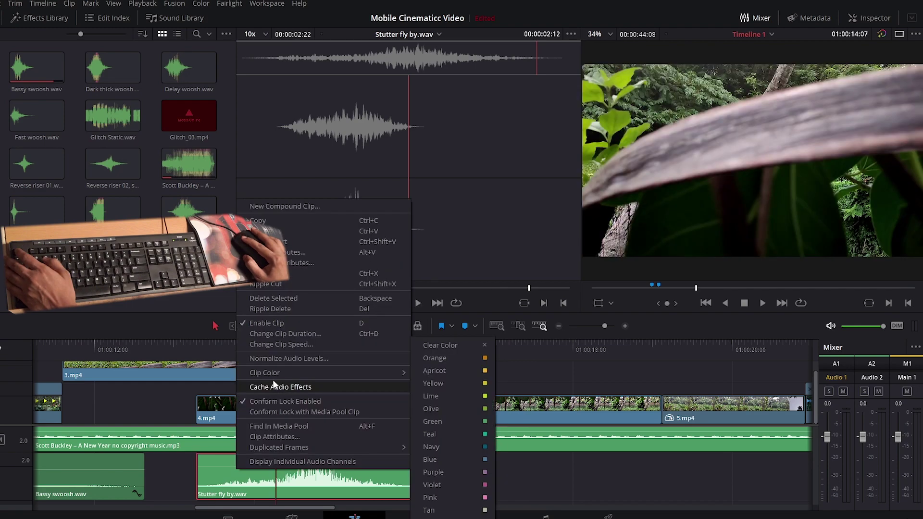
pyautogui.click(294, 335)
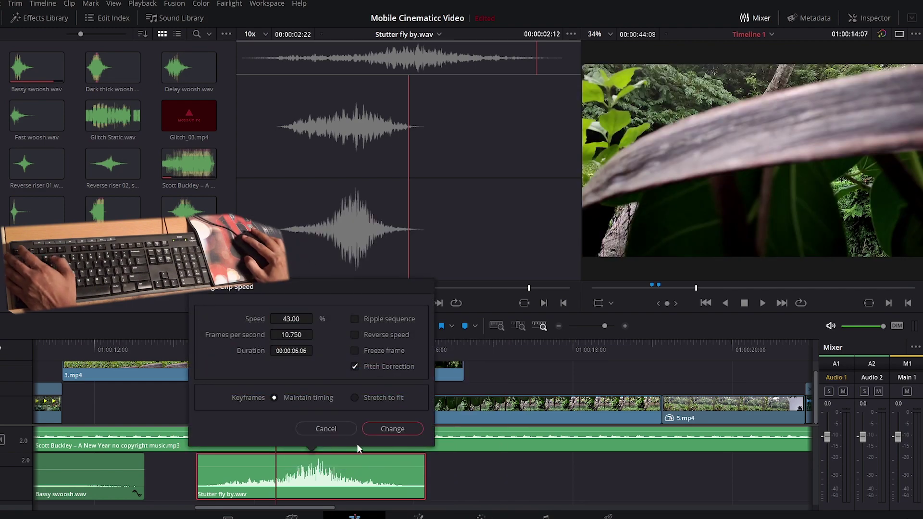
pyautogui.click(392, 429)
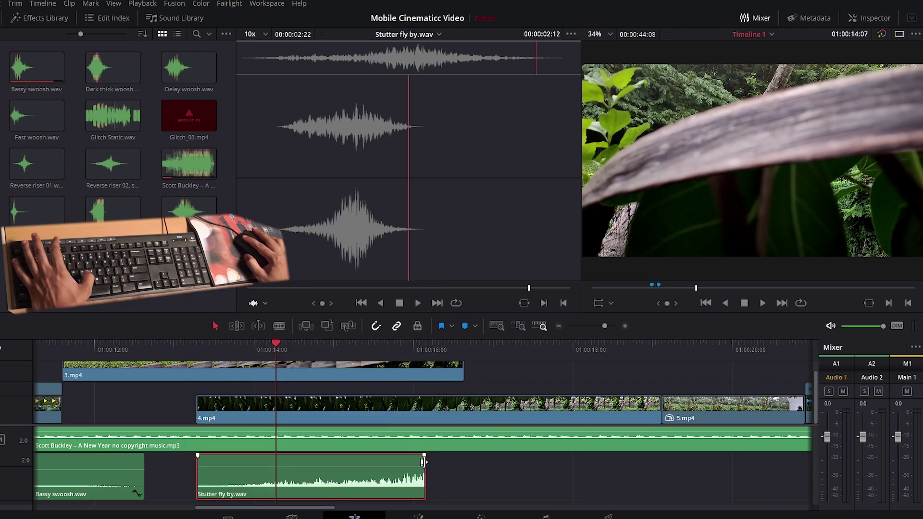
pyautogui.moveTo(428, 469); pyautogui.dragTo(690, 471)
pyautogui.press('space')
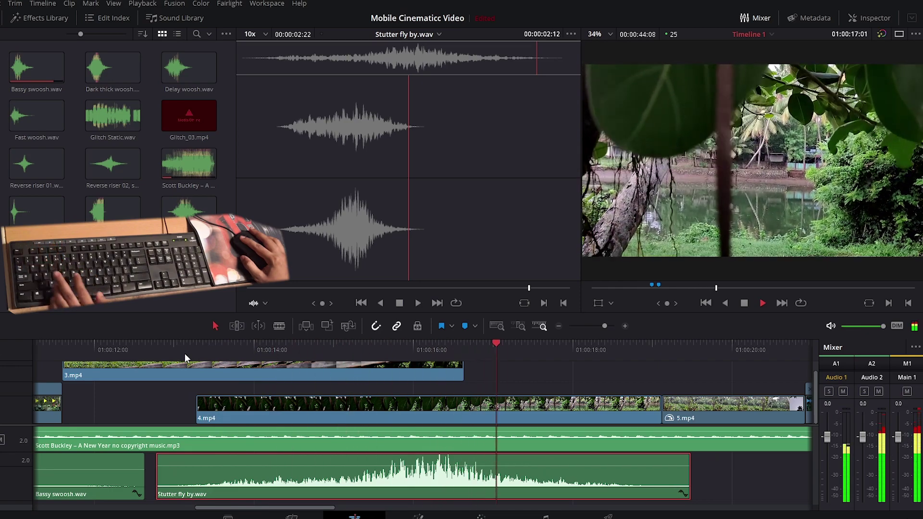
pyautogui.press('space')
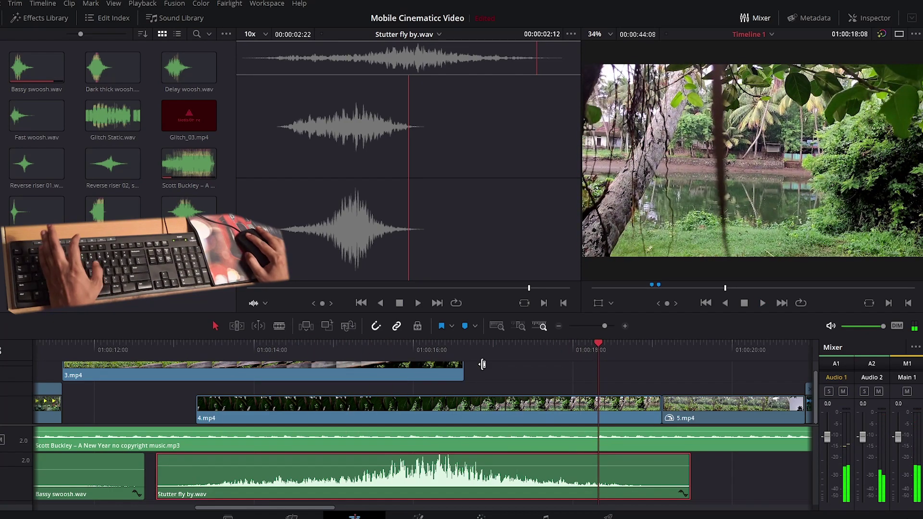
# Step: Pull the Stutter fly by volume keyframes down from -4.69 to -18.75 dB as a fade
pyautogui.click(324, 353)
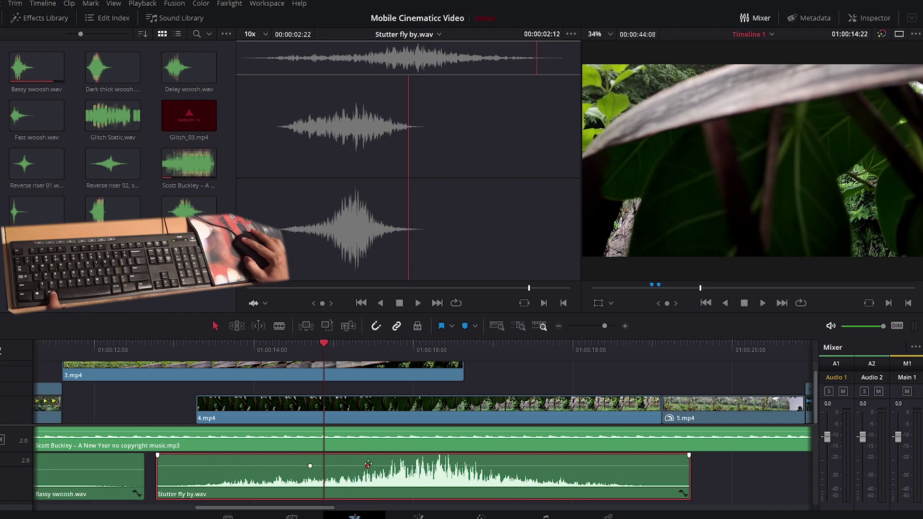
pyautogui.moveTo(368, 464); pyautogui.dragTo(414, 471)
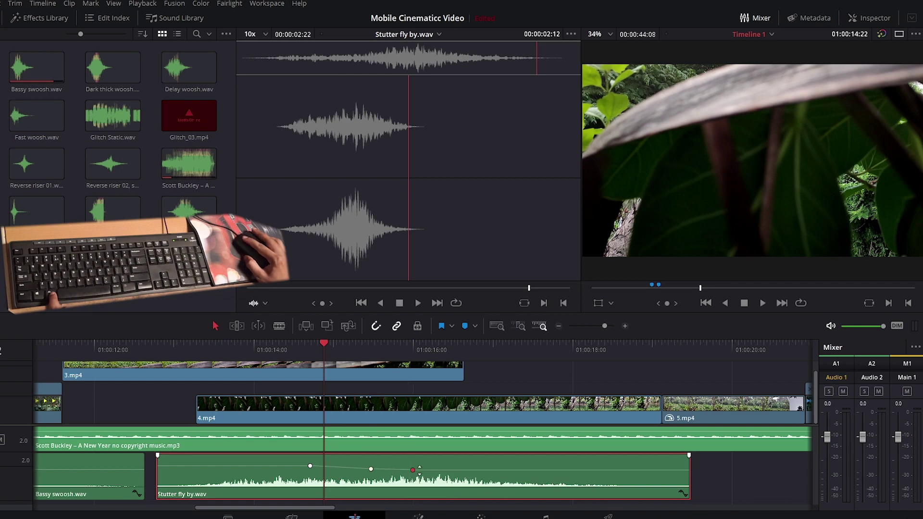
pyautogui.moveTo(414, 470); pyautogui.dragTo(415, 472)
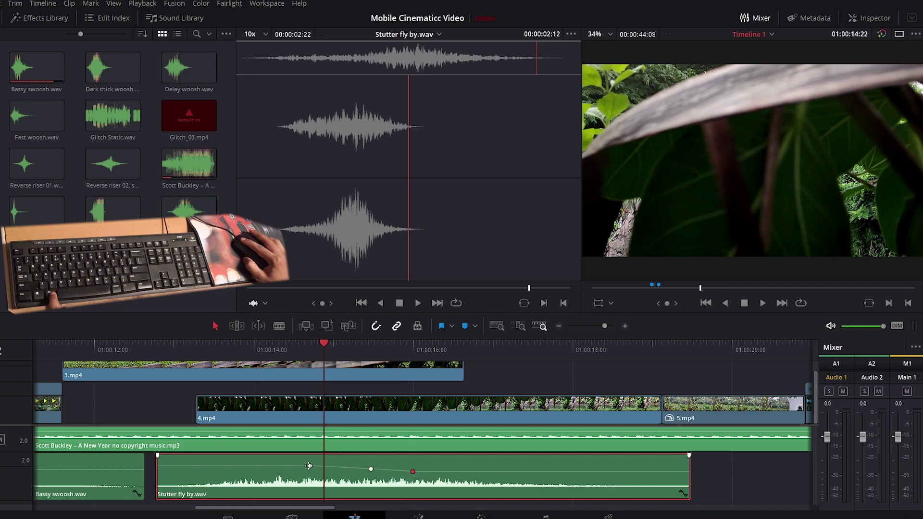
pyautogui.moveTo(309, 466); pyautogui.dragTo(310, 470)
pyautogui.moveTo(413, 471); pyautogui.dragTo(413, 475)
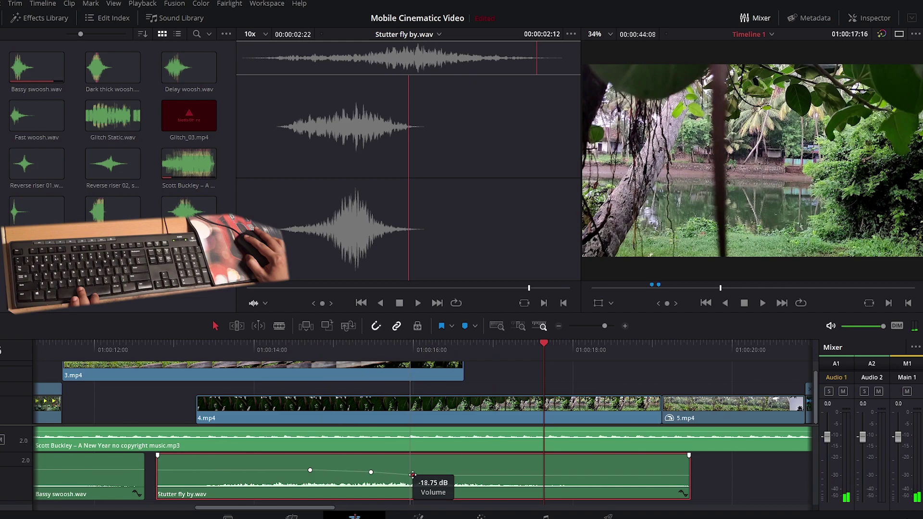
pyautogui.click(346, 345)
pyautogui.press('space')
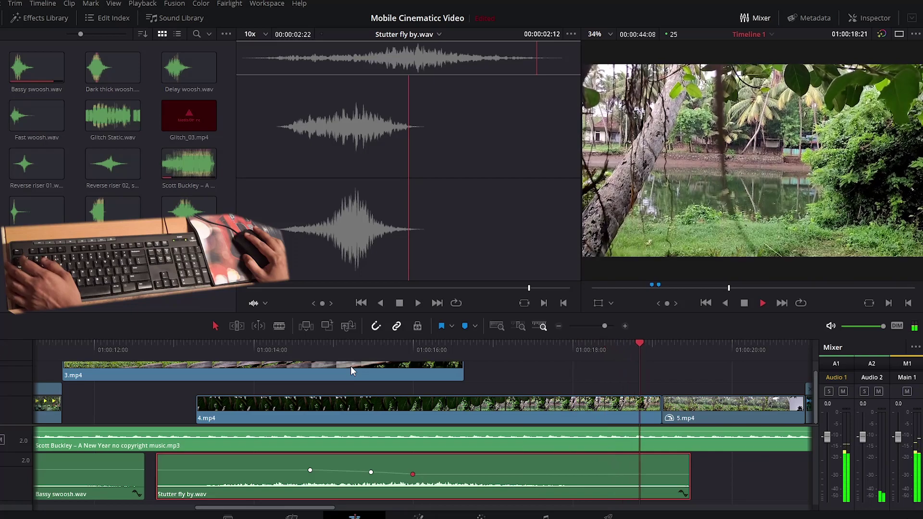
# Step: Trim the Stutter fly by tail back by 01:04 so it ends before 5.mp4
pyautogui.moveTo(689, 469); pyautogui.dragTo(591, 466)
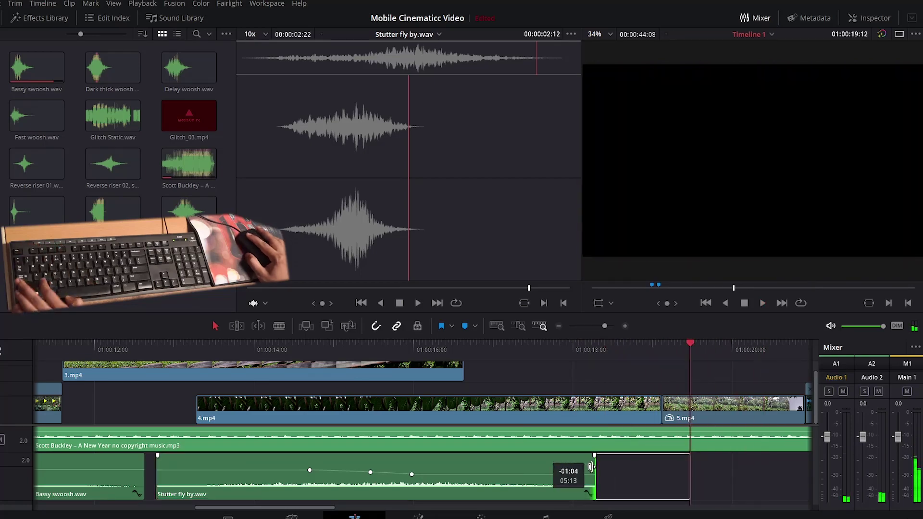
pyautogui.click(611, 347)
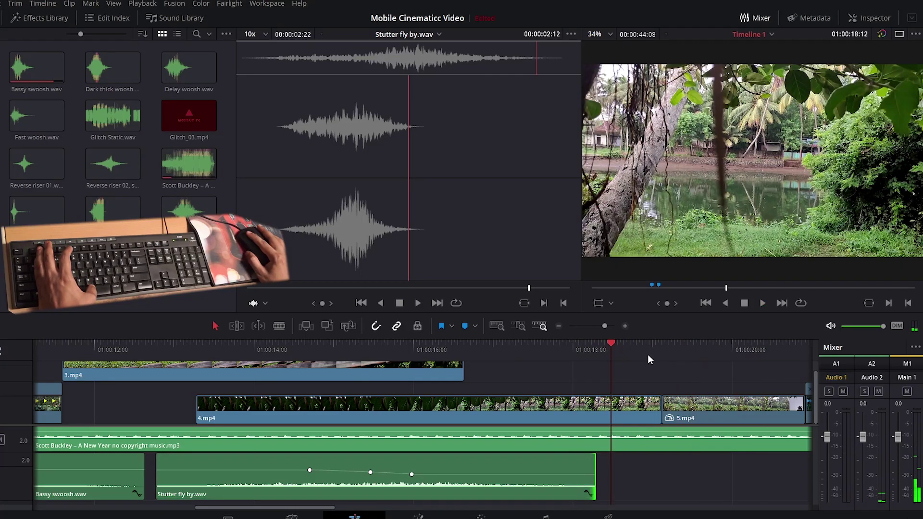
pyautogui.click(624, 348)
pyautogui.click(581, 350)
pyautogui.press('space')
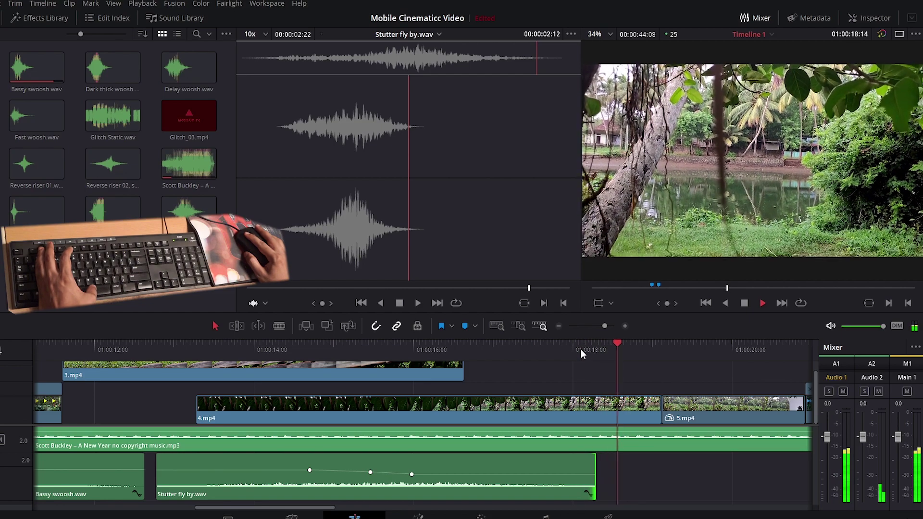
pyautogui.press('space')
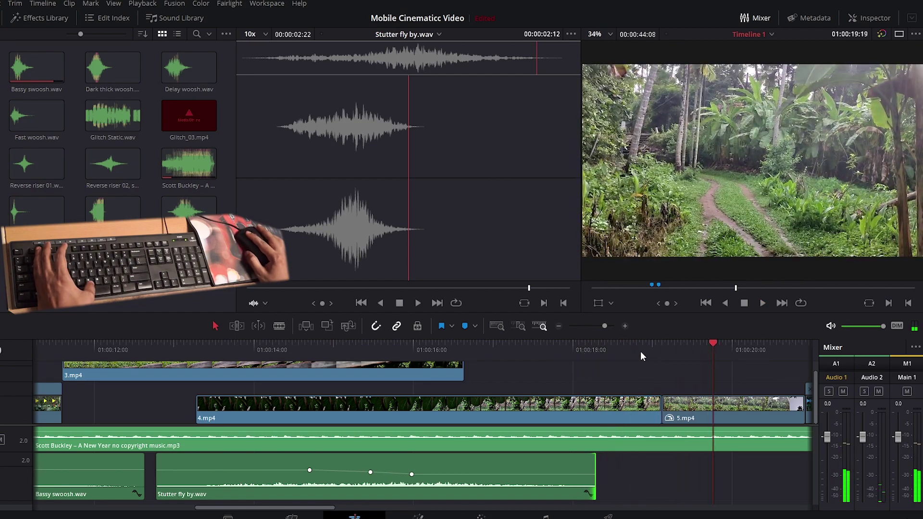
pyautogui.click(662, 348)
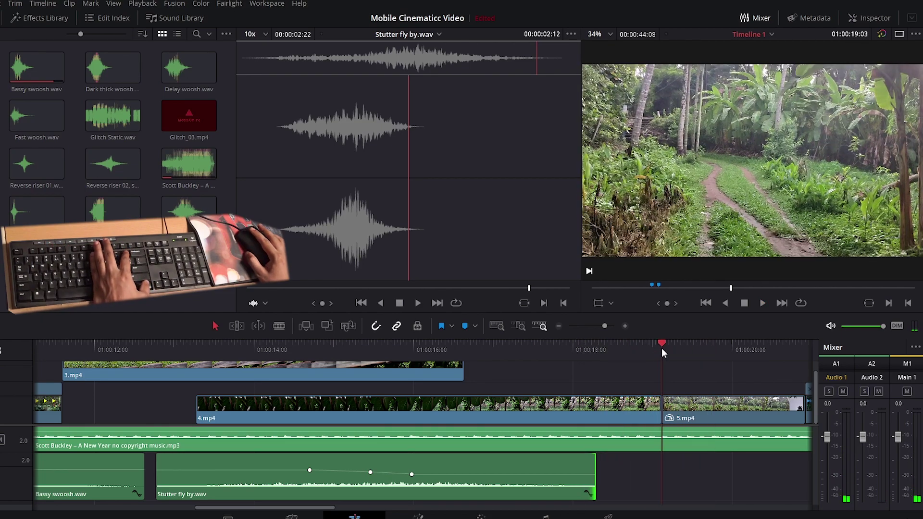
pyautogui.hotkey('ctrl', '=')
pyautogui.hotkey('ctrl', '=')
pyautogui.hotkey('ctrl', '=')
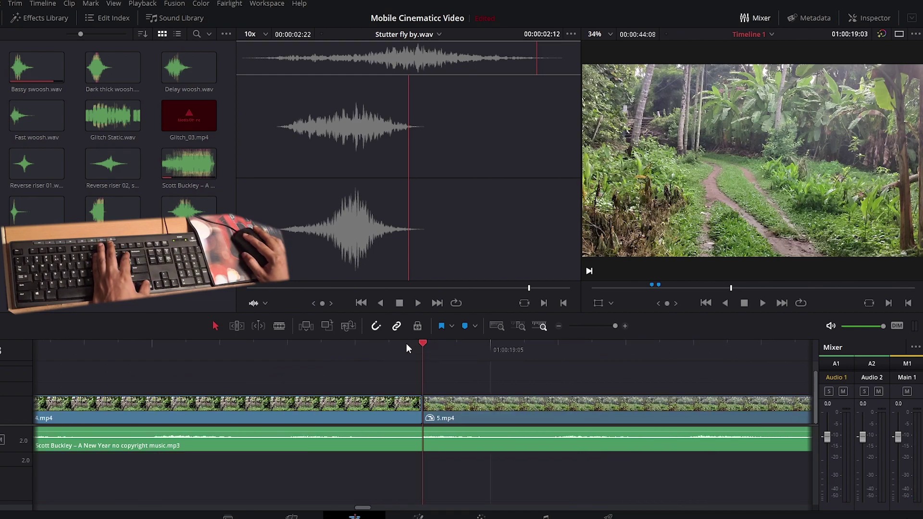
pyautogui.press('Left')
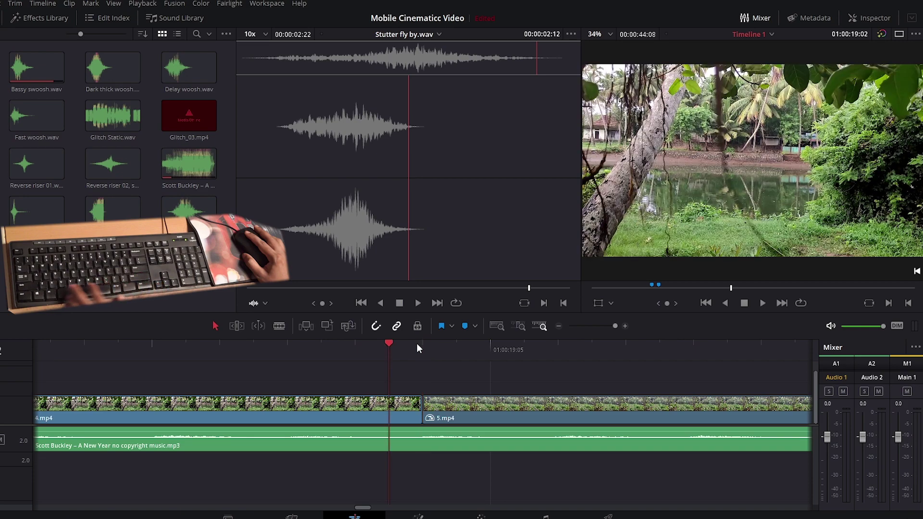
# Step: Blade the end of 4.mp4 into short one-frame pieces
pyautogui.click(401, 408)
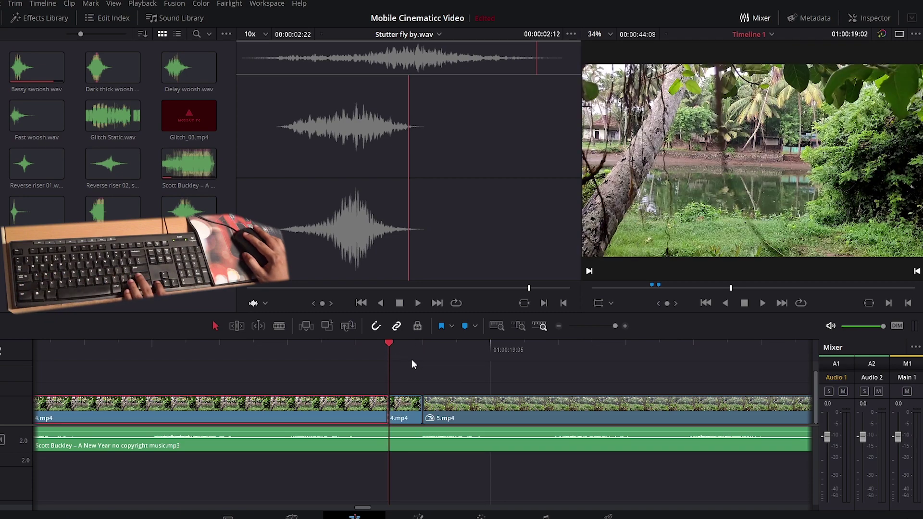
pyautogui.press('Left')
pyautogui.hotkey('ctrl', 'b')
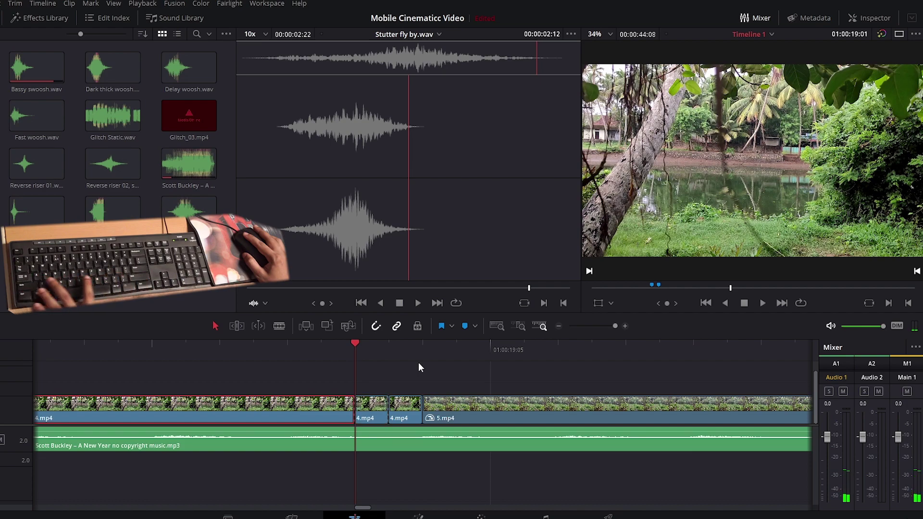
pyautogui.press('Left')
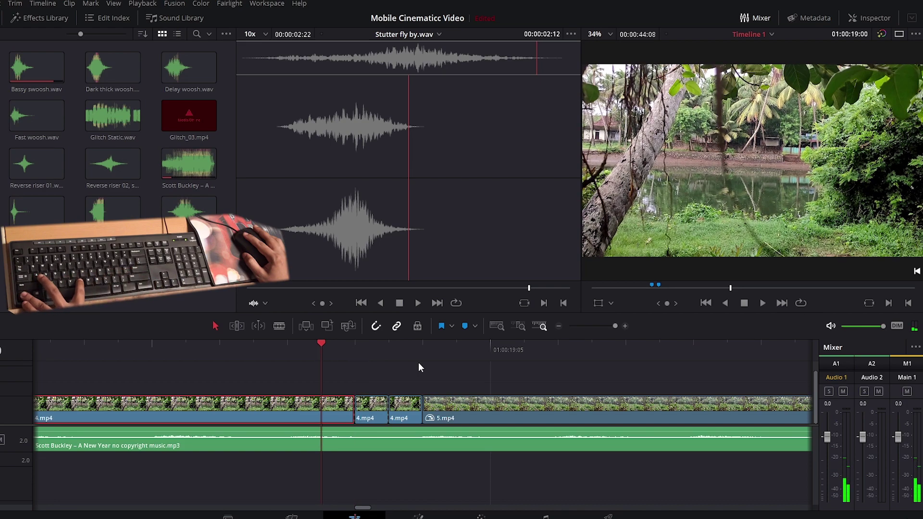
pyautogui.hotkey('ctrl', 'b')
pyautogui.press('Left')
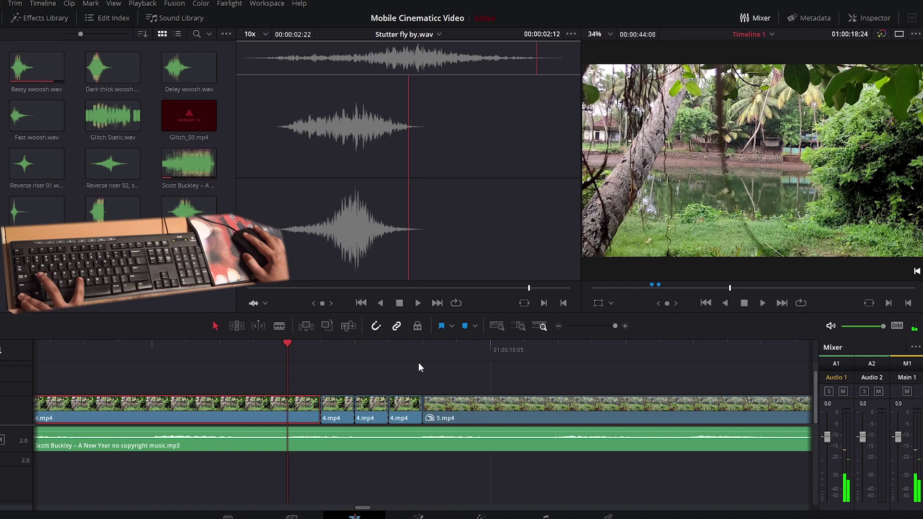
pyautogui.hotkey('ctrl', 'b')
# Step: Blade the start of 5.mp4 into short one-frame pieces
pyautogui.press('Right')
pyautogui.press('Right')
pyautogui.press('Right')
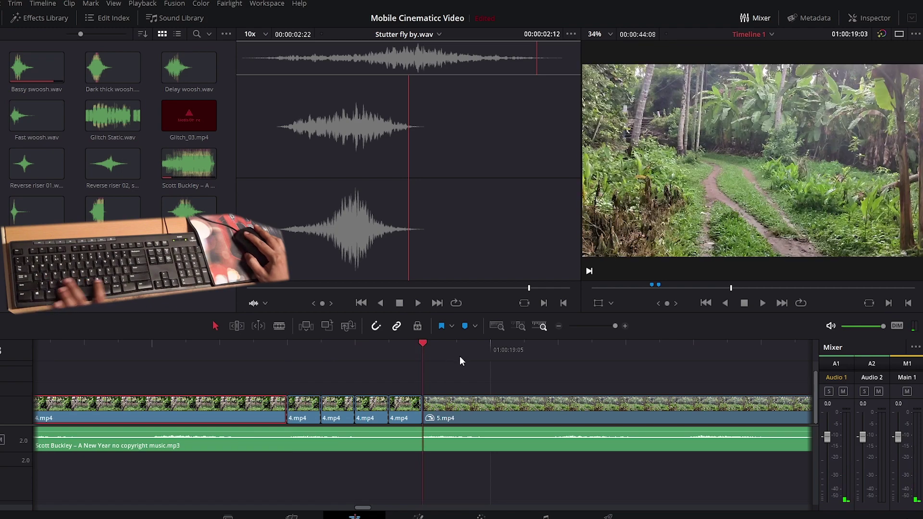
pyautogui.press('Right')
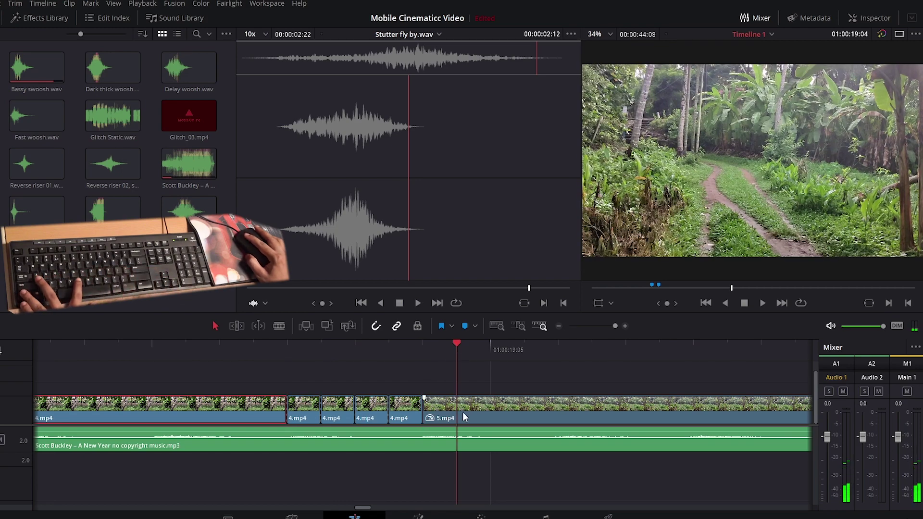
pyautogui.click(474, 414)
pyautogui.hotkey('ctrl', 'b')
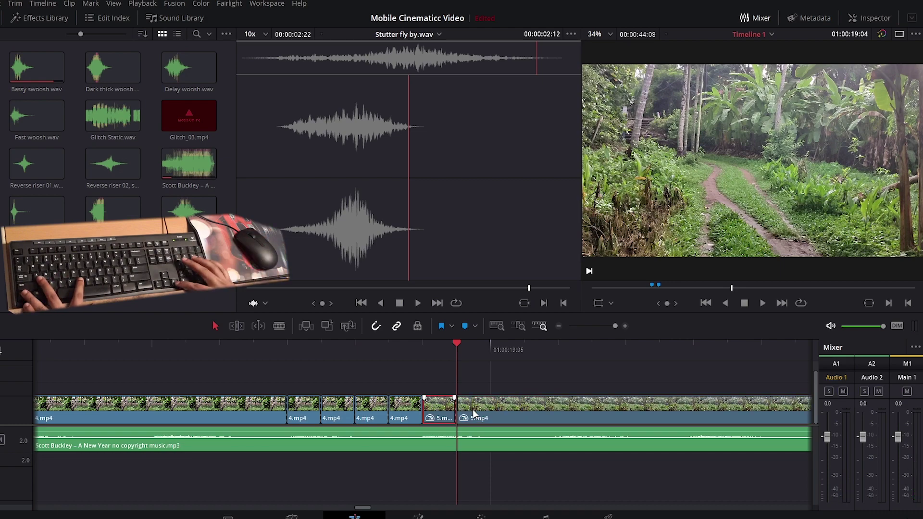
pyautogui.press('Right')
pyautogui.hotkey('ctrl', 'b')
pyautogui.press('Right')
pyautogui.hotkey('ctrl', 'b')
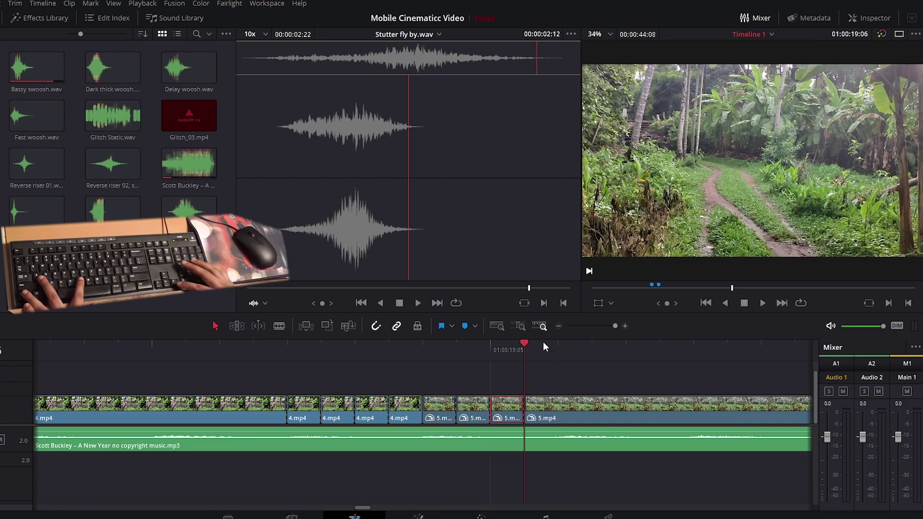
pyautogui.press('Right')
pyautogui.click(591, 409)
pyautogui.hotkey('ctrl', 'b')
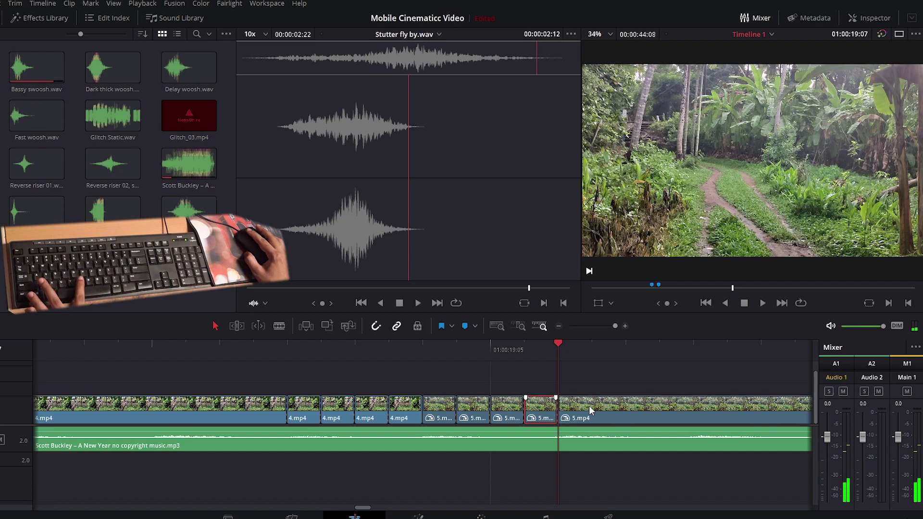
pyautogui.click(287, 351)
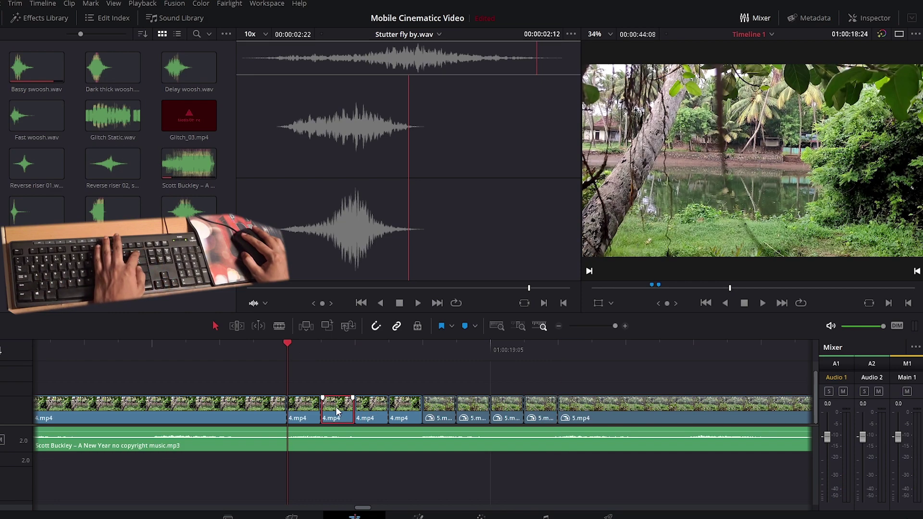
# Step: Delete alternate short 4.mp4 and 5.mp4 pieces, leaving gaps for the stutter cut
pyautogui.press('BackSpace')
pyautogui.click(406, 415)
pyautogui.press('BackSpace')
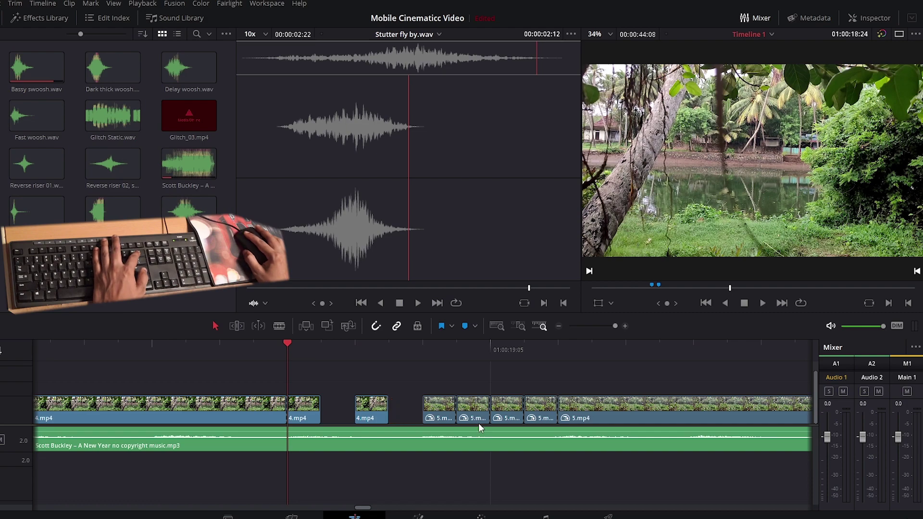
pyautogui.press('BackSpace')
pyautogui.click(539, 415)
pyautogui.press('BackSpace')
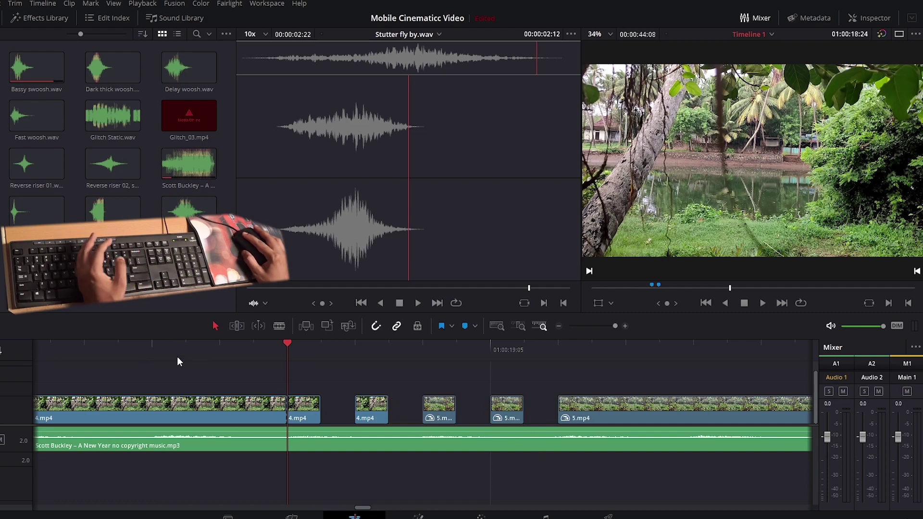
pyautogui.click(119, 346)
pyautogui.hotkey('ctrl', '-')
pyautogui.hotkey('ctrl', '-')
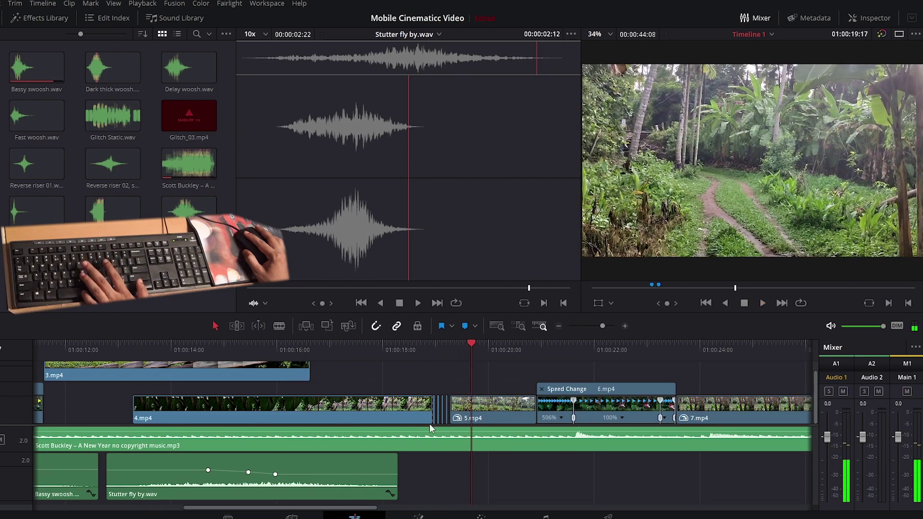
# Step: Preview Glitch Static.wav and place it on A2 under the stutter cuts
pyautogui.click(378, 351)
pyautogui.press('space')
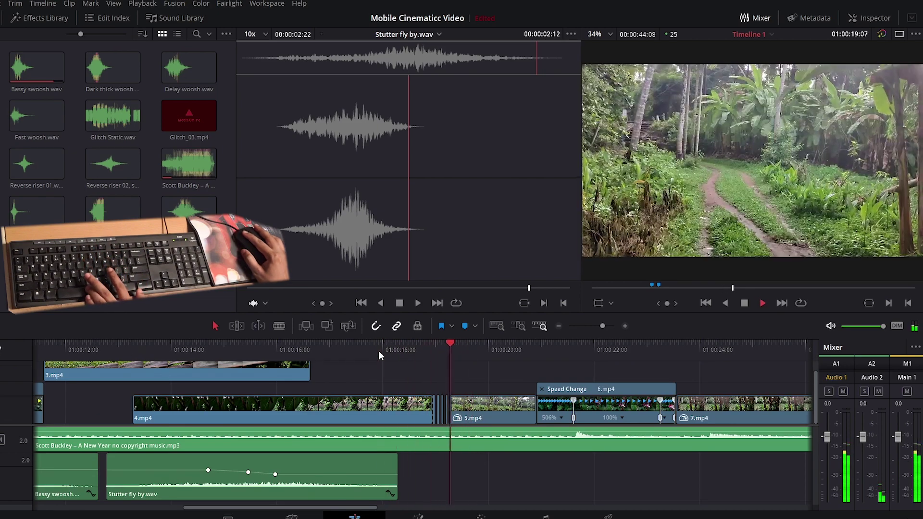
pyautogui.press('space')
pyautogui.moveTo(409, 347); pyautogui.dragTo(410, 353)
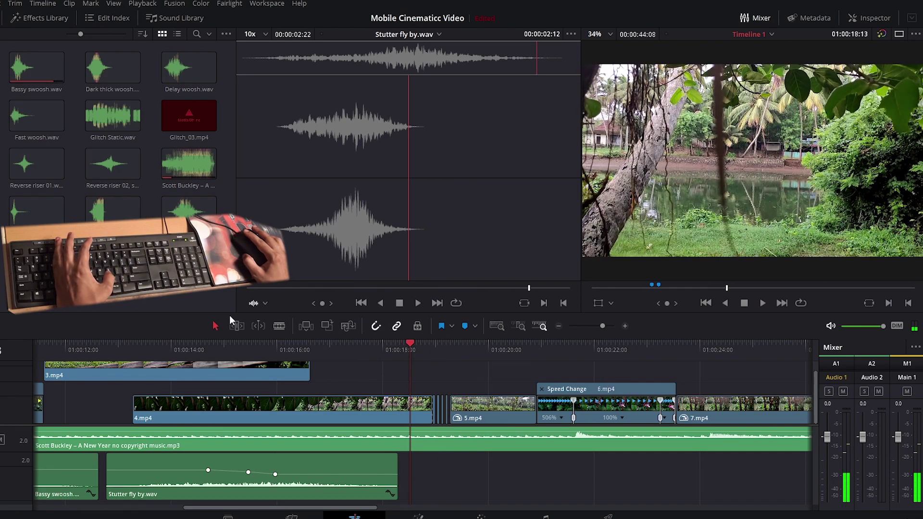
pyautogui.click(179, 160)
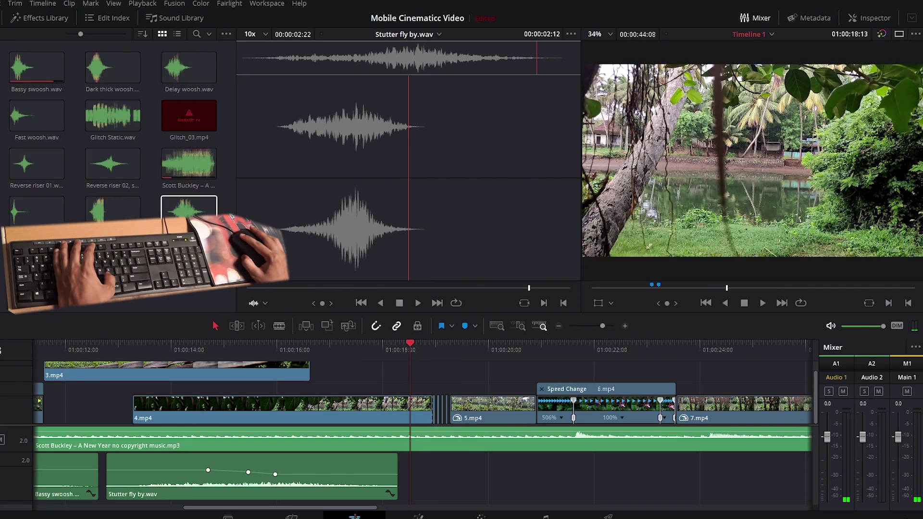
pyautogui.click(113, 115)
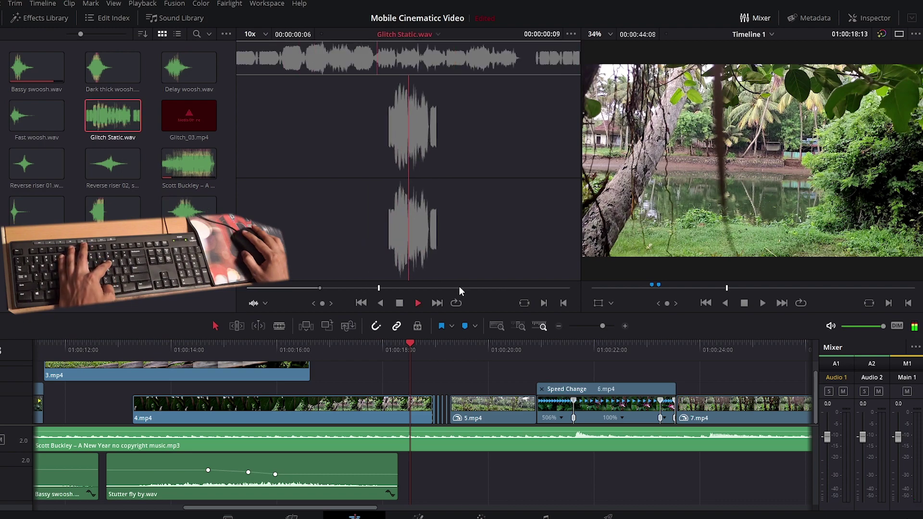
pyautogui.click(349, 288)
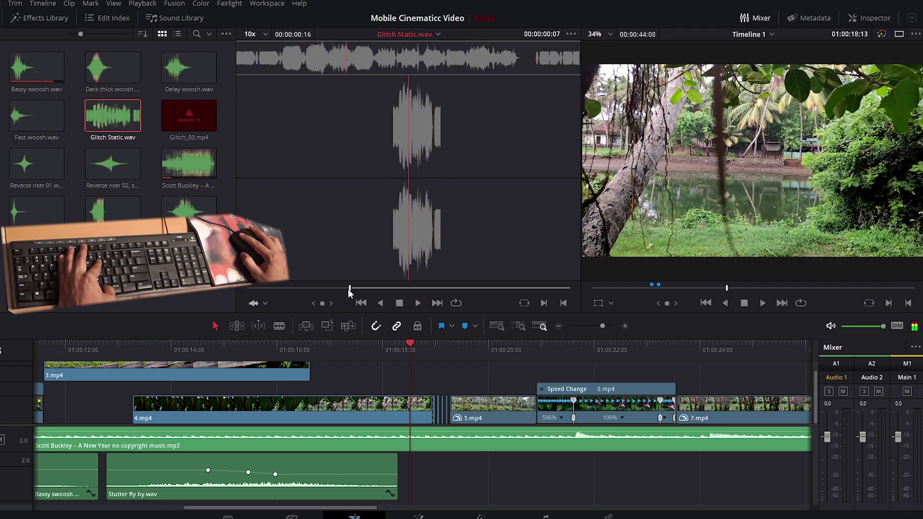
pyautogui.moveTo(388, 242)
pyautogui.mouseDown()
pyautogui.moveTo(416, 469)
pyautogui.moveTo(436, 467)
pyautogui.mouseUp()
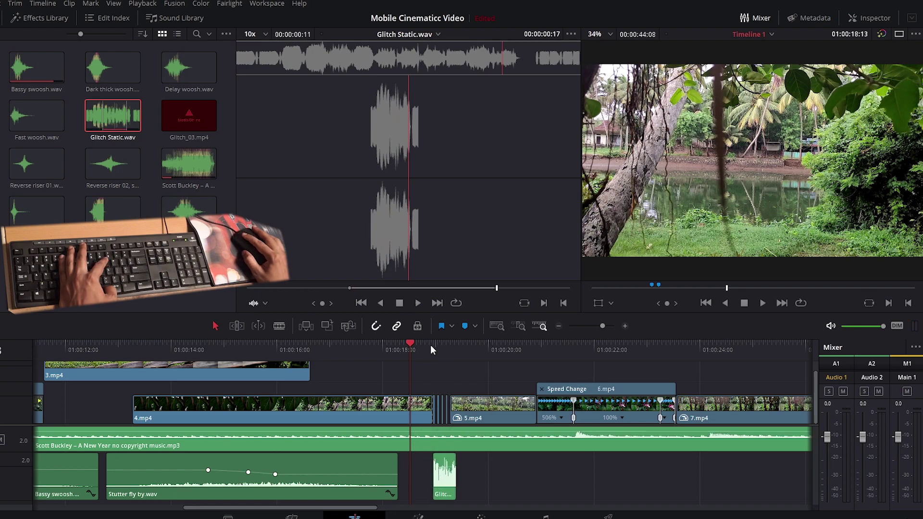
pyautogui.click(431, 346)
# Step: Lower the Glitch Static volume to -18.75 dB and trim its end shorter
pyautogui.hotkey('ctrl', '=')
pyautogui.hotkey('ctrl', '=')
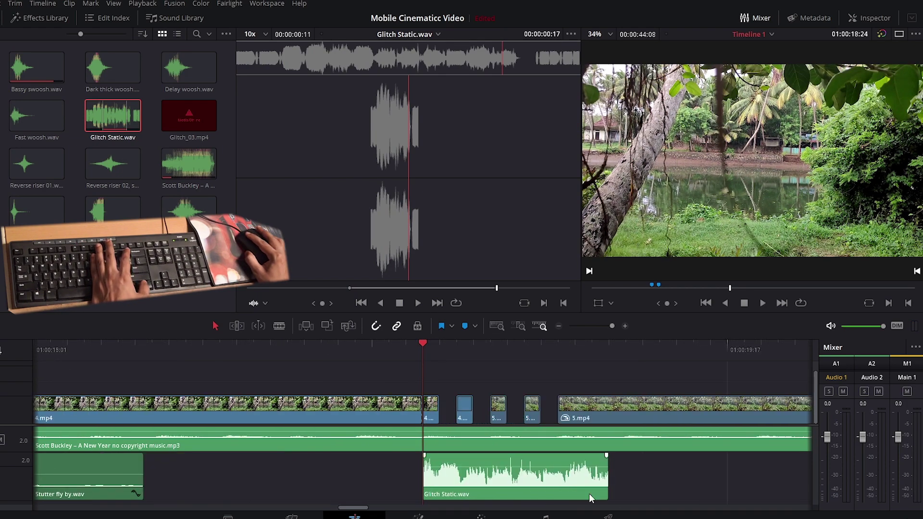
pyautogui.moveTo(461, 466)
pyautogui.mouseDown()
pyautogui.moveTo(465, 473)
pyautogui.moveTo(469, 461)
pyautogui.mouseUp()
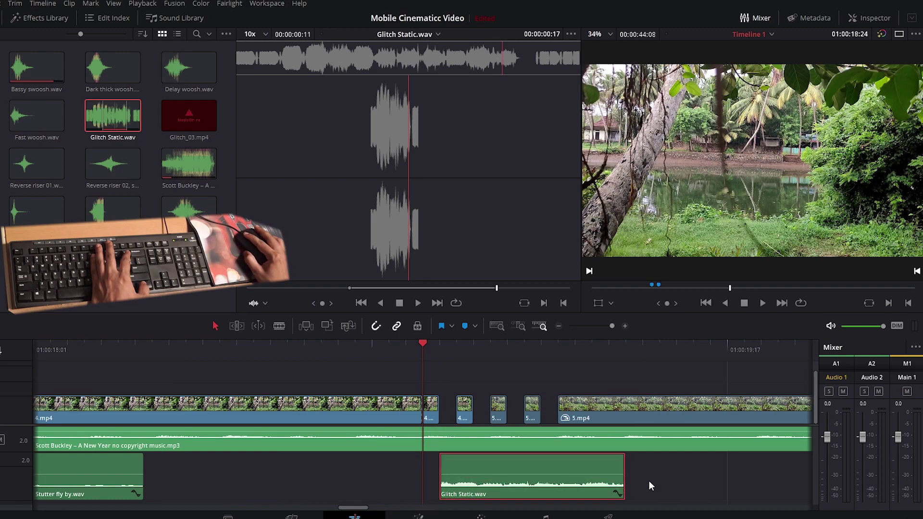
pyautogui.moveTo(624, 476); pyautogui.dragTo(557, 476)
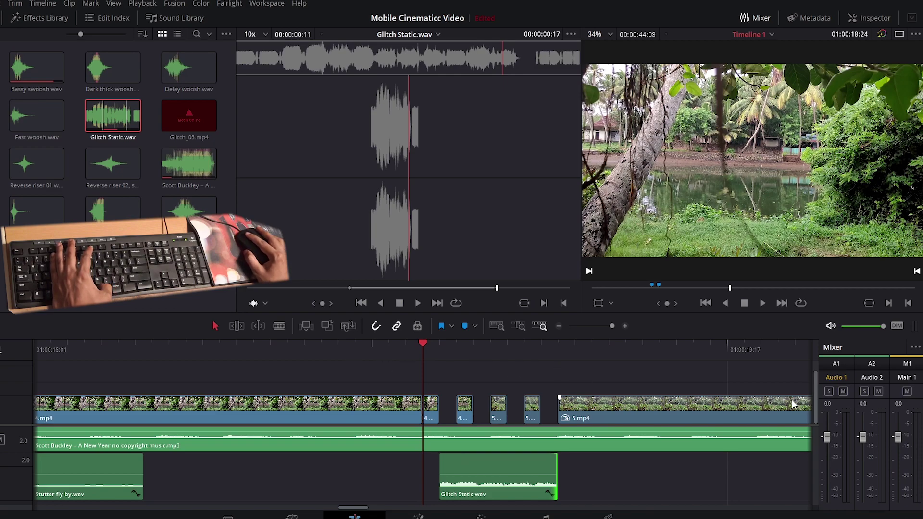
pyautogui.click(278, 348)
pyautogui.press('space')
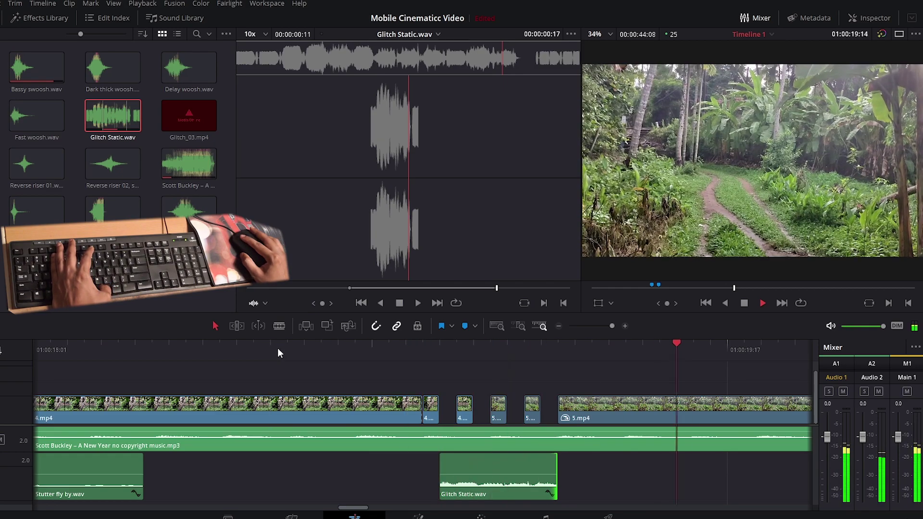
pyautogui.moveTo(467, 473); pyautogui.dragTo(467, 476)
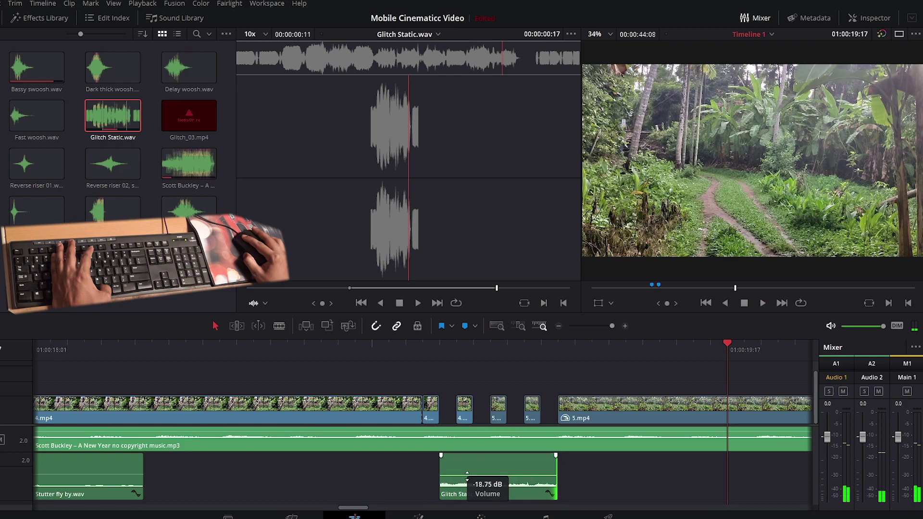
pyautogui.click(349, 349)
pyautogui.press('space')
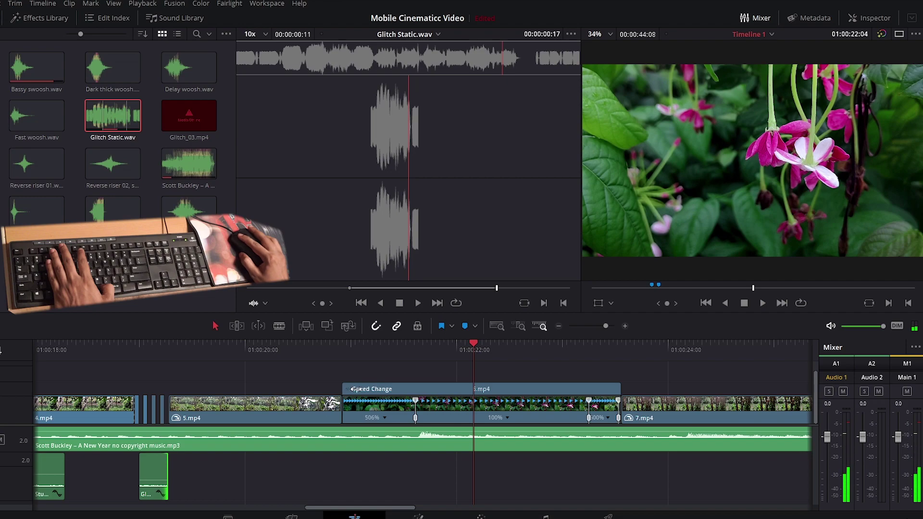
# Step: Preview Dark thick woosh.wav and place it on A2 at the 6.mp4 flower clip
pyautogui.hotkey('ctrl', 'r')
pyautogui.click(282, 345)
pyautogui.press('space')
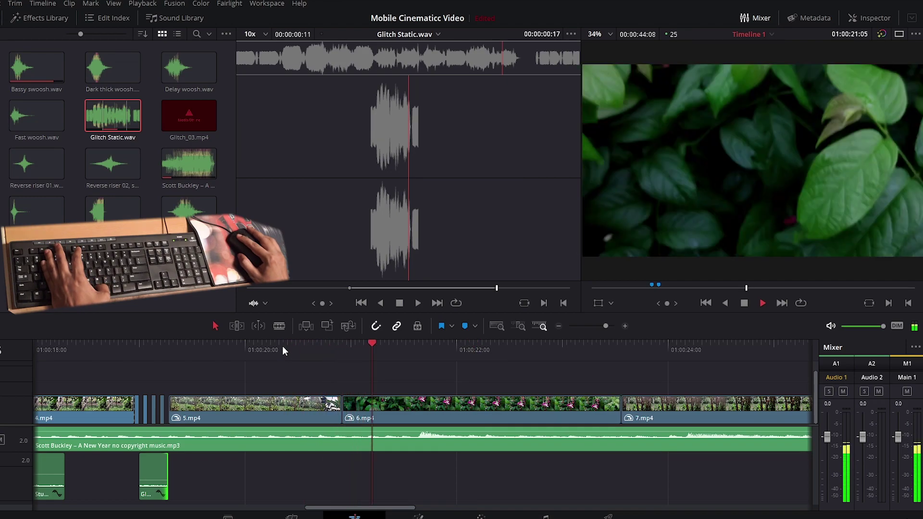
pyautogui.press('space')
pyautogui.click(101, 74)
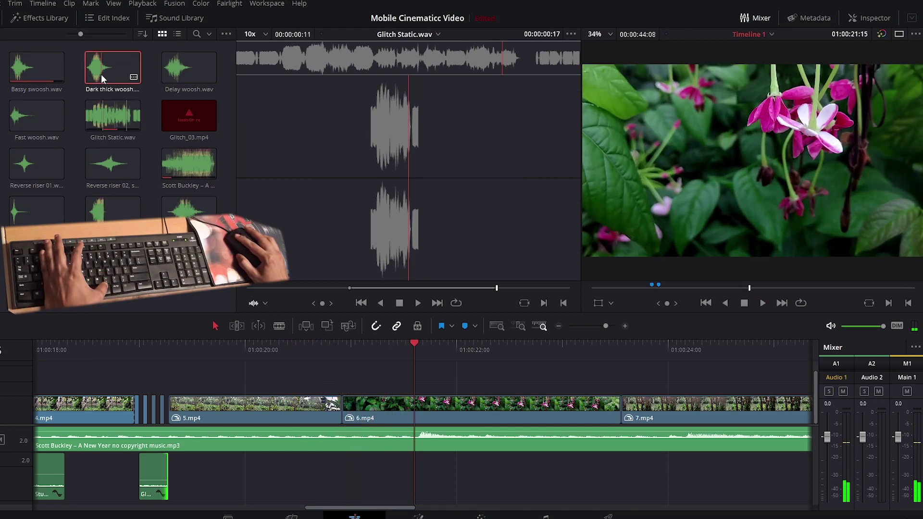
pyautogui.press('space')
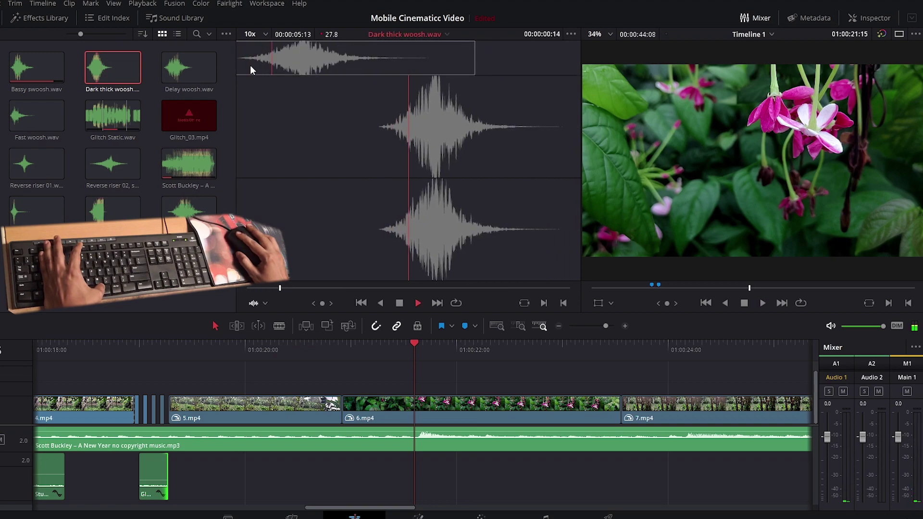
pyautogui.press('space')
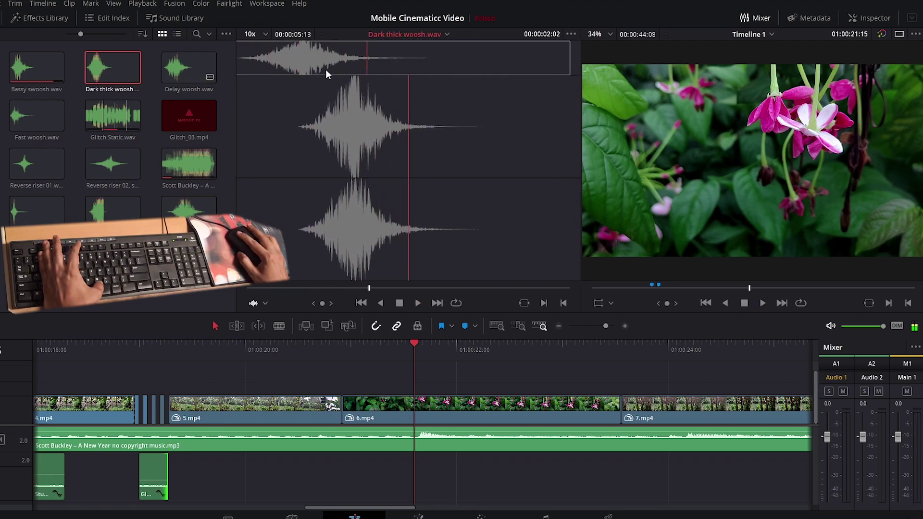
pyautogui.click(299, 61)
pyautogui.moveTo(299, 60)
pyautogui.mouseDown()
pyautogui.moveTo(245, 471)
pyautogui.moveTo(221, 469)
pyautogui.mouseUp()
# Step: Lower the Dark thick woosh volume to about -11.7 dB and shift it slightly later
pyautogui.moveTo(306, 469); pyautogui.dragTo(304, 476)
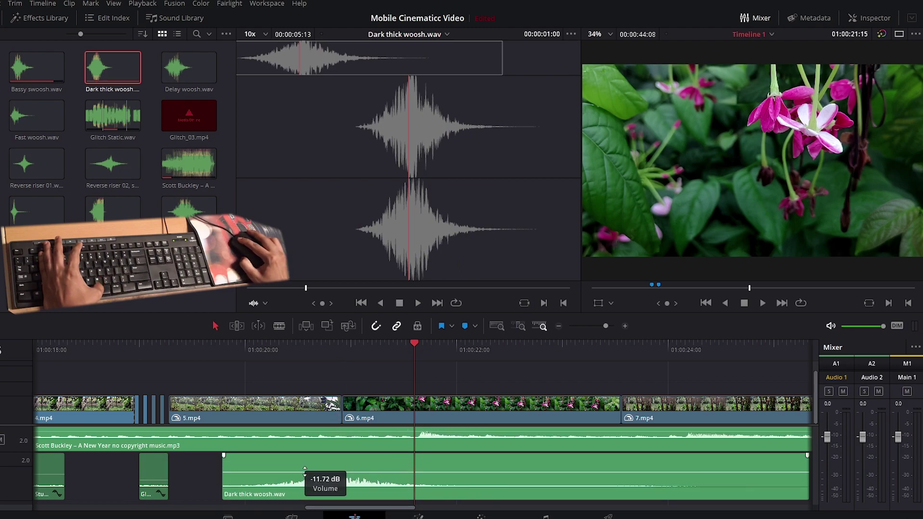
pyautogui.click(220, 347)
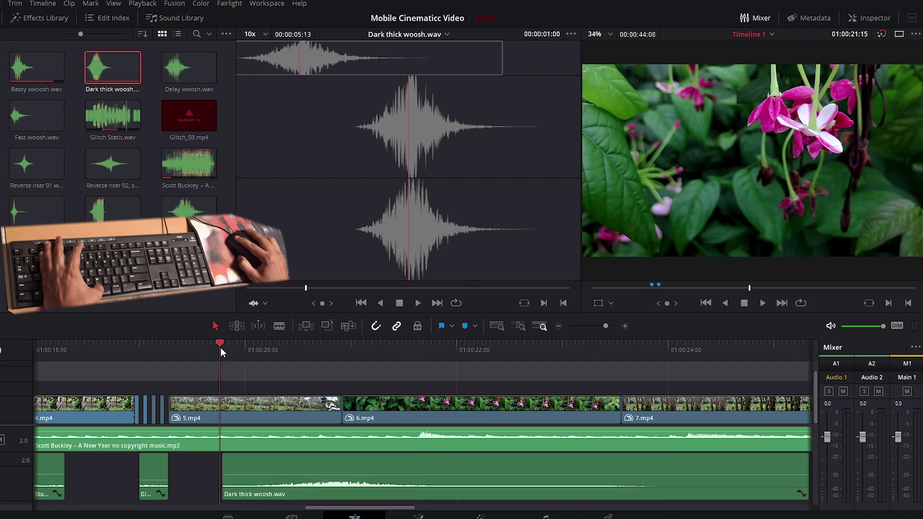
pyautogui.press('space')
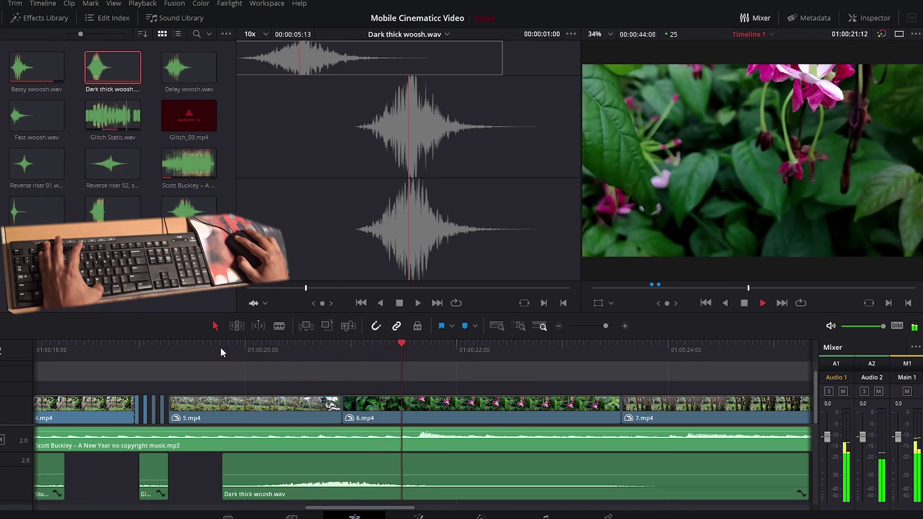
pyautogui.press('space')
pyautogui.moveTo(237, 467); pyautogui.dragTo(243, 465)
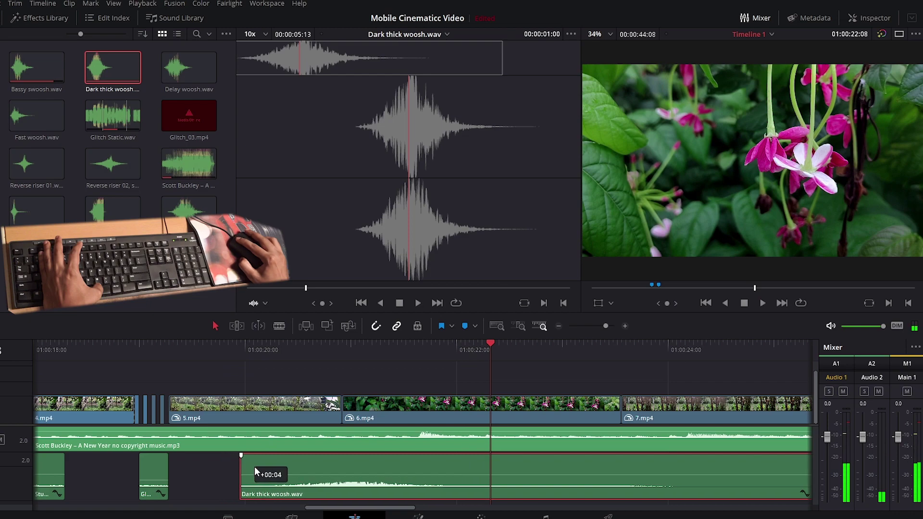
# Step: Audition Reverse riser 01 and Delay woosh, then place Fast woosh.wav on A2
pyautogui.click(37, 164)
pyautogui.press('space')
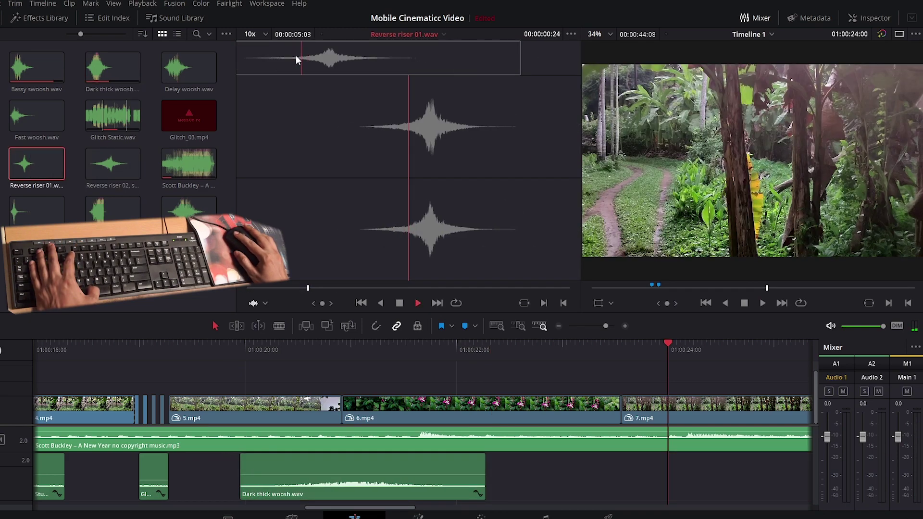
pyautogui.click(166, 74)
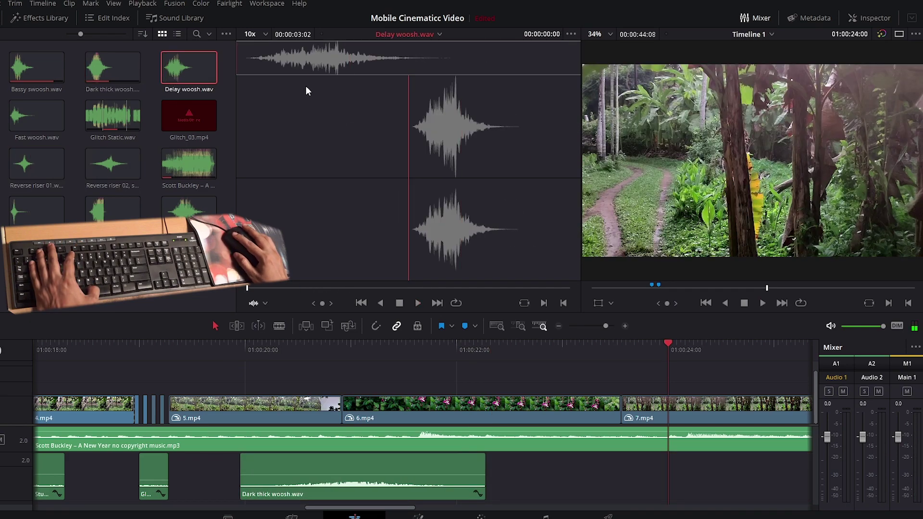
pyautogui.press('space')
pyautogui.press('space')
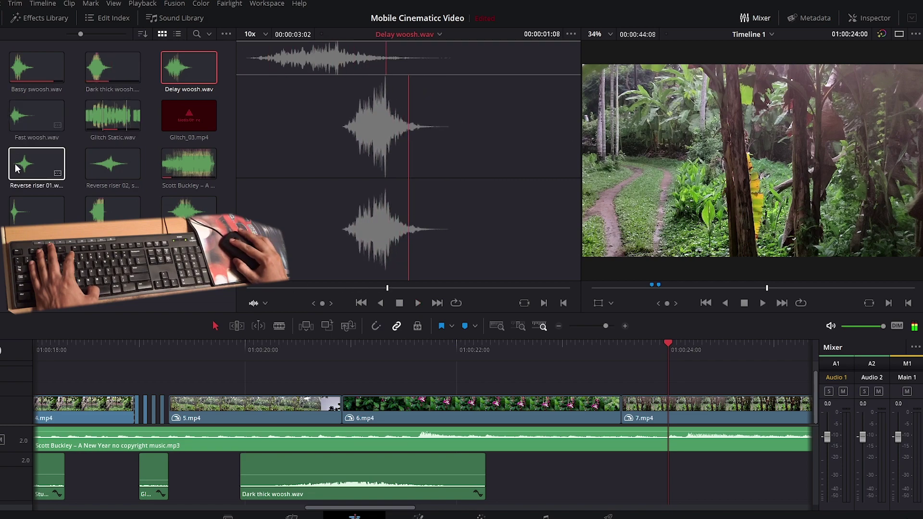
pyautogui.press('space')
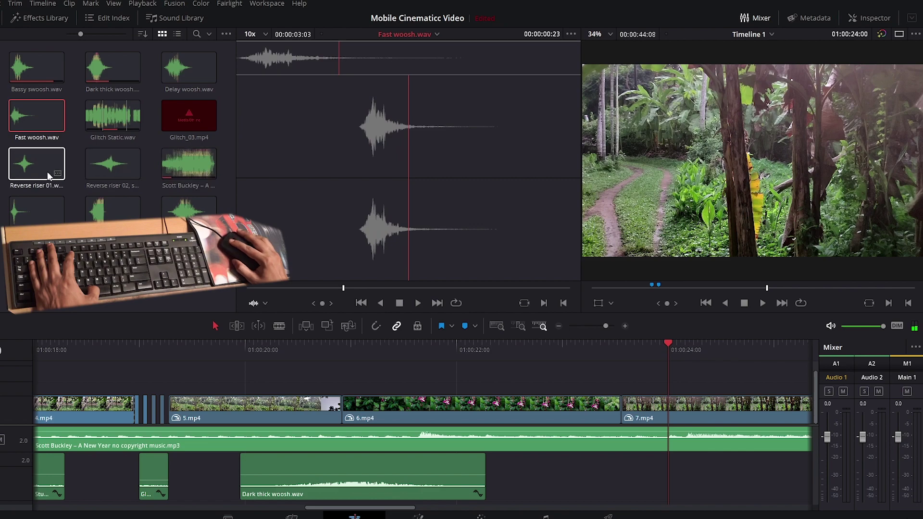
pyautogui.moveTo(379, 179)
pyautogui.mouseDown()
pyautogui.moveTo(587, 483)
pyautogui.moveTo(641, 472)
pyautogui.mouseUp()
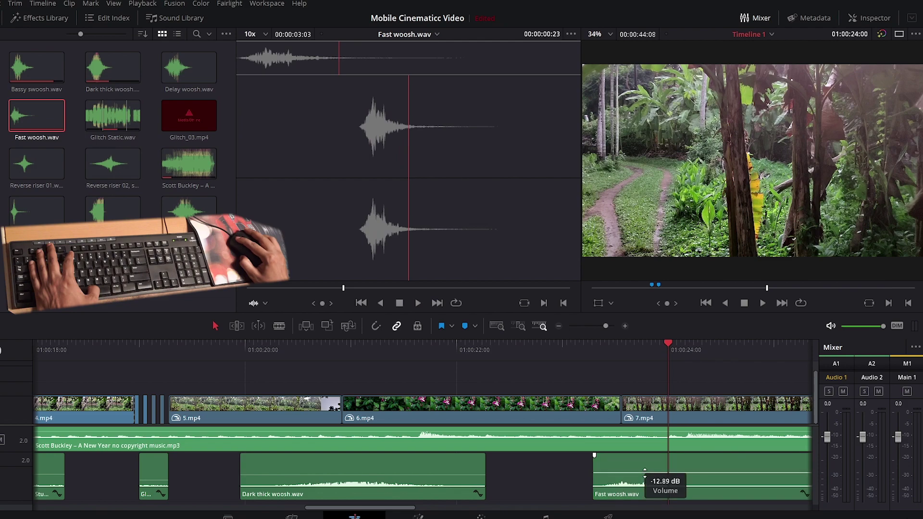
pyautogui.click(557, 343)
pyautogui.press('space')
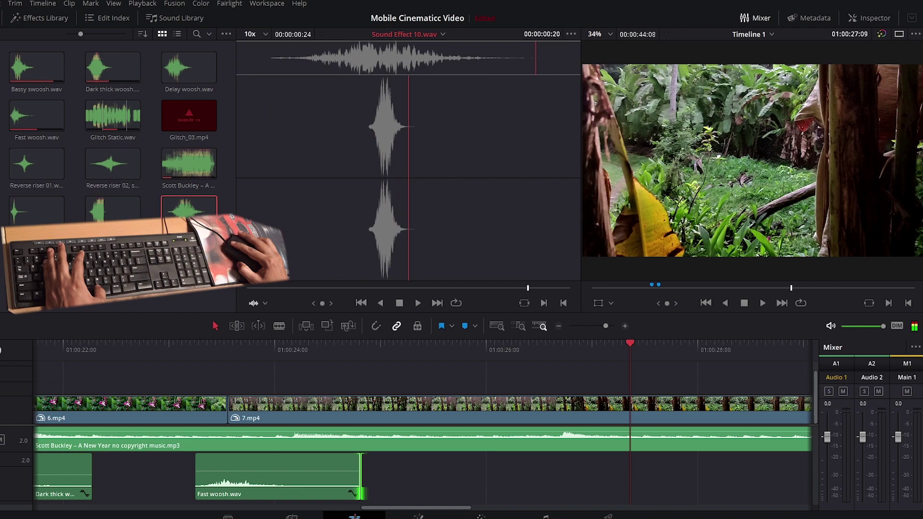
# Step: Place Swoosh low.wav on A2 right after Fast woosh and turn its volume down
pyautogui.click(264, 58)
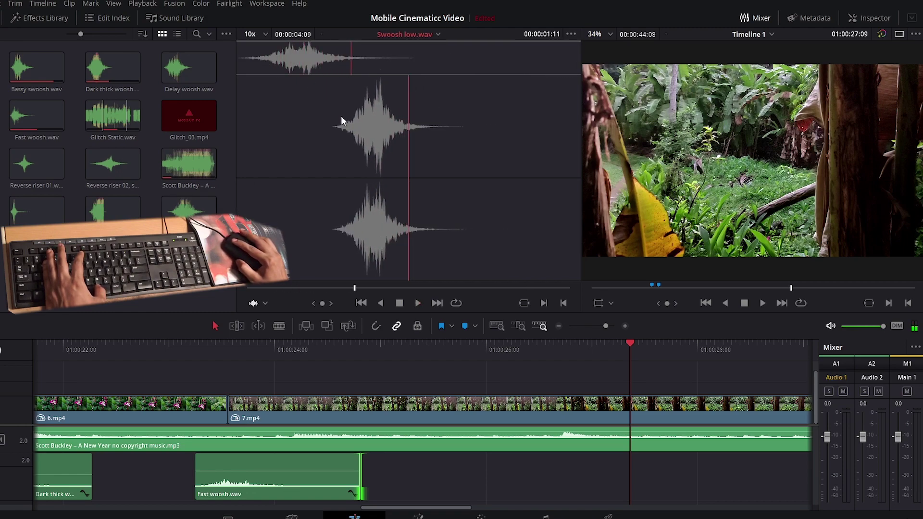
pyautogui.moveTo(361, 160); pyautogui.dragTo(458, 475)
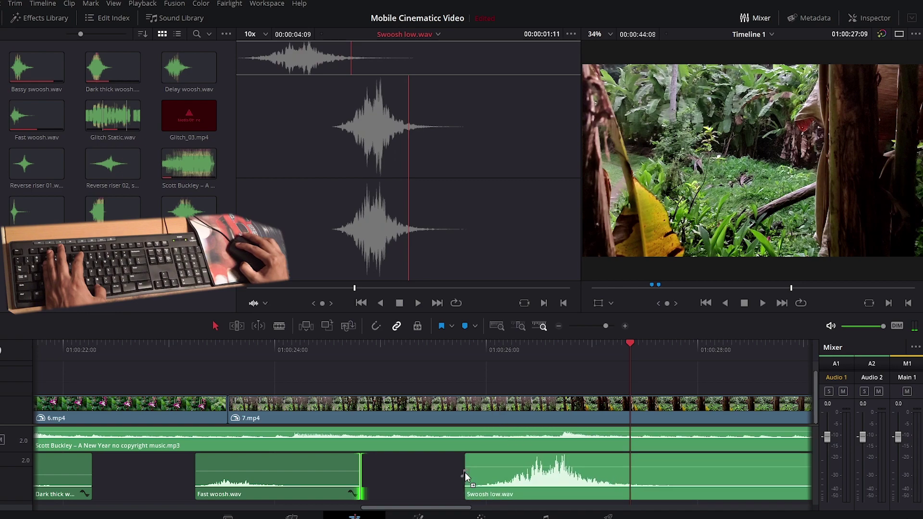
pyautogui.click(472, 357)
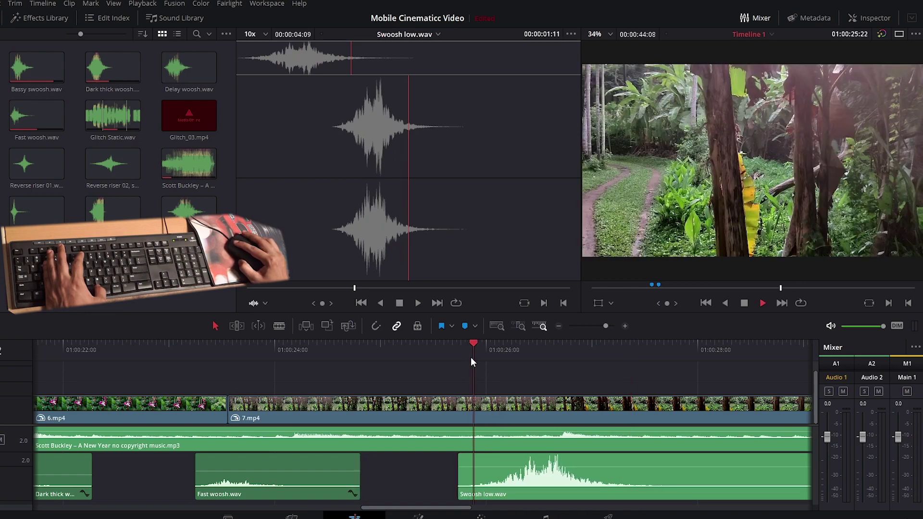
pyautogui.press('space')
pyautogui.press('space')
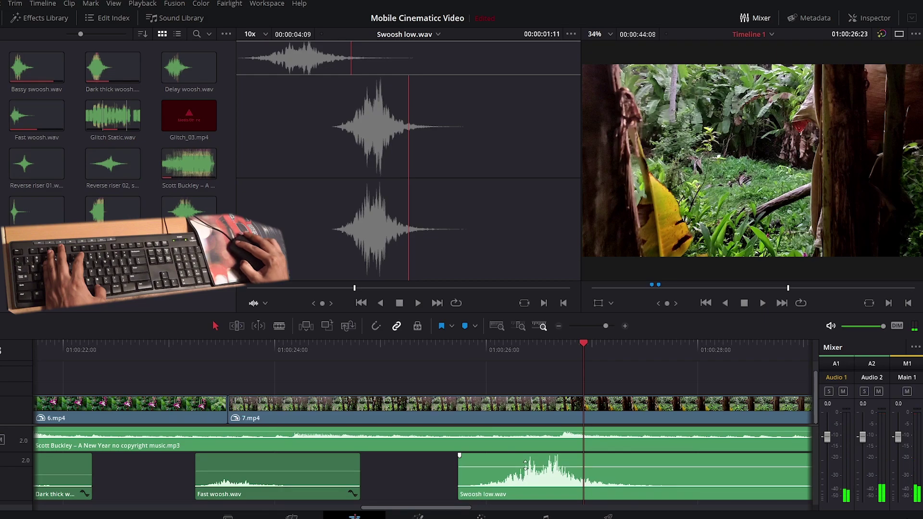
pyautogui.moveTo(526, 463); pyautogui.dragTo(527, 485)
pyautogui.click(445, 350)
pyautogui.press('space')
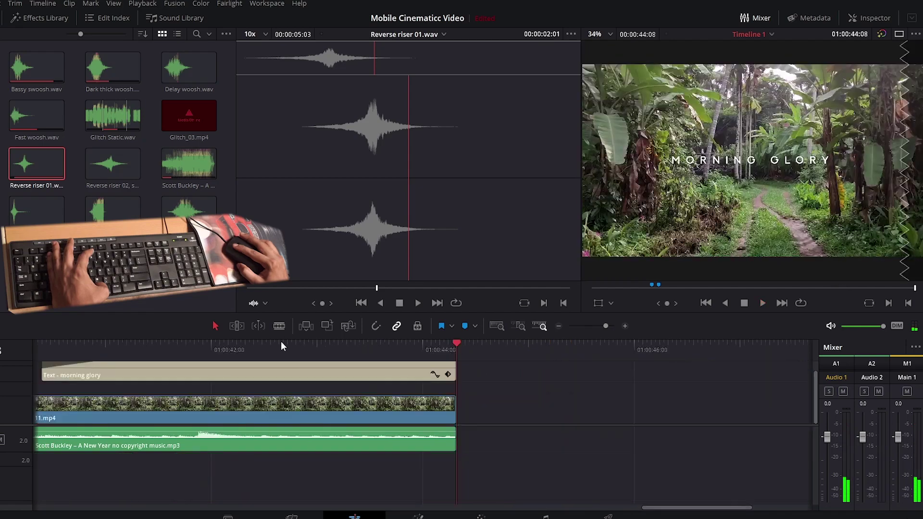
# Step: Add another Swoosh low under the Morning Glory title, then fit the whole edit with Shift+Z
pyautogui.moveTo(278, 343); pyautogui.dragTo(334, 344)
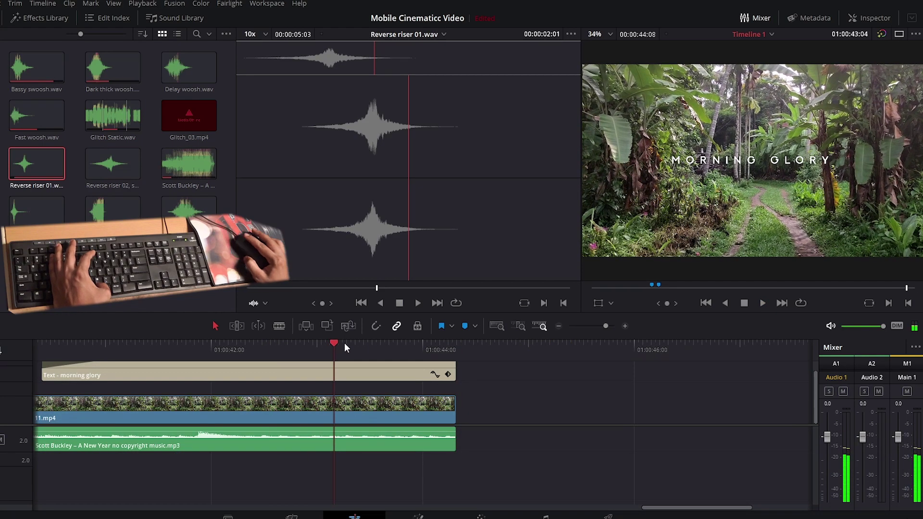
pyautogui.click(116, 152)
pyautogui.press('space')
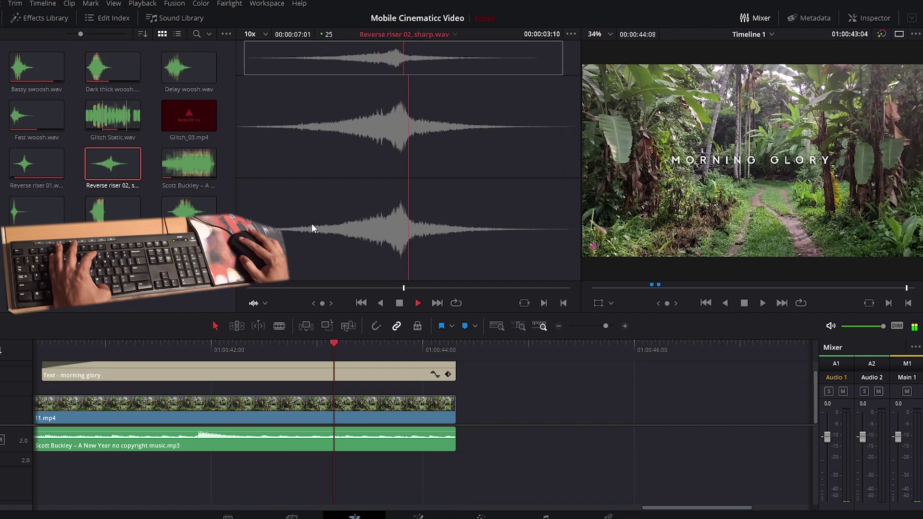
pyautogui.press('space')
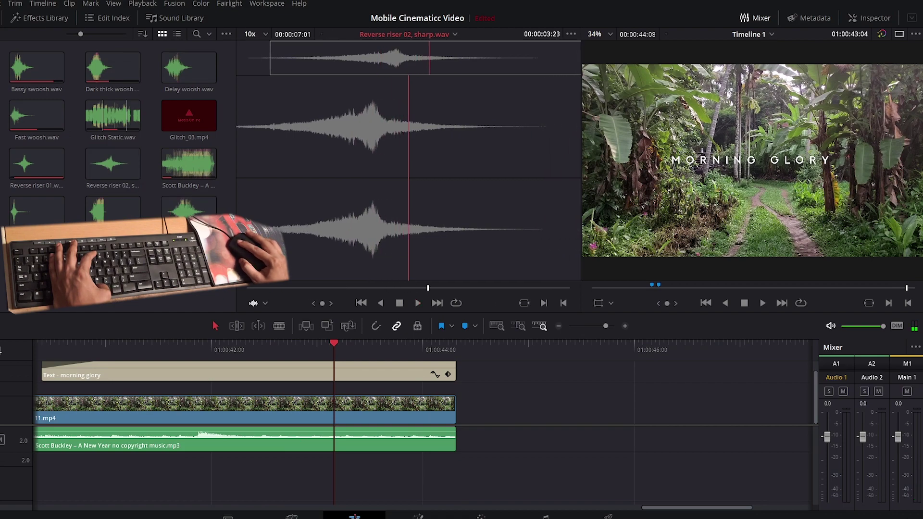
pyautogui.press('Down')
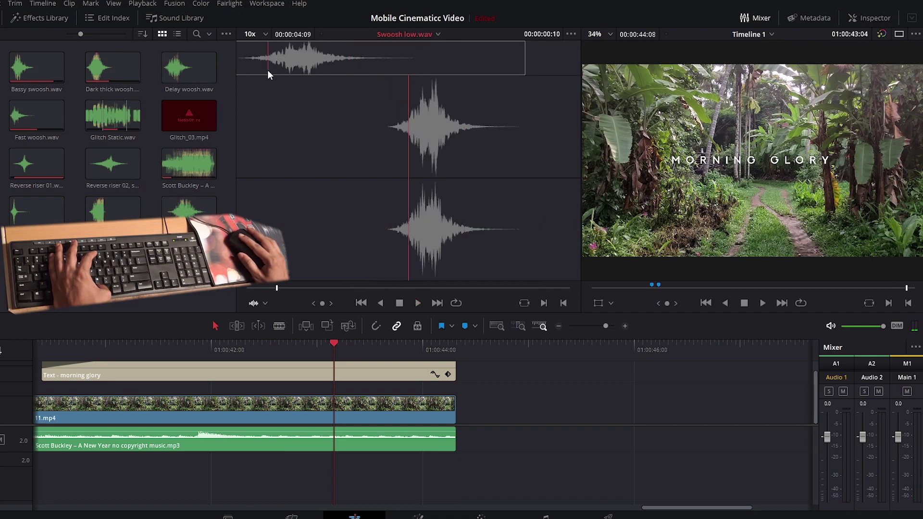
pyautogui.press('space')
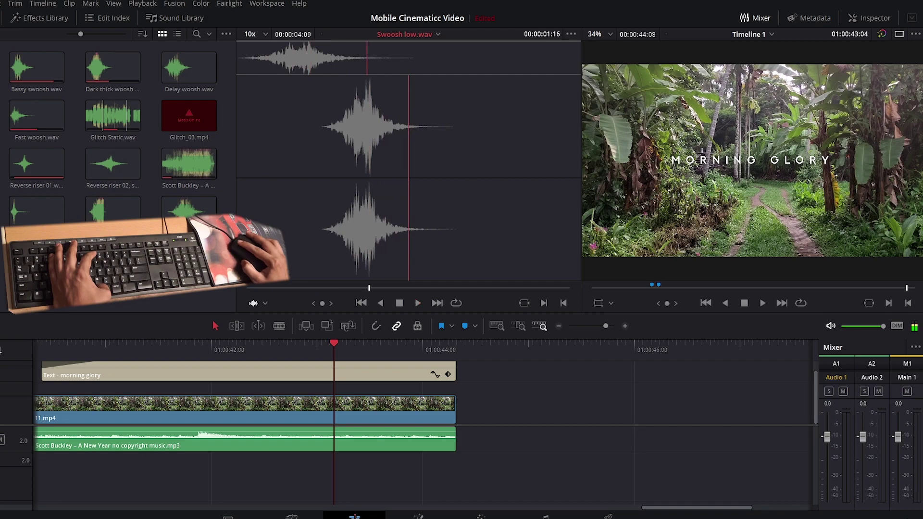
pyautogui.moveTo(368, 58)
pyautogui.mouseDown()
pyautogui.moveTo(355, 461)
pyautogui.moveTo(386, 471)
pyautogui.mouseUp()
pyautogui.click(279, 348)
pyautogui.press('space')
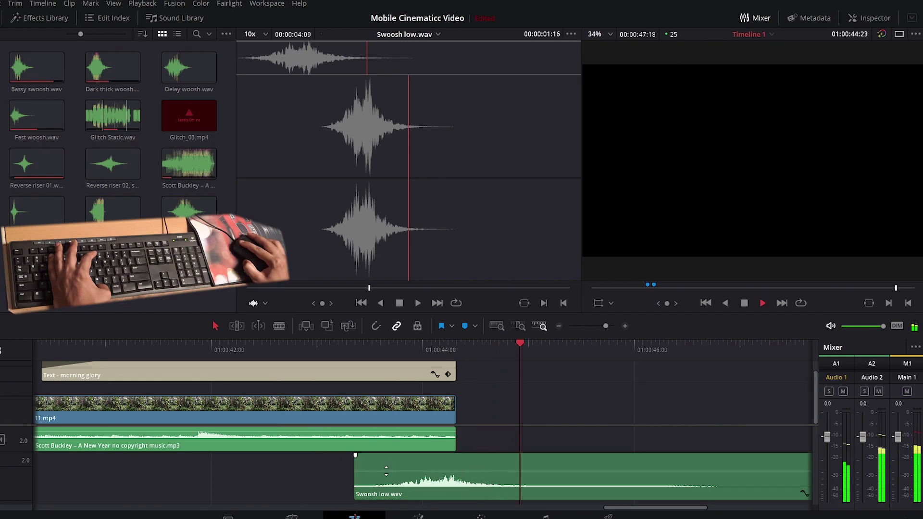
pyautogui.click(363, 347)
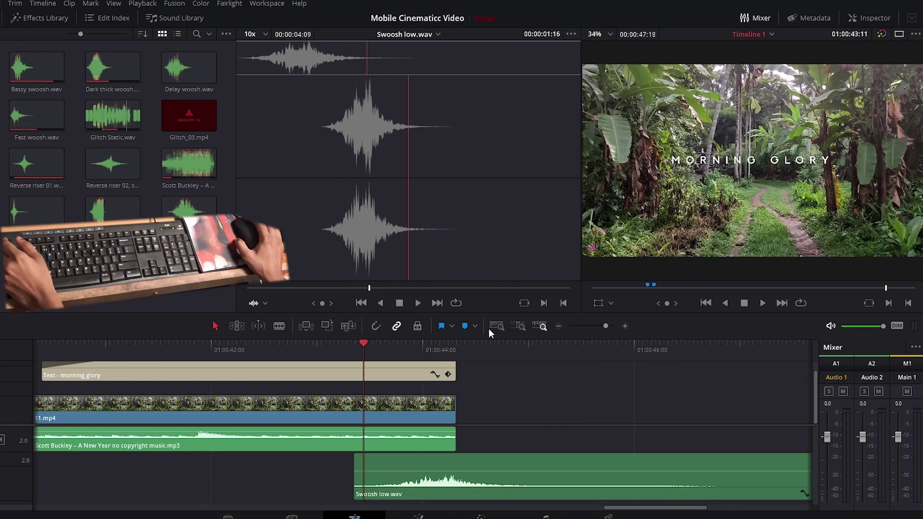
pyautogui.hotkey('shift', 'z')
pyautogui.press('Home')
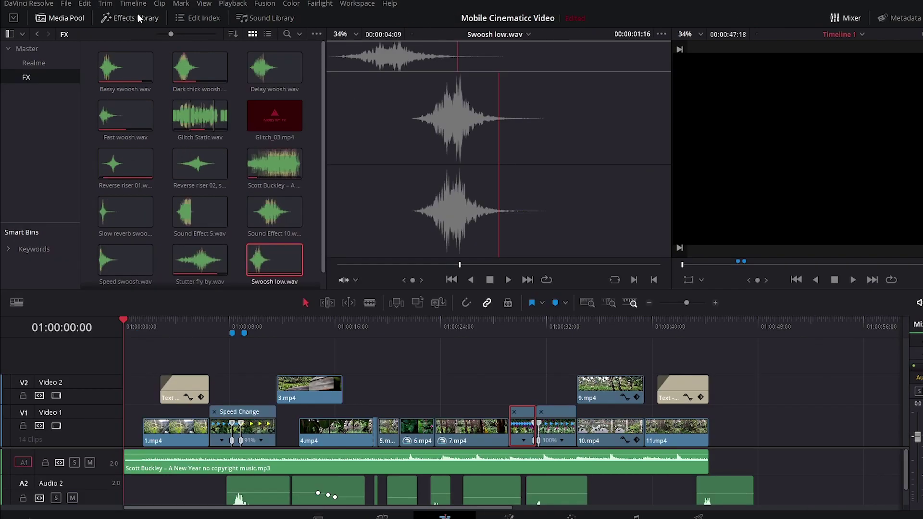
# Step: Drag an Adjustment Clip from Toolbox > Effects onto a new V3 track covering the full timeline
pyautogui.click(138, 14)
pyautogui.click(34, 120)
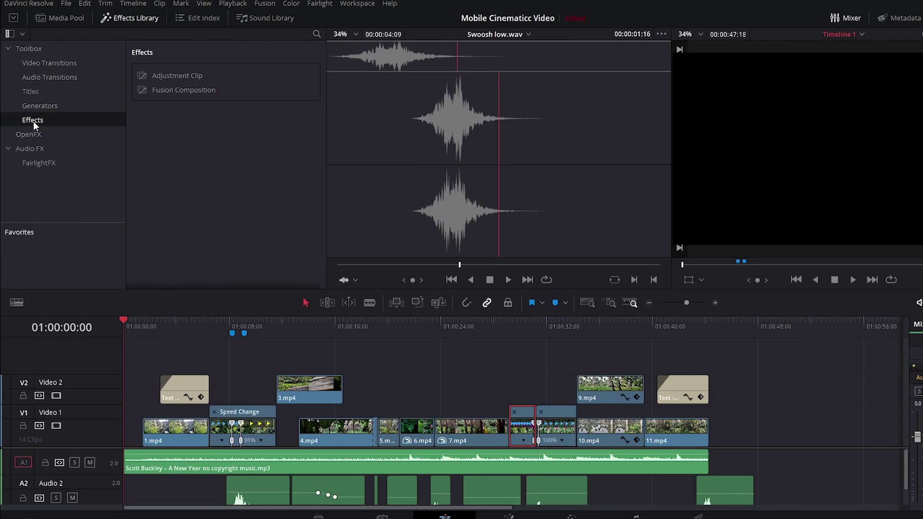
pyautogui.moveTo(174, 76); pyautogui.dragTo(208, 329)
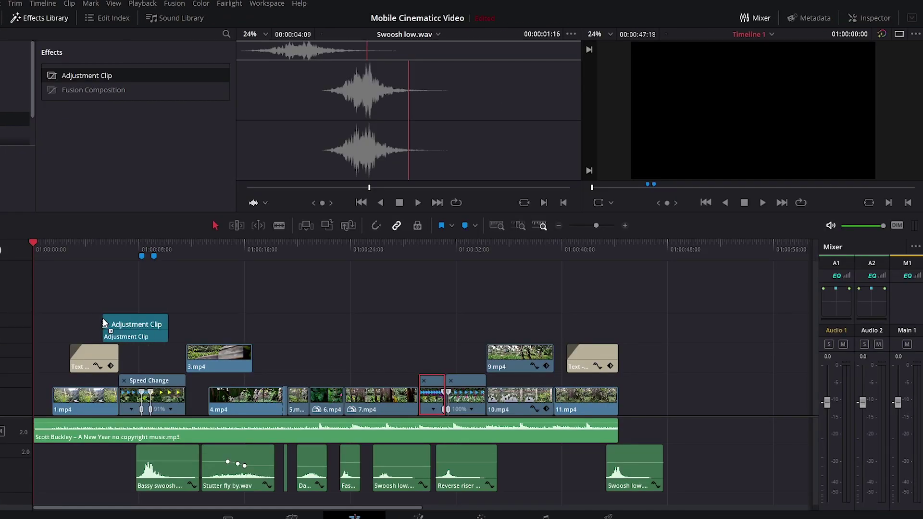
pyautogui.moveTo(143, 346); pyautogui.dragTo(159, 319)
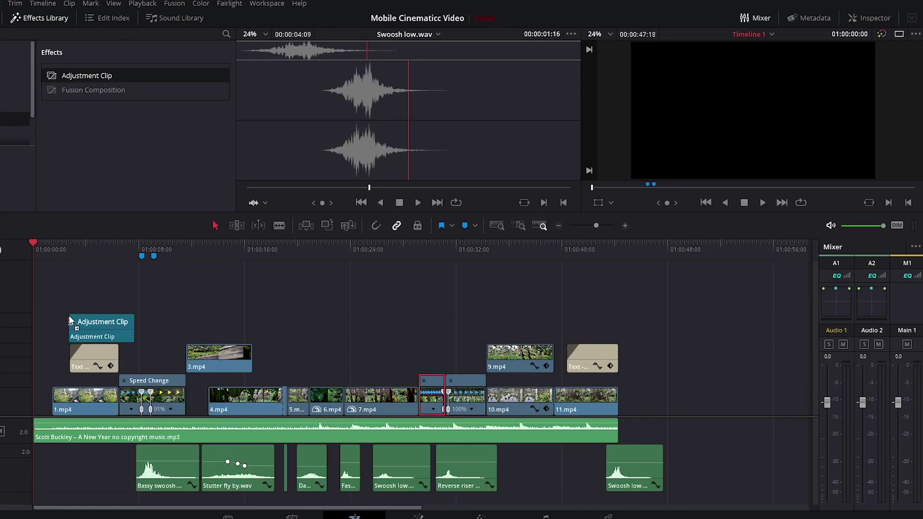
pyautogui.moveTo(69, 317)
pyautogui.mouseDown()
pyautogui.moveTo(650, 337)
pyautogui.moveTo(638, 337)
pyautogui.mouseUp()
pyautogui.click(79, 323)
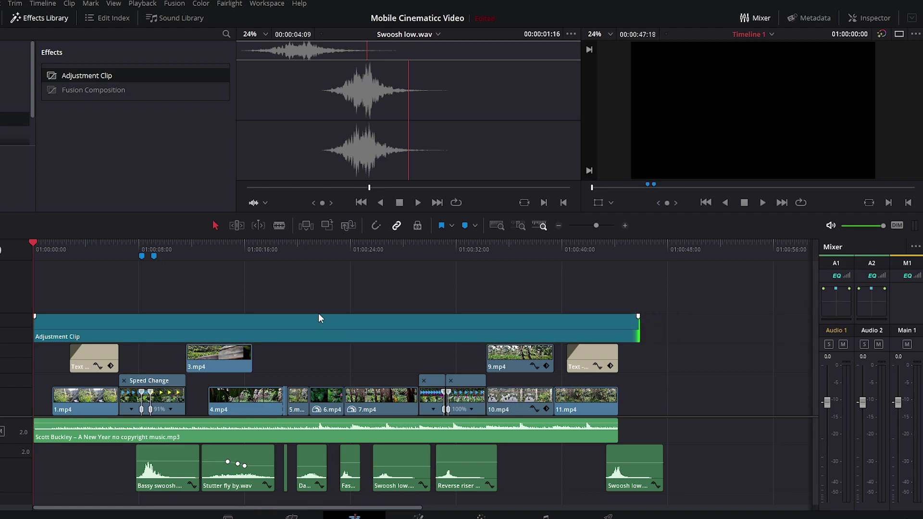
pyautogui.click(67, 264)
pyautogui.click(95, 324)
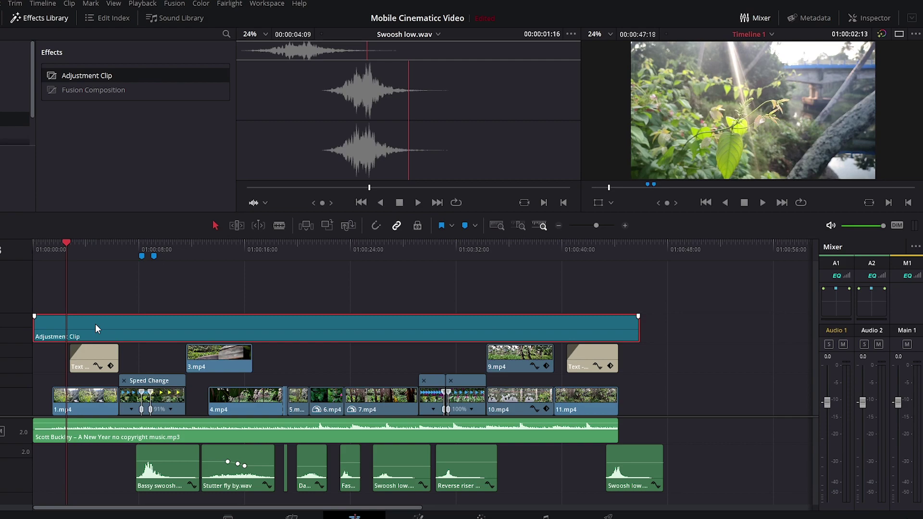
# Step: On the Color page, apply the Film Looks LUT Rec709 Kodak 2383 D55 to node 01
pyautogui.hotkey('shift', '6')
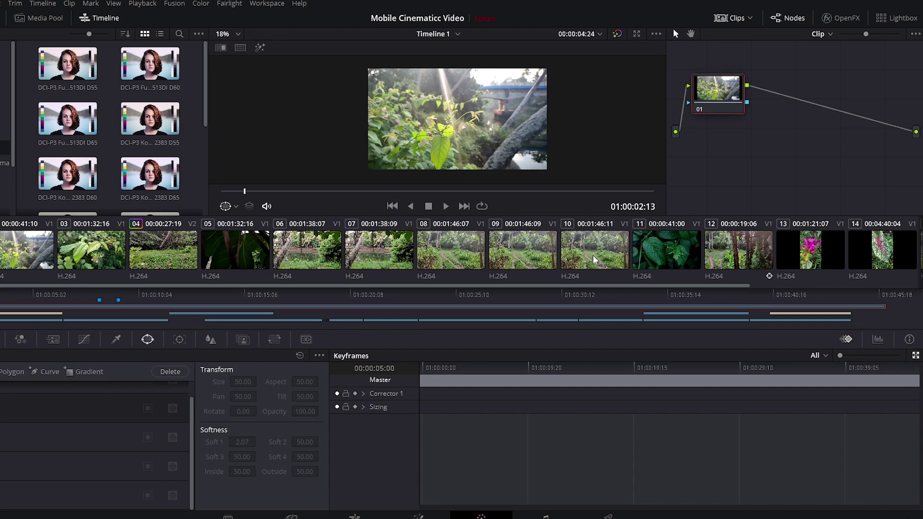
pyautogui.rightClick(715, 85)
pyautogui.moveTo(740, 201)
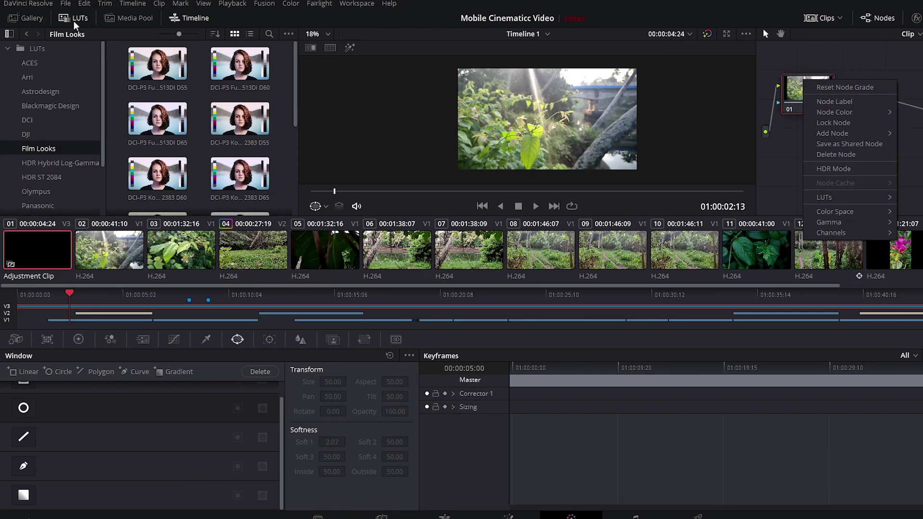
pyautogui.scroll(-3, 75, 92)
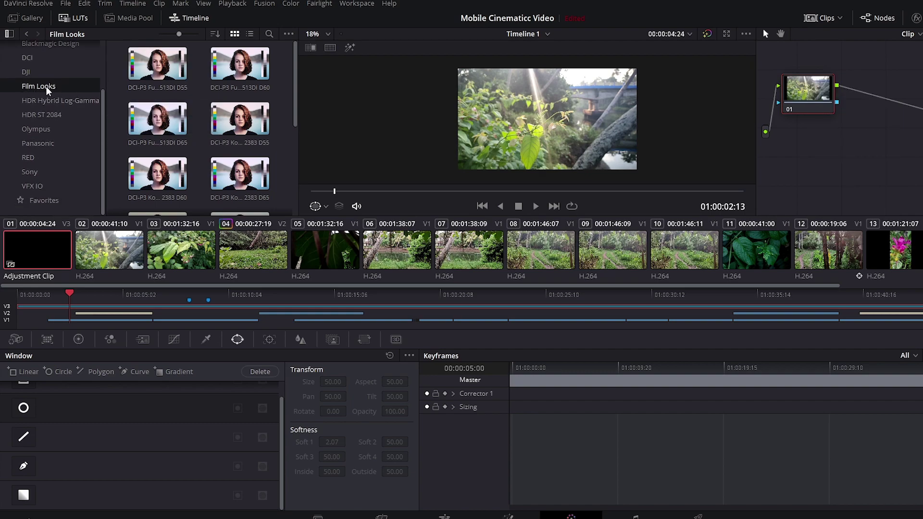
pyautogui.scroll(-5, 281, 207)
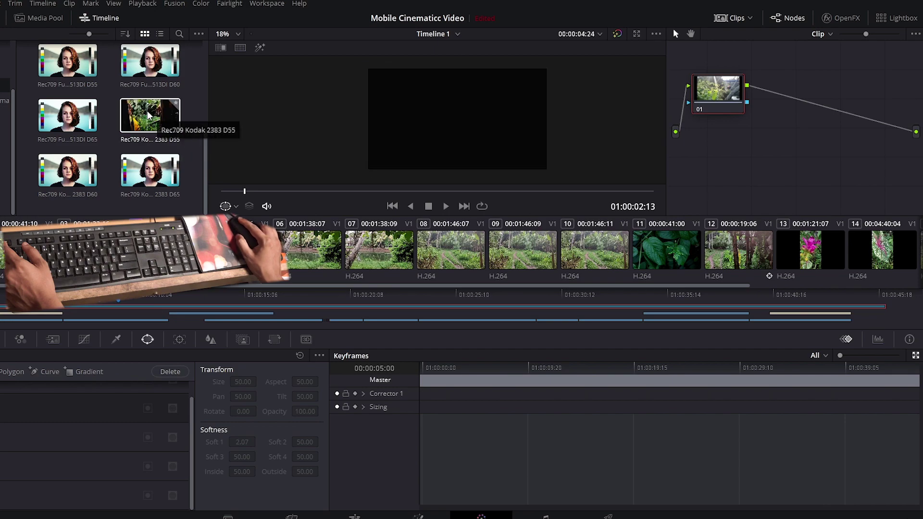
pyautogui.doubleClick(172, 139)
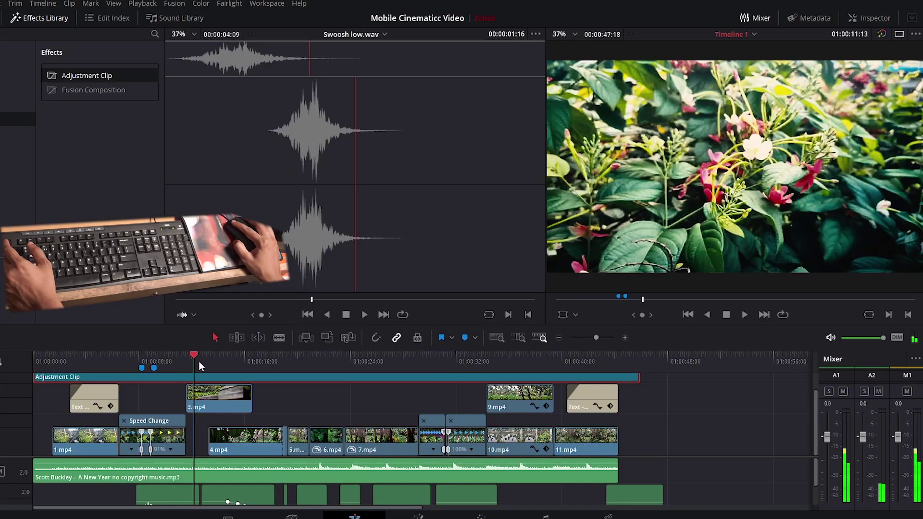
# Step: Set the Adjustment Clip's Inspector opacity to 78.26 and scrub the edit to review it
pyautogui.moveTo(200, 366)
pyautogui.mouseDown()
pyautogui.moveTo(37, 366)
pyautogui.moveTo(132, 362)
pyautogui.mouseUp()
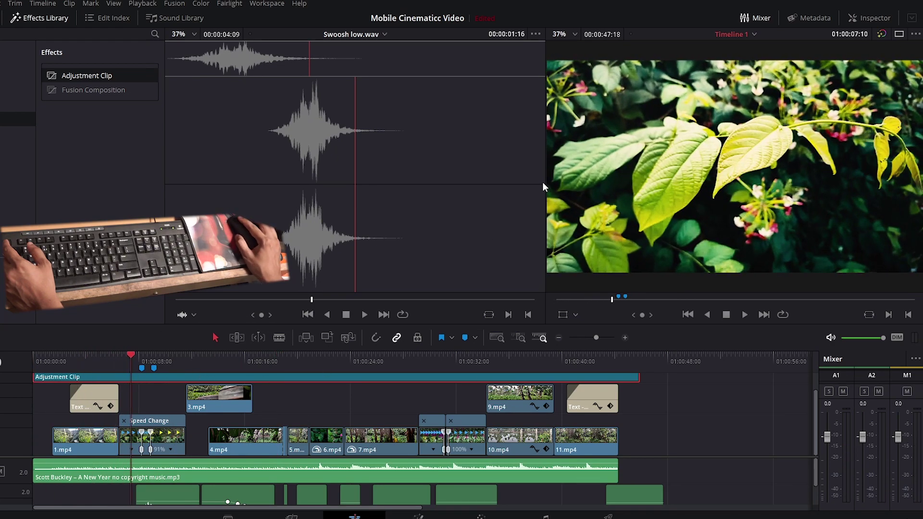
pyautogui.click(863, 18)
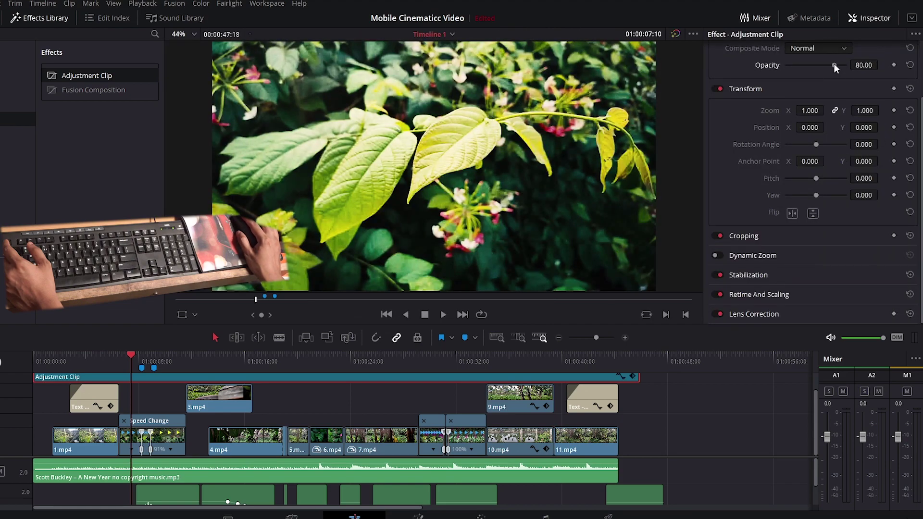
pyautogui.moveTo(835, 64); pyautogui.dragTo(834, 65)
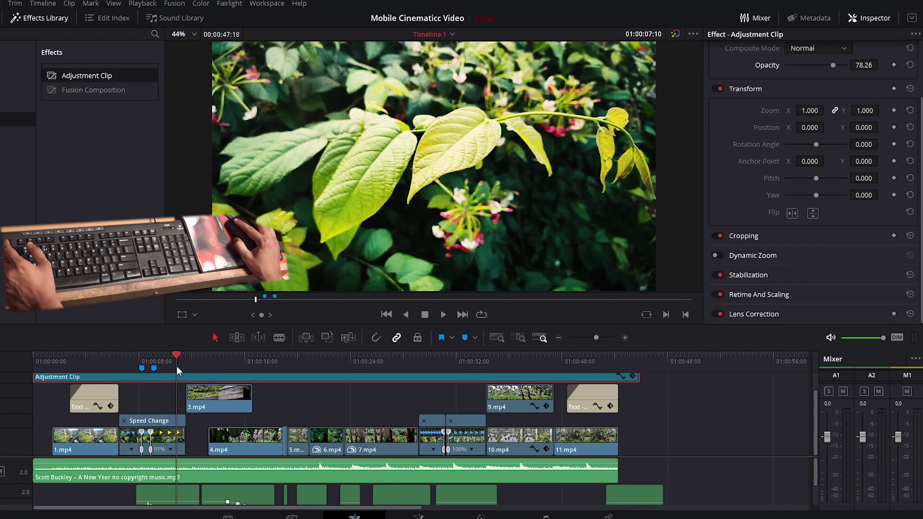
pyautogui.moveTo(222, 360); pyautogui.dragTo(399, 356)
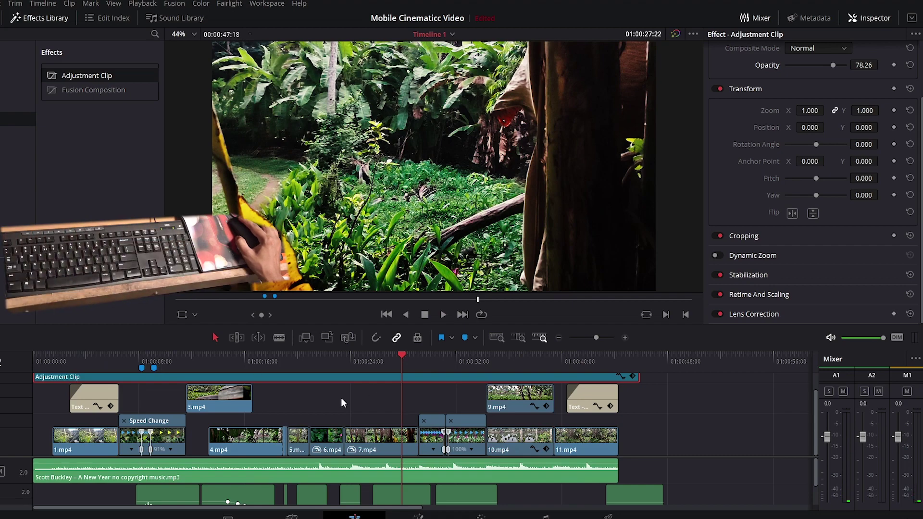
pyautogui.click(475, 361)
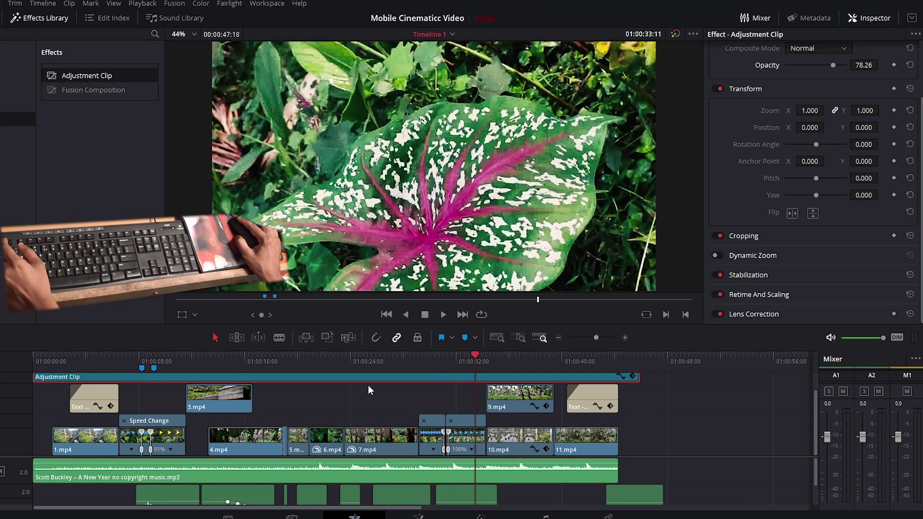
pyautogui.click(481, 515)
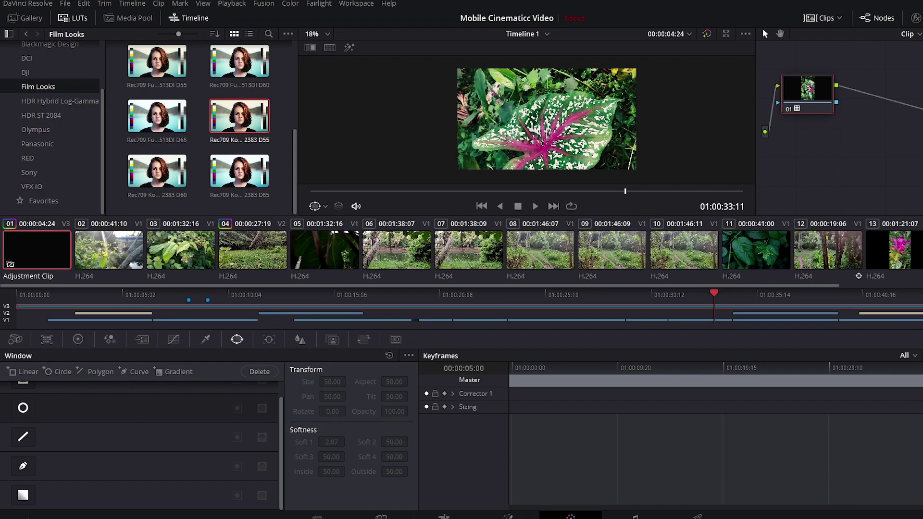
# Step: Add a control point to clip 02's luma curve
pyautogui.click(115, 262)
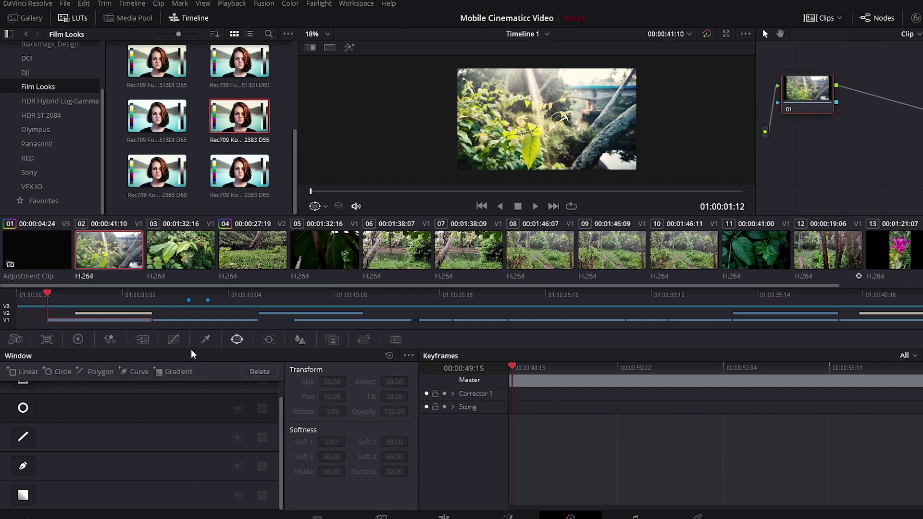
pyautogui.click(173, 339)
pyautogui.click(153, 438)
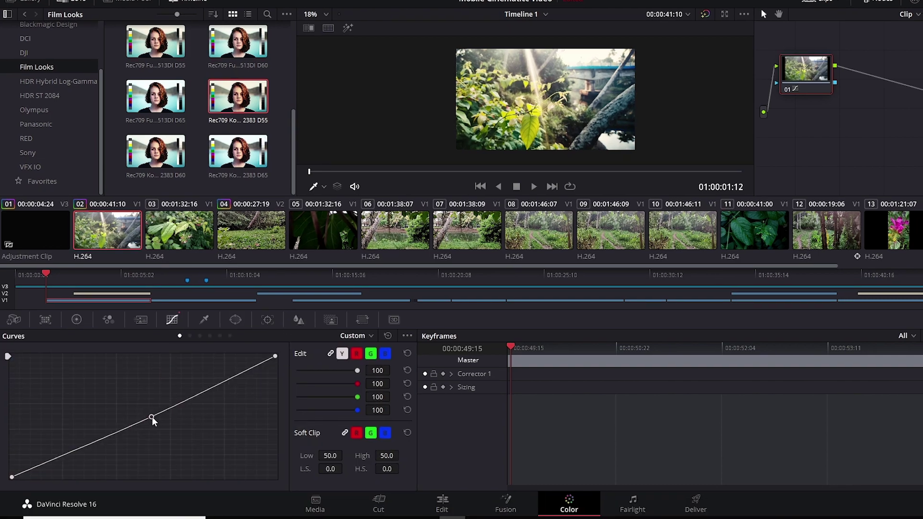
# Step: Go to clip 05 and warm it to a colour temperature of 530
pyautogui.click(188, 236)
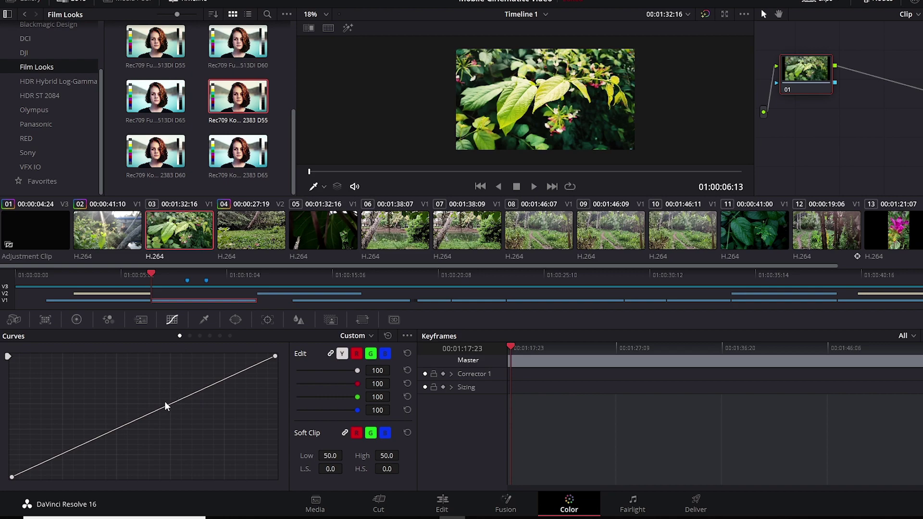
pyautogui.click(253, 236)
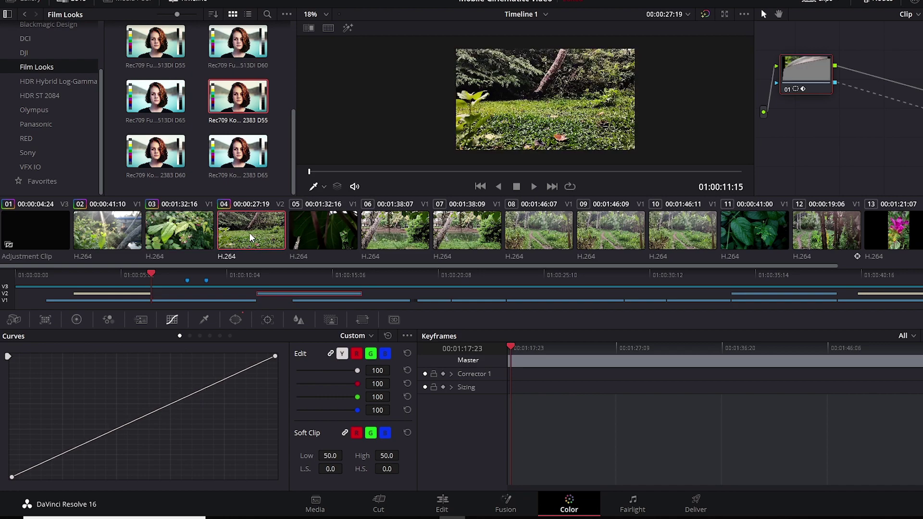
pyautogui.click(317, 222)
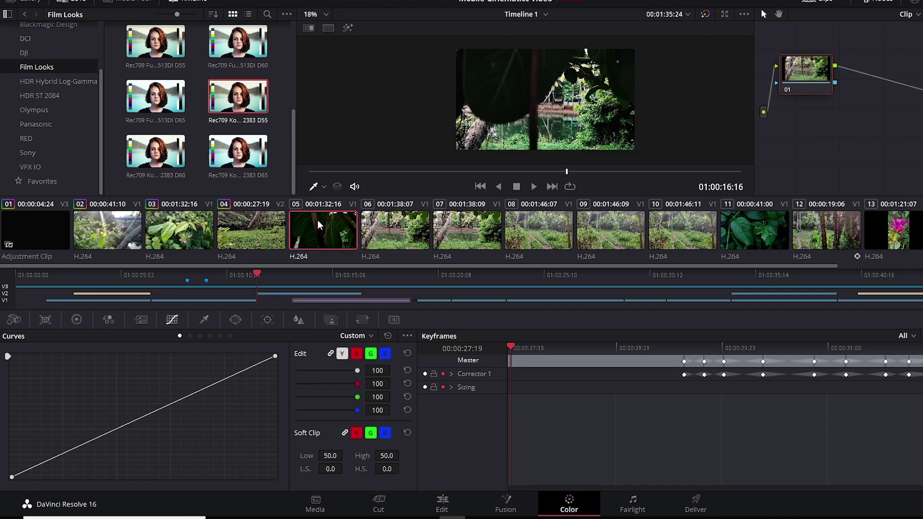
pyautogui.click(407, 228)
pyautogui.press('Up')
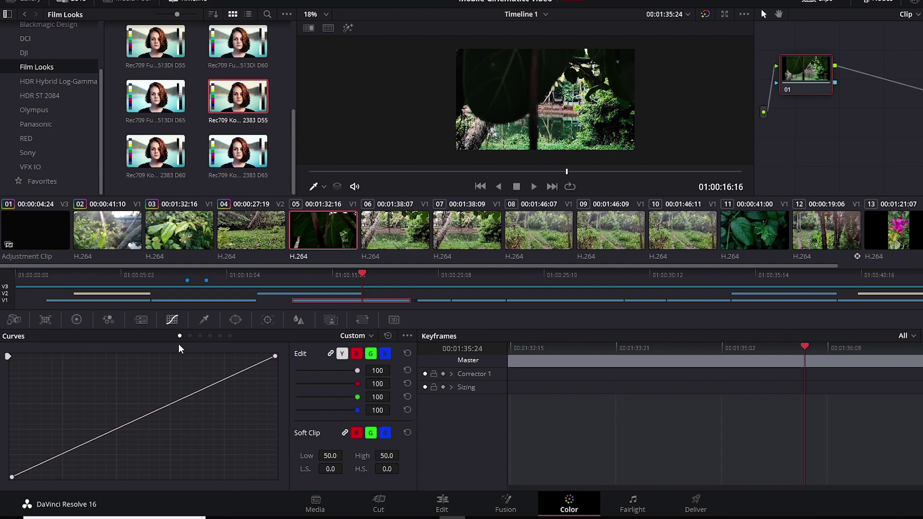
pyautogui.click(77, 320)
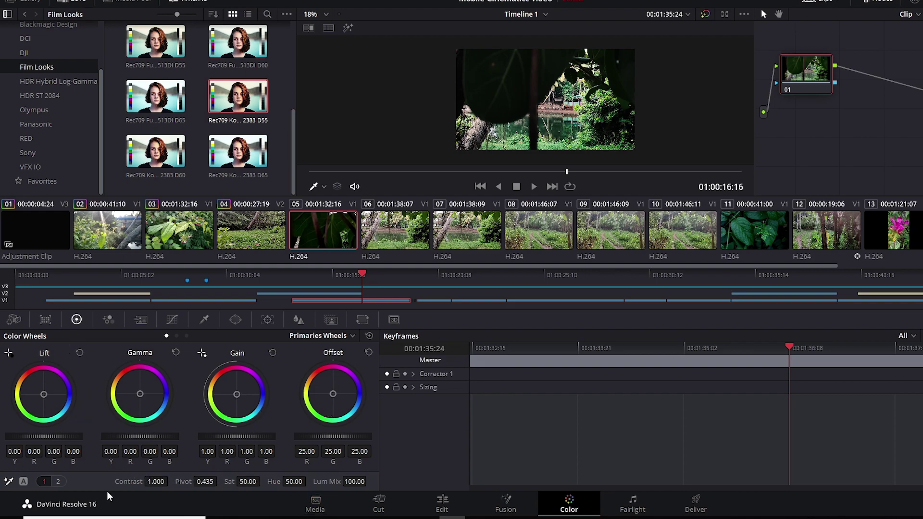
pyautogui.click(58, 482)
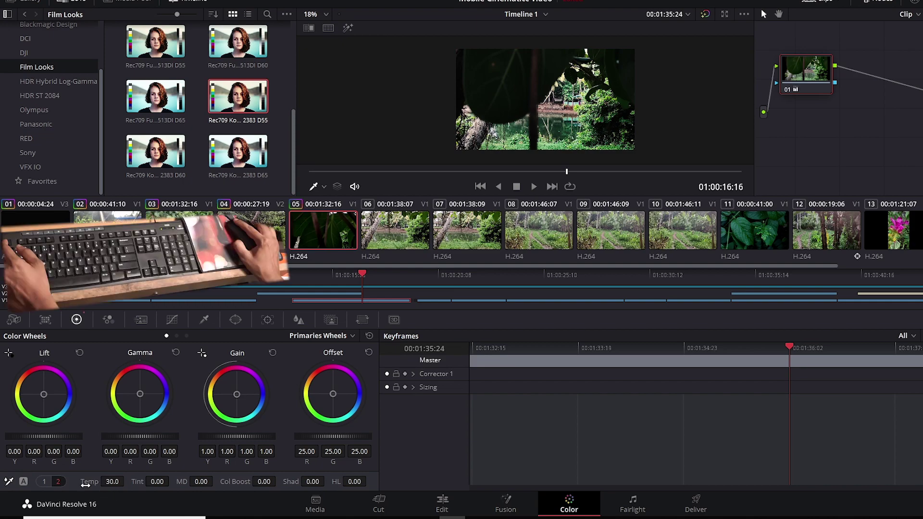
pyautogui.moveTo(104, 483); pyautogui.dragTo(127, 482)
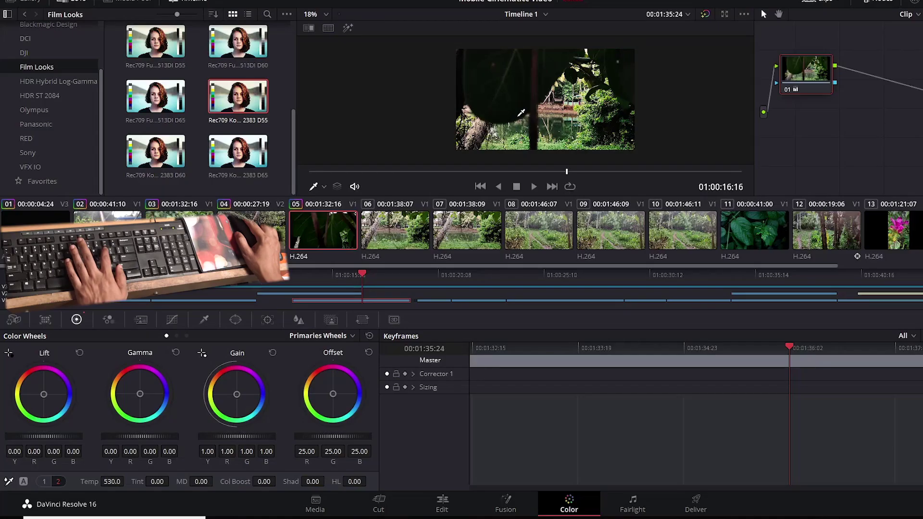
# Step: Review clips 06 through 11, ending on the leaves shot
pyautogui.click(408, 225)
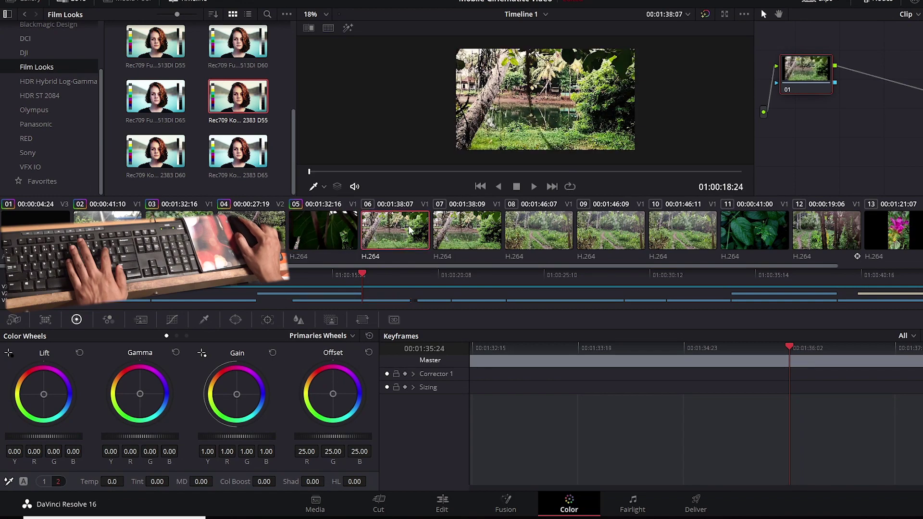
pyautogui.click(461, 224)
pyautogui.click(539, 224)
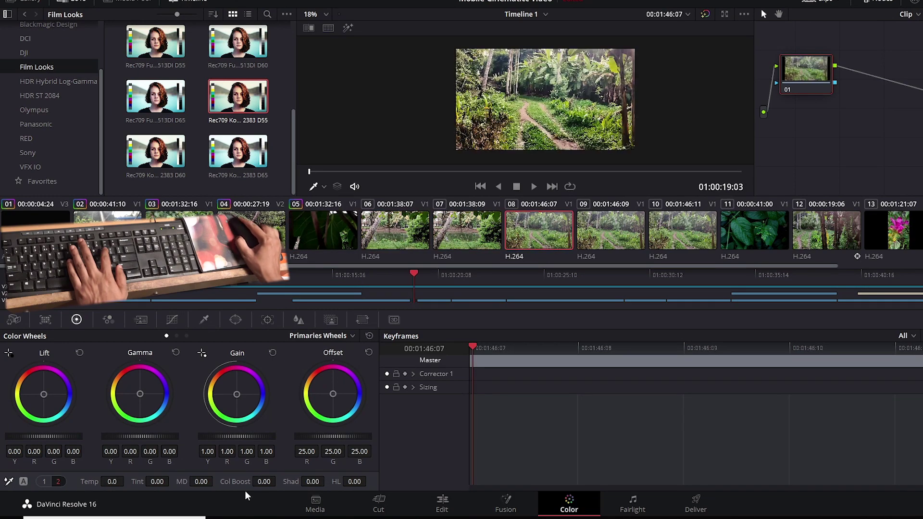
pyautogui.click(619, 231)
pyautogui.click(697, 228)
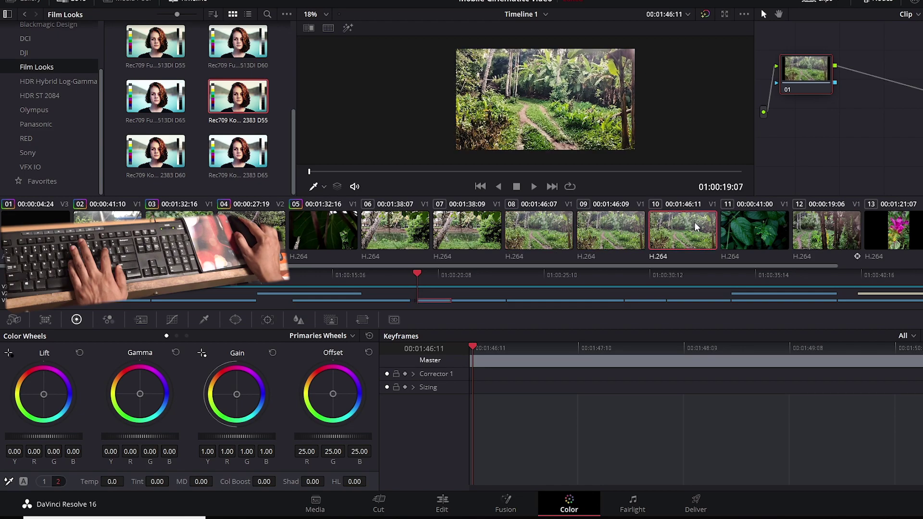
pyautogui.click(769, 231)
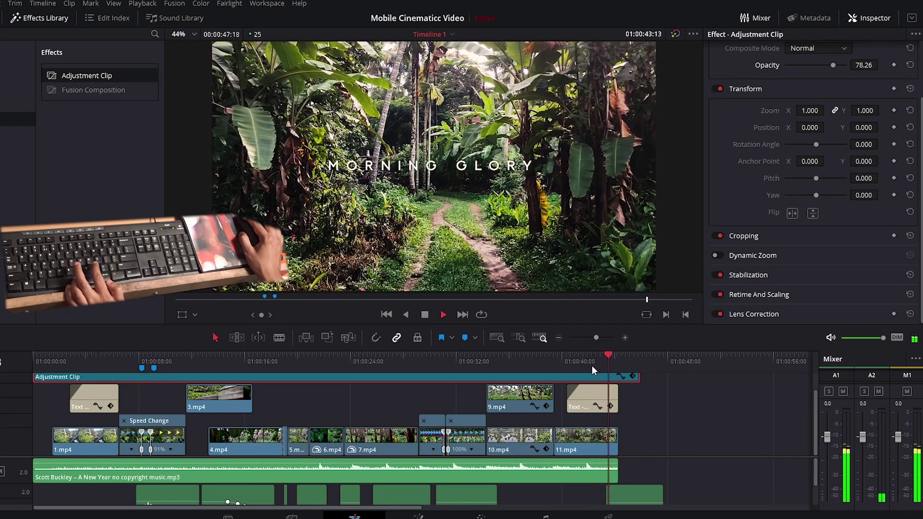
# Step: Stop playback and bring clip 11.mp4 into the Color page
pyautogui.press('space')
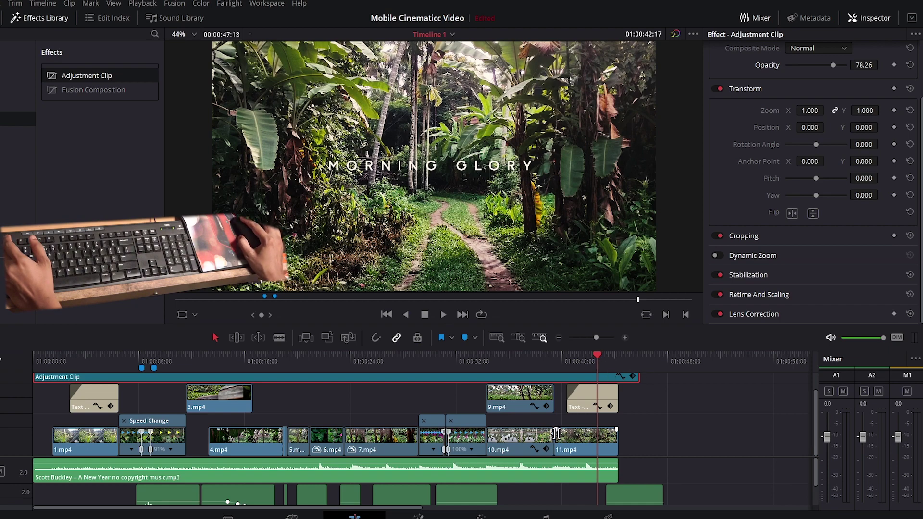
pyautogui.click(605, 441)
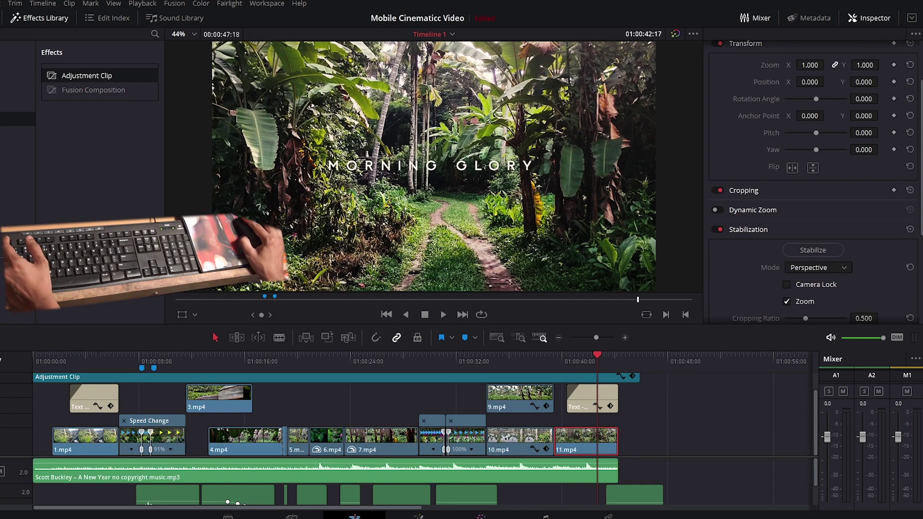
pyautogui.hotkey('shift', '6')
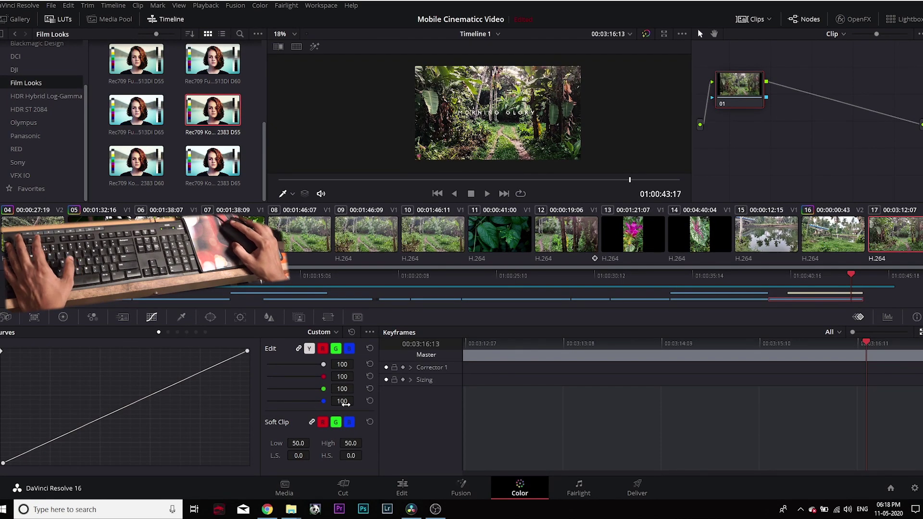
# Step: Auto-keyframe a luma curve point, then raise it a few frames later to brighten the jungle shot
pyautogui.click(403, 380)
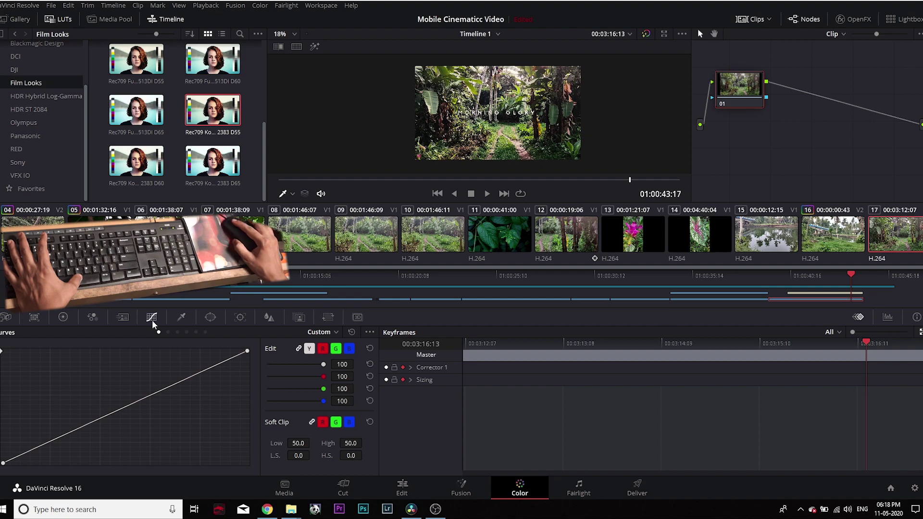
pyautogui.click(125, 407)
pyautogui.moveTo(126, 408); pyautogui.dragTo(127, 408)
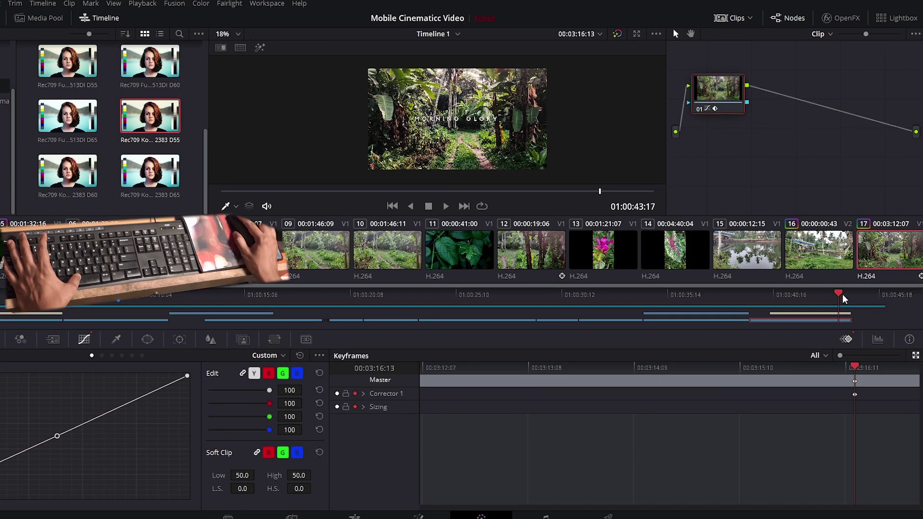
pyautogui.click(867, 368)
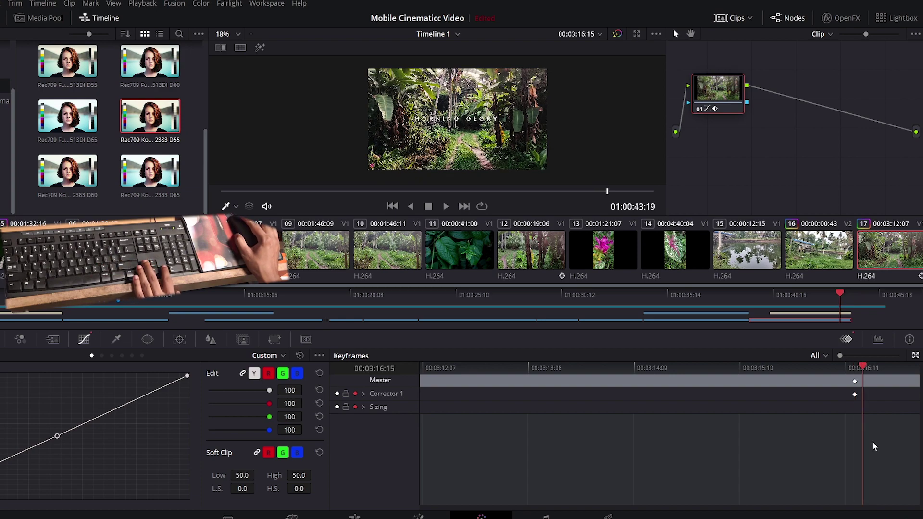
pyautogui.press('Right')
pyautogui.press('Right')
pyautogui.press('Right')
pyautogui.press('Right')
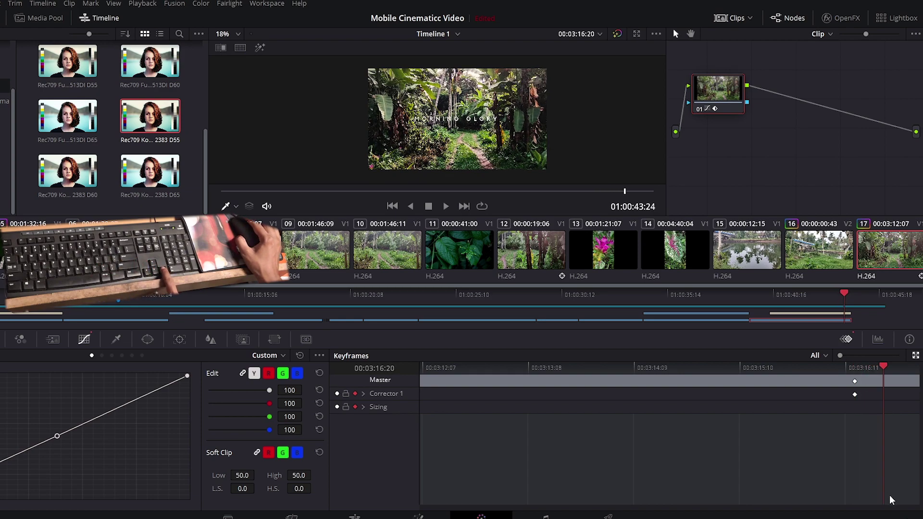
pyautogui.press('Right')
pyautogui.press('Right')
pyautogui.press('Right')
pyautogui.press('Right')
pyautogui.press('Right')
pyautogui.press('Right')
pyautogui.press('Right')
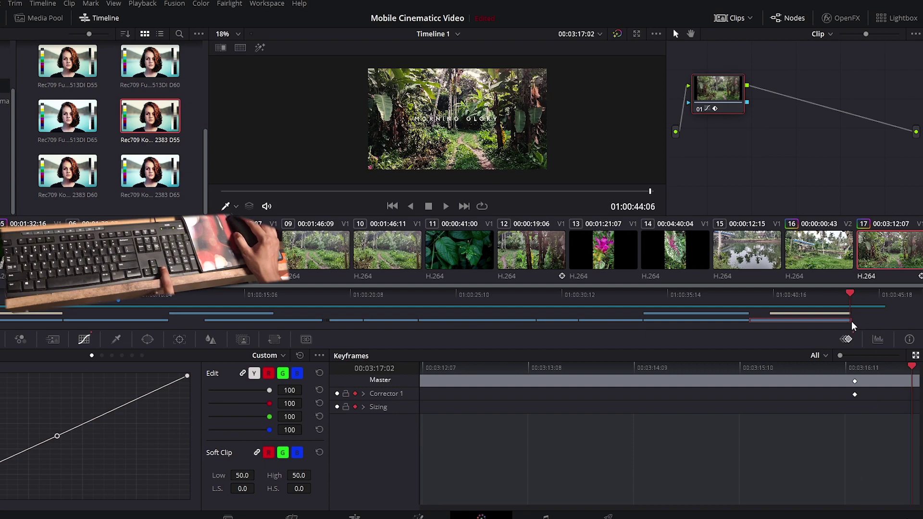
pyautogui.press('Right')
pyautogui.moveTo(117, 428); pyautogui.dragTo(112, 410)
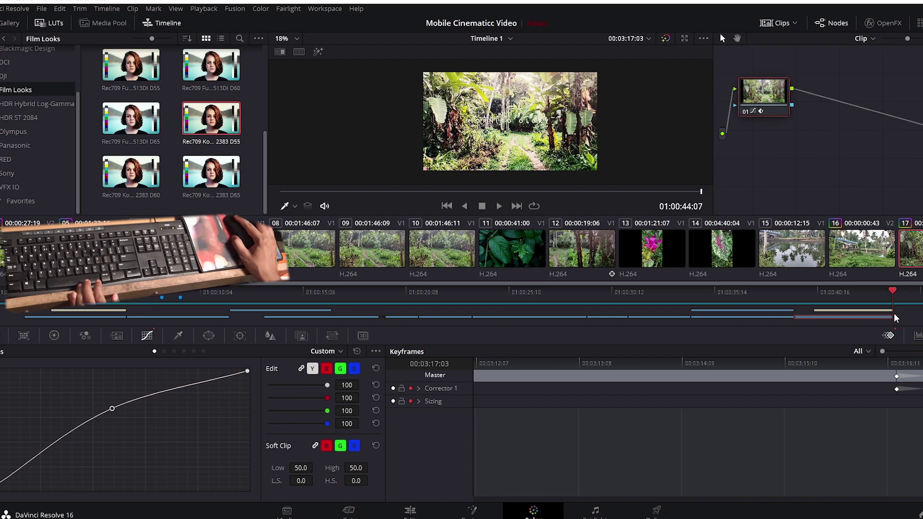
pyautogui.click(405, 513)
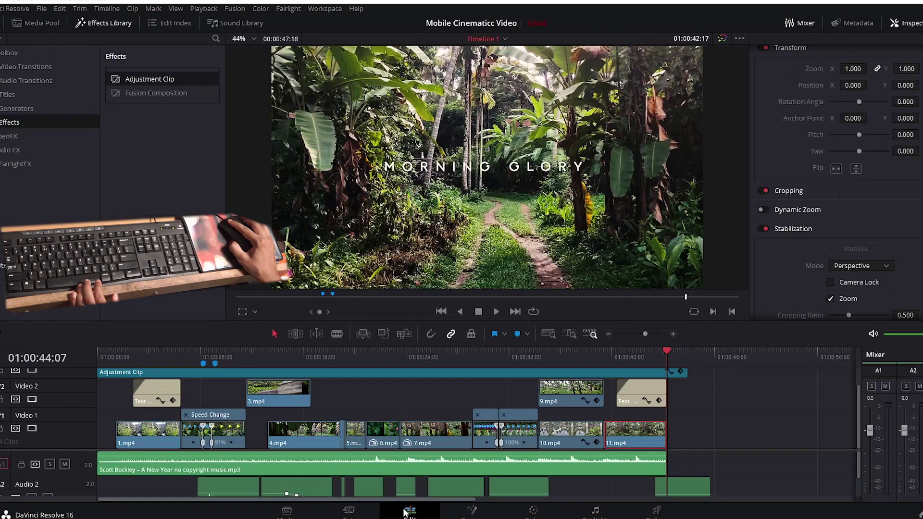
pyautogui.click(641, 351)
pyautogui.press('space')
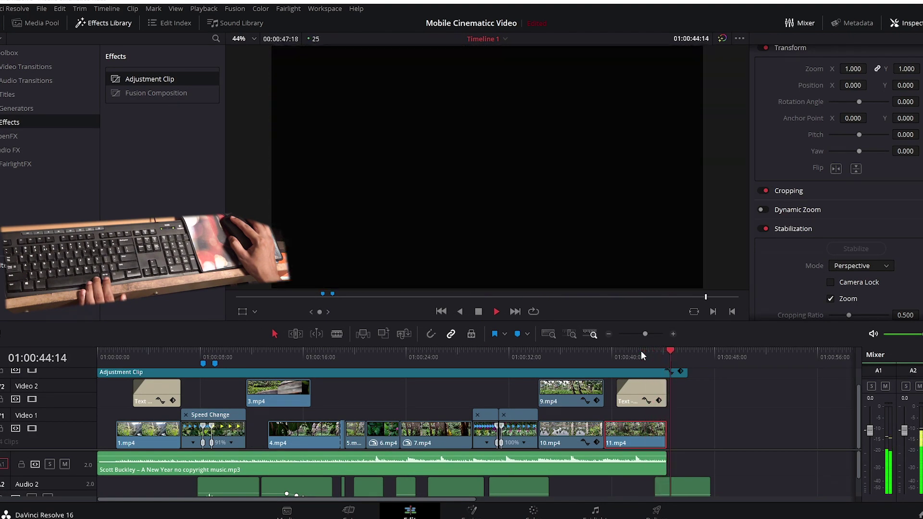
pyautogui.click(641, 350)
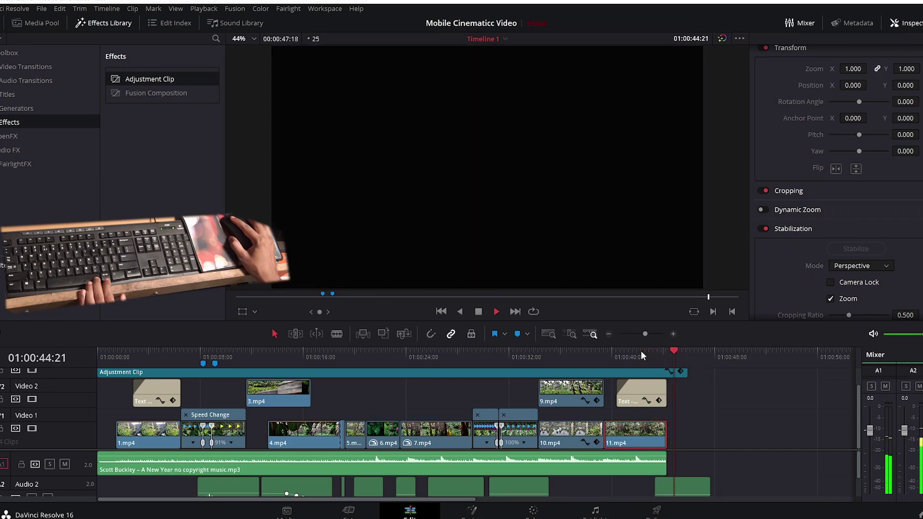
pyautogui.click(400, 360)
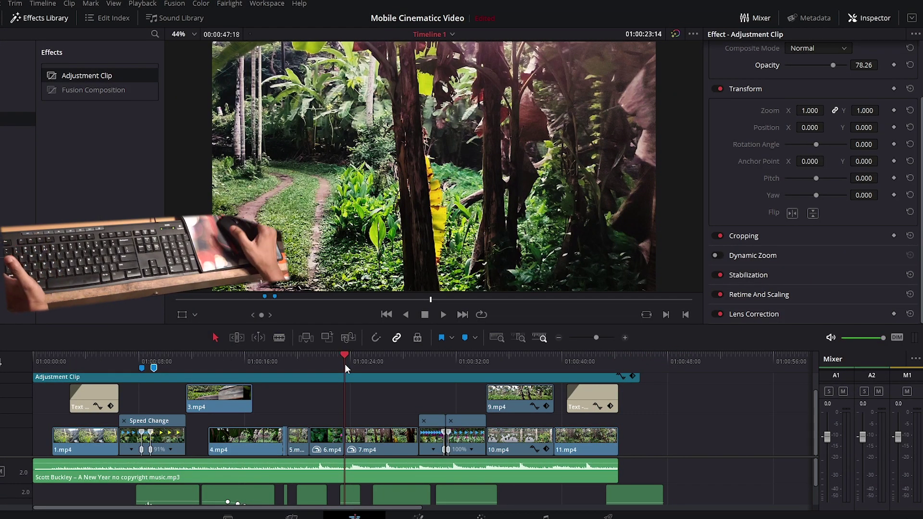